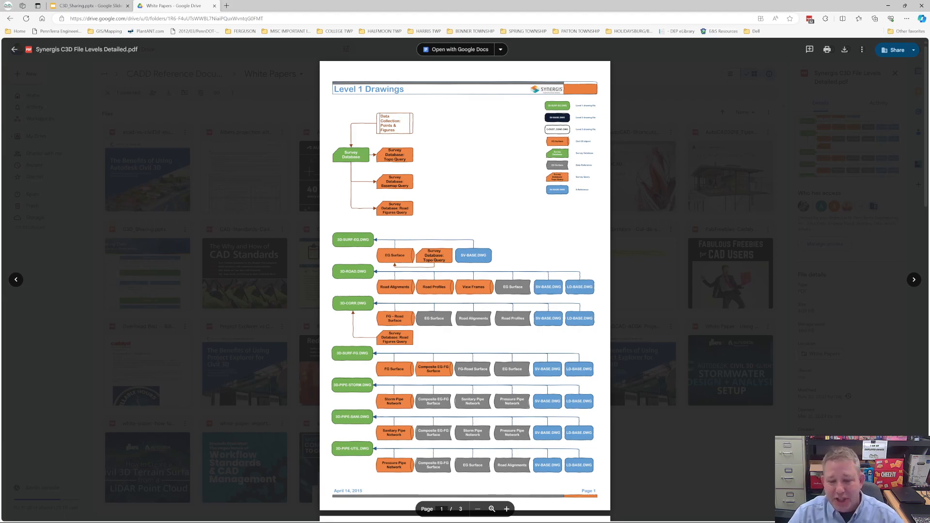
# Step: Examine the Level 1, Level 2 and Level 3 drawing diagrams in the Synergis C3D File Levels Detailed PDF
pyautogui.scroll(-5, 465, 280)
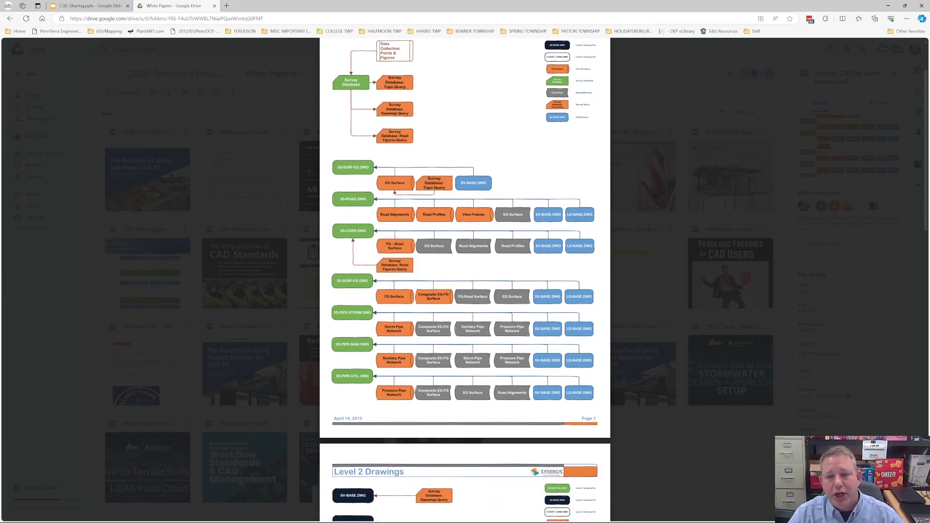
pyautogui.scroll(-4, 465, 280)
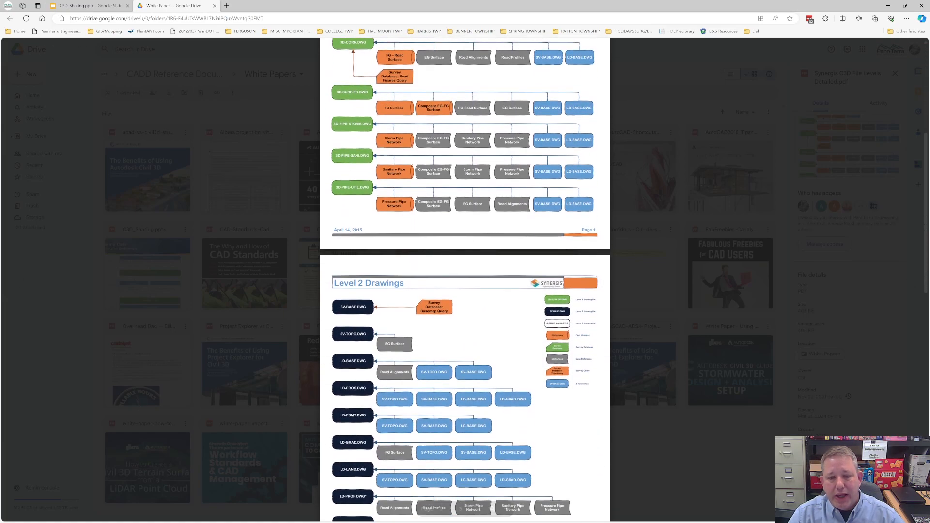
pyautogui.scroll(8, 465, 280)
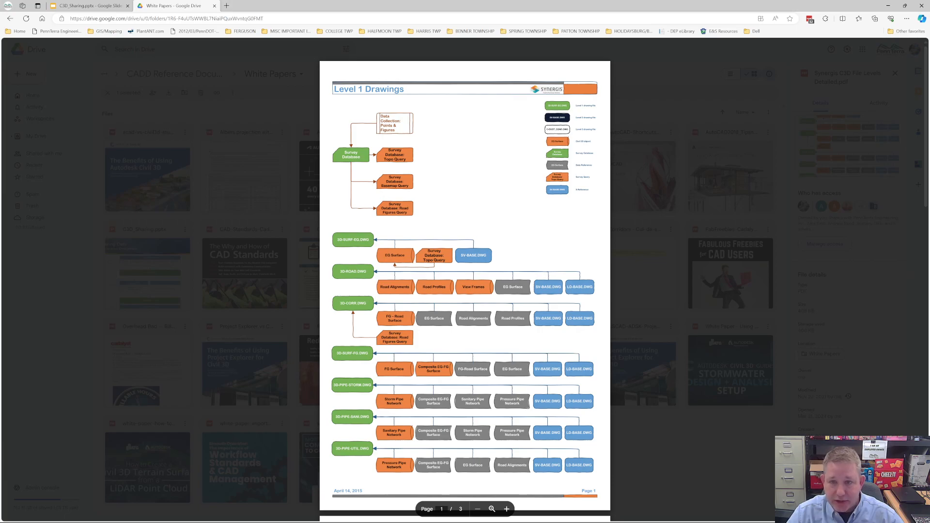
pyautogui.scroll(-6, 466, 281)
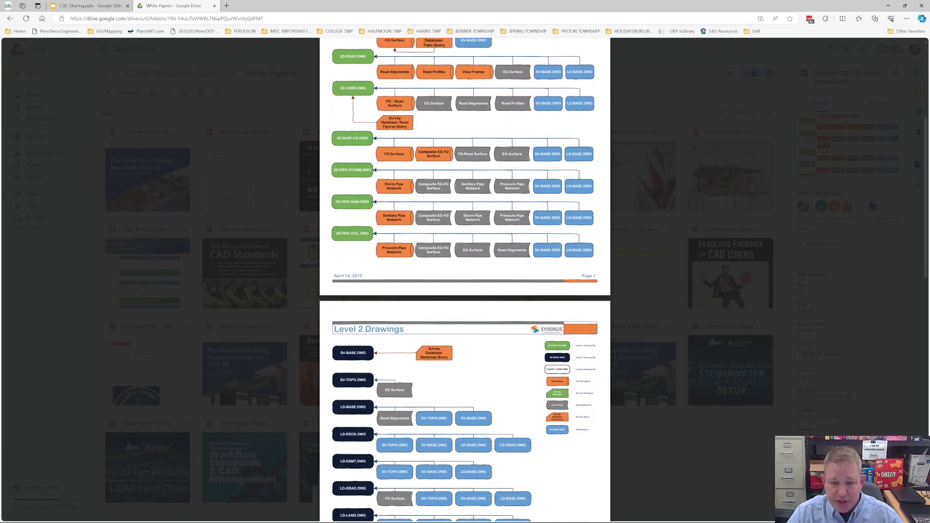
pyautogui.scroll(-3, 465, 280)
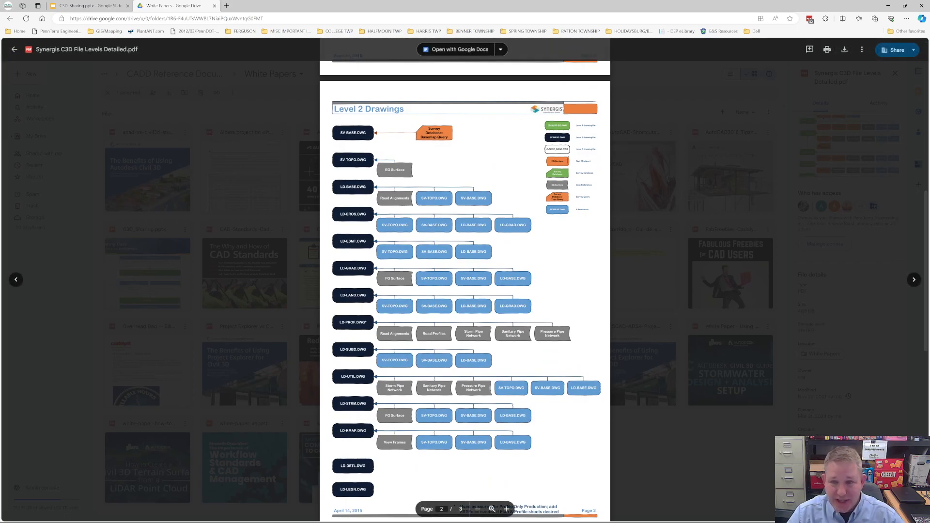
pyautogui.scroll(-9, 465, 280)
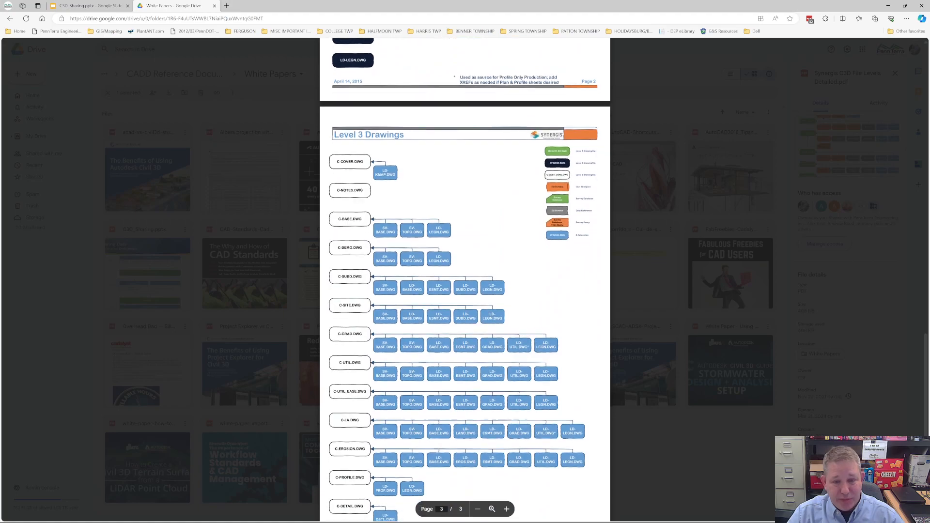
pyautogui.scroll(-1, 465, 280)
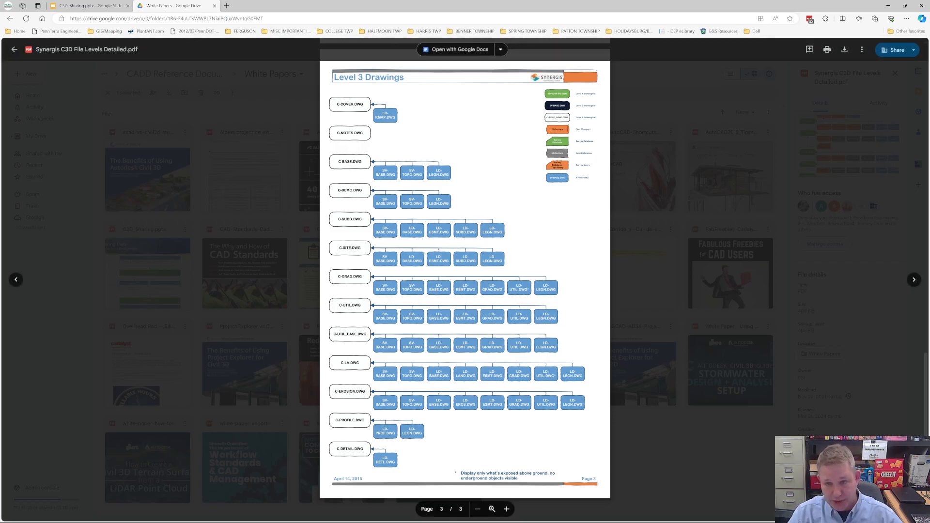
pyautogui.scroll(8, 465, 279)
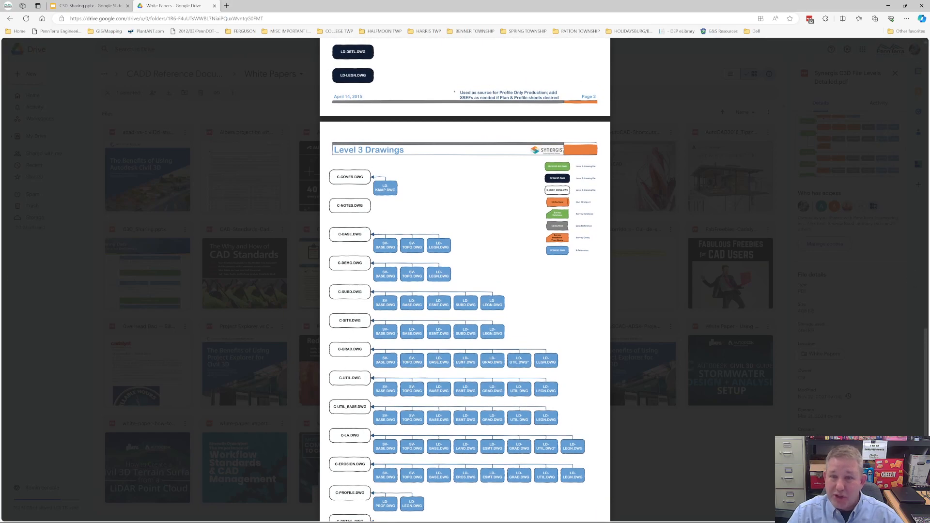
pyautogui.scroll(3, 465, 279)
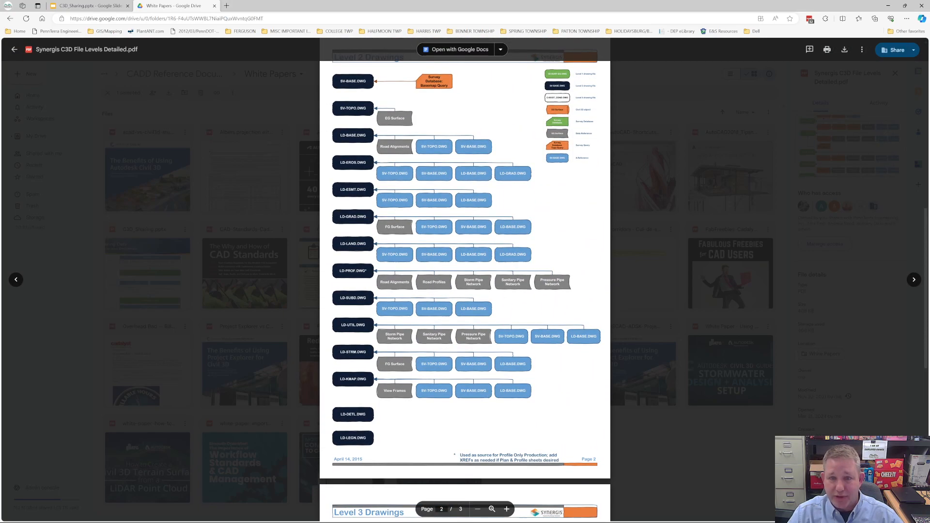
pyautogui.scroll(-5, 465, 280)
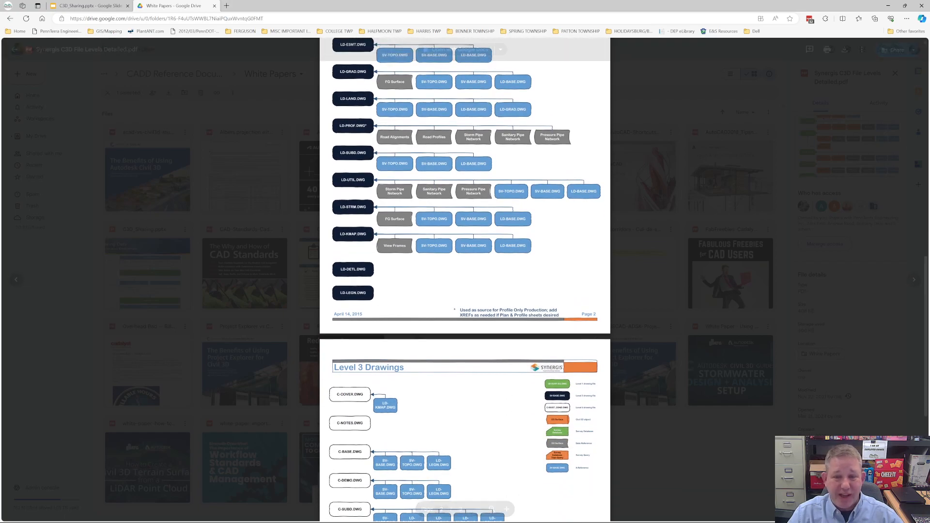
pyautogui.scroll(-10, 465, 280)
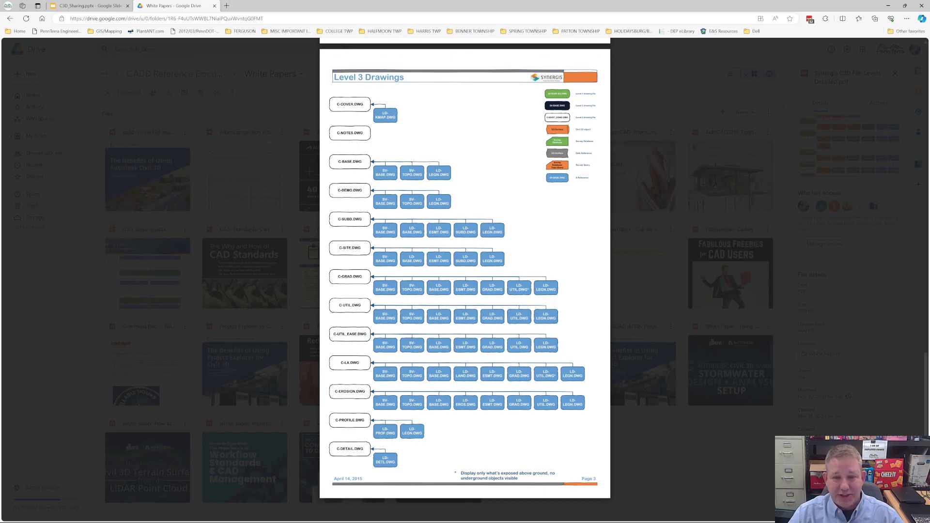
pyautogui.scroll(15, 465, 281)
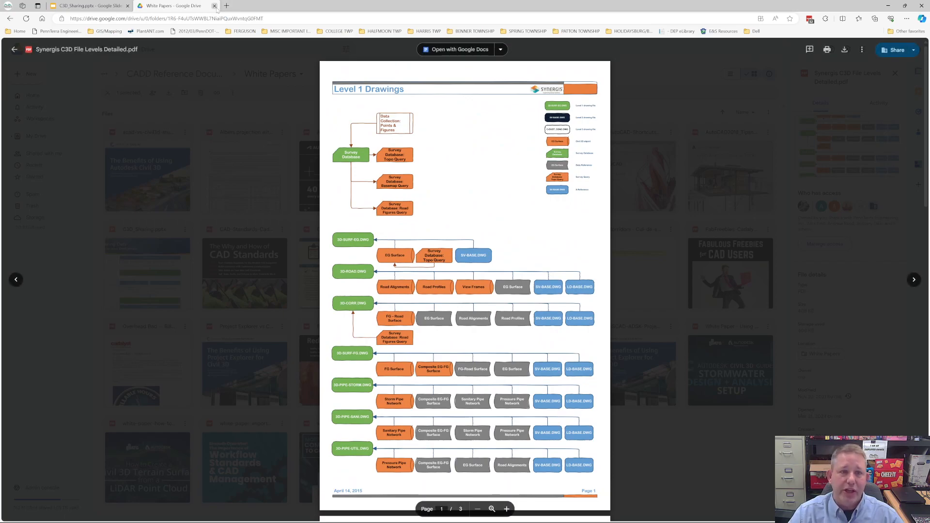
# Step: Switch to Civil 3D, bring up the 55555-SV drawing and save it
pyautogui.click(889, 7)
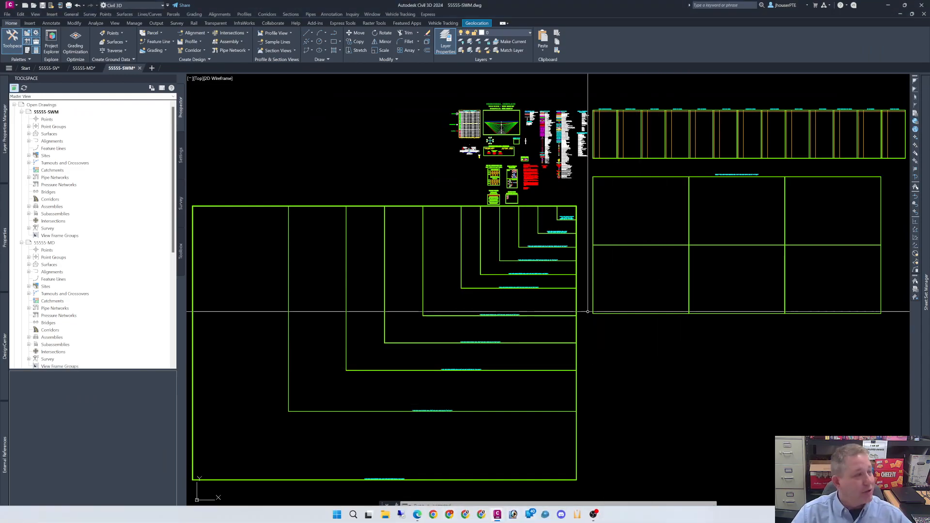
pyautogui.click(336, 147)
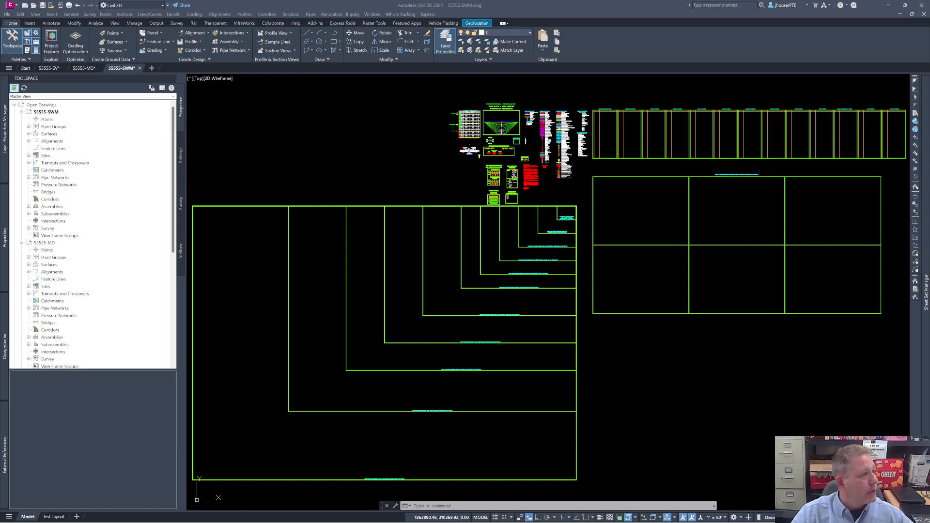
pyautogui.click(456, 192)
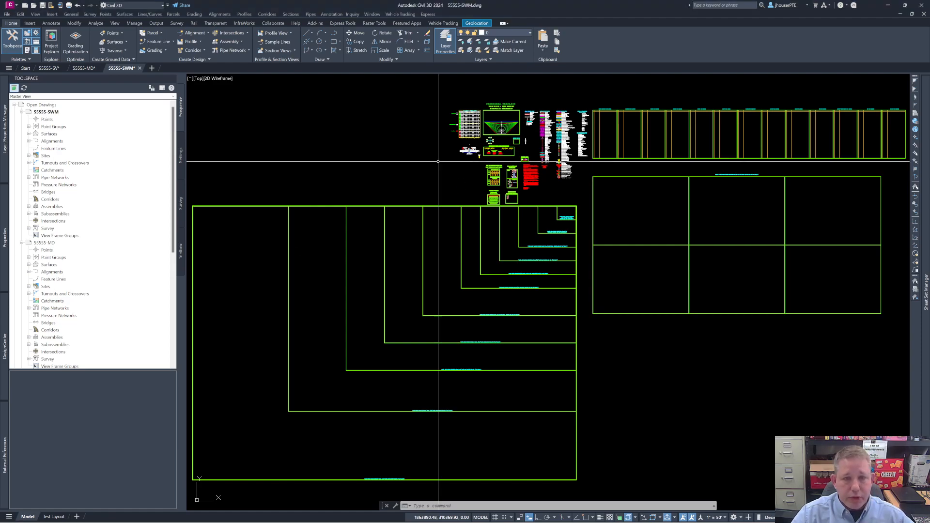
pyautogui.click(45, 70)
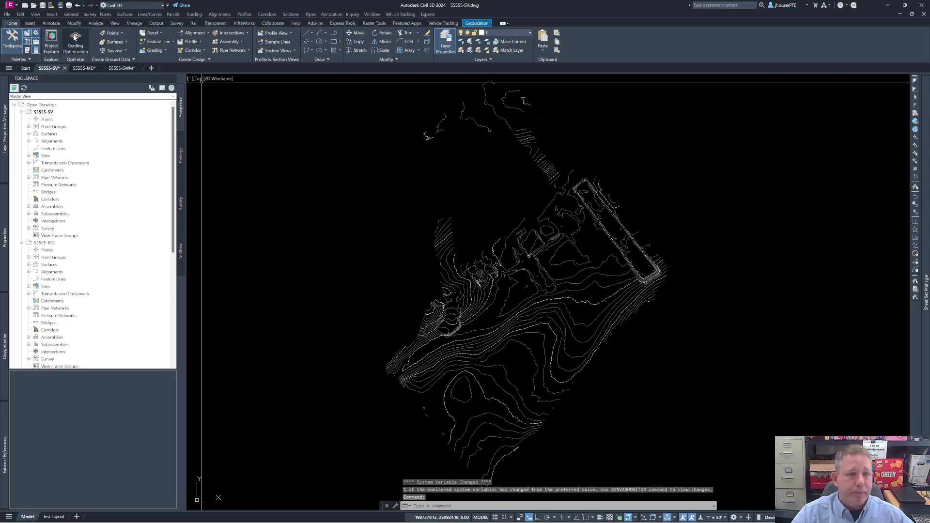
pyautogui.hotkey('ctrl', 's')
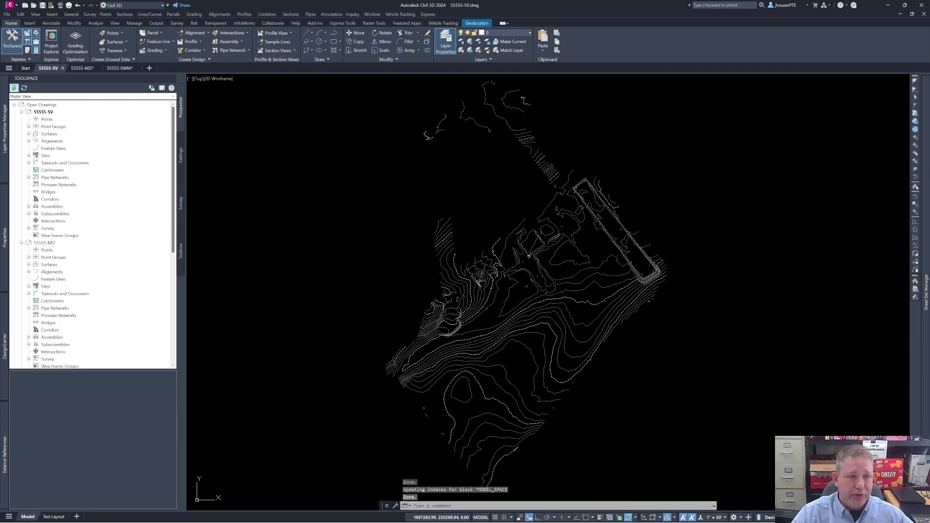
# Step: Expand the surfaces of the 55555-SV drawing and examine the contents of the EXISTING FINAL surface
pyautogui.click(28, 134)
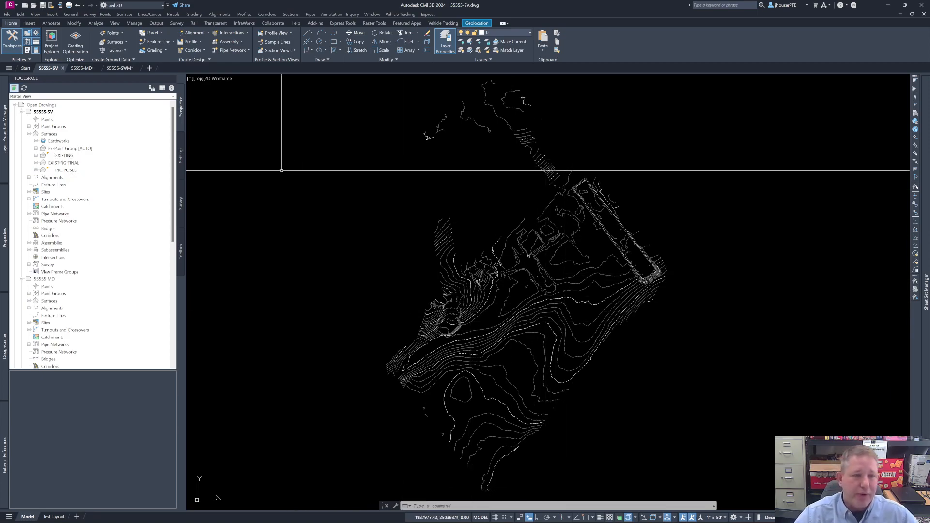
pyautogui.doubleClick(43, 164)
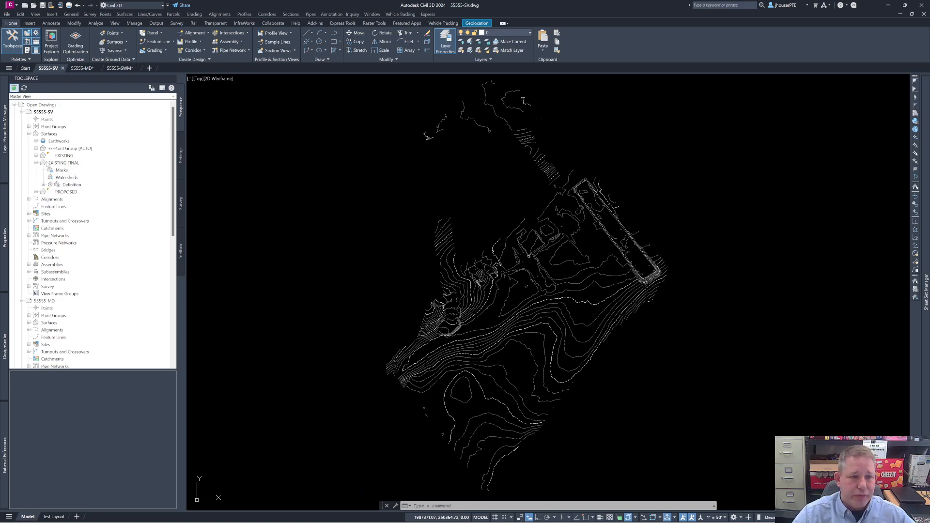
pyautogui.scroll(-4, 114, 210)
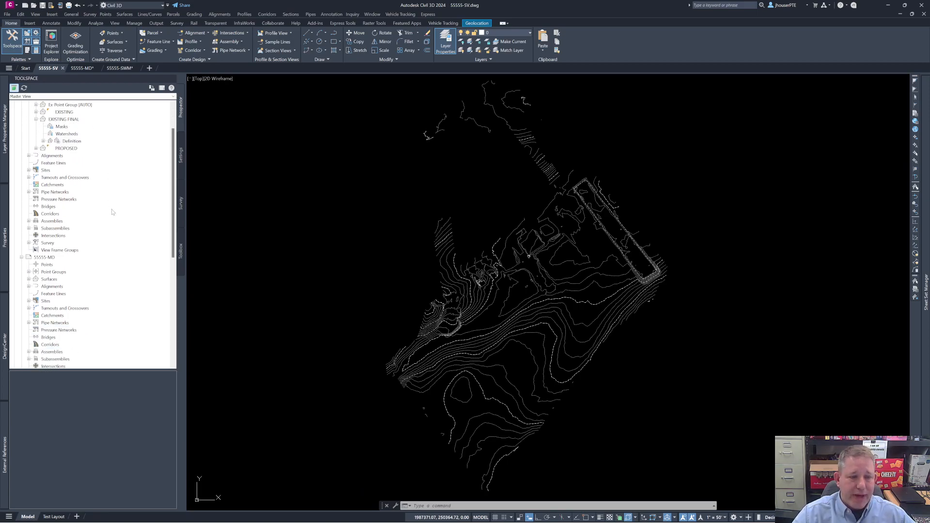
pyautogui.scroll(2, 116, 179)
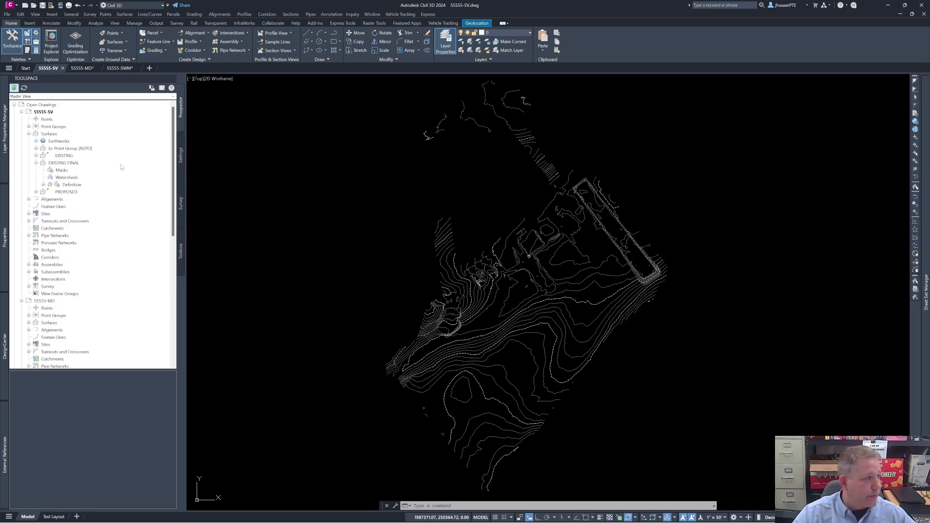
# Step: Start setting the working folder for data shortcuts and browse to 55555-Working Folder inside the 55555 project's Design folder
pyautogui.scroll(-8, 136, 163)
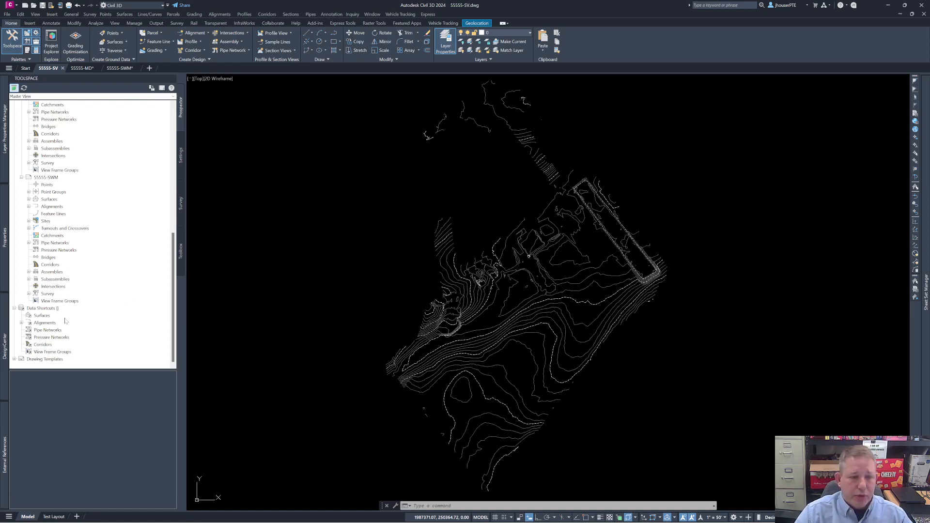
pyautogui.click(50, 310)
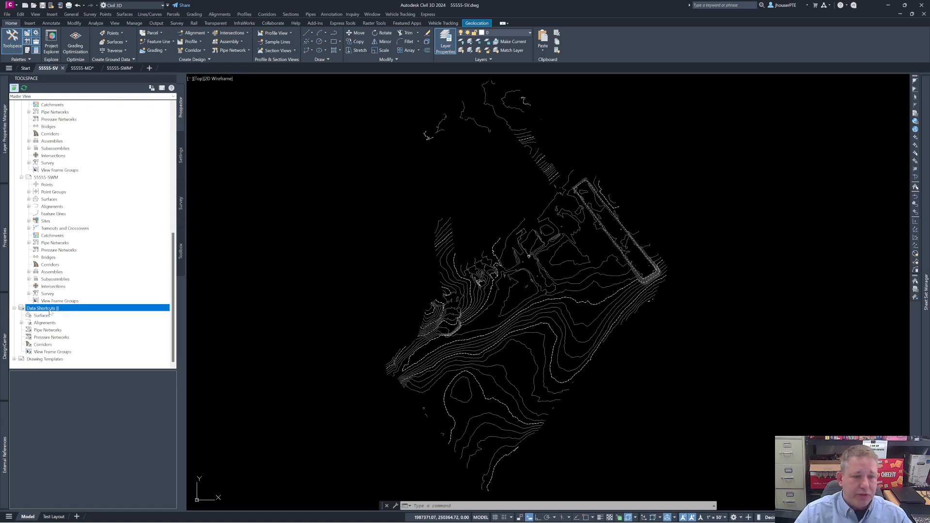
pyautogui.rightClick(50, 313)
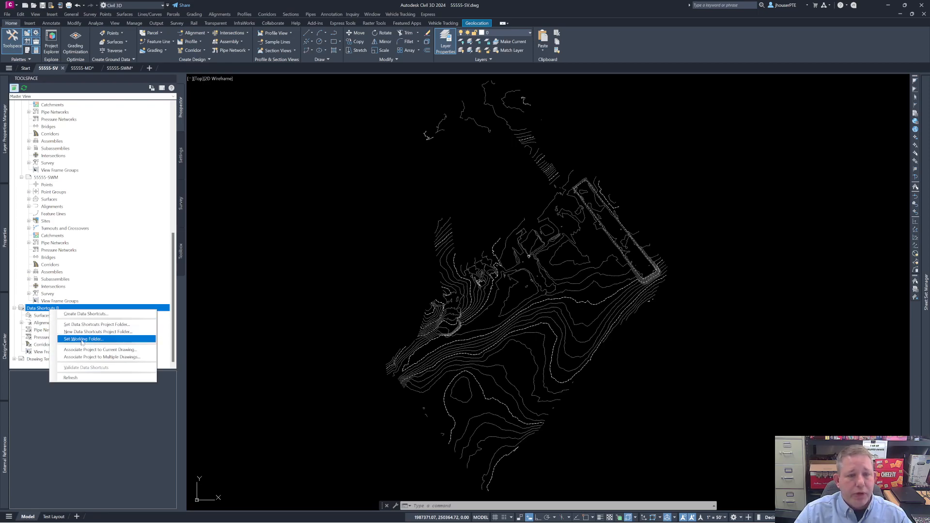
pyautogui.click(82, 339)
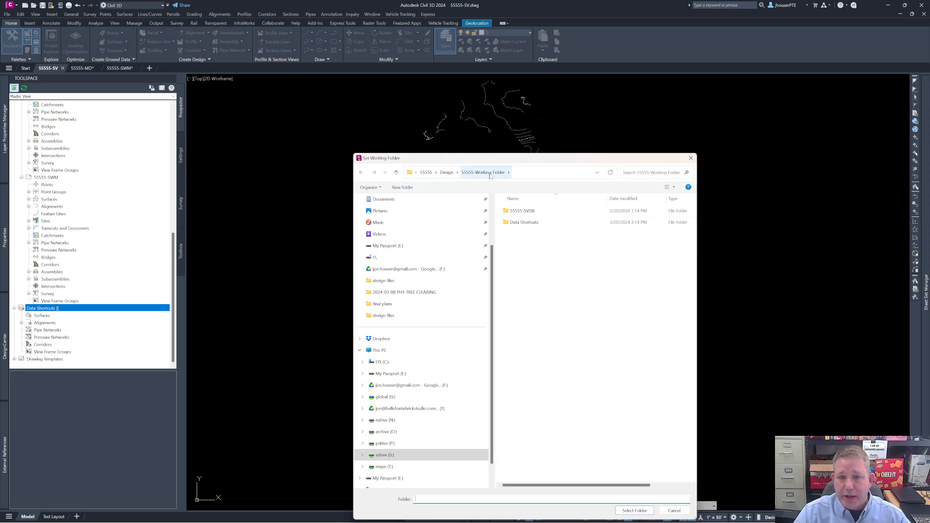
pyautogui.click(426, 172)
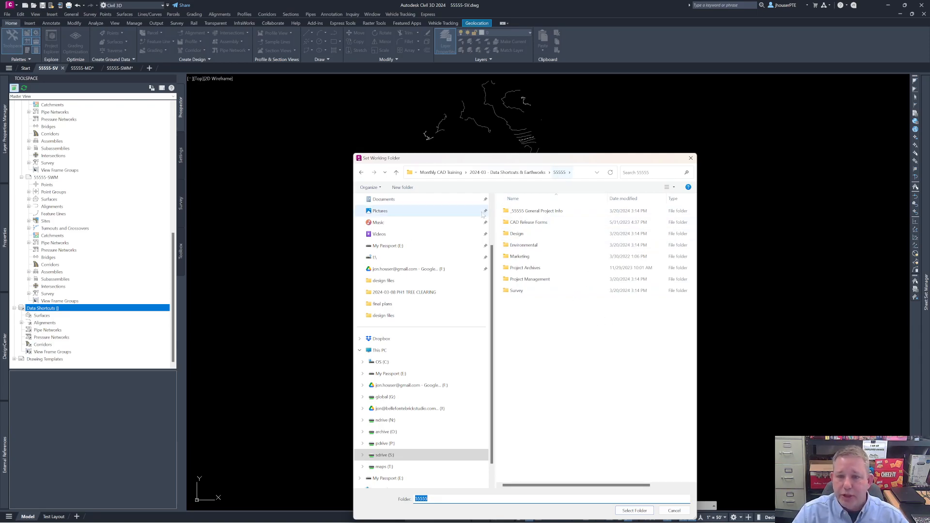
pyautogui.doubleClick(518, 234)
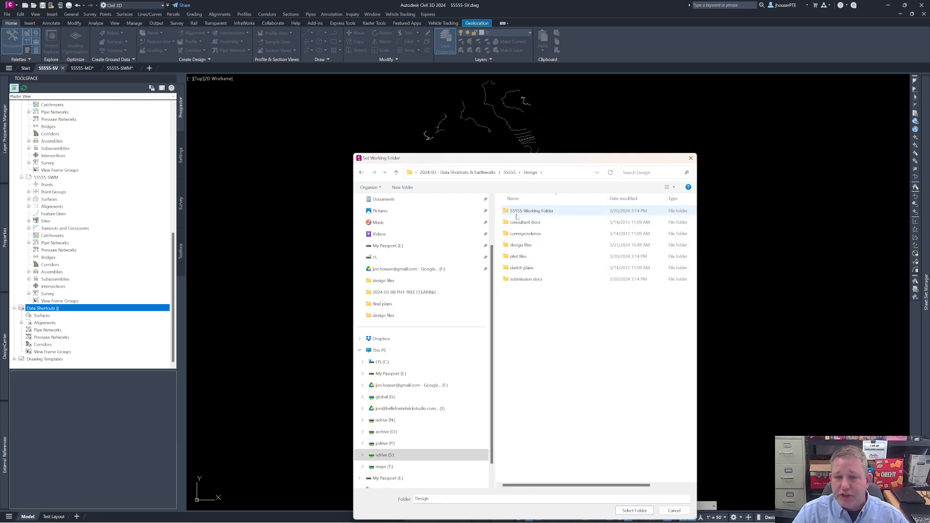
pyautogui.click(543, 214)
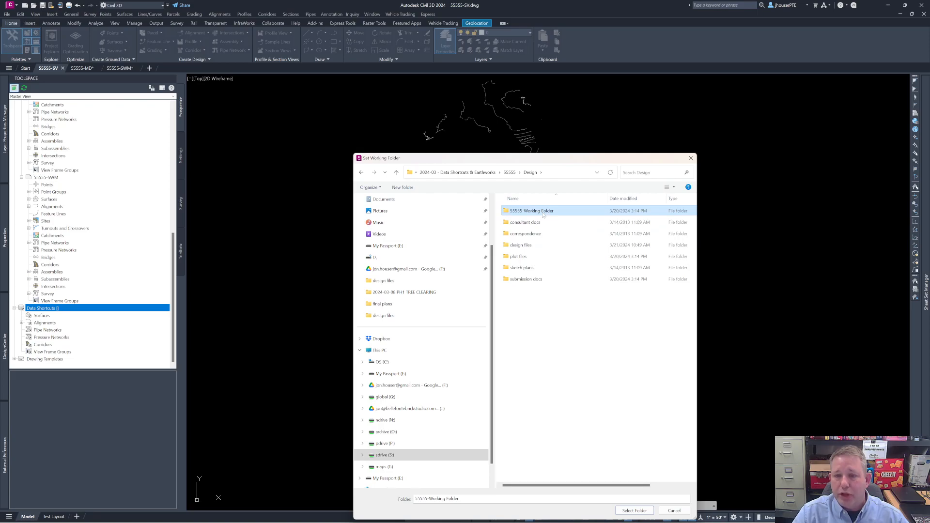
pyautogui.doubleClick(544, 213)
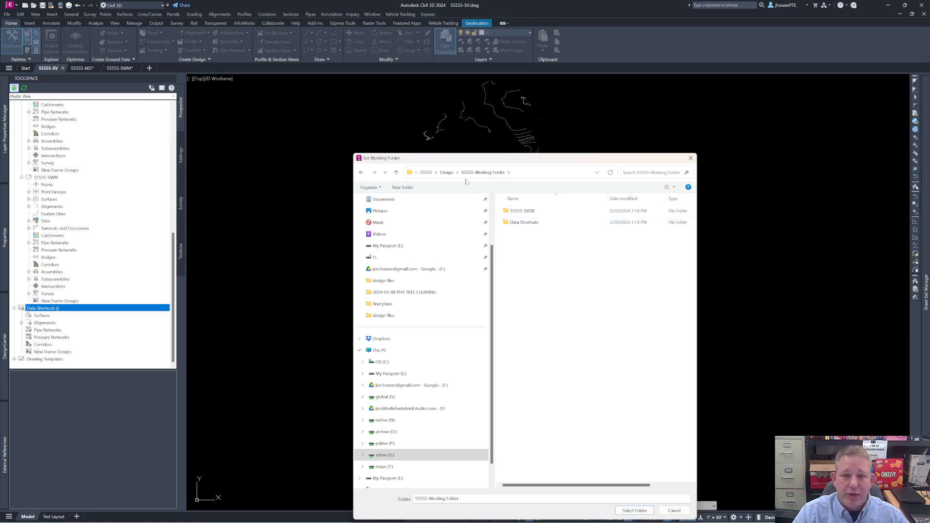
# Step: Inspect the _Shortcuts folder inside Data Shortcuts and set 55555-Working Folder as the working folder
pyautogui.doubleClick(528, 223)
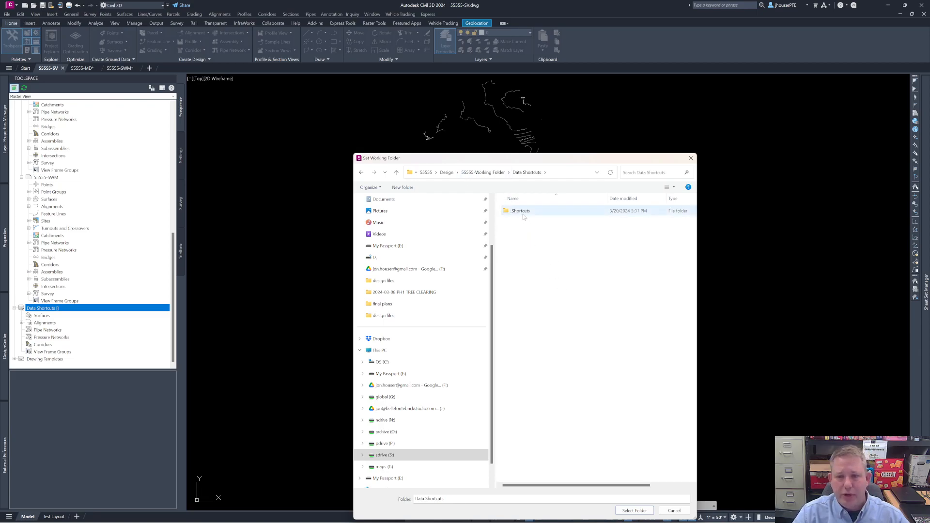
pyautogui.doubleClick(522, 211)
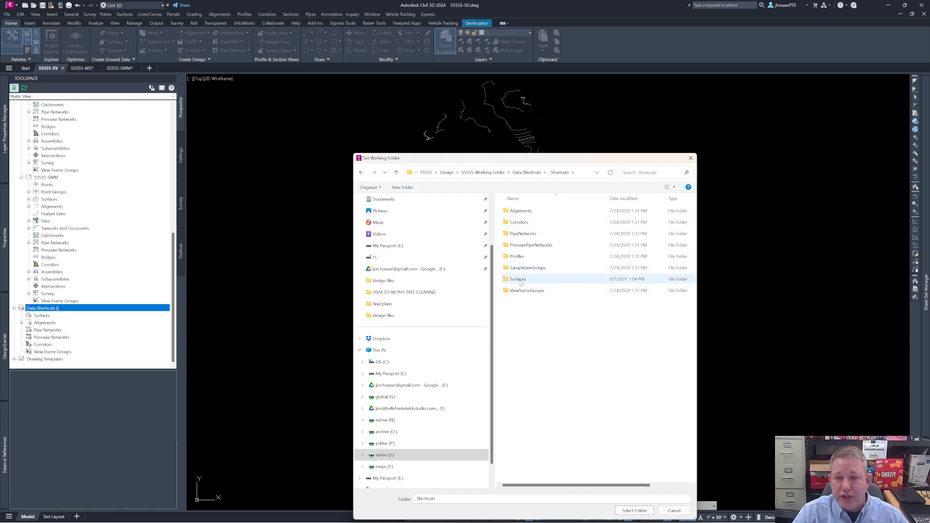
pyautogui.click(477, 173)
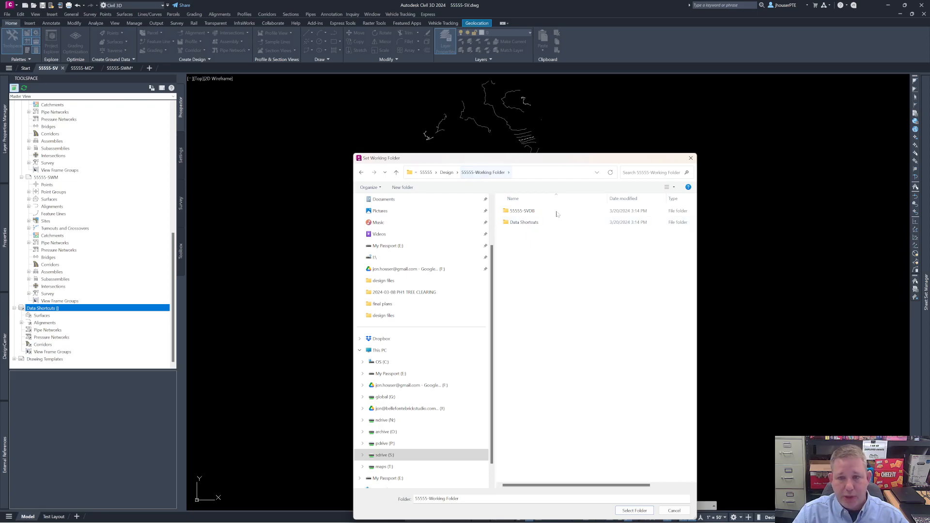
pyautogui.click(635, 511)
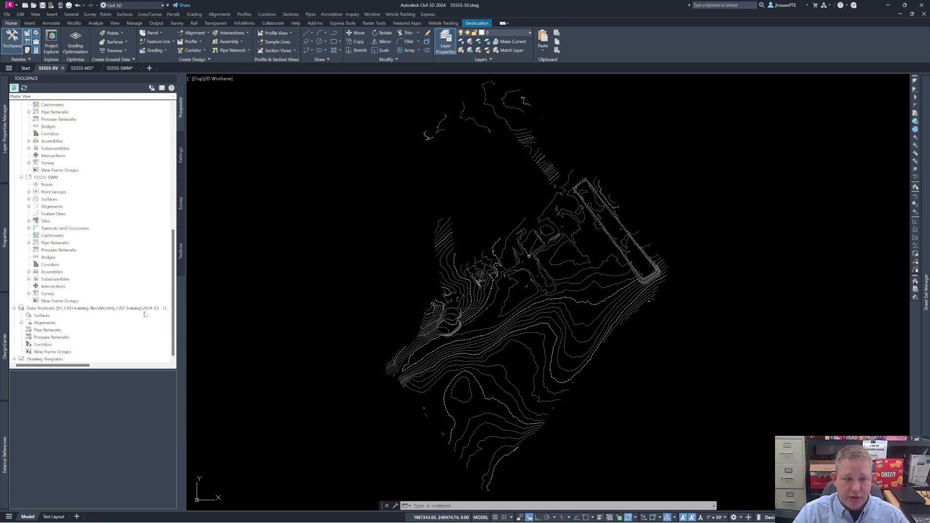
# Step: Expand the Alignments collection under Data Shortcuts to view its alignment categories
pyautogui.moveTo(75, 365)
pyautogui.mouseDown()
pyautogui.moveTo(157, 369)
pyautogui.moveTo(84, 368)
pyautogui.mouseUp()
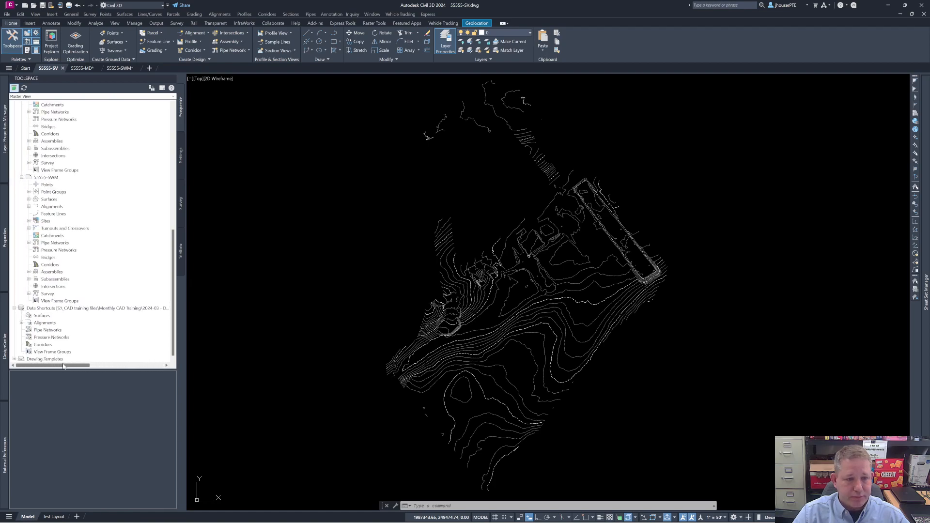
pyautogui.click(21, 323)
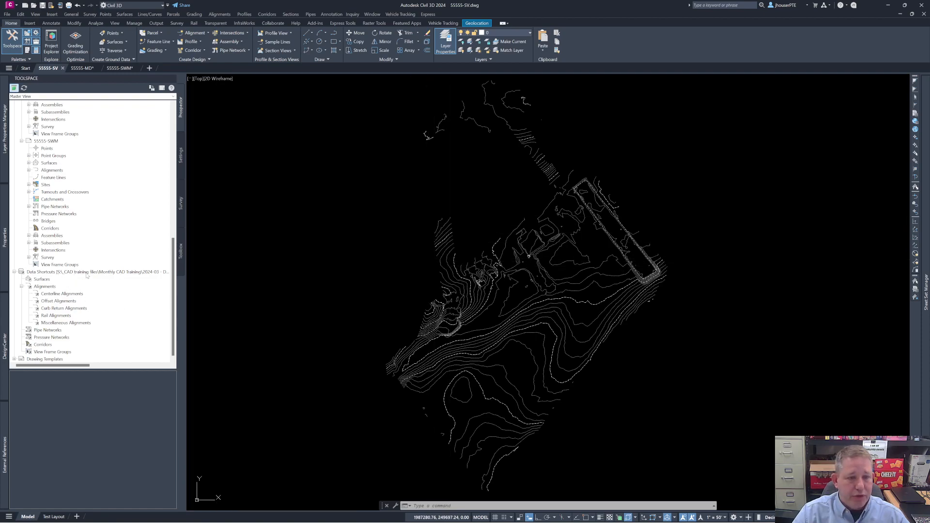
# Step: Create a data shortcut for the EXISTING FINAL surface of the 55555-SV drawing
pyautogui.rightClick(88, 272)
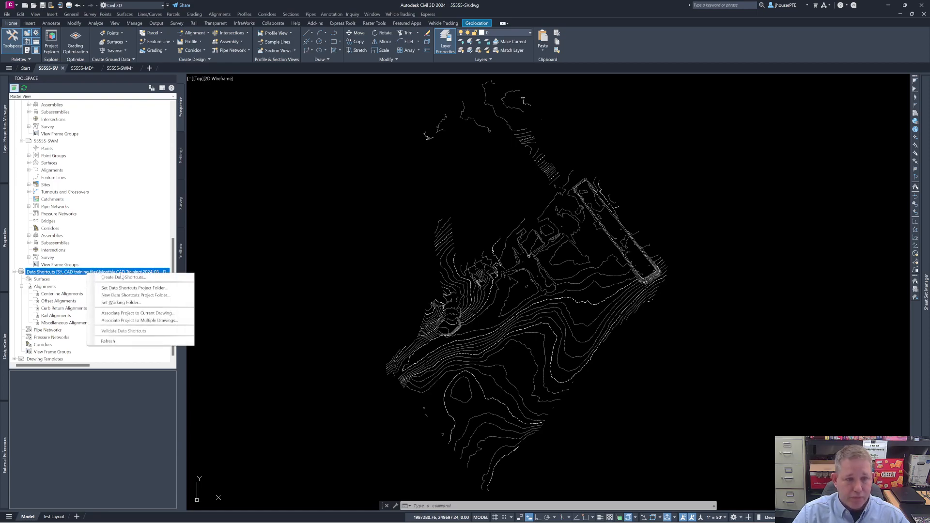
pyautogui.click(123, 277)
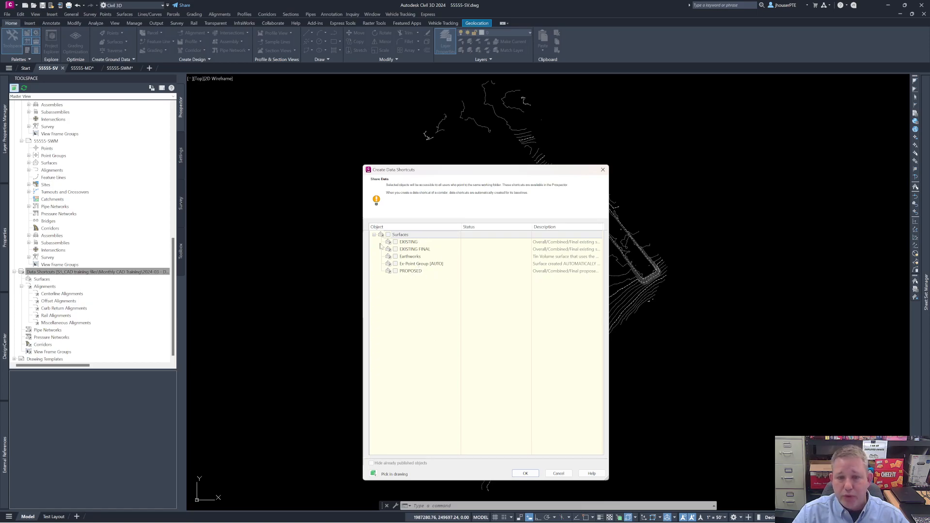
pyautogui.click(396, 249)
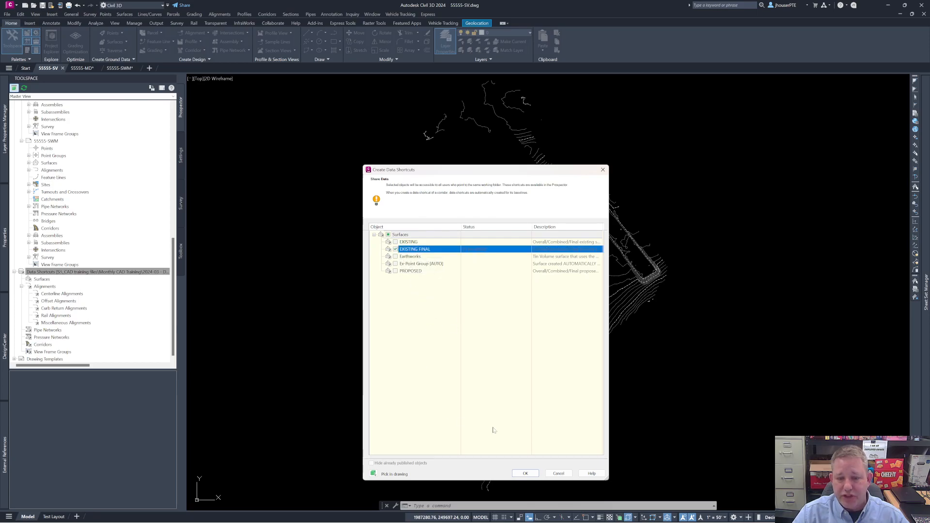
pyautogui.click(527, 473)
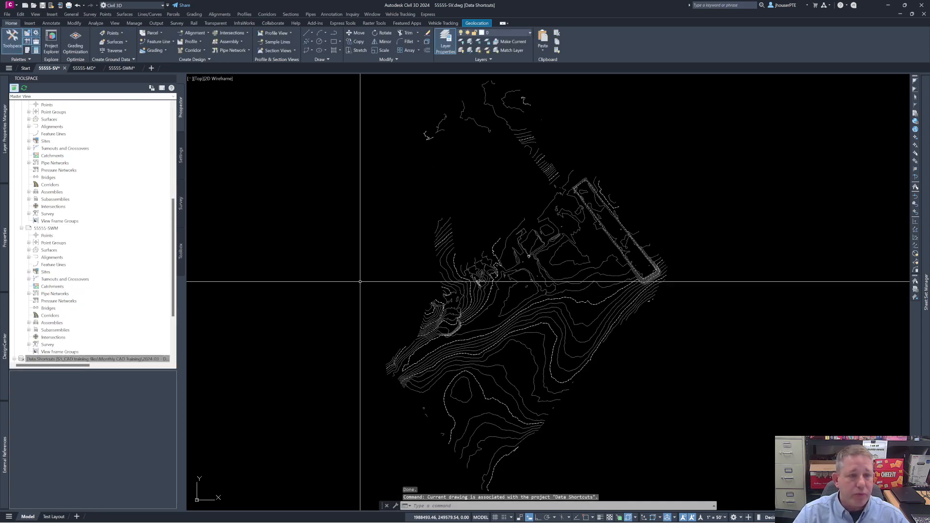
# Step: Expand the Surfaces collection under Data Shortcuts to check the published surface, and collapse it again
pyautogui.click(14, 359)
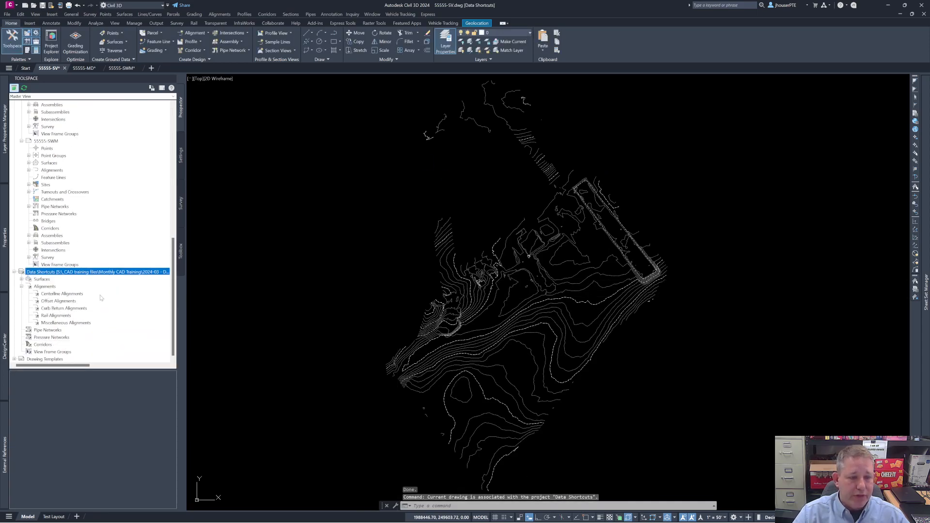
pyautogui.click(21, 280)
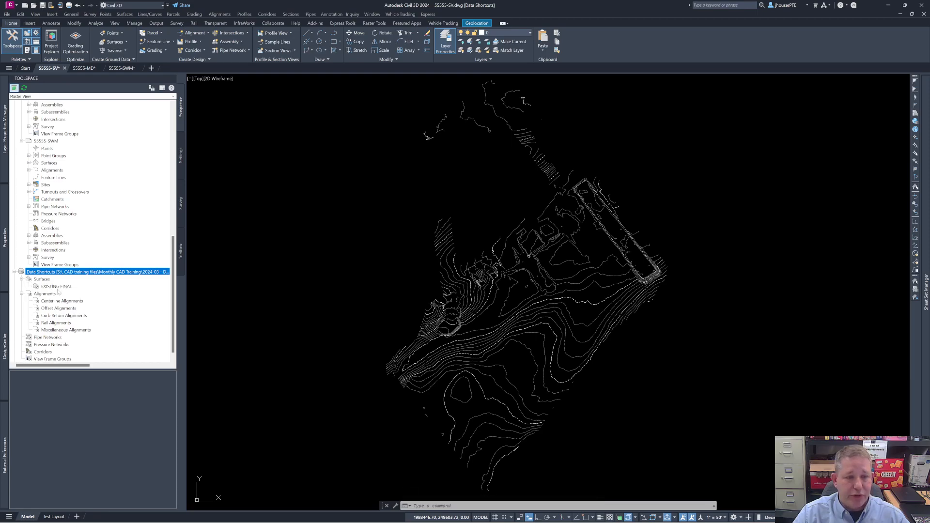
pyautogui.click(22, 280)
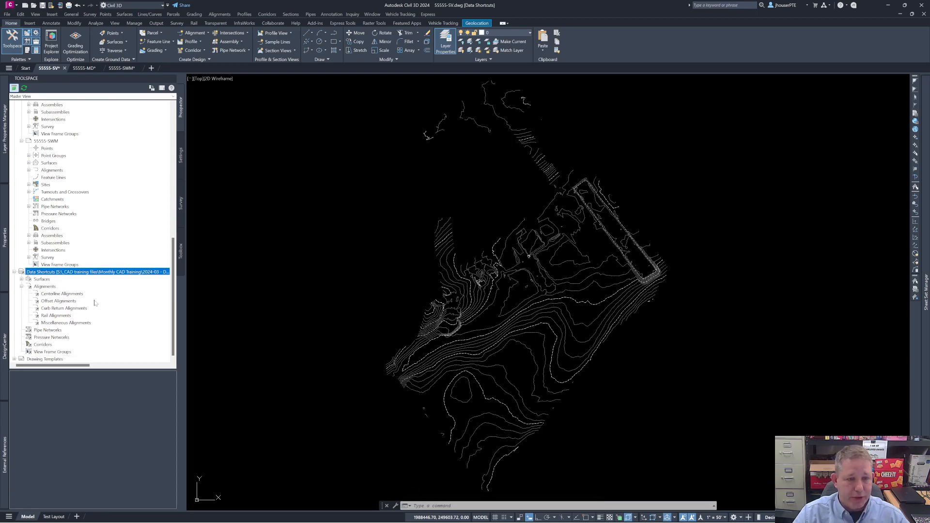
# Step: Review the Surfaces collection of the 55555-SV drawing and save the drawing
pyautogui.scroll(14, 111, 299)
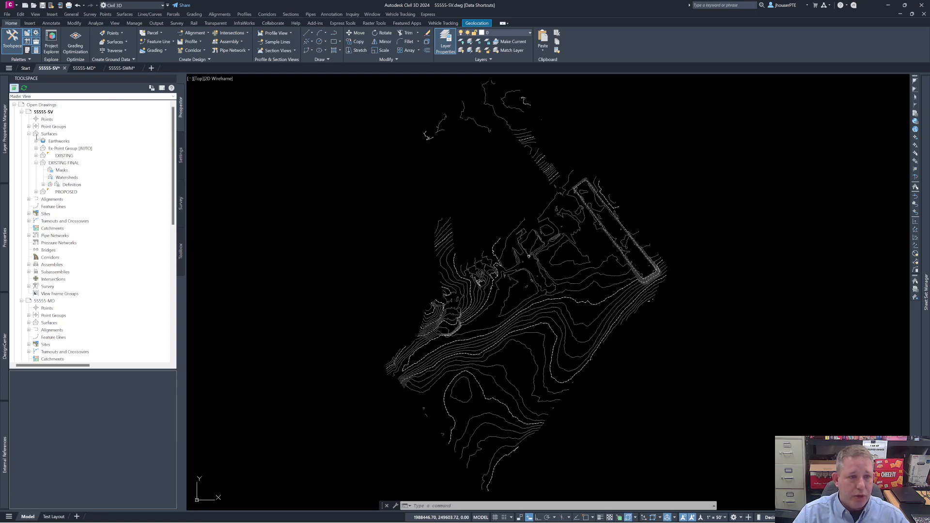
pyautogui.click(58, 135)
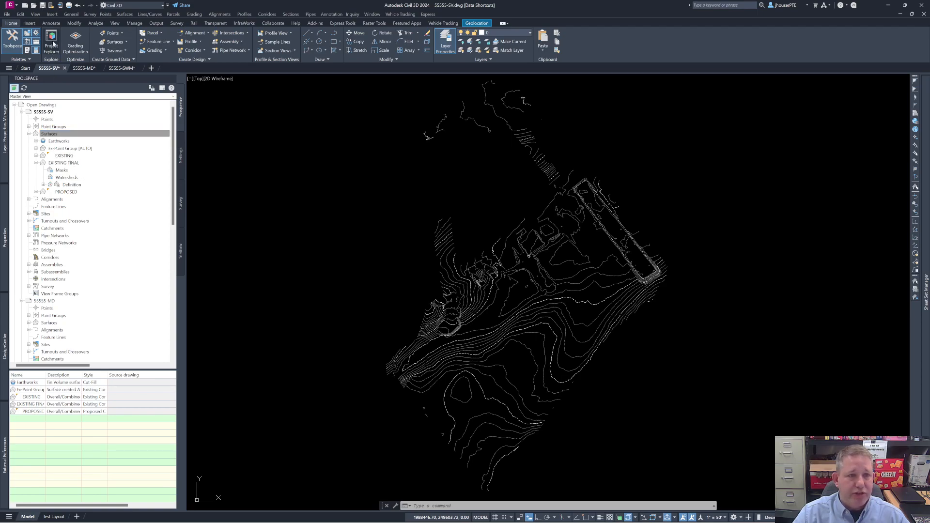
pyautogui.click(43, 6)
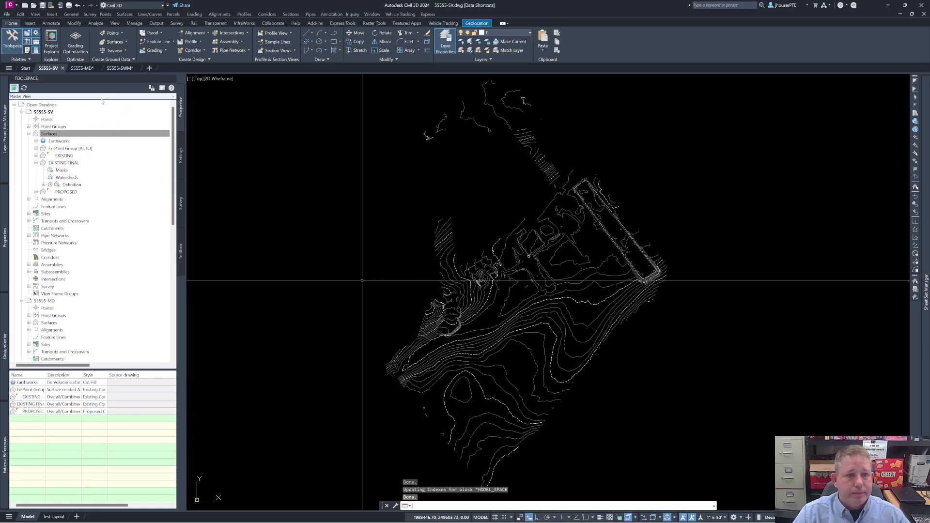
# Step: Switch to the 55555-MD drawing and expand the Surfaces collection under Data Shortcuts
pyautogui.moveTo(84, 71)
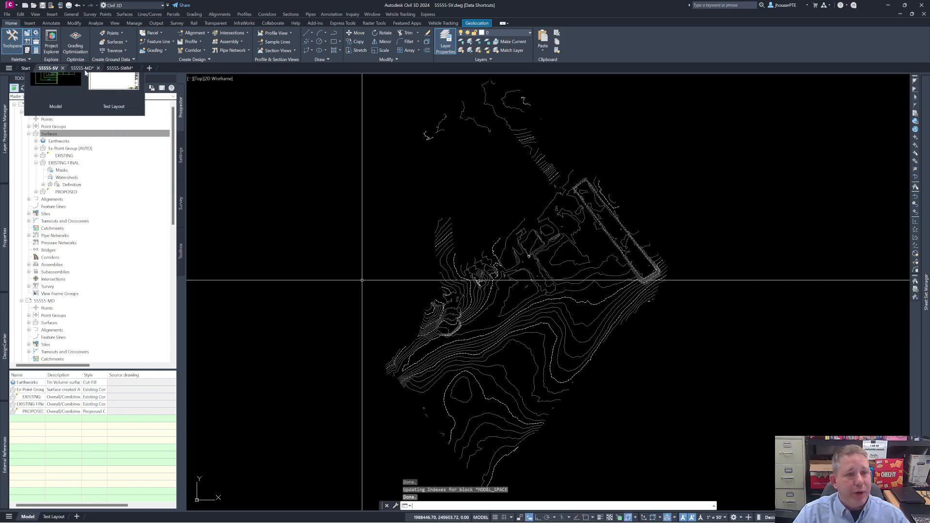
pyautogui.click(84, 68)
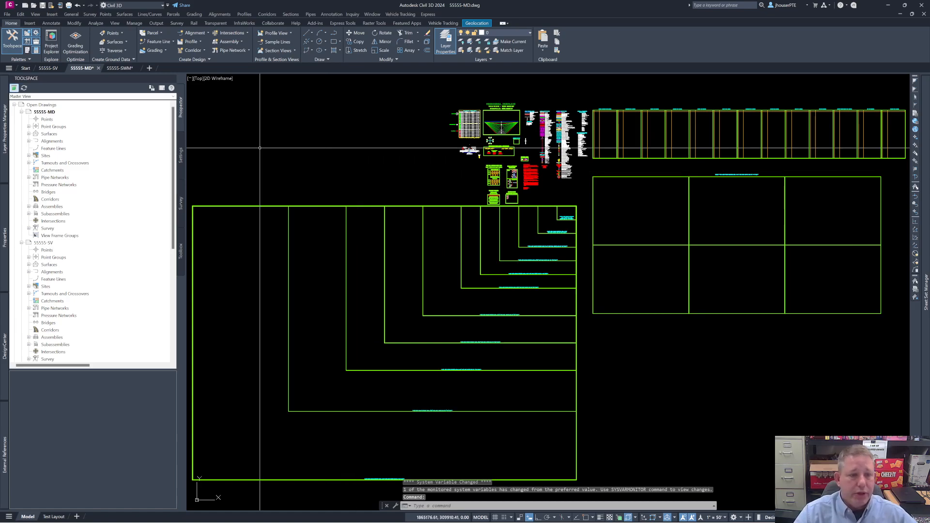
pyautogui.scroll(-9, 88, 262)
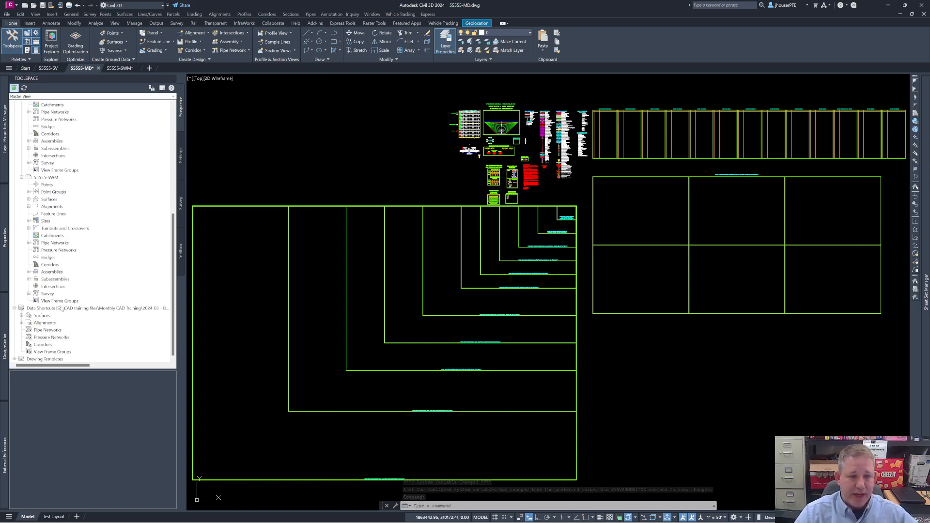
pyautogui.click(134, 309)
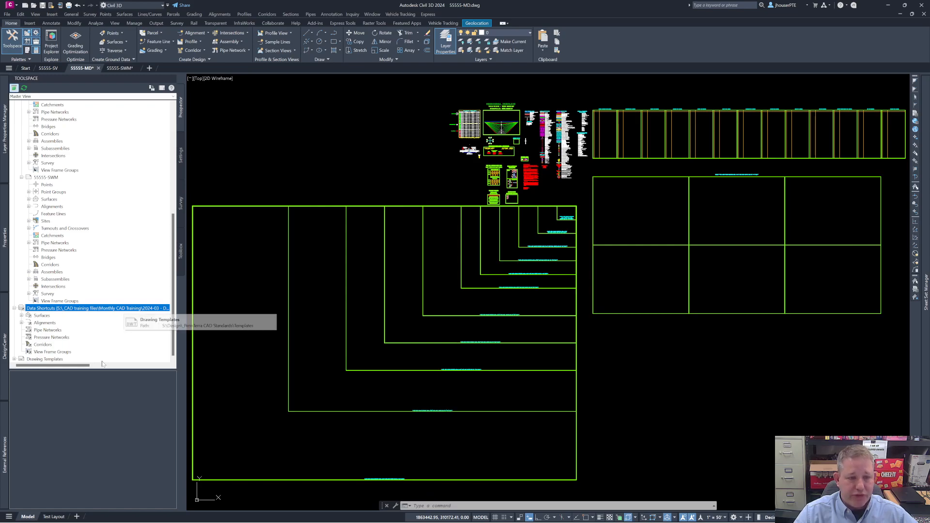
pyautogui.moveTo(83, 366)
pyautogui.mouseDown()
pyautogui.moveTo(162, 363)
pyautogui.moveTo(66, 367)
pyautogui.mouseUp()
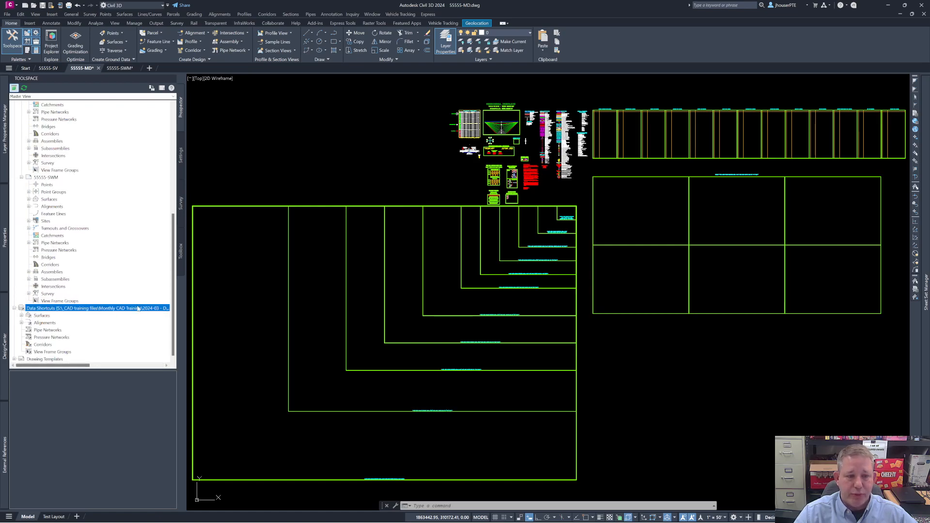
pyautogui.doubleClick(309, 340)
pyautogui.click(22, 316)
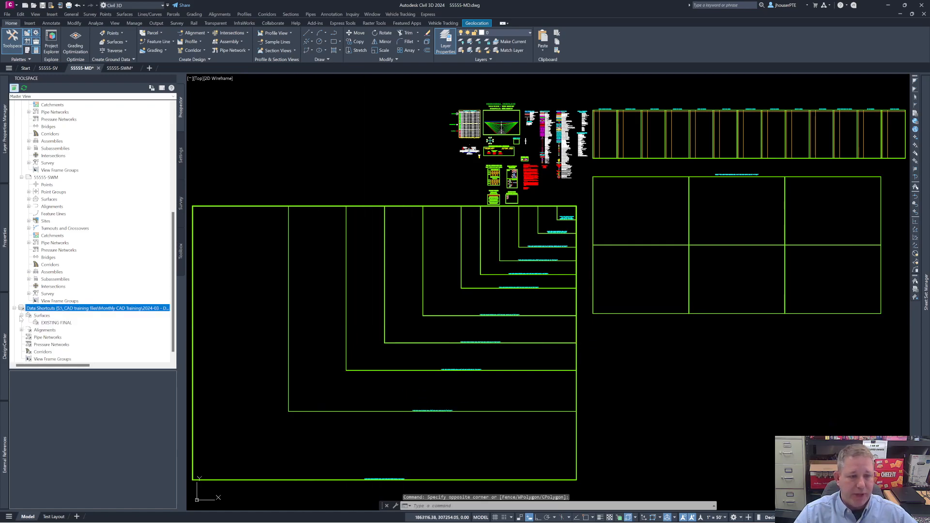
# Step: Start a reference to the EXISTING FINAL surface shortcut and set its surface layer to EX-CON-SRFVIEW
pyautogui.click(59, 323)
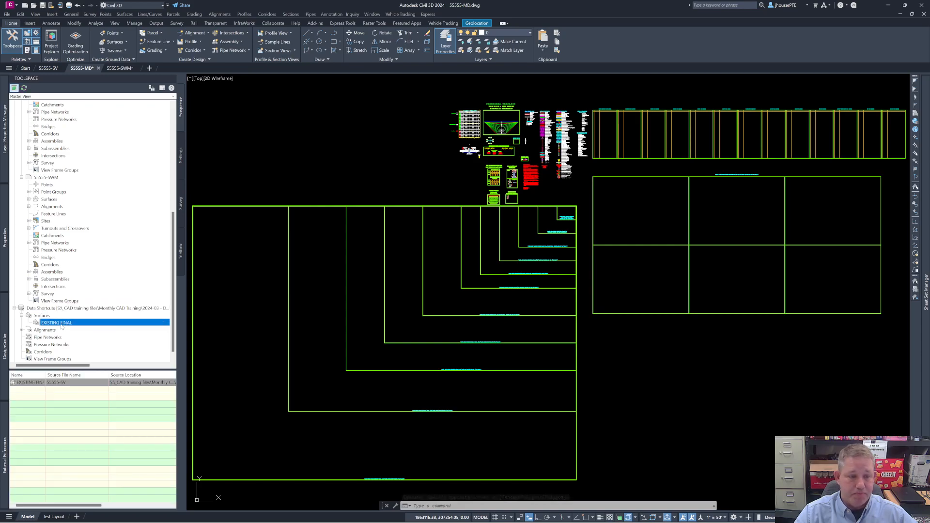
pyautogui.rightClick(62, 327)
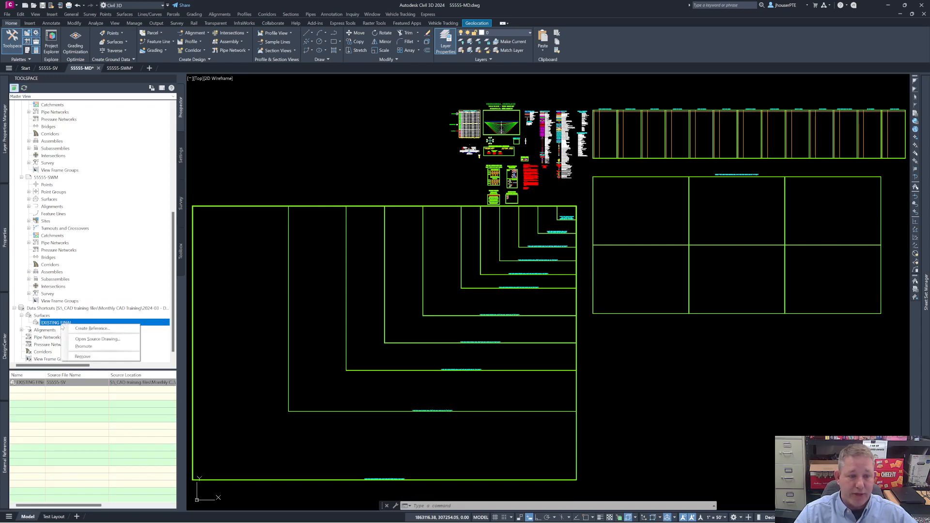
pyautogui.click(90, 329)
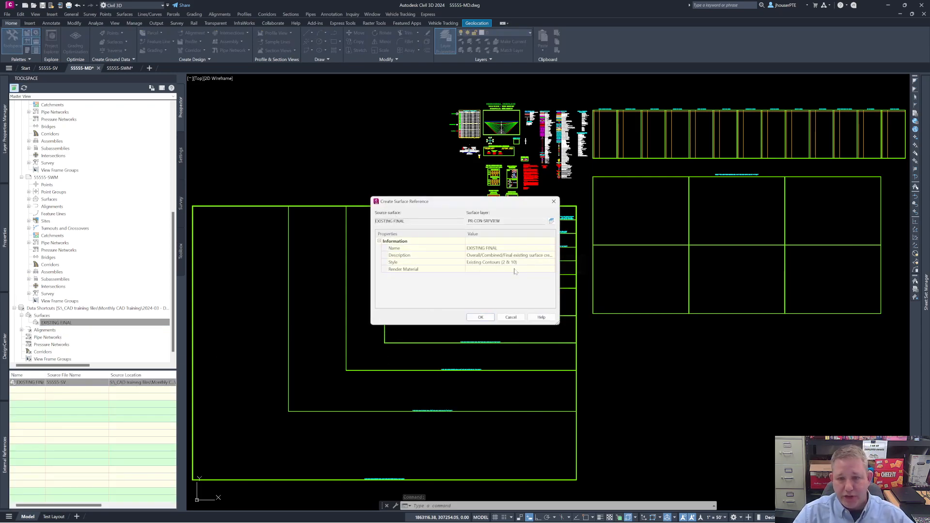
pyautogui.click(552, 221)
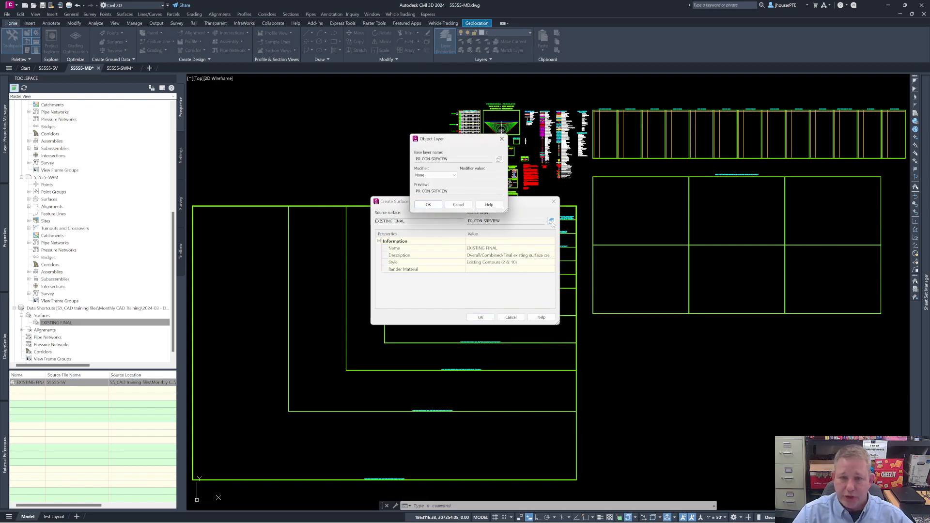
pyautogui.click(500, 161)
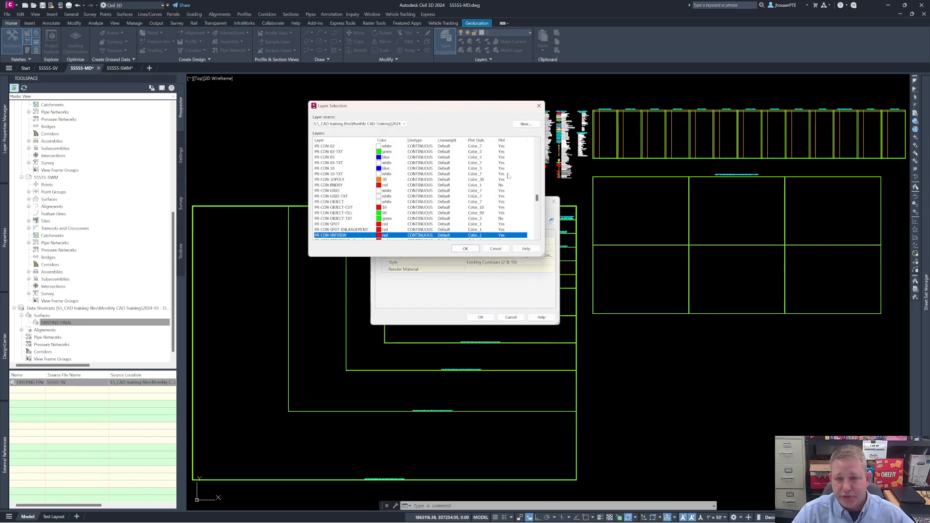
pyautogui.moveTo(540, 201); pyautogui.dragTo(544, 171)
pyautogui.click(339, 207)
pyautogui.click(465, 248)
pyautogui.click(429, 205)
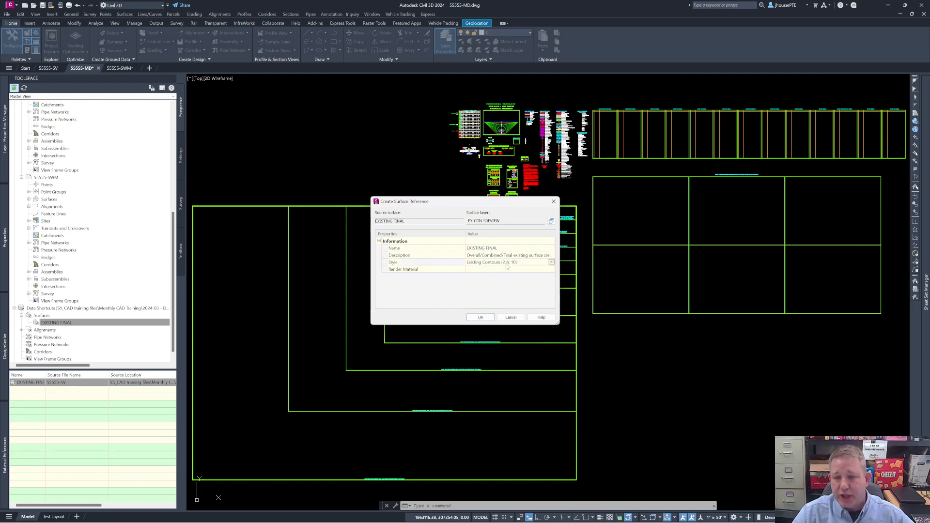
# Step: Set the surface reference's style to Proposed Contours (1 & 5)
pyautogui.click(551, 262)
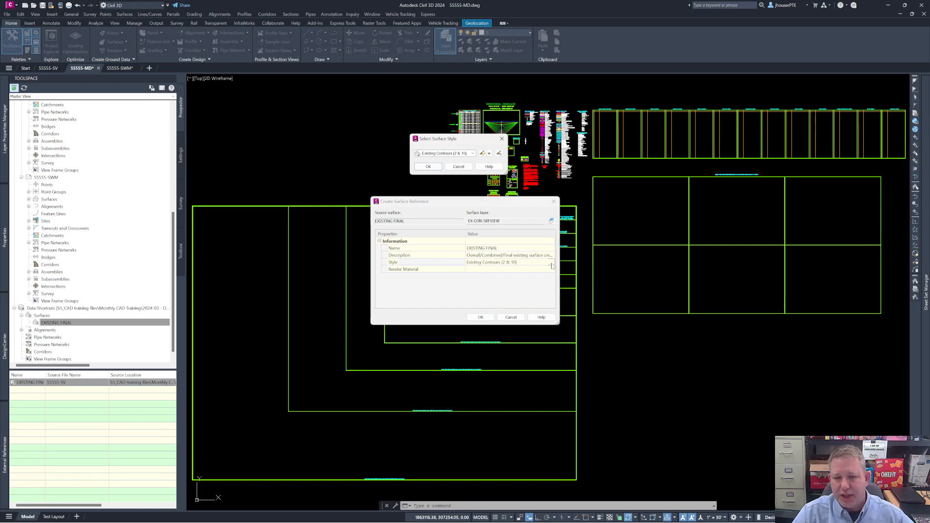
pyautogui.click(473, 153)
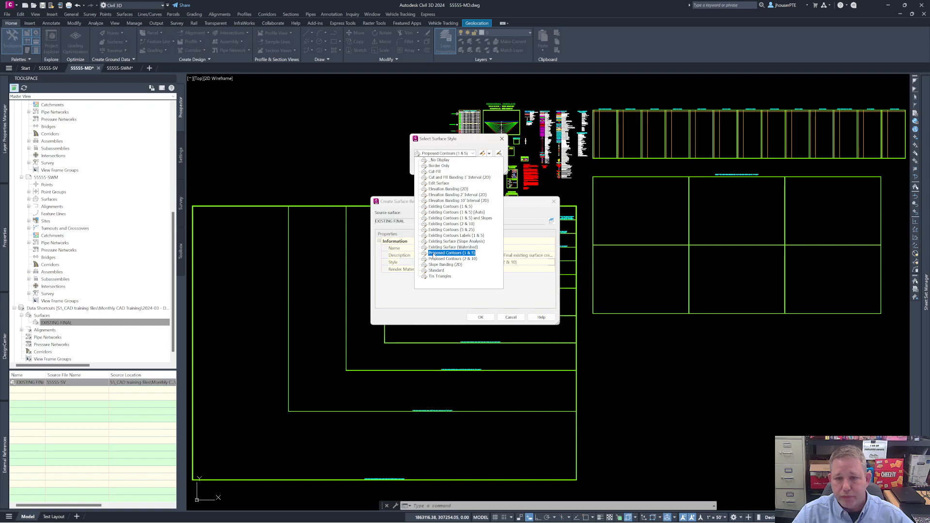
pyautogui.click(434, 252)
pyautogui.click(429, 166)
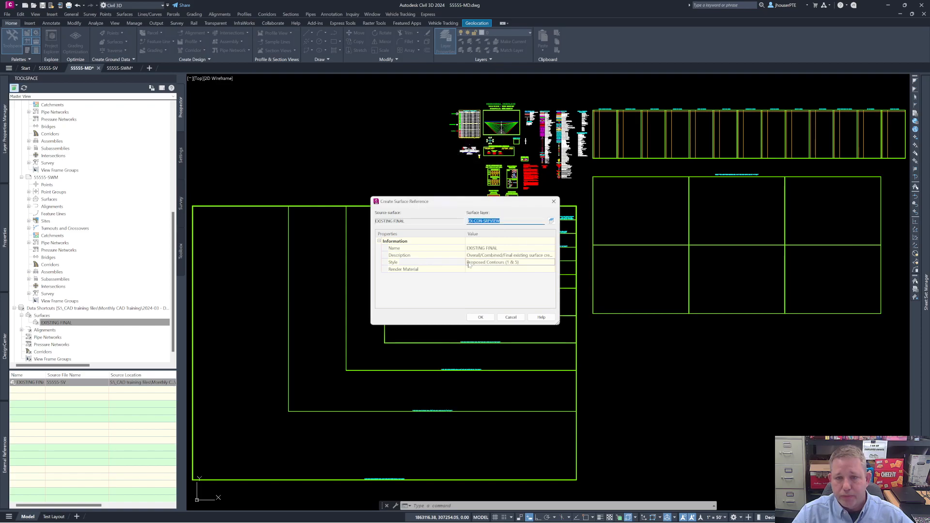
# Step: Set the surface reference's style to Existing Contours (1 & 5) and create the reference in the drawing
pyautogui.click(552, 263)
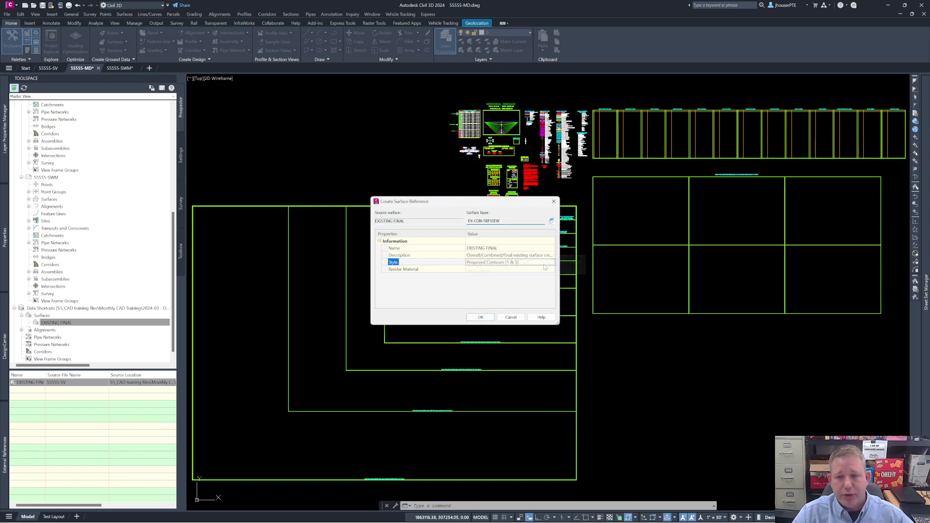
pyautogui.click(551, 262)
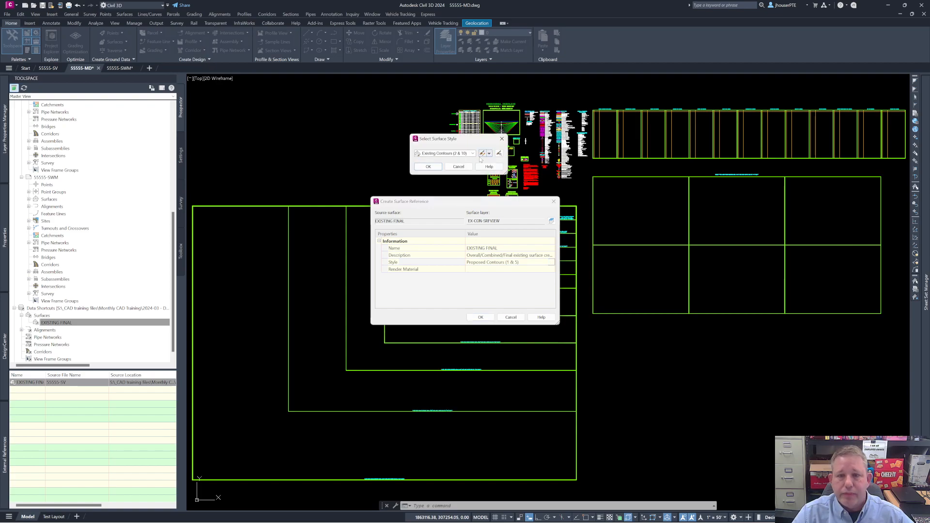
pyautogui.click(472, 153)
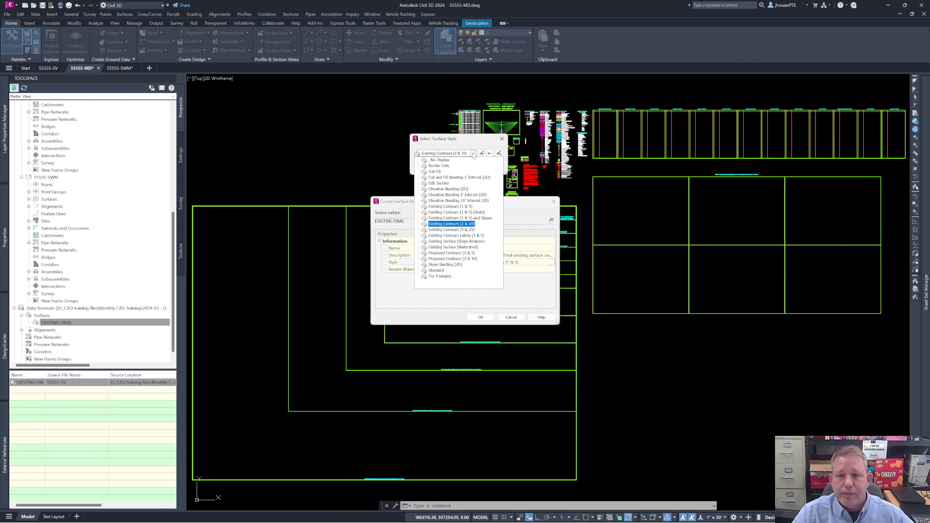
pyautogui.click(448, 207)
pyautogui.click(428, 167)
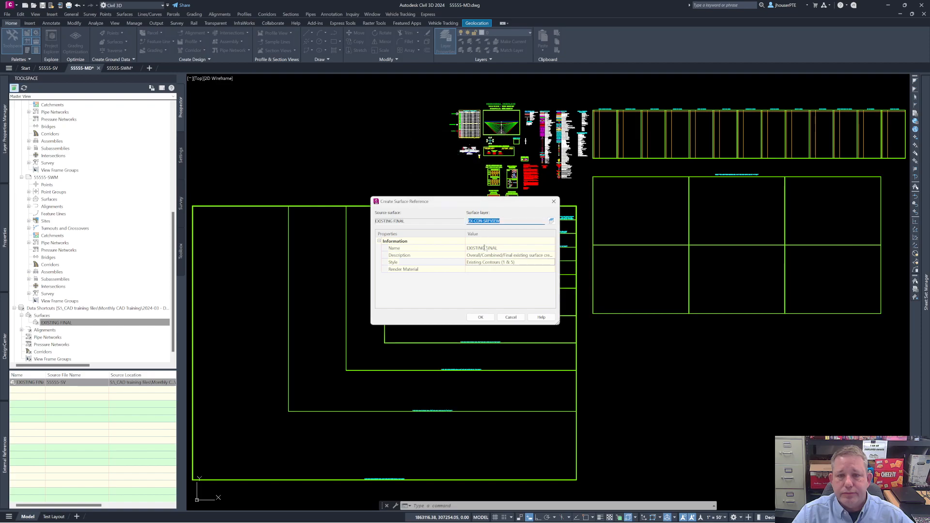
pyautogui.click(483, 318)
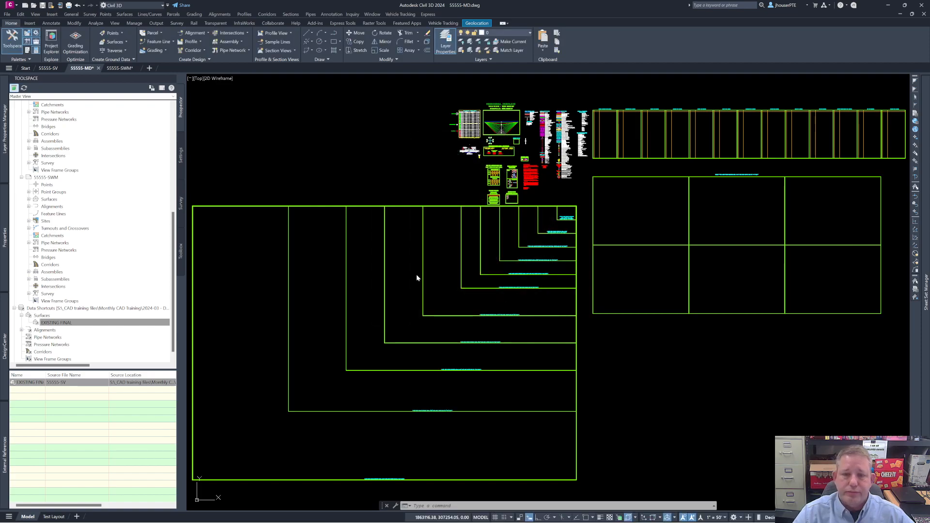
# Step: Zoom to the extents of the 55555-MD drawing, examine the referenced contours and select the EXISTING FINAL surface
pyautogui.write('z')
pyautogui.press('Return')
pyautogui.write('e')
pyautogui.press('Return')
pyautogui.moveTo(689, 402); pyautogui.dragTo(528, 283, button='middle')
pyautogui.scroll(14, 529, 286)
pyautogui.moveTo(485, 249); pyautogui.dragTo(528, 281, button='middle')
pyautogui.scroll(-2, 528, 280)
pyautogui.scroll(2, 528, 270)
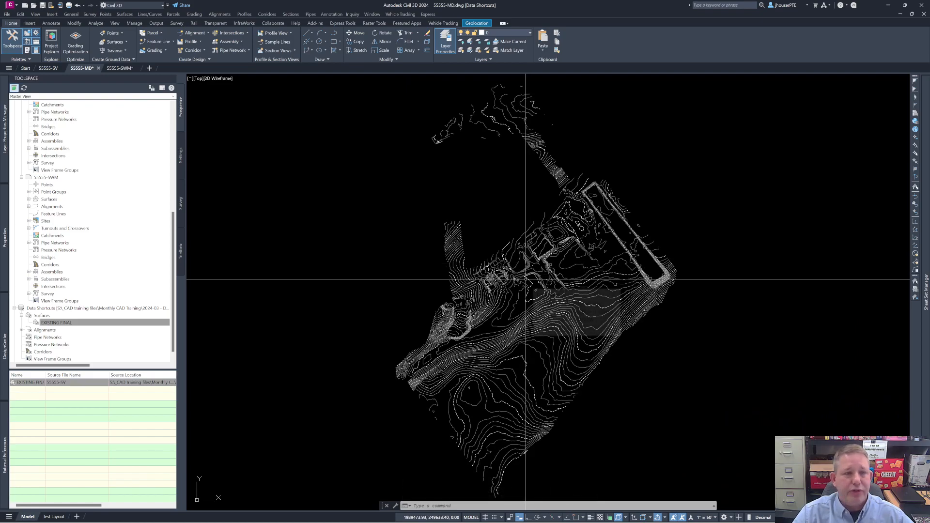
pyautogui.click(504, 278)
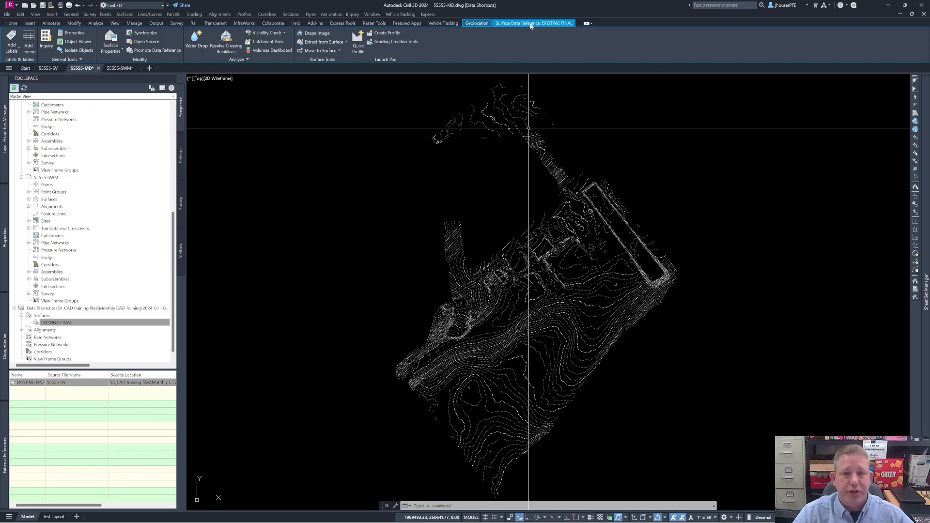
# Step: Expand the surfaces of the 55555-MD drawing and examine the contents of the referenced EXISTING FINAL surface
pyautogui.scroll(7, 35, 217)
pyautogui.scroll(2, 63, 193)
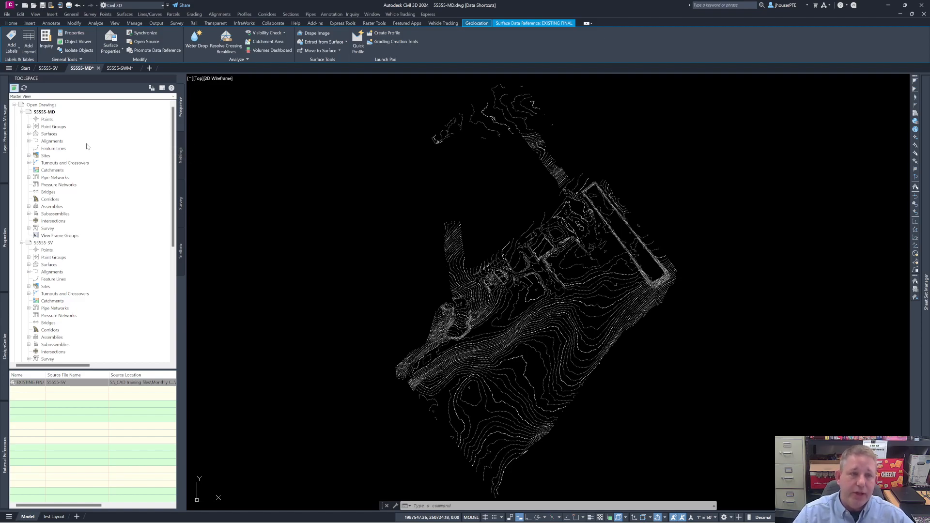
pyautogui.click(28, 134)
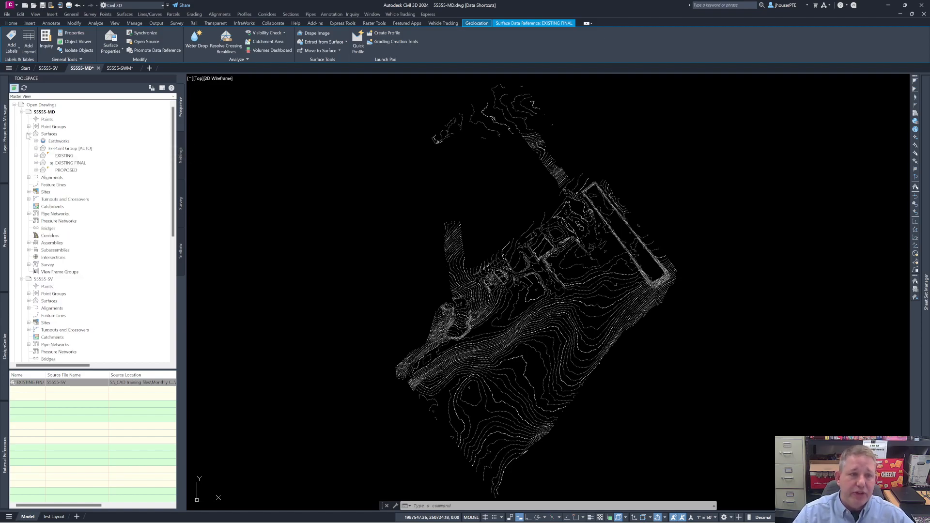
pyautogui.click(68, 163)
pyautogui.click(36, 163)
pyautogui.click(36, 163)
pyautogui.click(36, 163)
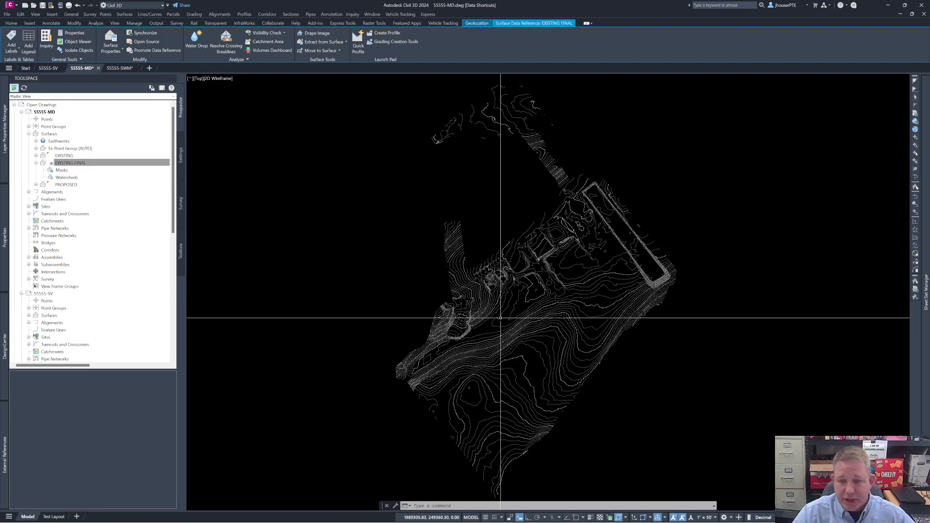
# Step: Clear the surface selection and examine the referenced EXISTING FINAL contours in the 55555-MD drawing up close
pyautogui.scroll(6, 500, 317)
pyautogui.press('Escape')
pyautogui.press('Escape')
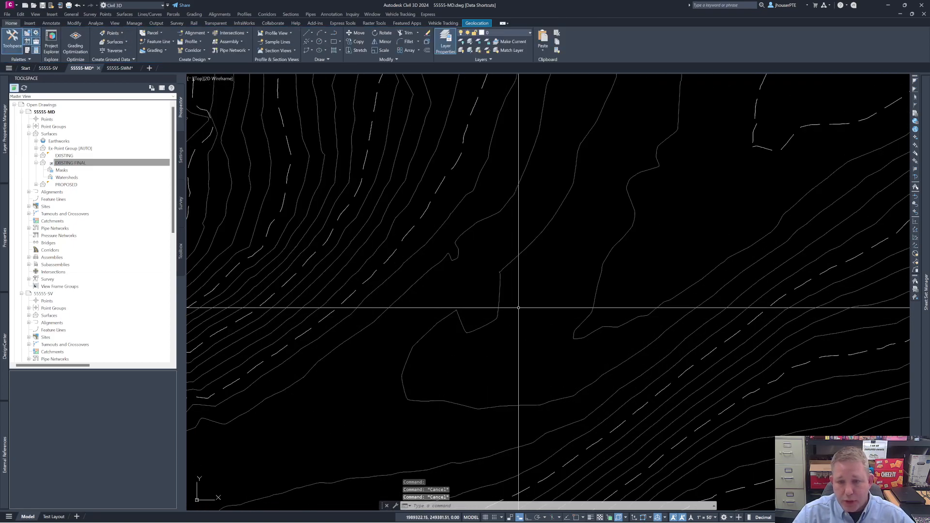
pyautogui.moveTo(506, 306)
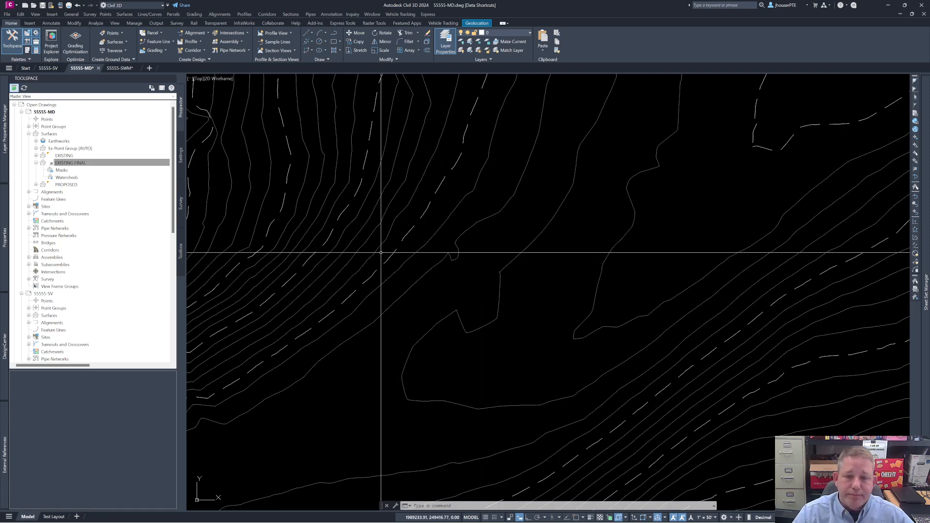
pyautogui.scroll(-4, 369, 174)
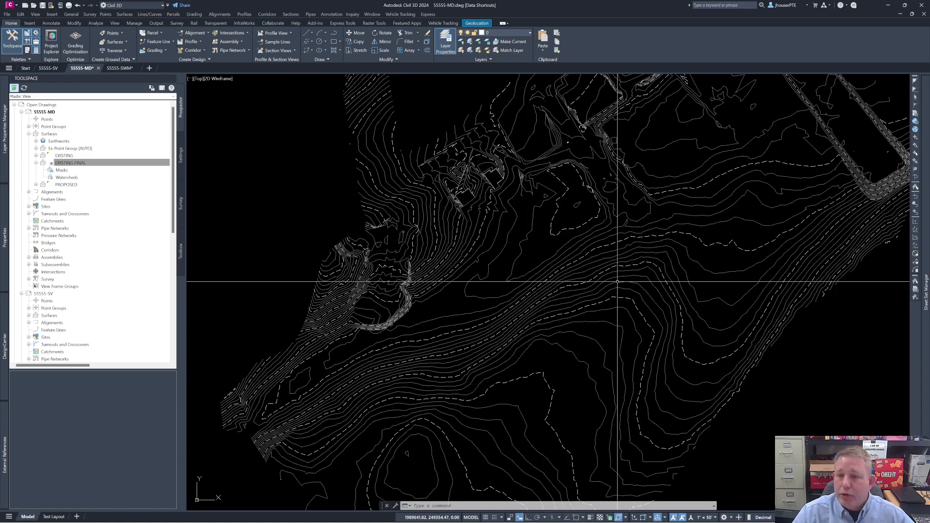
pyautogui.scroll(-4, 619, 278)
pyautogui.scroll(8, 561, 269)
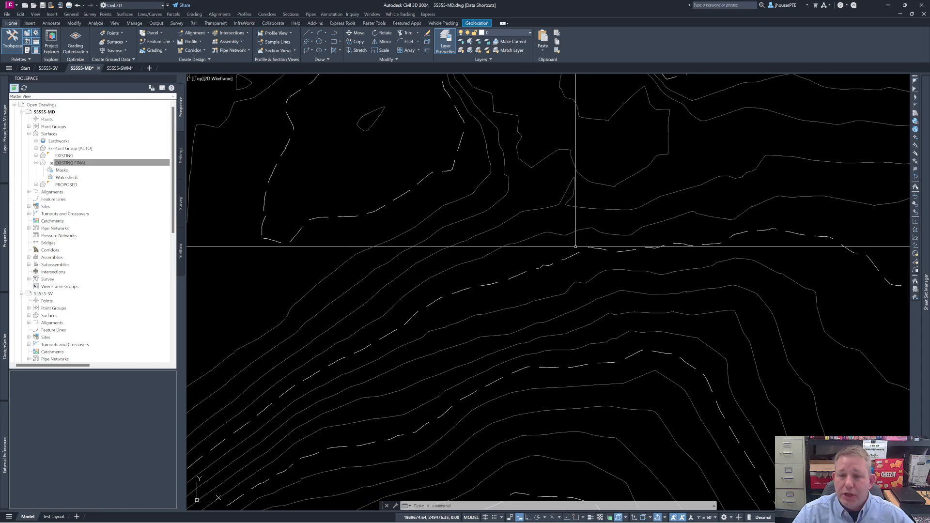
pyautogui.scroll(-4, 548, 251)
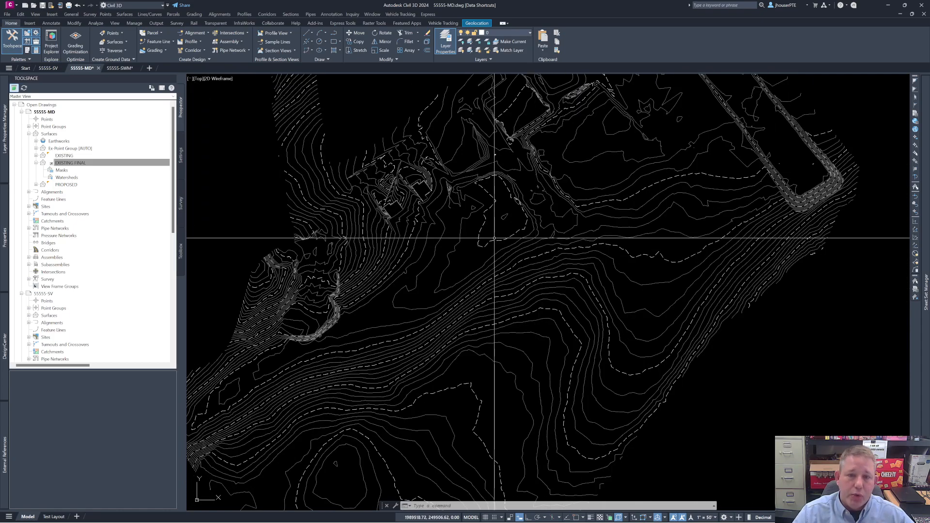
# Step: Change the style of the referenced EXISTING FINAL surface to Existing Surface (Slope Analysis)
pyautogui.rightClick(124, 163)
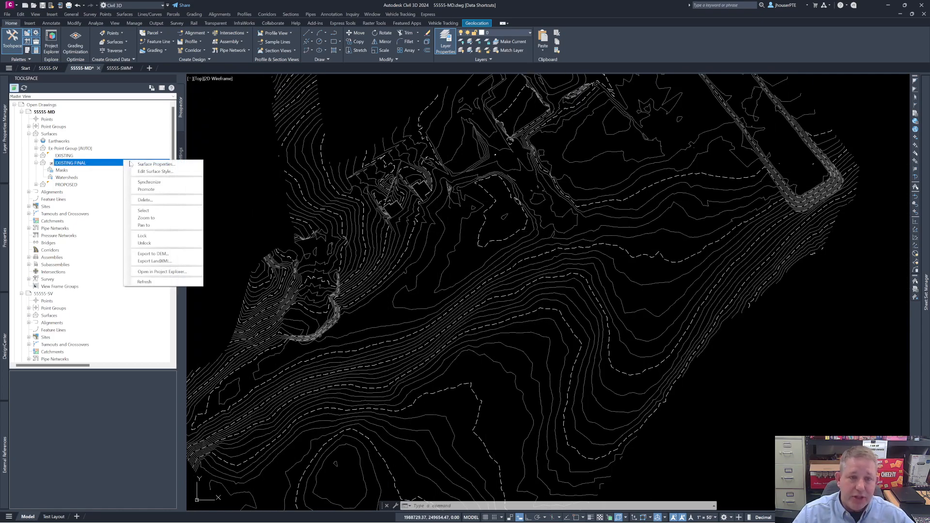
pyautogui.click(155, 164)
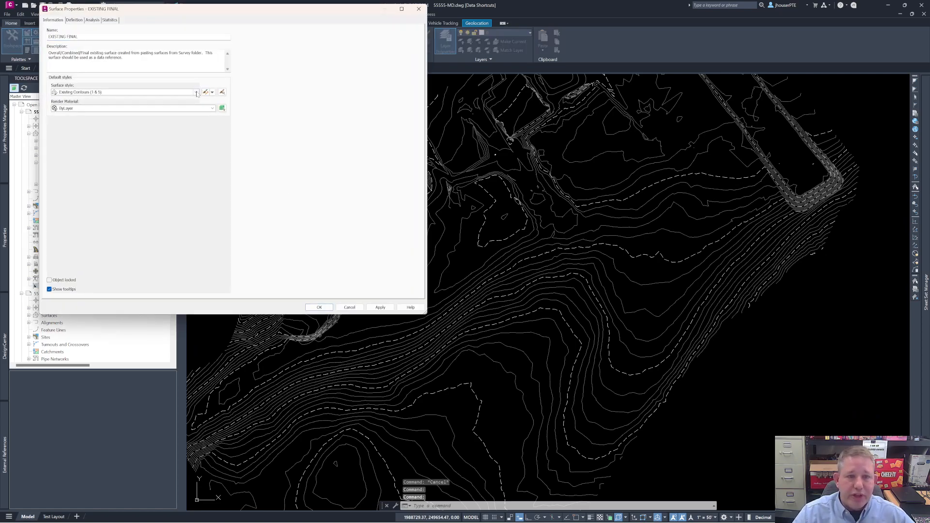
pyautogui.click(197, 92)
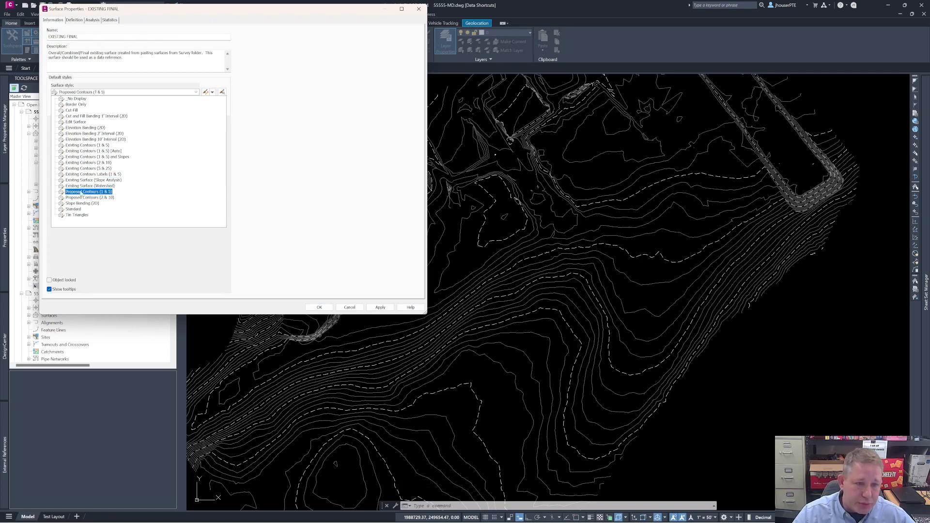
pyautogui.click(101, 180)
pyautogui.click(346, 307)
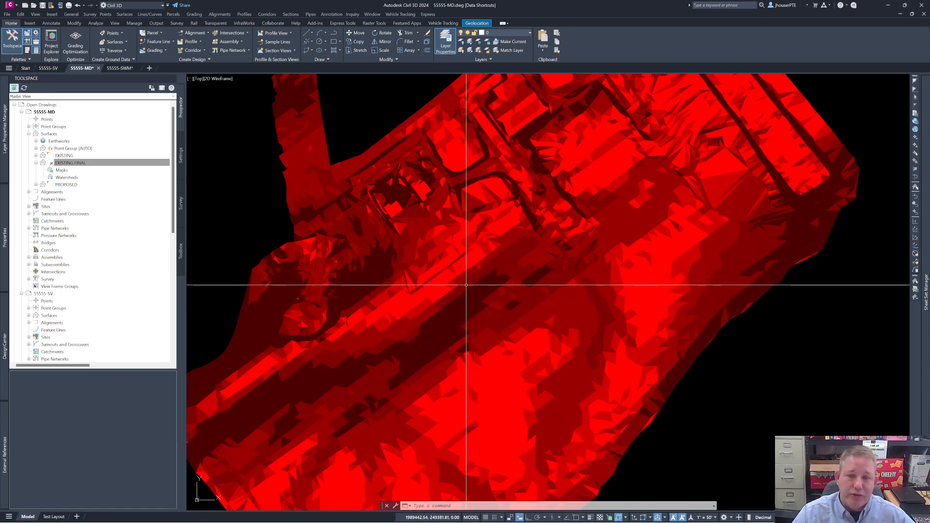
# Step: Change the EXISTING FINAL surface's style to Existing Contours (1 & 5) and Slopes
pyautogui.rightClick(86, 166)
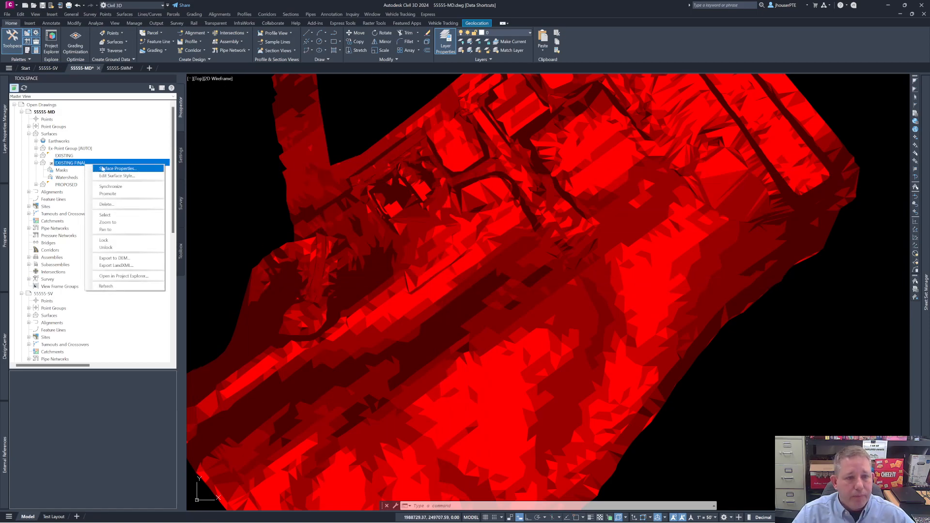
pyautogui.click(102, 168)
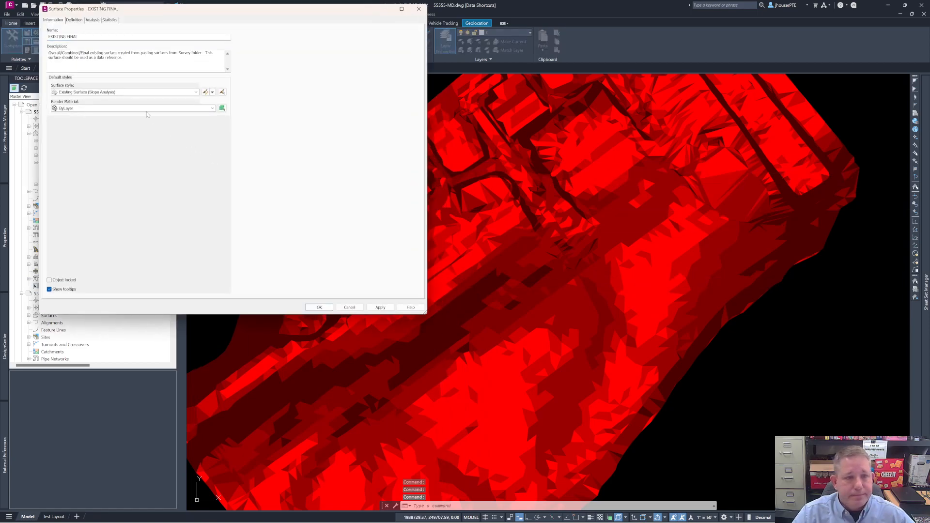
pyautogui.click(186, 94)
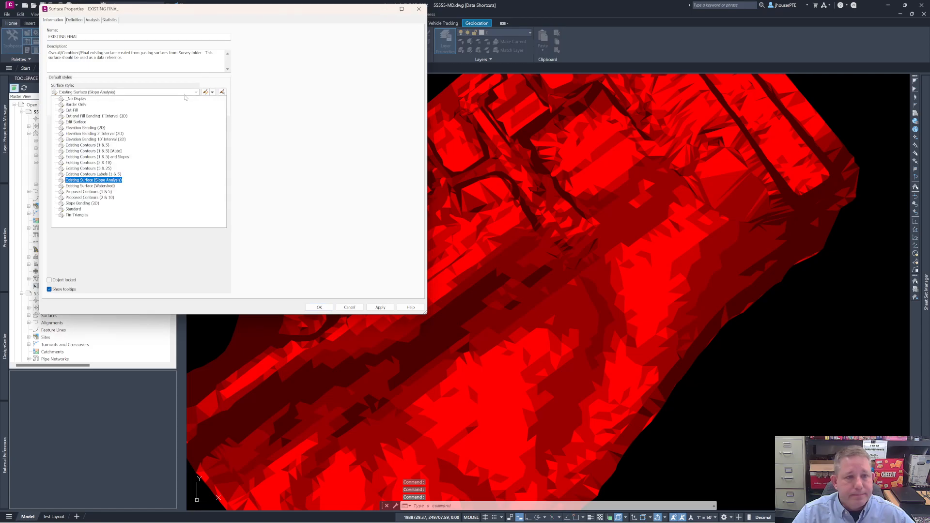
pyautogui.click(90, 156)
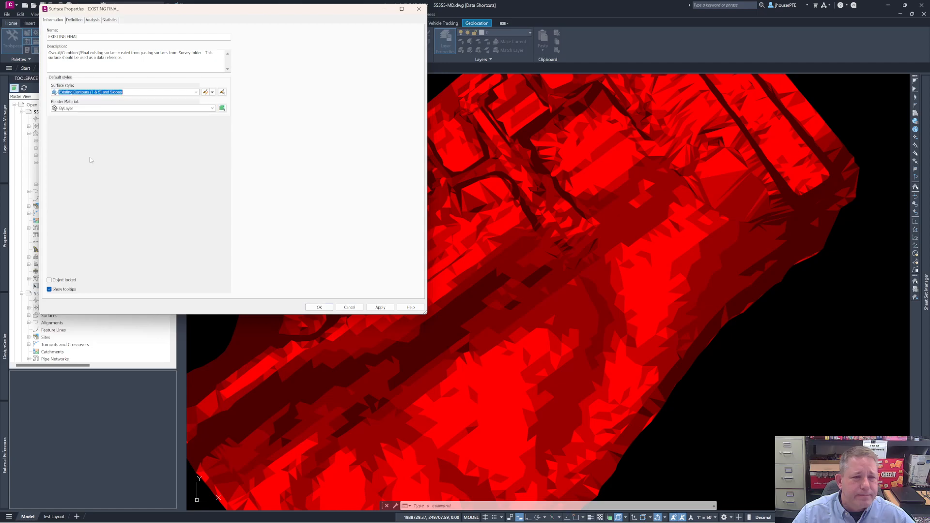
pyautogui.click(317, 309)
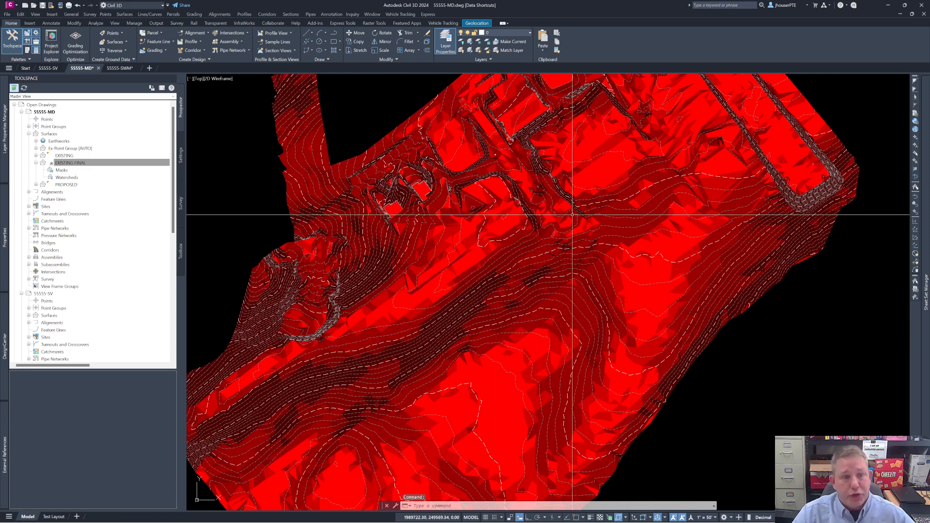
# Step: Examine the analysis settings in the EXISTING FINAL surface's properties and close them without changes
pyautogui.click(99, 166)
pyautogui.rightClick(98, 166)
pyautogui.click(127, 167)
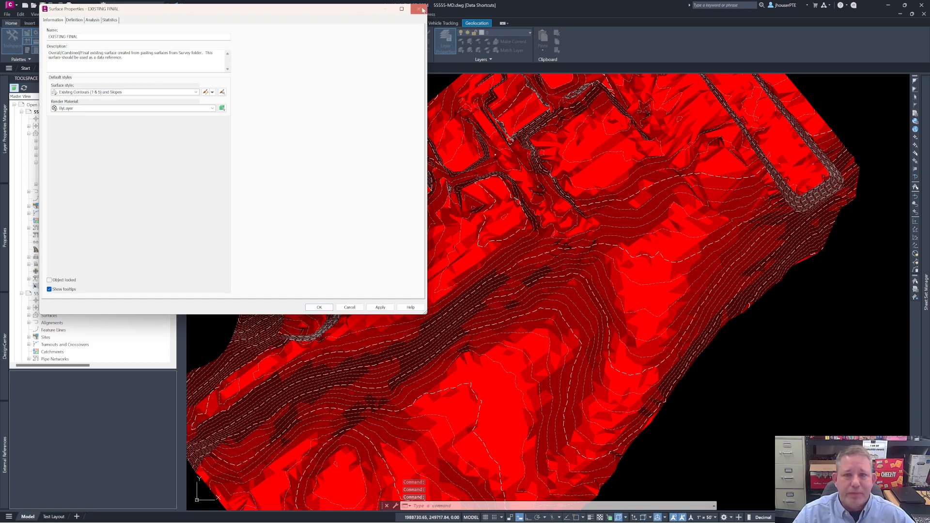
pyautogui.click(92, 20)
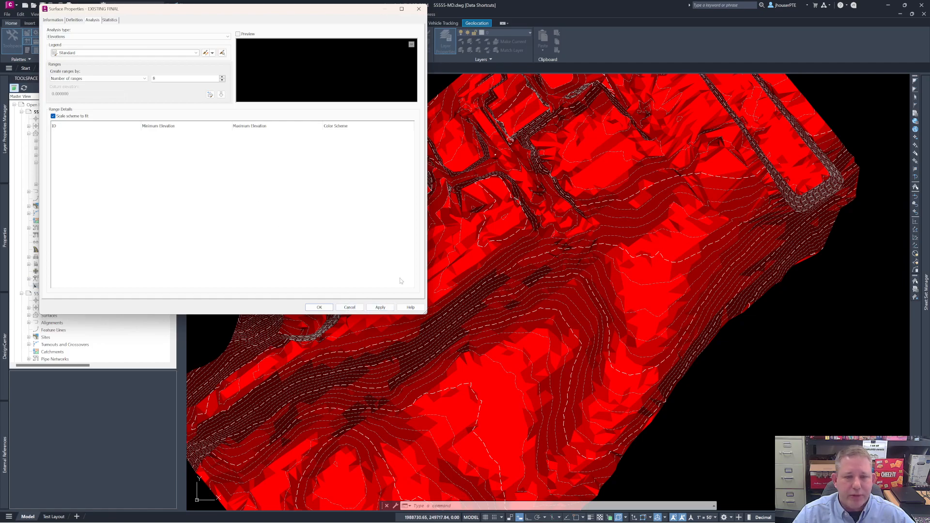
pyautogui.click(352, 308)
# Step: Set the EXISTING FINAL surface's style back to Existing Contours (1 & 5)
pyautogui.rightClick(122, 166)
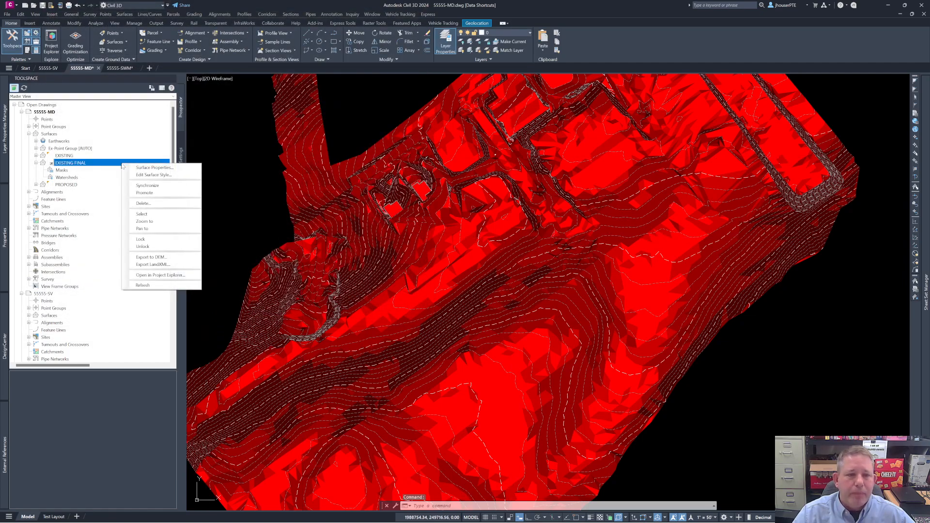
pyautogui.click(155, 168)
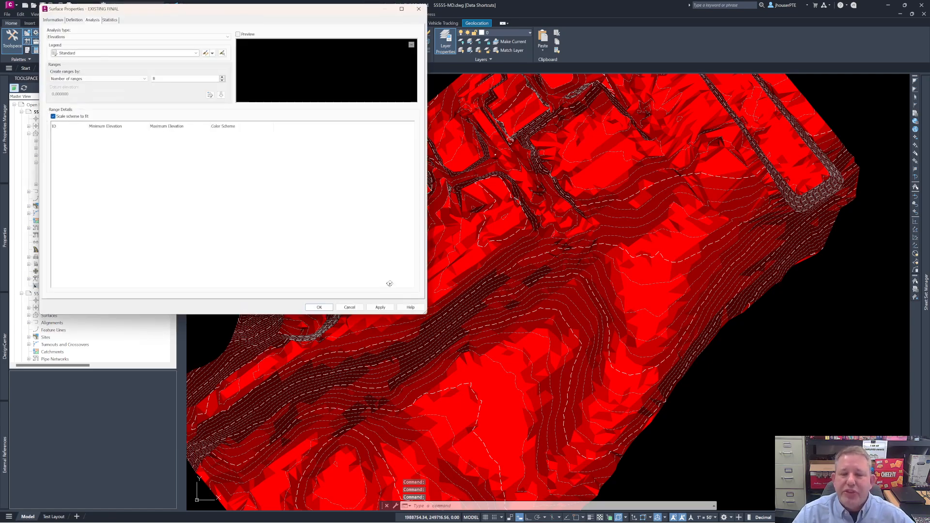
pyautogui.click(53, 20)
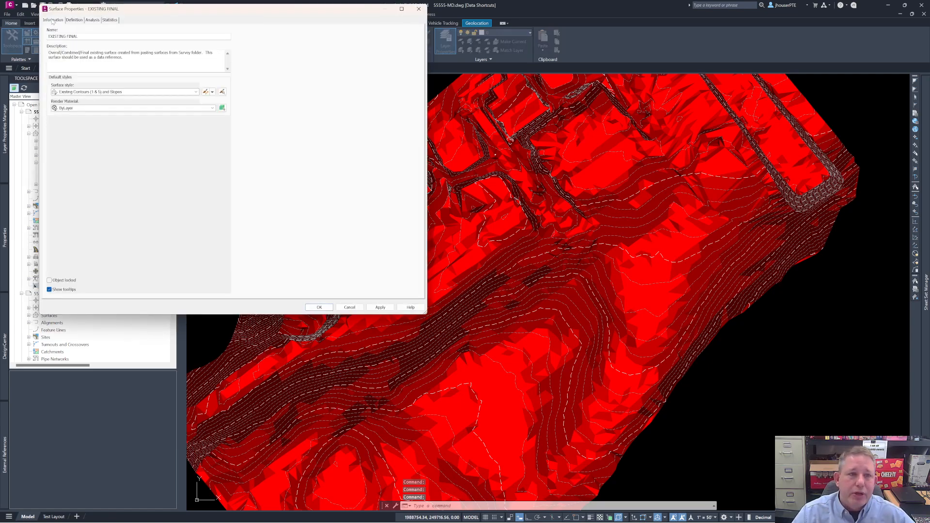
pyautogui.click(196, 92)
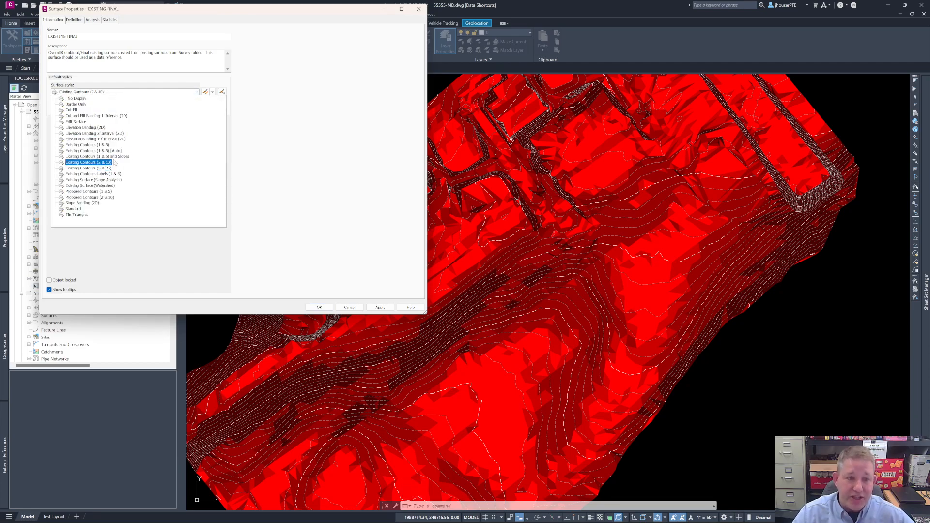
pyautogui.click(146, 145)
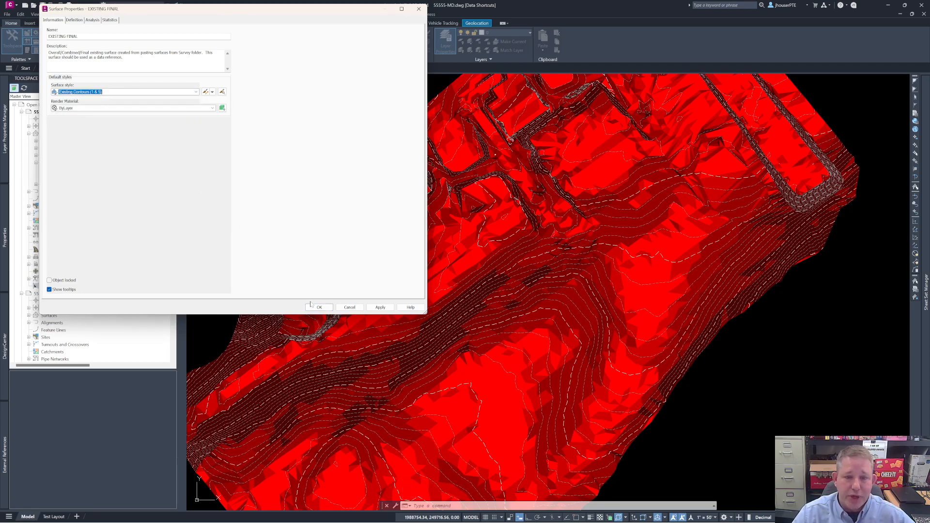
pyautogui.click(316, 308)
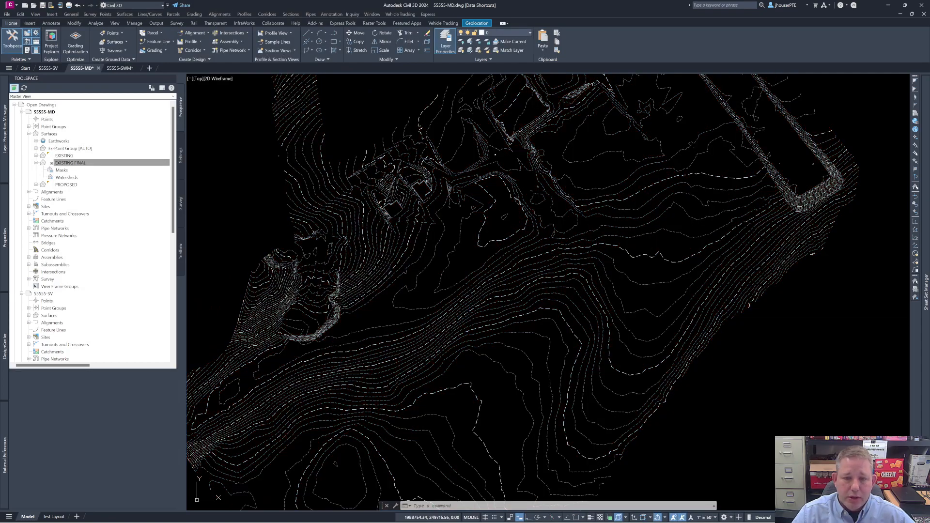
# Step: Select the EXISTING FINAL surface to check its contours, clear the selection and examine the surface's full extent
pyautogui.click(433, 325)
pyautogui.moveTo(440, 328)
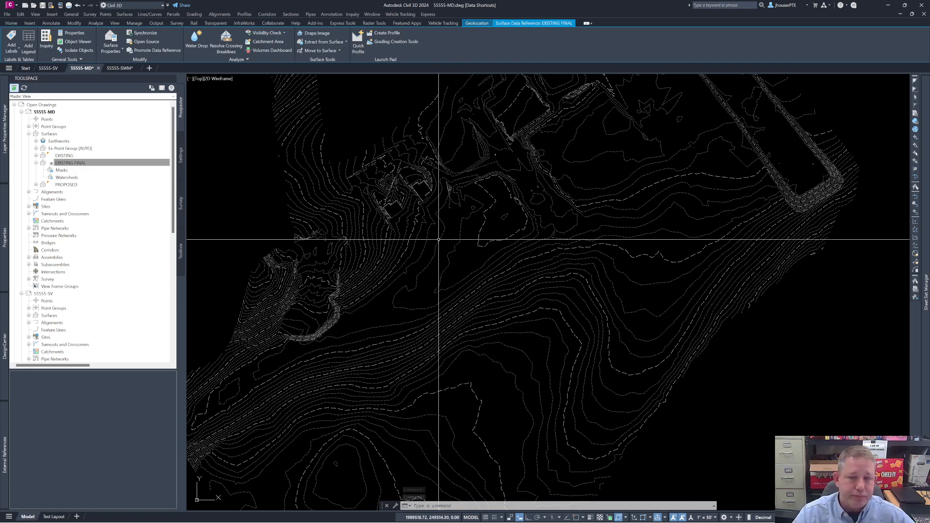
pyautogui.press('Escape')
pyautogui.press('Escape')
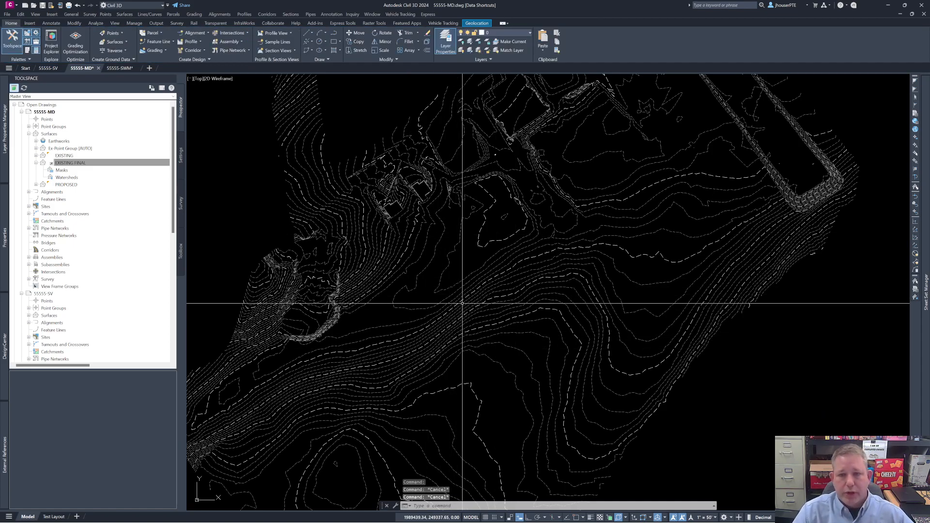
pyautogui.scroll(-5, 472, 303)
pyautogui.scroll(2, 490, 279)
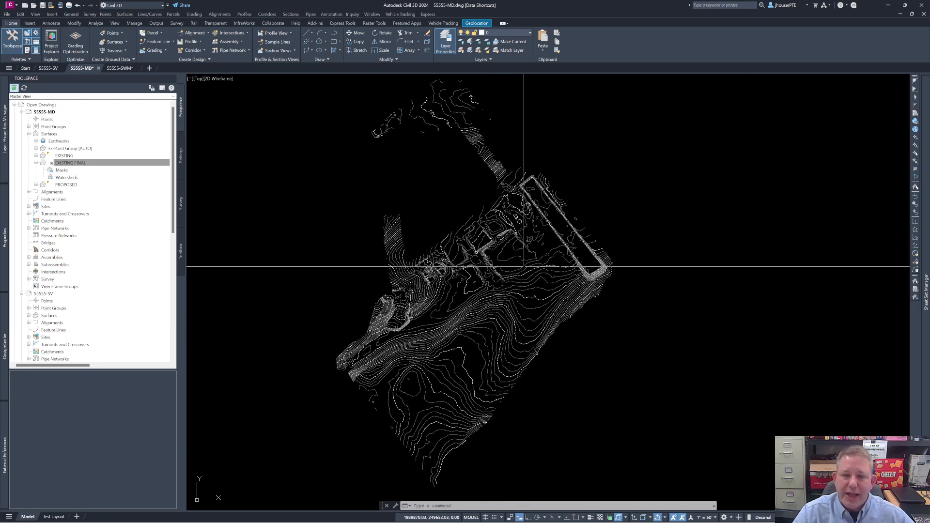
# Step: Switch to the 55555-SWM drawing and start a surface reference from the EXISTING FINAL data shortcut
pyautogui.click(117, 68)
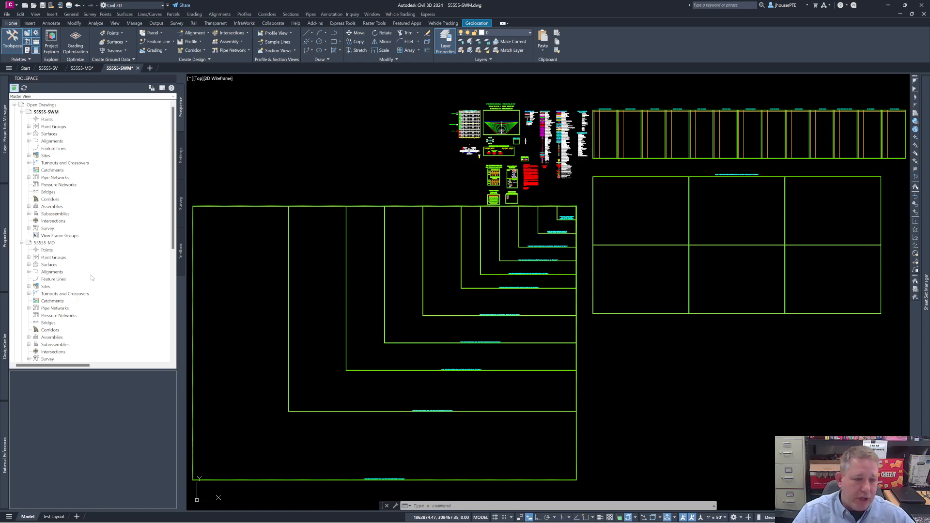
pyautogui.scroll(-9, 92, 276)
pyautogui.click(38, 323)
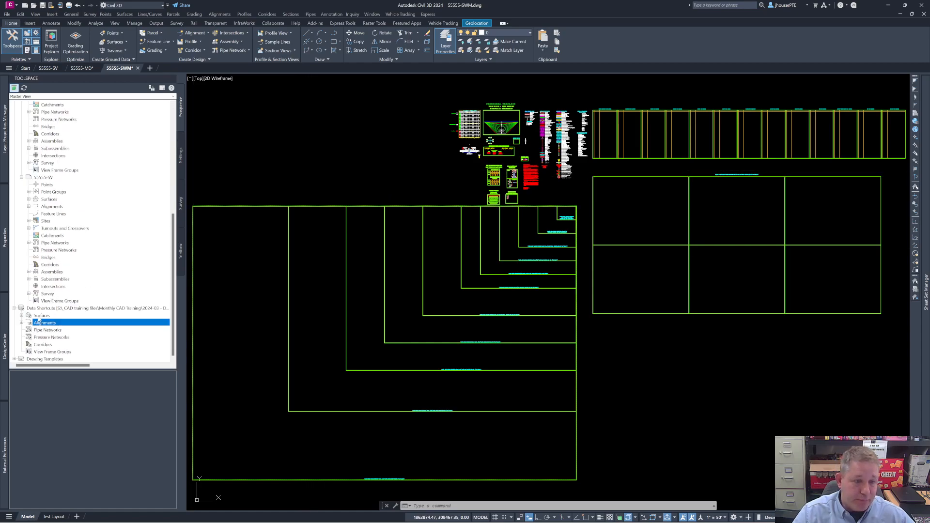
pyautogui.click(21, 315)
pyautogui.click(57, 323)
pyautogui.rightClick(60, 324)
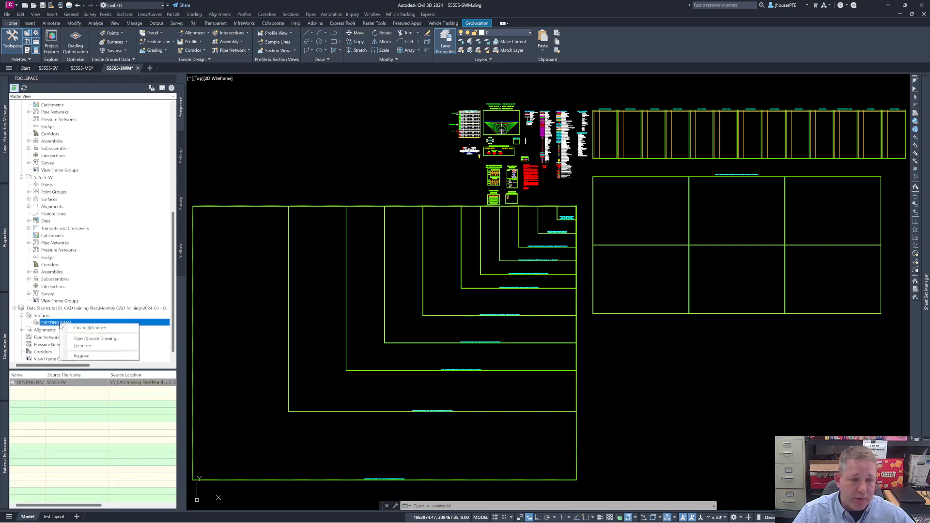
pyautogui.click(88, 329)
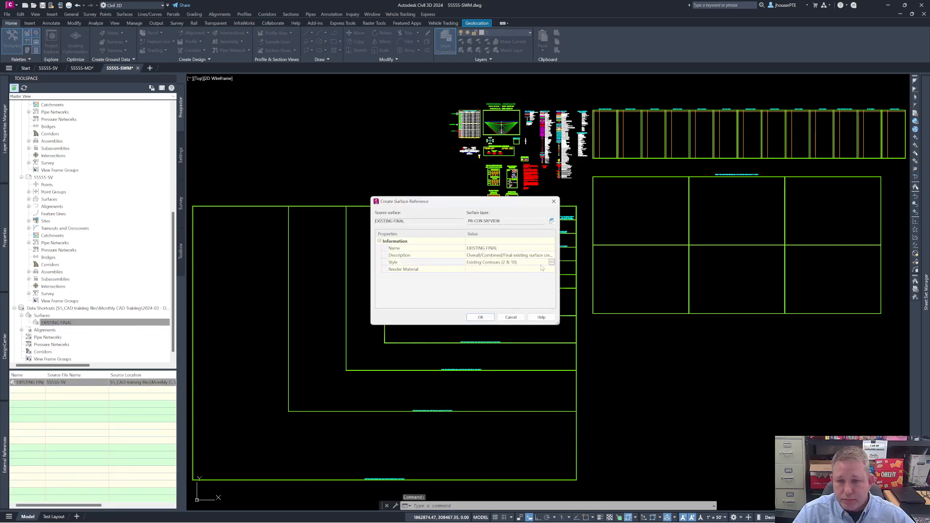
# Step: Set the style of the new surface reference to Existing Contours (1 & 5)
pyautogui.click(552, 262)
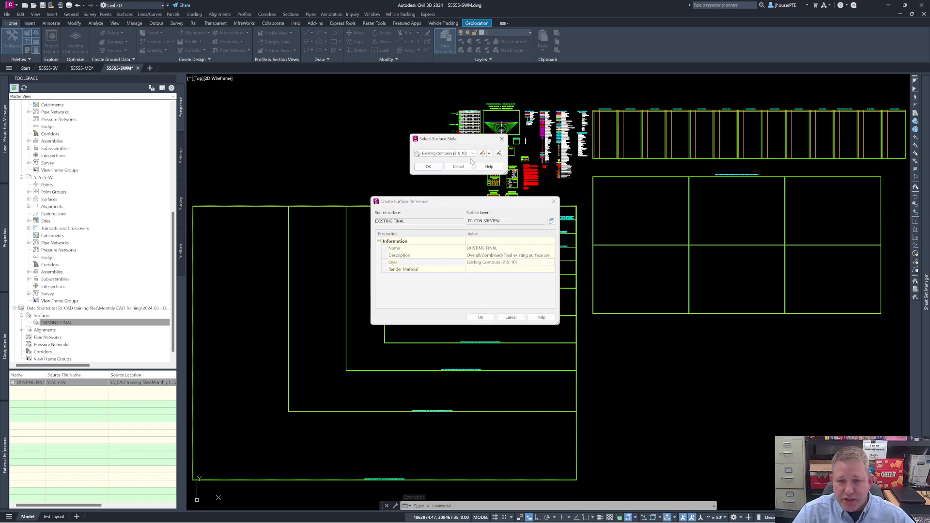
pyautogui.click(473, 154)
pyautogui.click(458, 247)
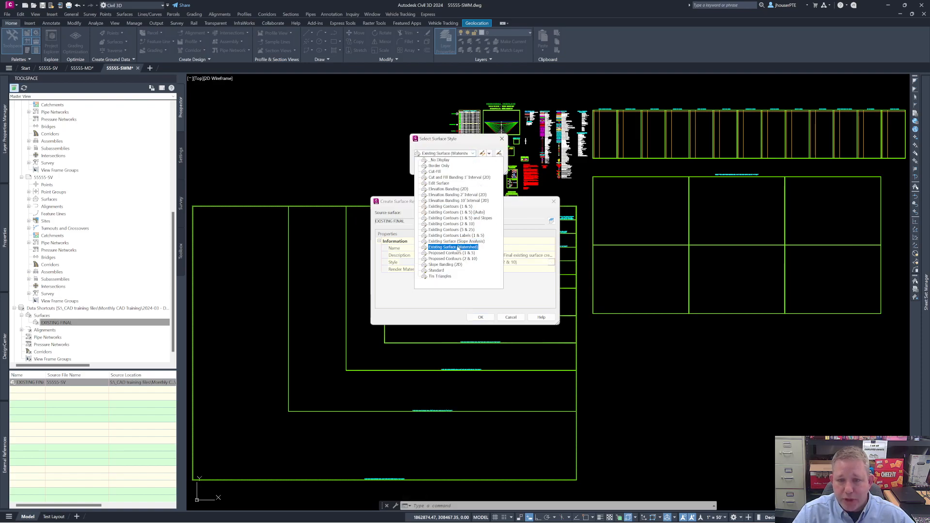
pyautogui.click(446, 207)
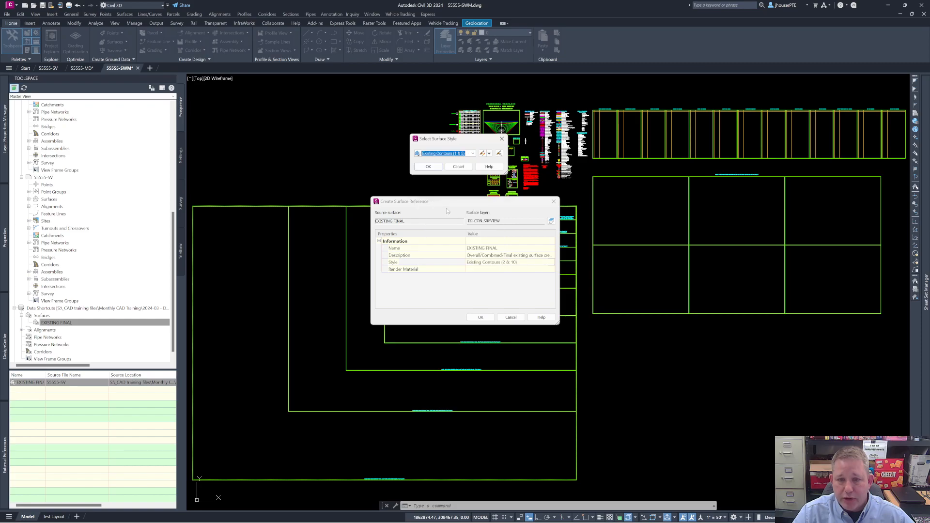
pyautogui.click(428, 166)
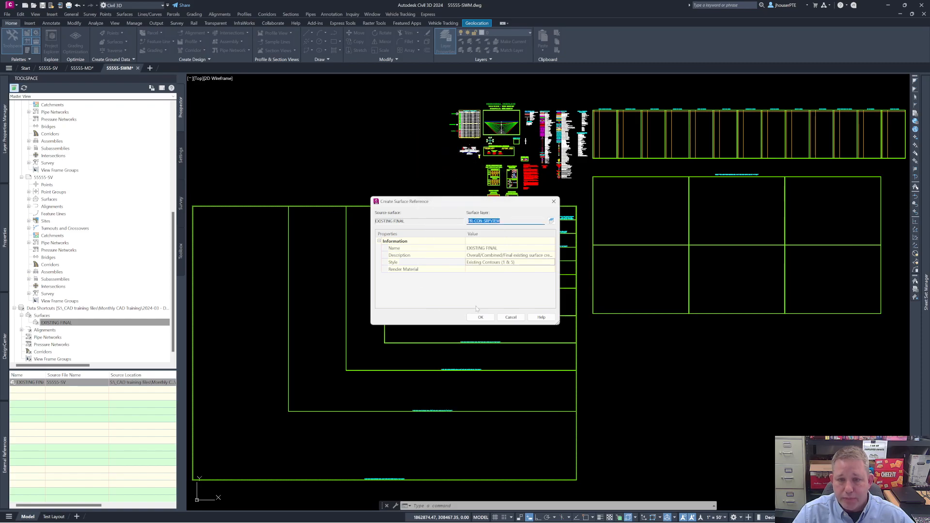
# Step: Set the surface reference's layer to EX-CON-SRFVIEW and create the EXISTING FINAL reference in the 55555-SWM drawing
pyautogui.click(551, 222)
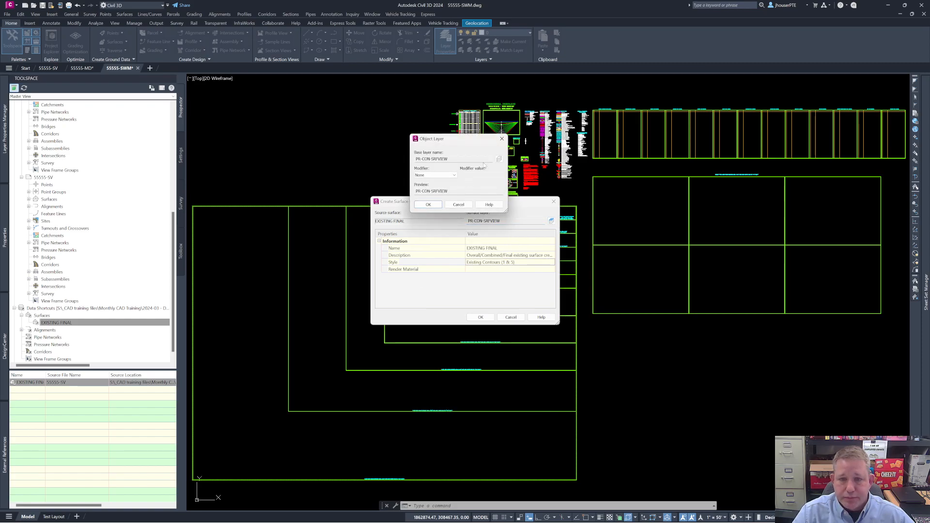
pyautogui.click(499, 160)
pyautogui.scroll(5, 379, 189)
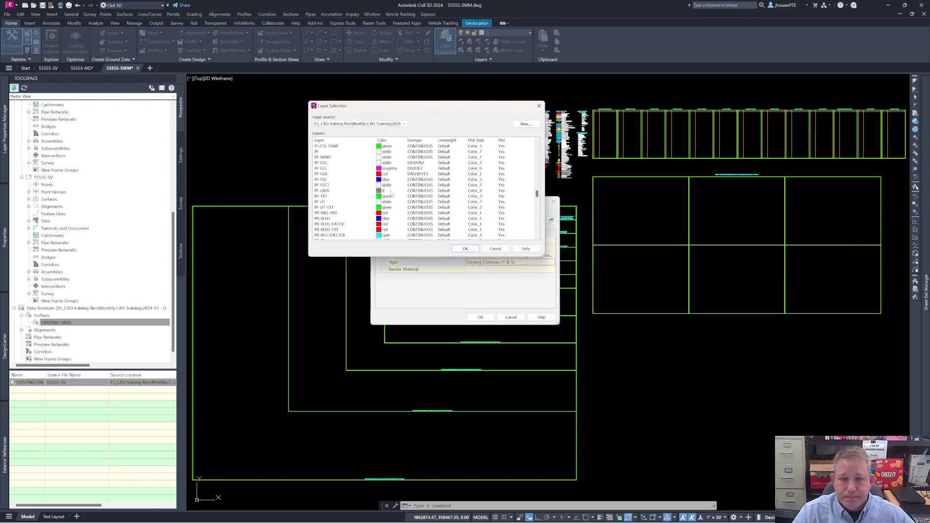
pyautogui.scroll(10, 368, 188)
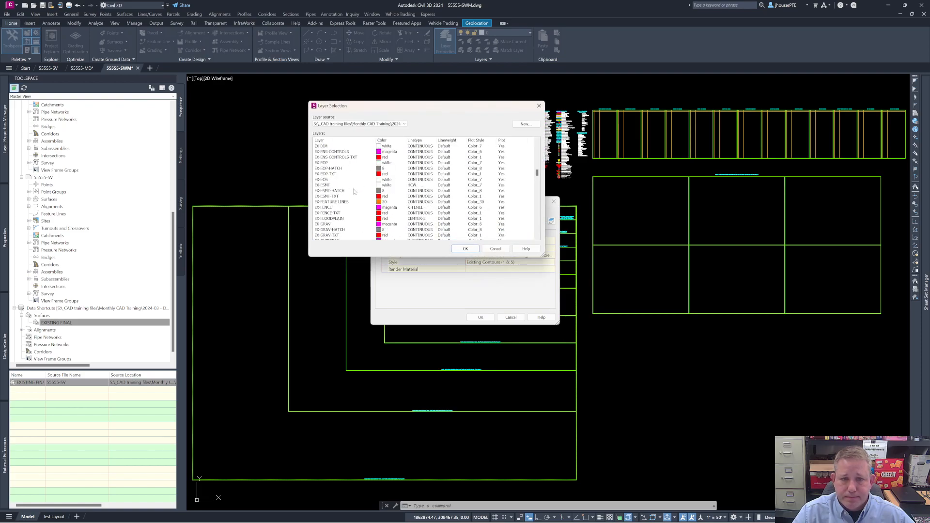
pyautogui.scroll(7, 330, 162)
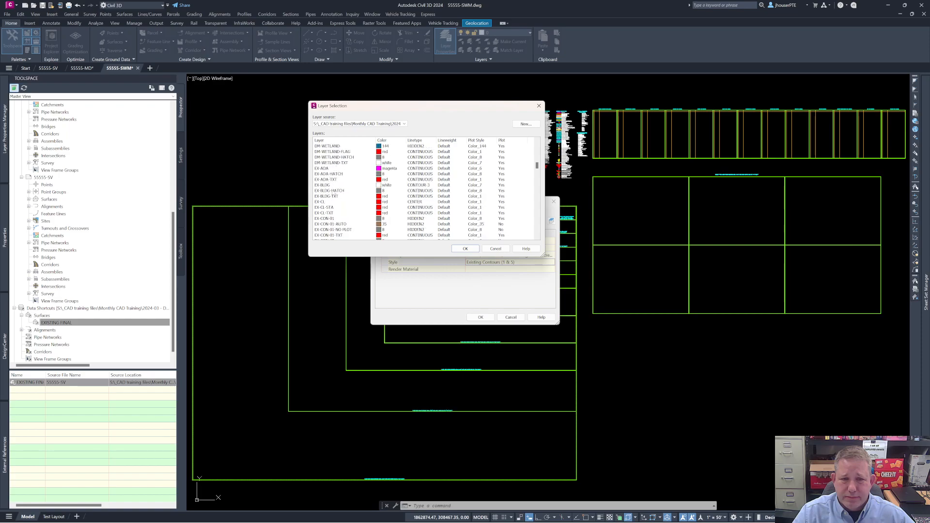
pyautogui.scroll(-7, 347, 225)
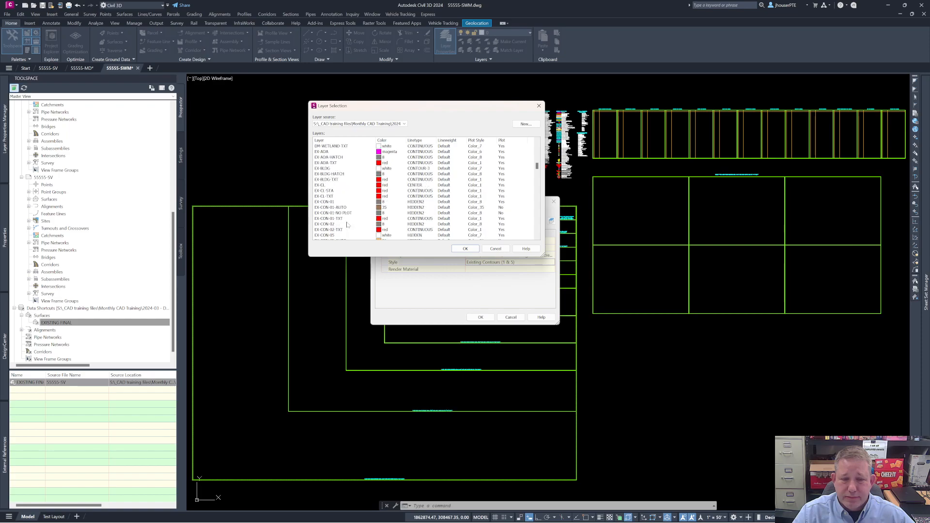
pyautogui.click(332, 214)
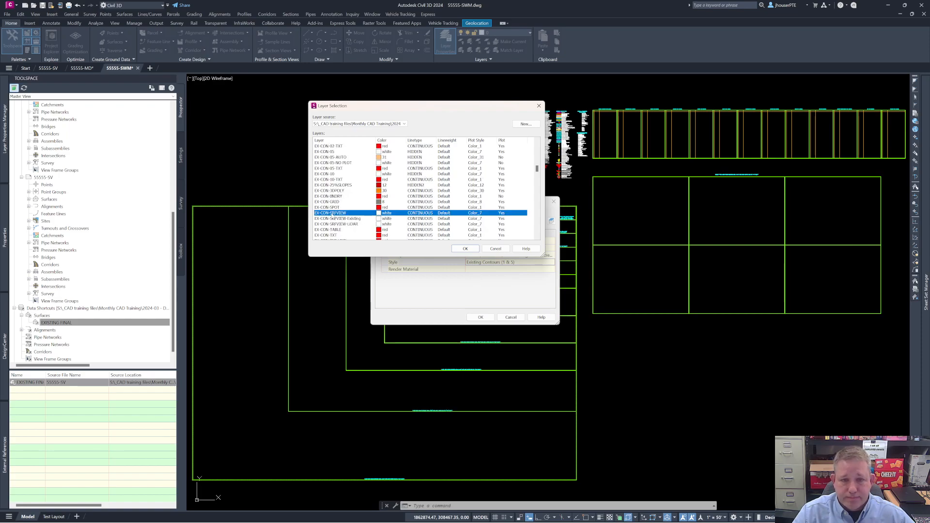
pyautogui.click(473, 247)
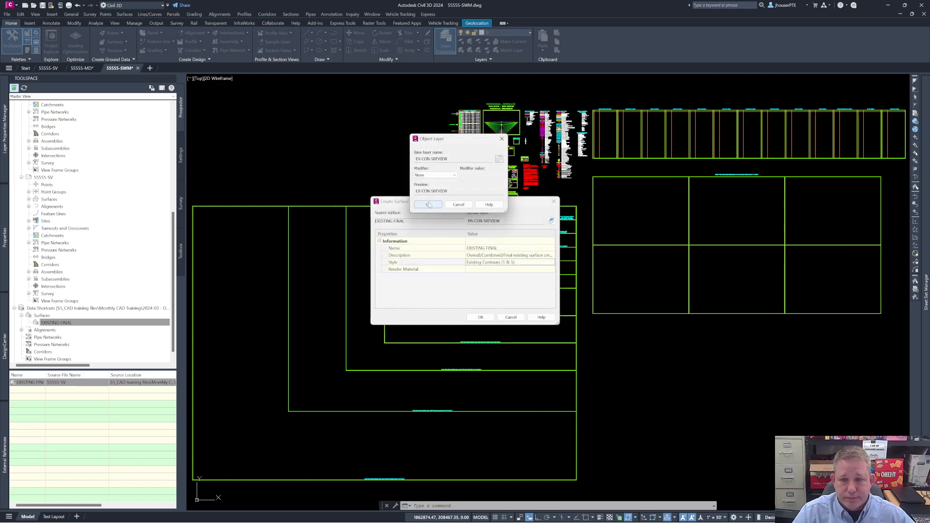
pyautogui.click(429, 205)
pyautogui.click(480, 317)
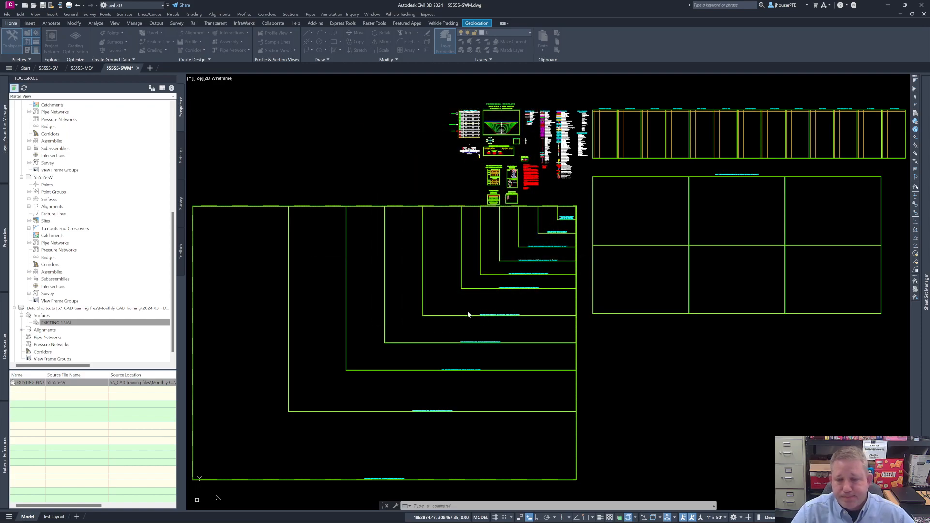
# Step: Zoom to the drawing extents and examine the referenced EXISTING FINAL surface's contours and its elevation tooltip
pyautogui.write('z')
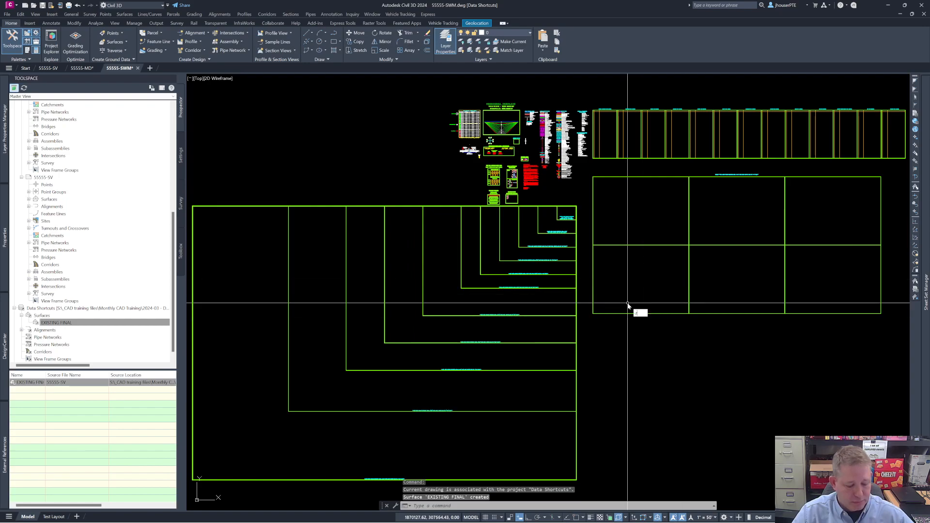
pyautogui.press('Return')
pyautogui.write('e')
pyautogui.press('Return')
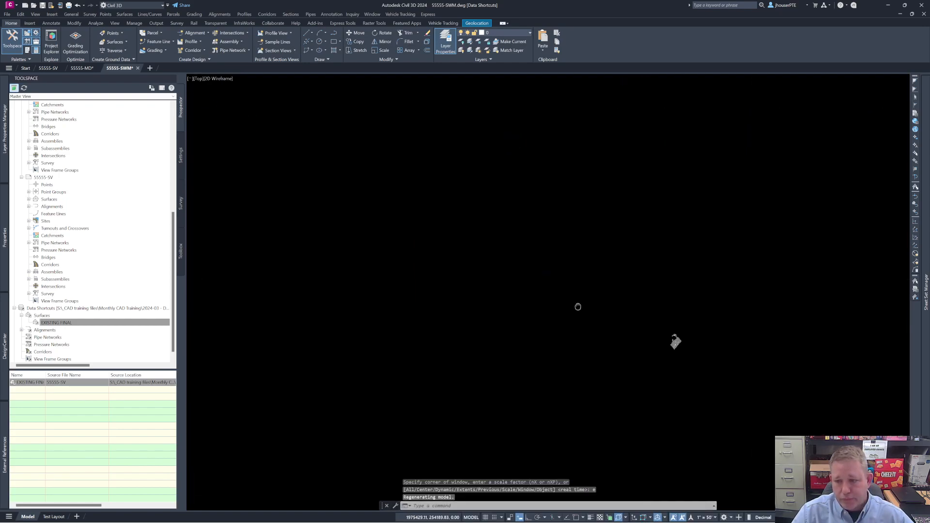
pyautogui.scroll(5, 572, 312)
pyautogui.scroll(3, 493, 286)
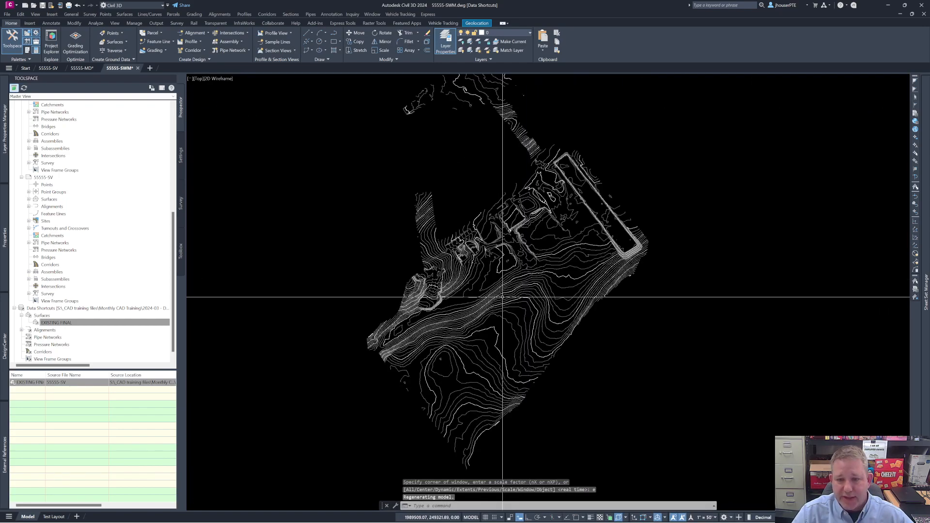
pyautogui.scroll(-2, 493, 286)
pyautogui.press('Escape')
pyautogui.press('Escape')
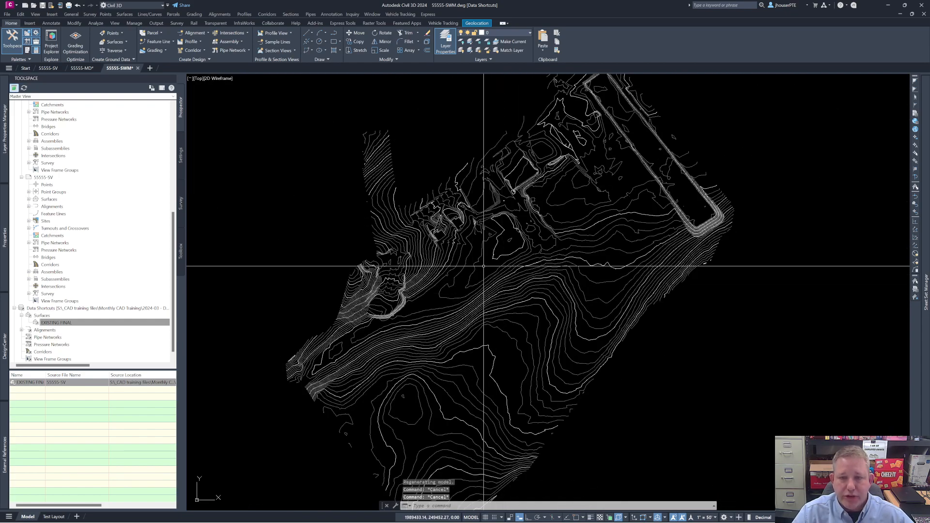
pyautogui.scroll(4, 484, 266)
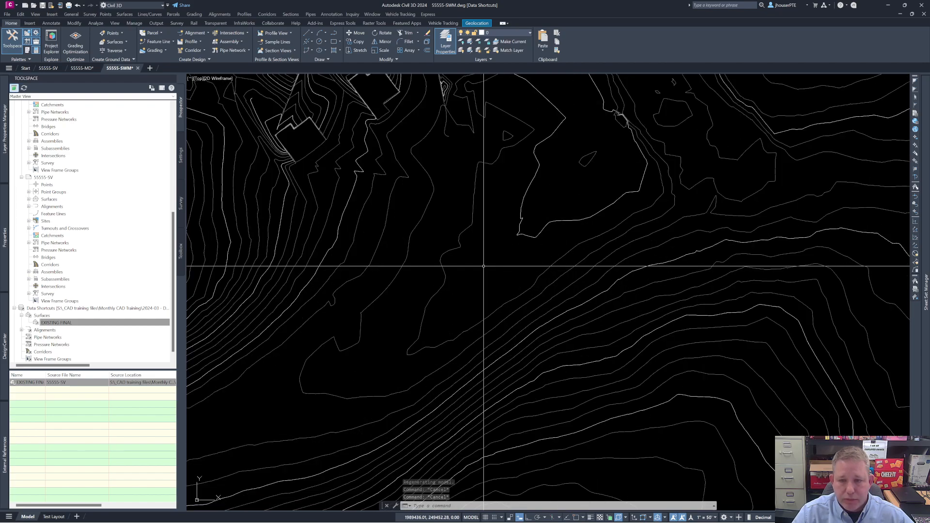
pyautogui.moveTo(542, 284)
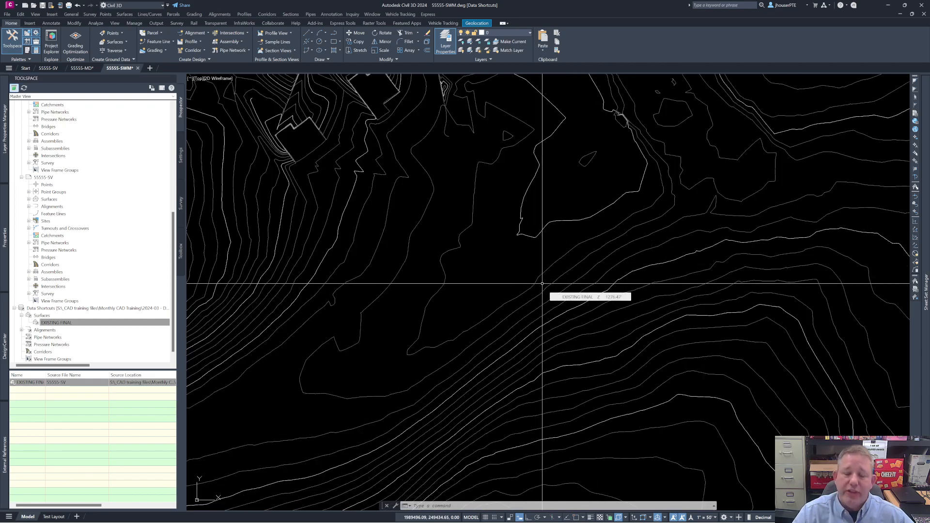
pyautogui.scroll(-5, 542, 284)
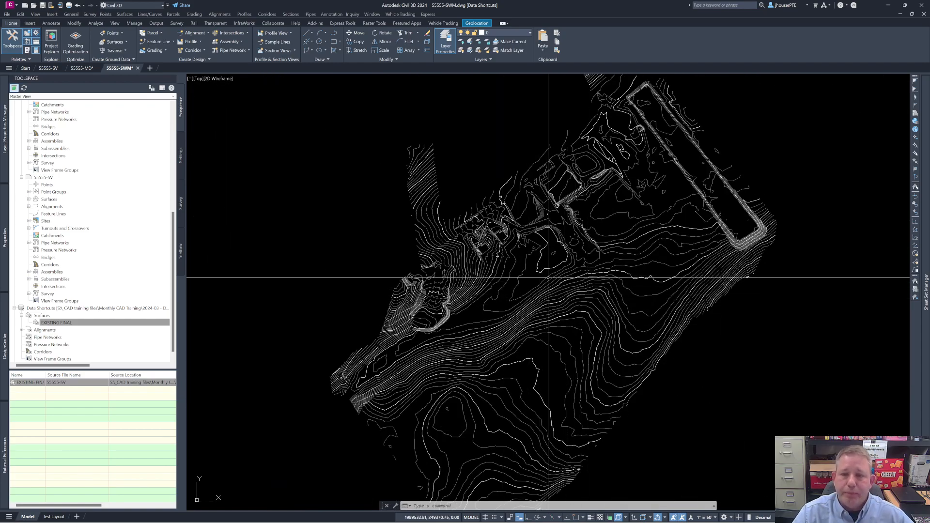
pyautogui.moveTo(519, 306)
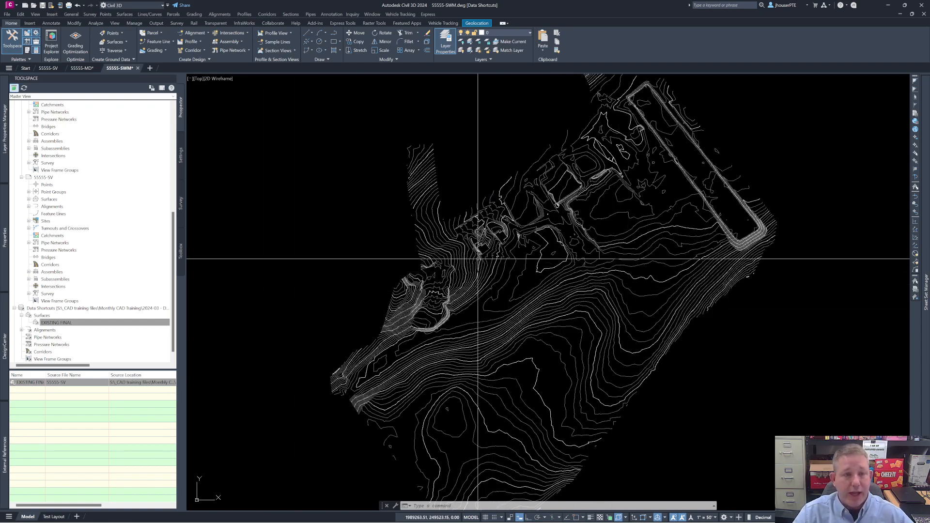
# Step: Switch to the 55555-MD drawing, expand its surfaces and select the PROPOSED surface
pyautogui.click(78, 68)
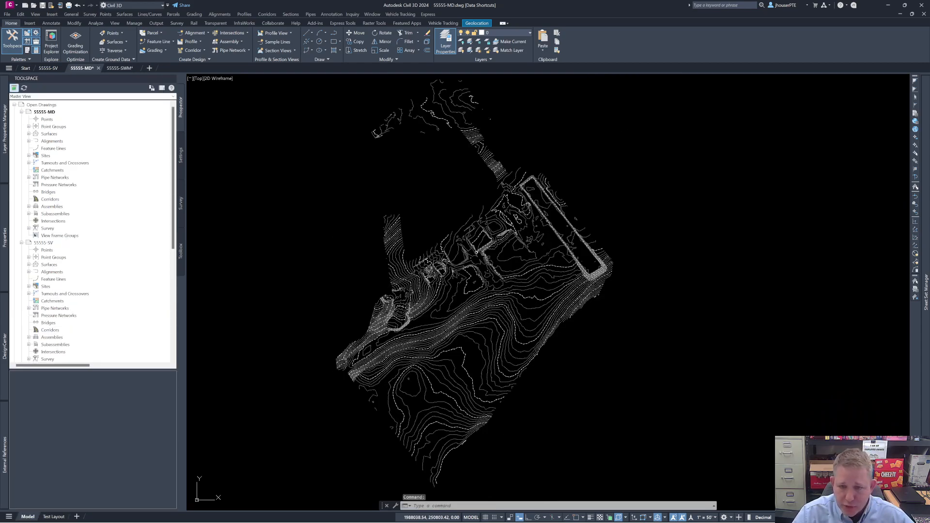
pyautogui.scroll(5, 474, 326)
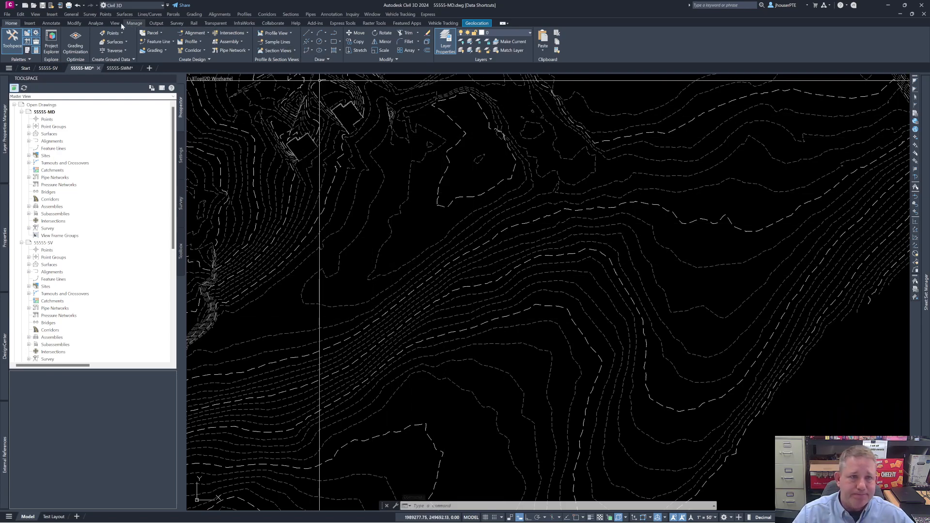
pyautogui.click(29, 135)
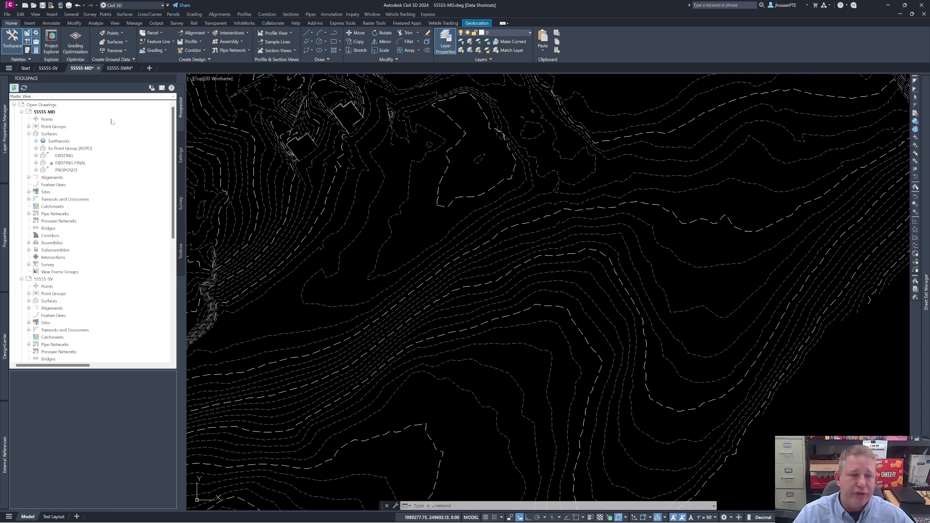
pyautogui.click(66, 171)
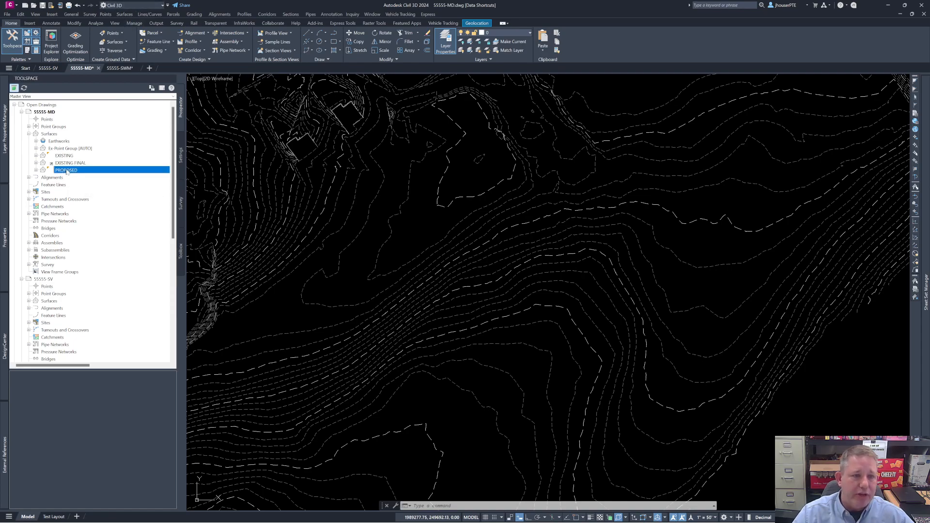
# Step: Create a data shortcut for the PROPOSED surface of the 55555-MD drawing
pyautogui.scroll(-10, 77, 281)
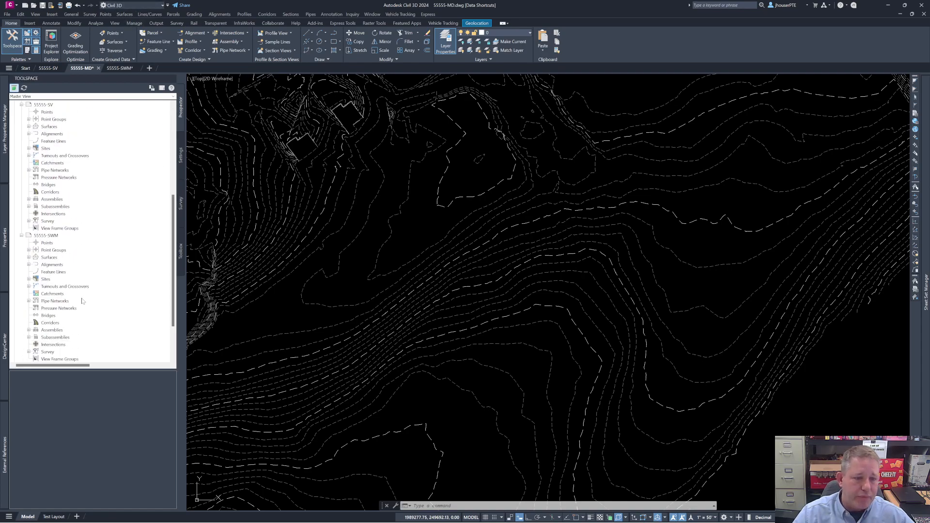
pyautogui.click(68, 309)
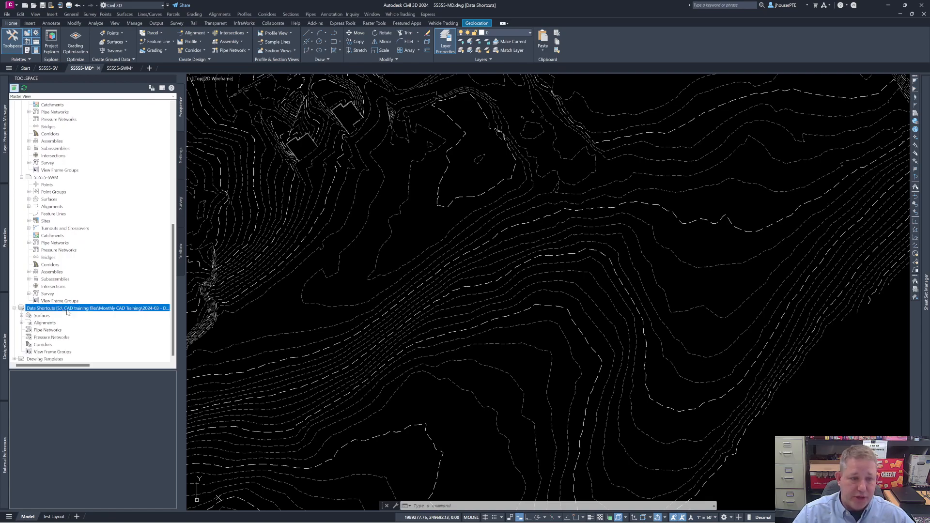
pyautogui.rightClick(78, 310)
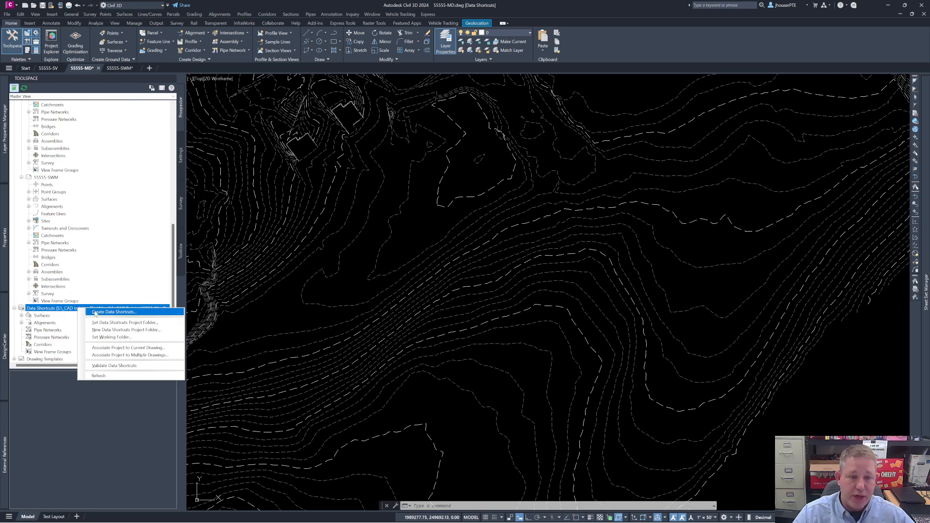
pyautogui.click(95, 313)
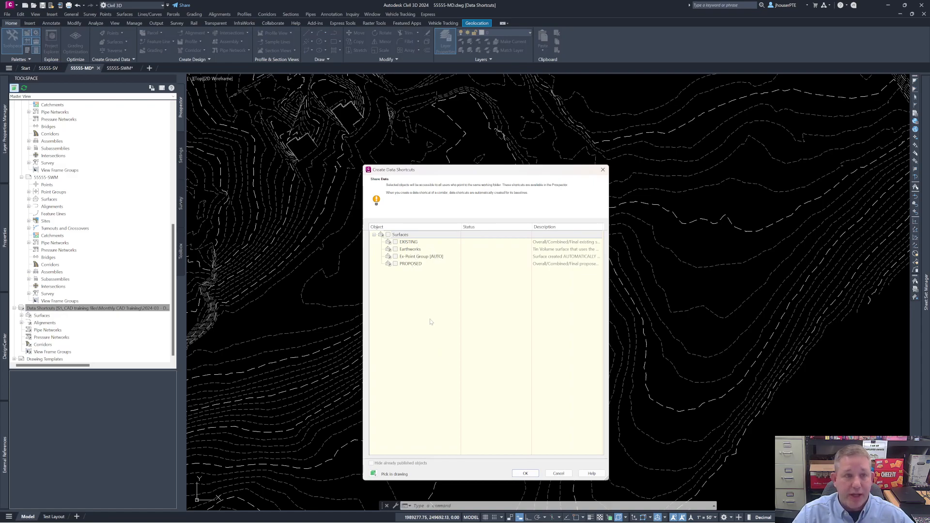
pyautogui.click(396, 263)
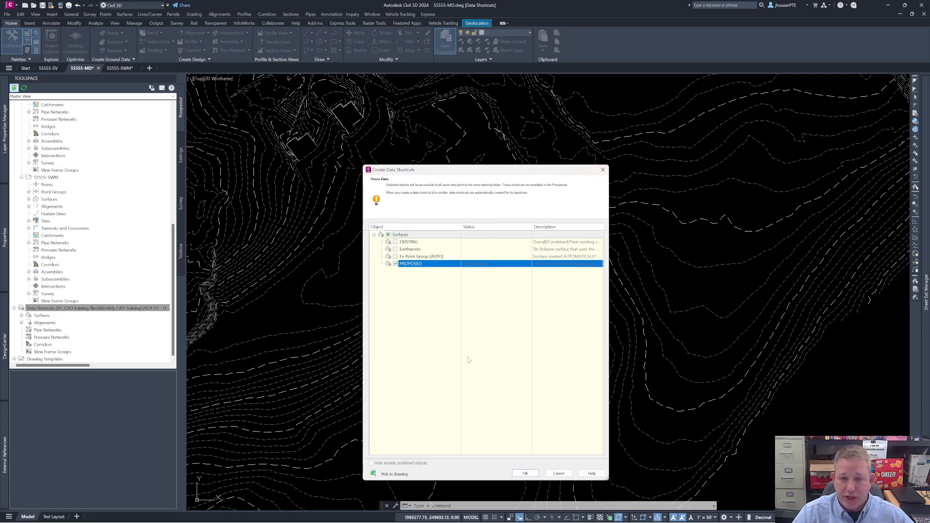
pyautogui.click(528, 473)
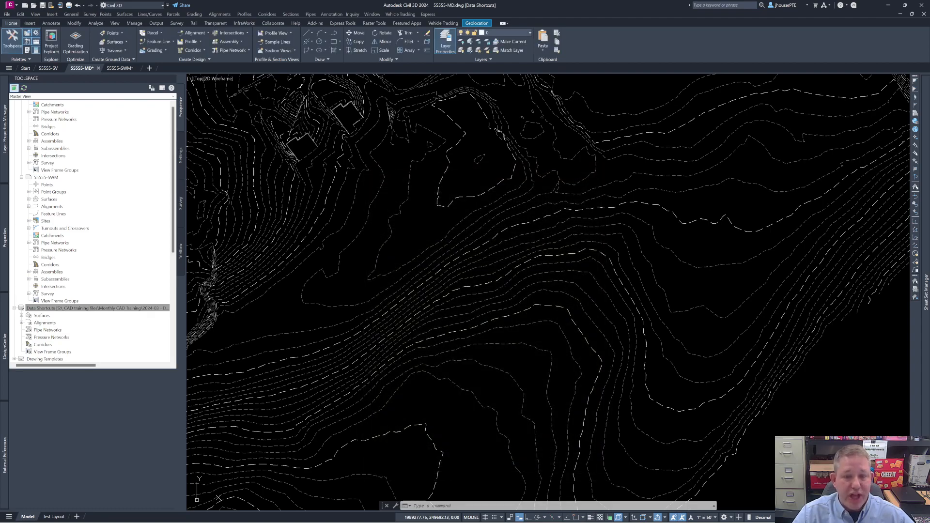
# Step: Expand the PROPOSED surface of 55555-MD and its definition to review the kinds of data it can contain
pyautogui.scroll(8, 104, 244)
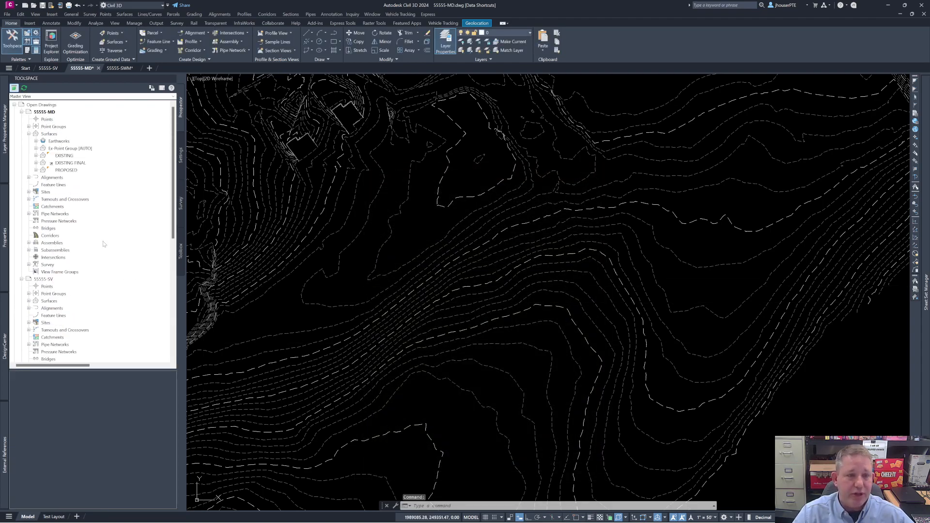
pyautogui.click(36, 170)
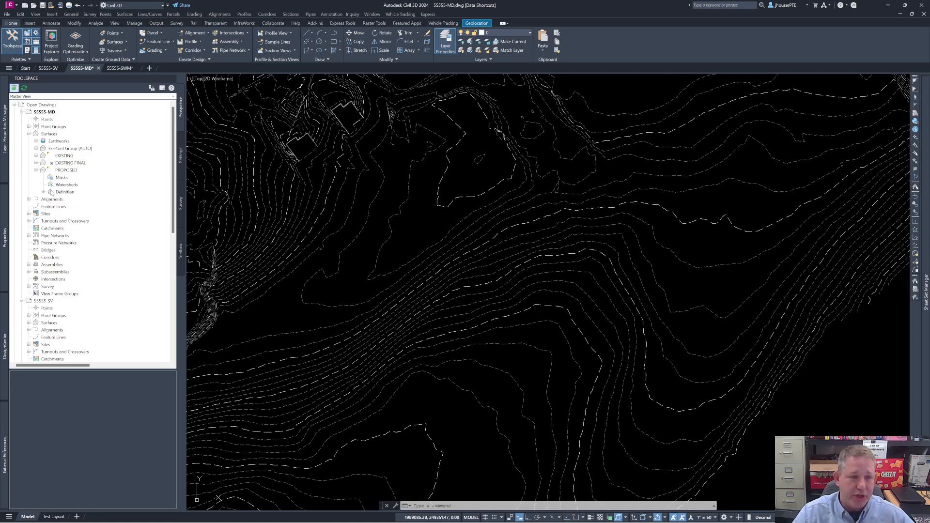
pyautogui.click(43, 192)
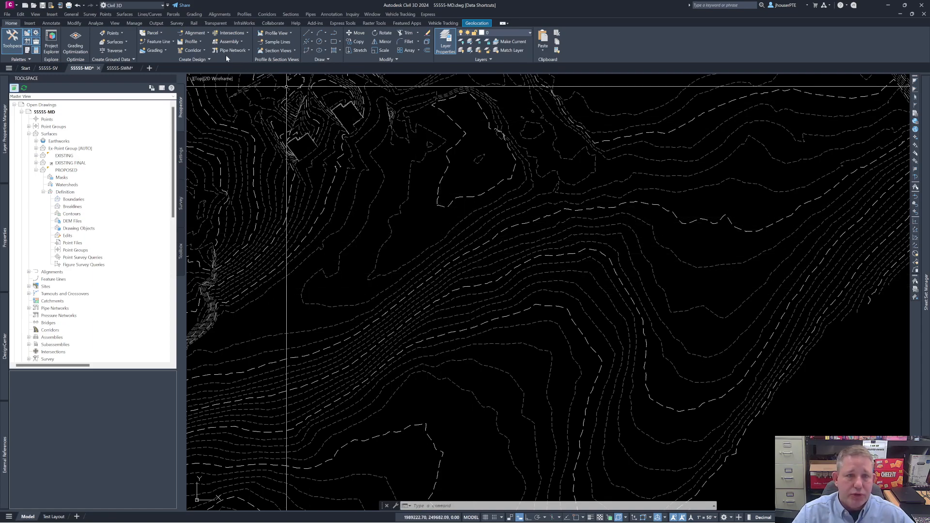
# Step: Start a new feature line on the Proposed Grading site with the Standard style and the PR-FEATURE LINES layer
pyautogui.click(172, 42)
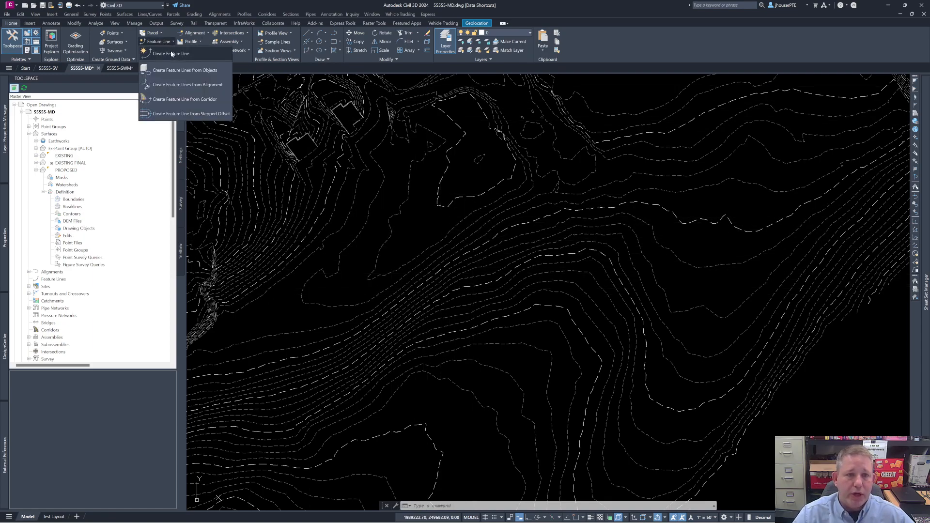
pyautogui.click(171, 54)
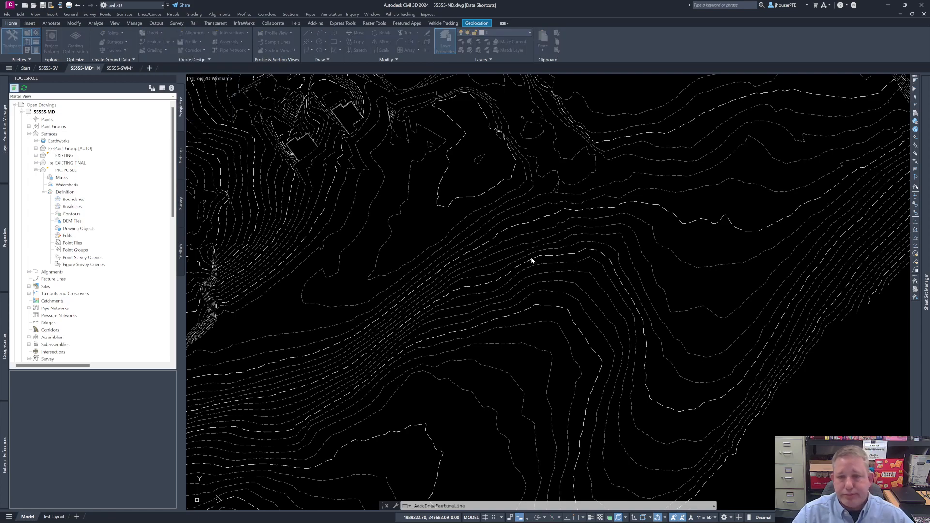
pyautogui.click(318, 116)
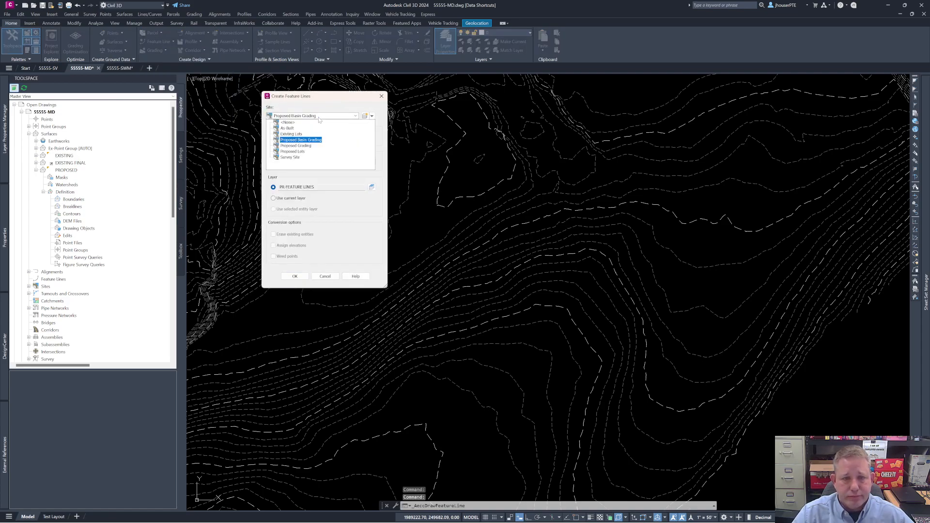
pyautogui.click(293, 146)
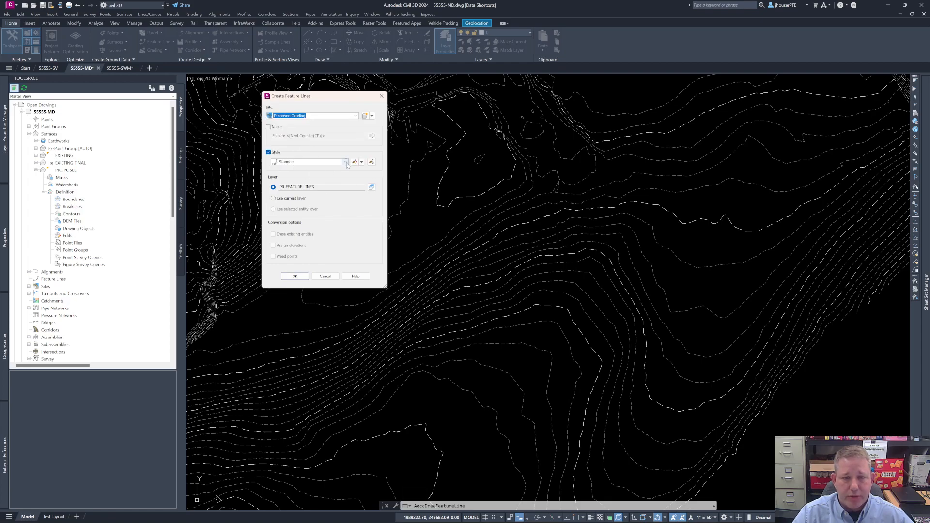
pyautogui.click(346, 162)
pyautogui.click(347, 165)
pyautogui.click(294, 277)
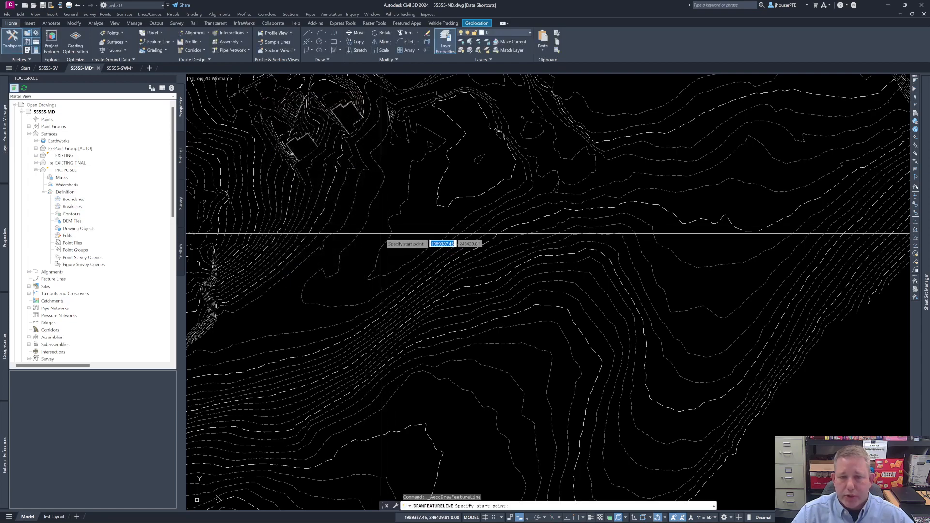
# Step: Draw a closed seven-vertex feature line across the contours in the middle of the view, accepting elevation and grade 0 at every vertex
pyautogui.click(421, 223)
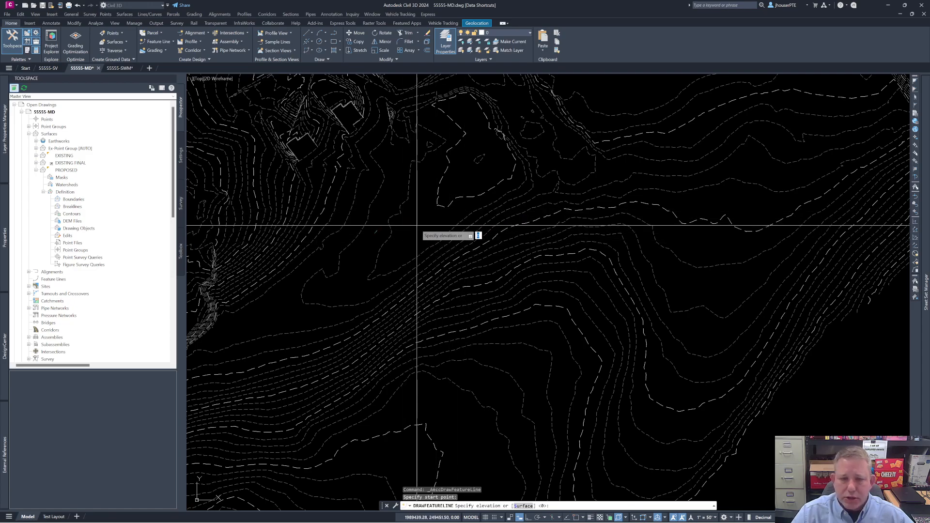
pyautogui.press('Return')
pyautogui.click(502, 194)
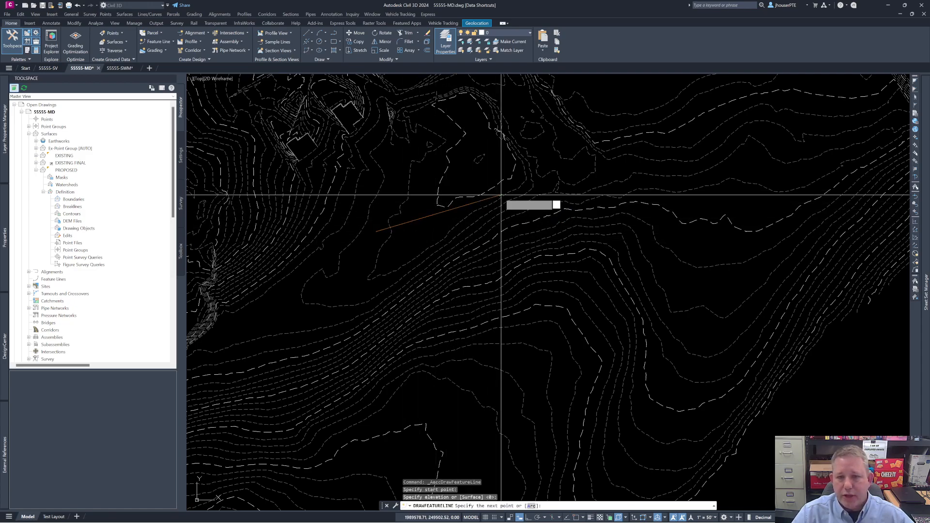
pyautogui.press('Return')
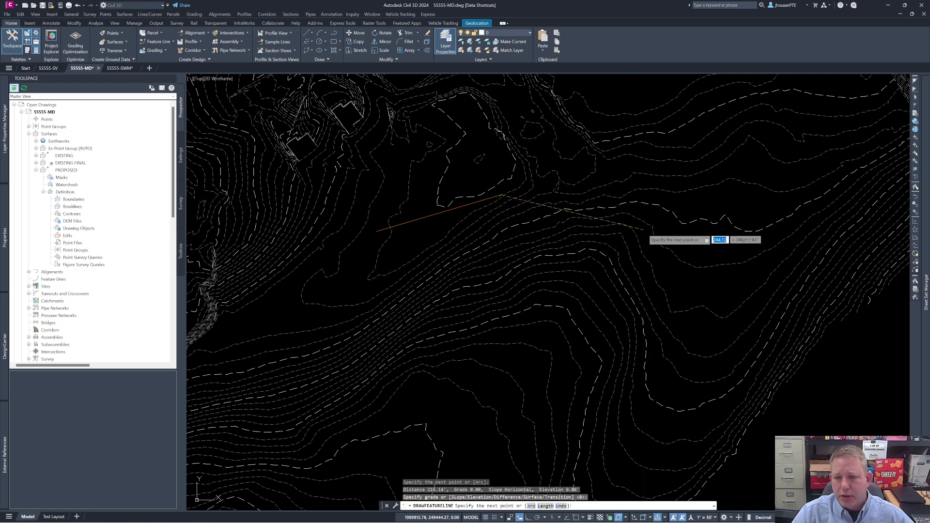
pyautogui.click(671, 237)
pyautogui.press('Return')
pyautogui.click(657, 331)
pyautogui.press('Return')
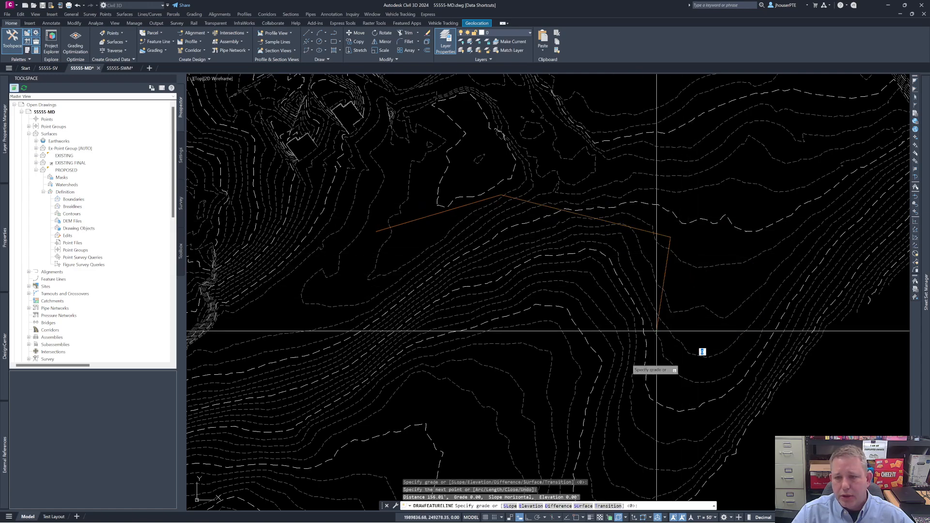
pyautogui.click(502, 399)
pyautogui.press('Return')
pyautogui.click(422, 305)
pyautogui.press('Return')
pyautogui.click(432, 264)
pyautogui.press('Return')
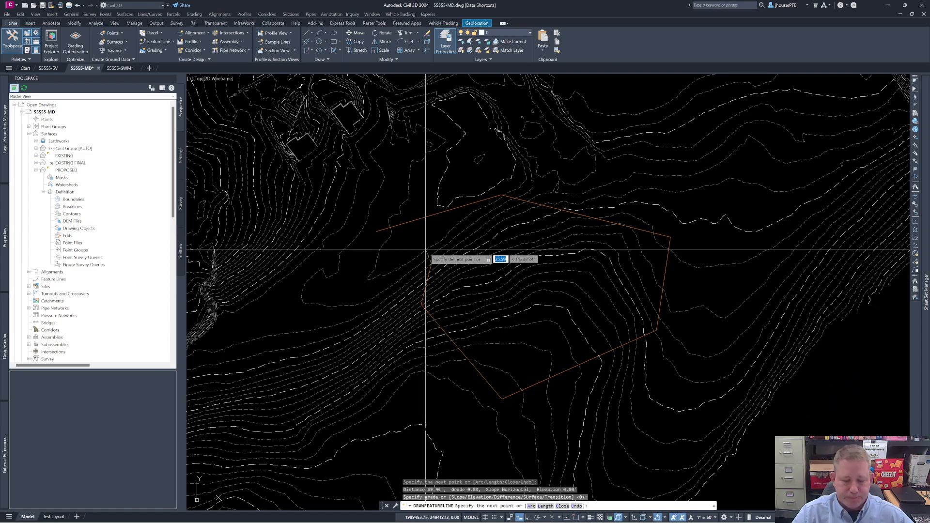
pyautogui.write('cl')
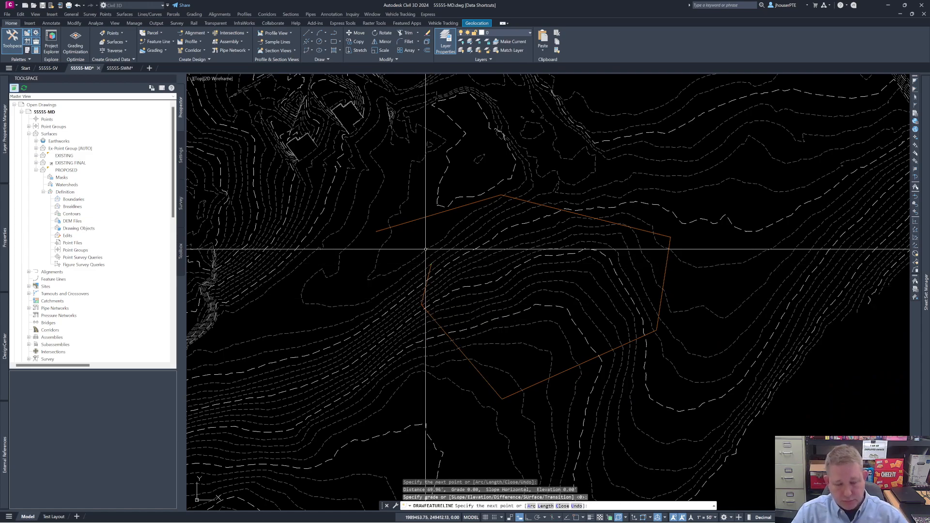
pyautogui.press('Return')
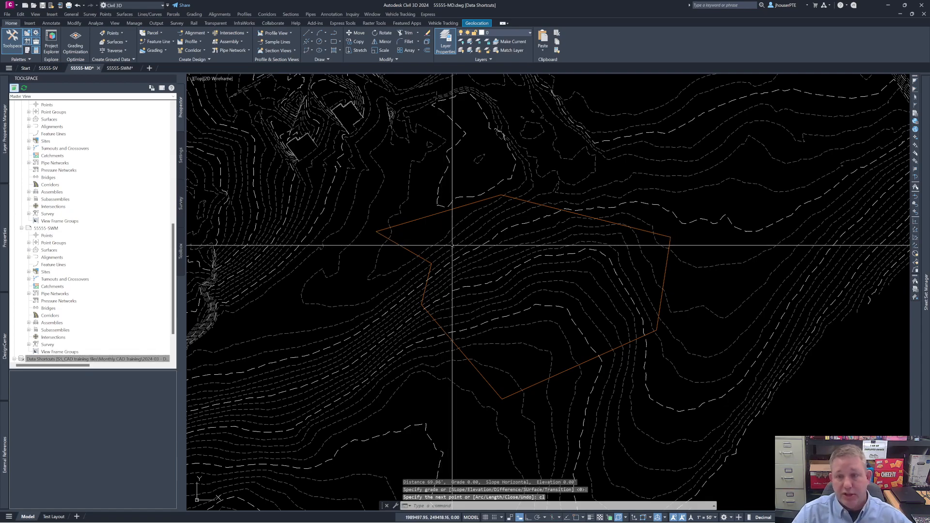
# Step: Set the closed feature line's elevations from the EXISTING FINAL surface with intermediate grade break points inserted, and check its points
pyautogui.click(426, 217)
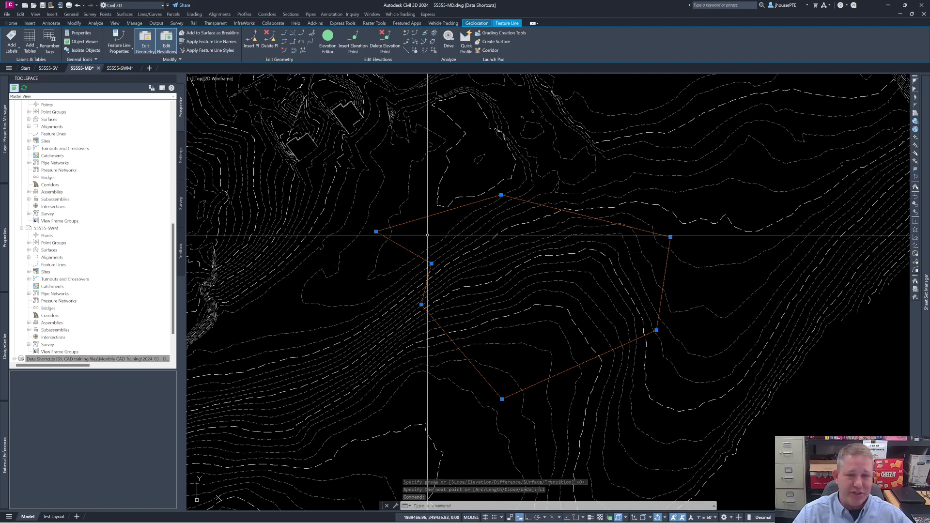
pyautogui.rightClick(408, 234)
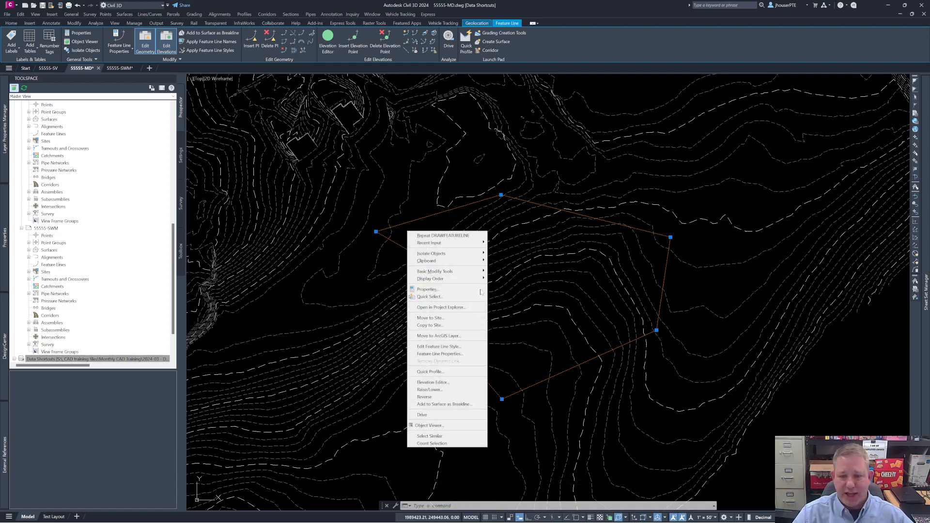
pyautogui.click(445, 385)
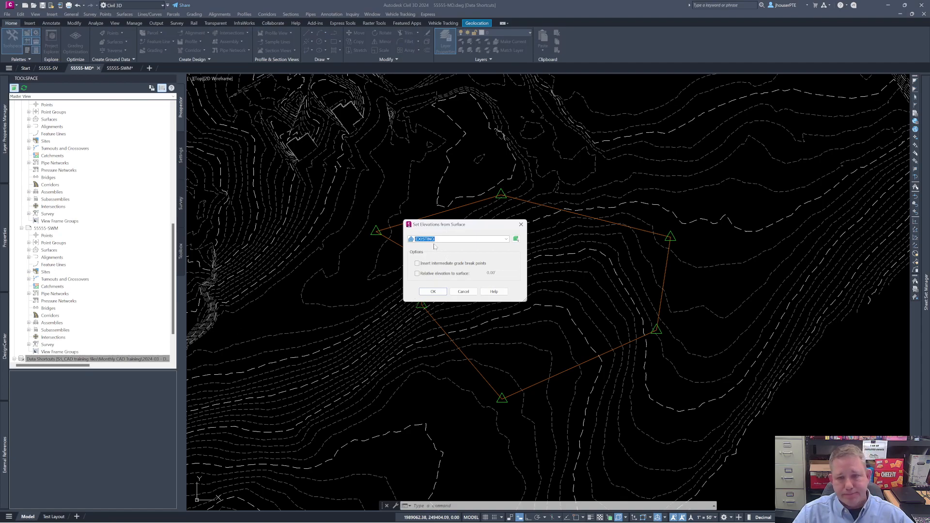
pyautogui.click(453, 240)
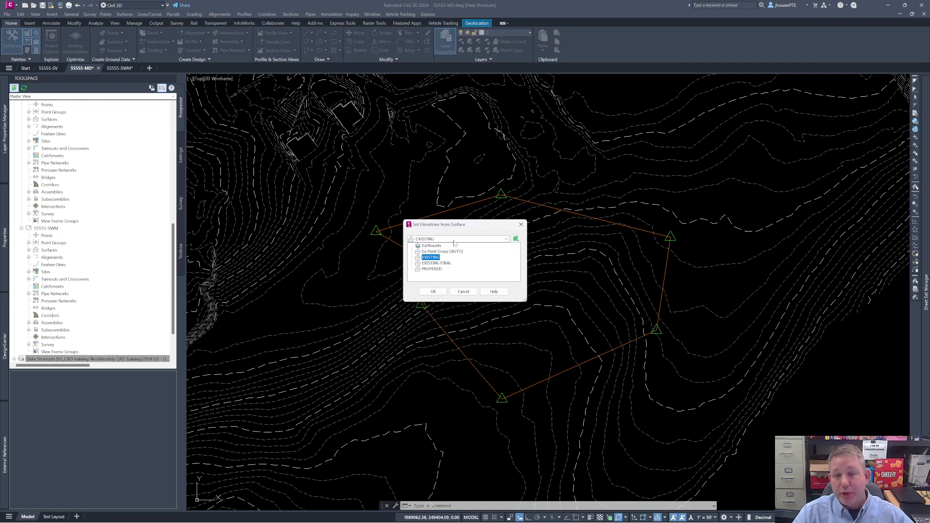
pyautogui.click(437, 263)
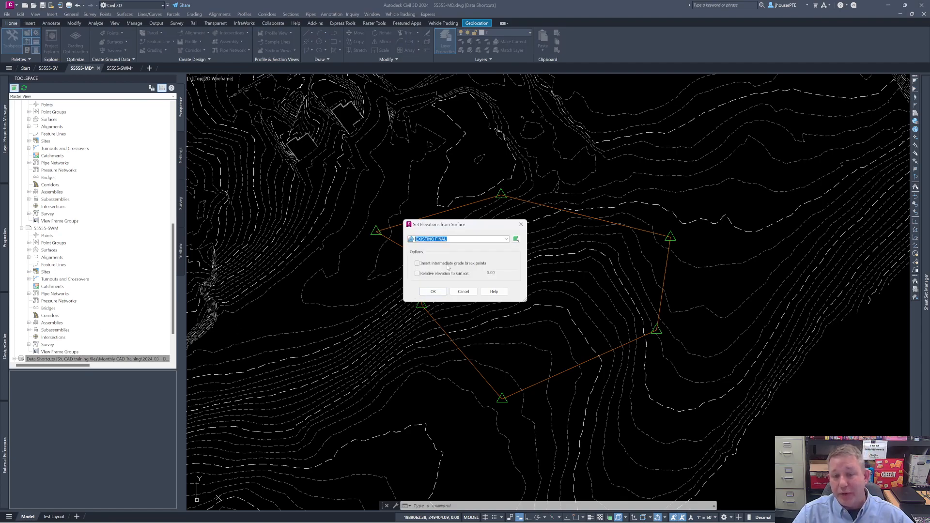
pyautogui.click(469, 264)
pyautogui.click(433, 291)
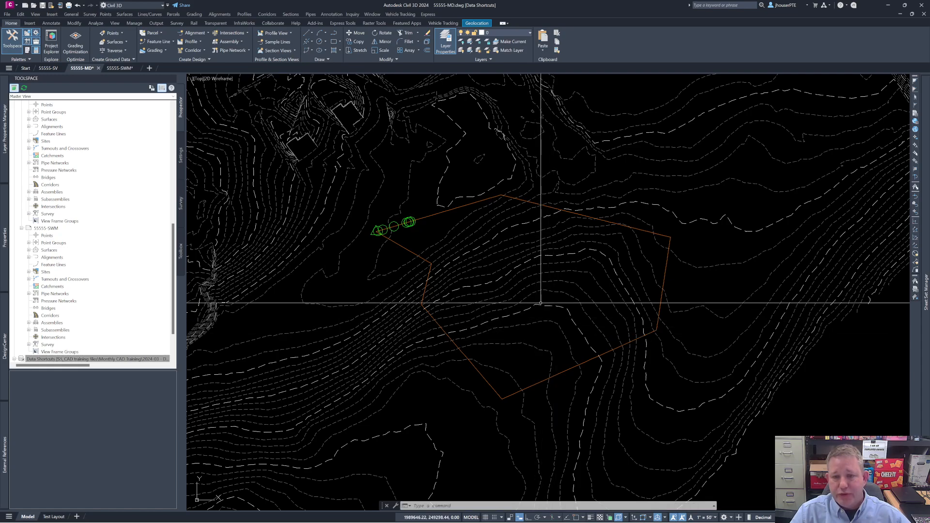
pyautogui.click(536, 383)
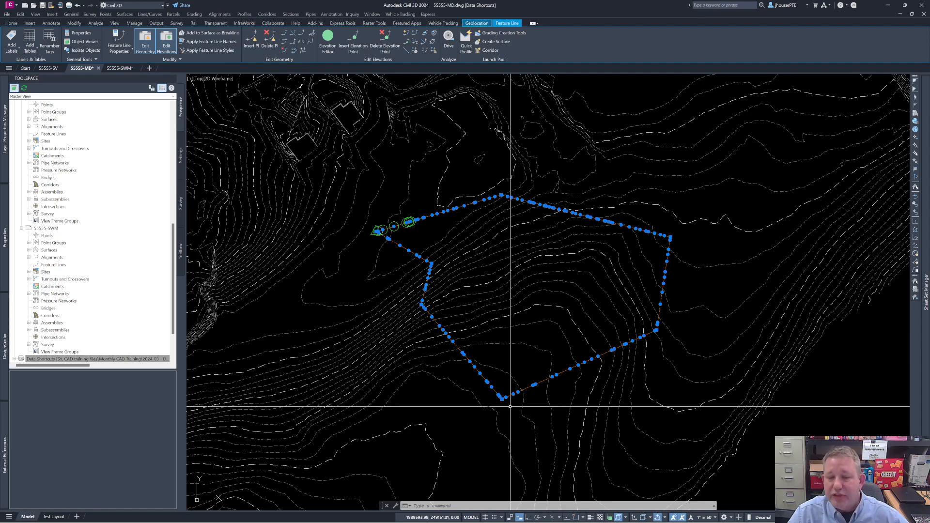
pyautogui.press('Escape')
pyautogui.press('Escape')
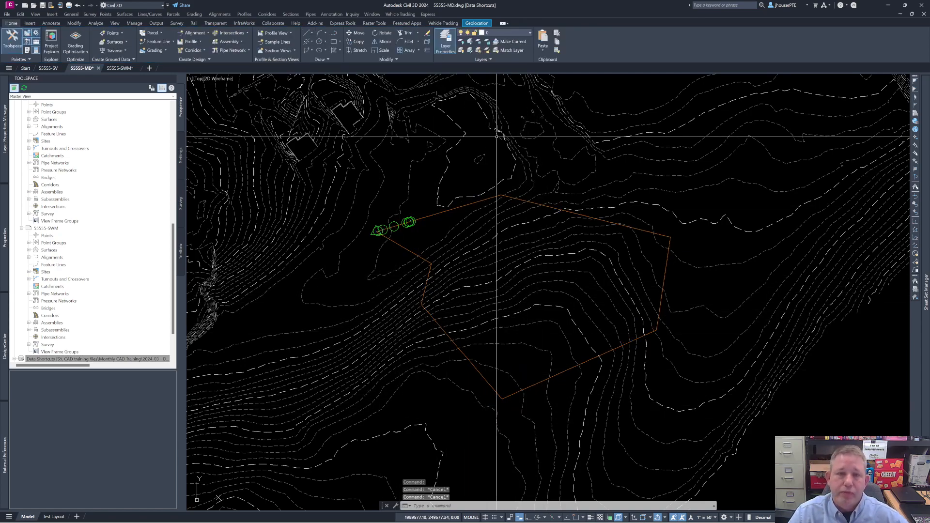
# Step: Offset the closed feature line 10 ft inward with an elevation difference of 3 ft
pyautogui.click(576, 212)
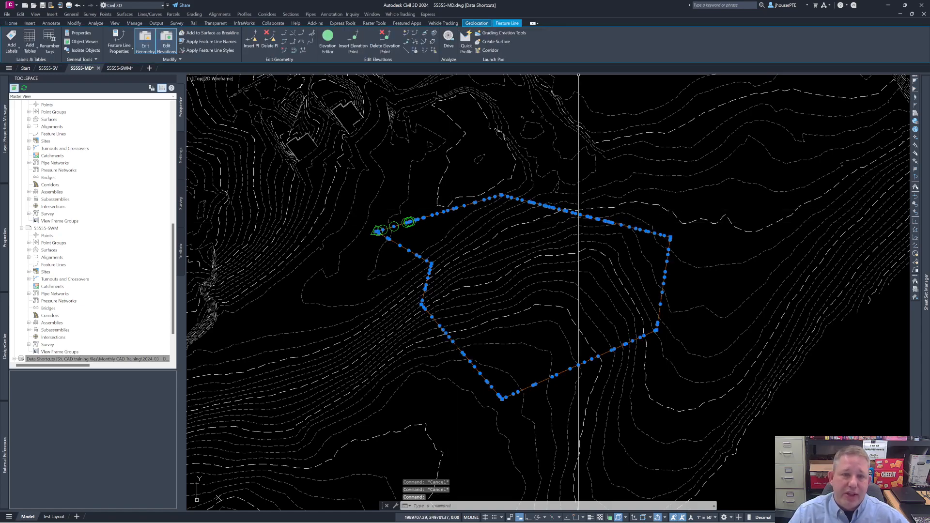
pyautogui.click(295, 50)
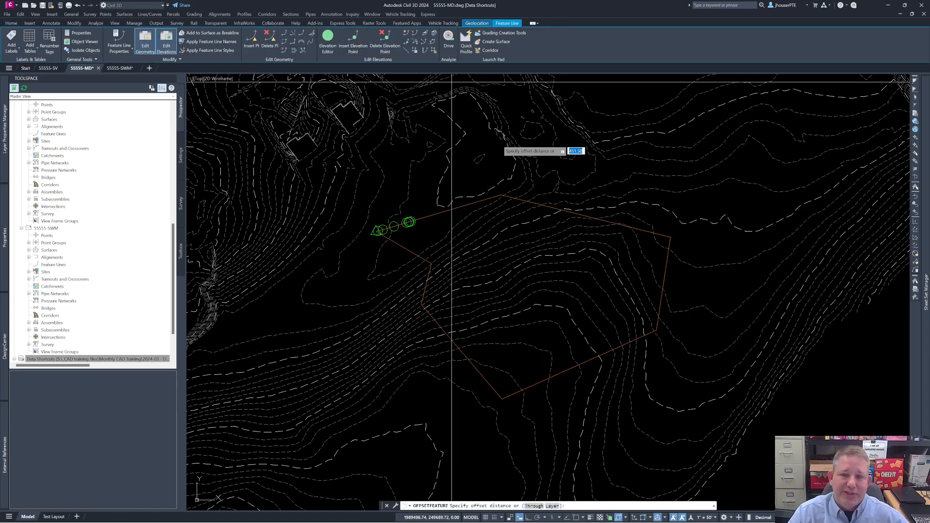
pyautogui.write('10')
pyautogui.press('Return')
pyautogui.click(530, 250)
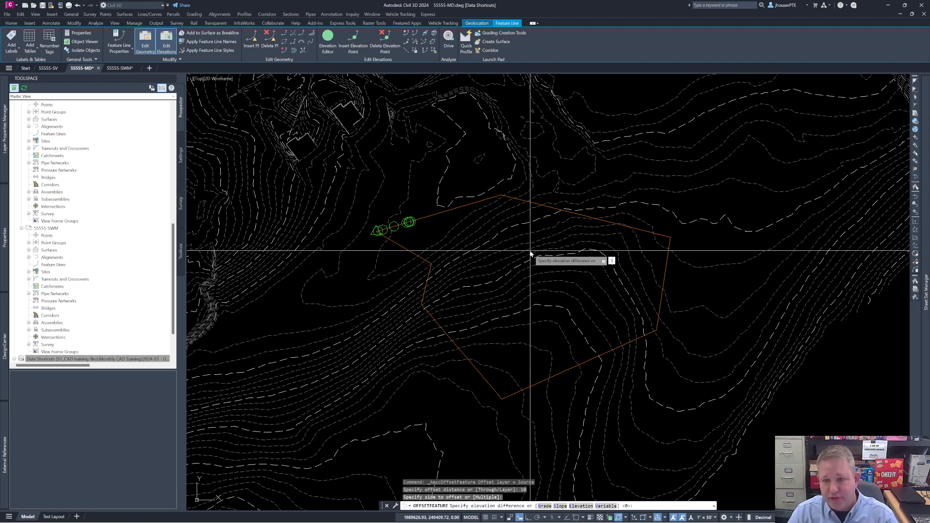
pyautogui.write('3')
pyautogui.press('Return')
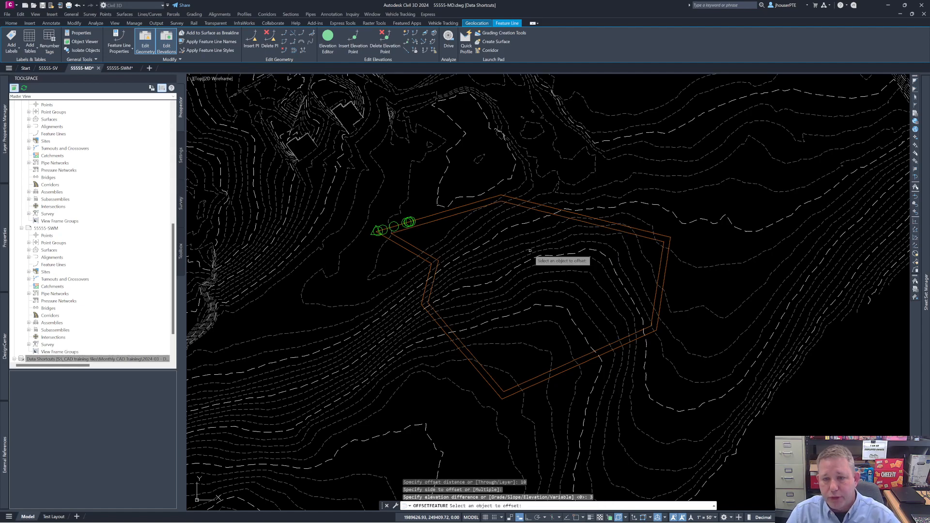
pyautogui.press('Return')
pyautogui.press('Escape')
pyautogui.scroll(-1, 534, 270)
pyautogui.press('Escape')
pyautogui.press('Escape')
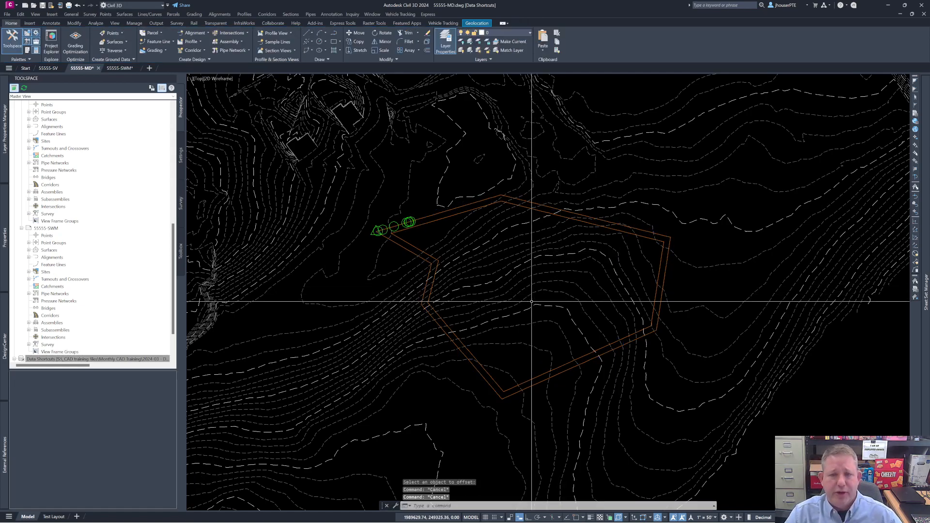
# Step: Offset the inner feature line another 10 ft inward with an elevation difference of 0
pyautogui.scroll(3, 524, 281)
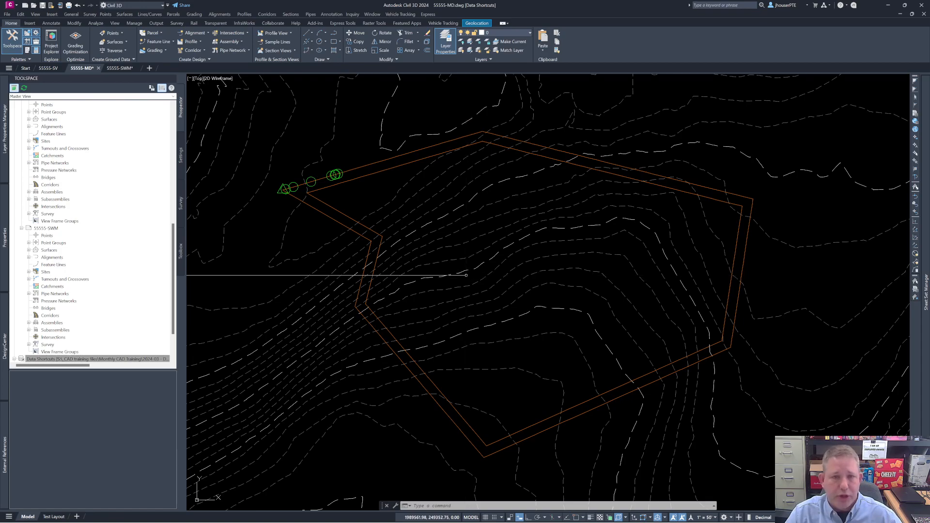
pyautogui.click(369, 229)
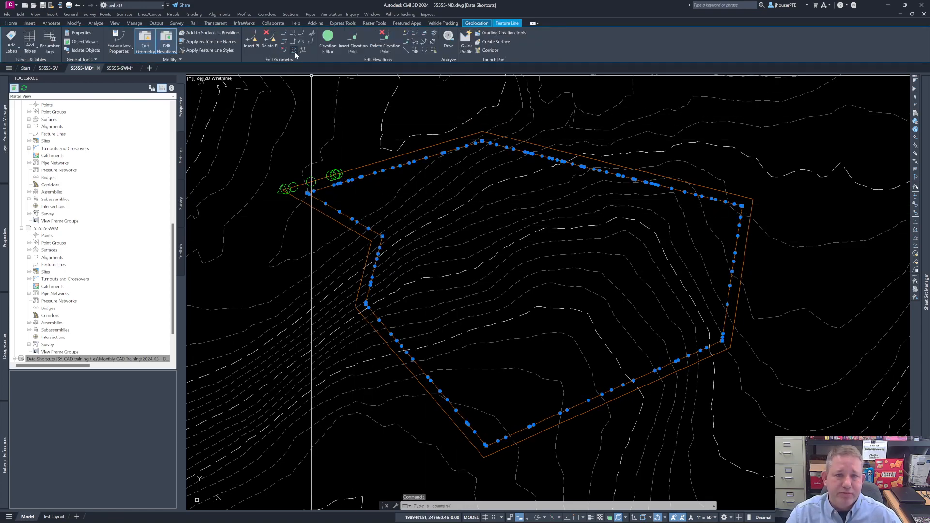
pyautogui.click(294, 50)
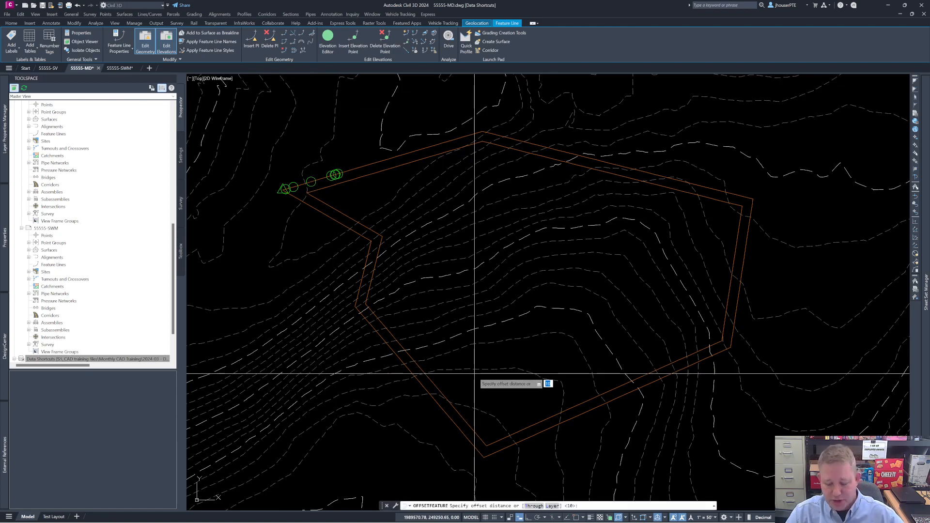
pyautogui.press('Return')
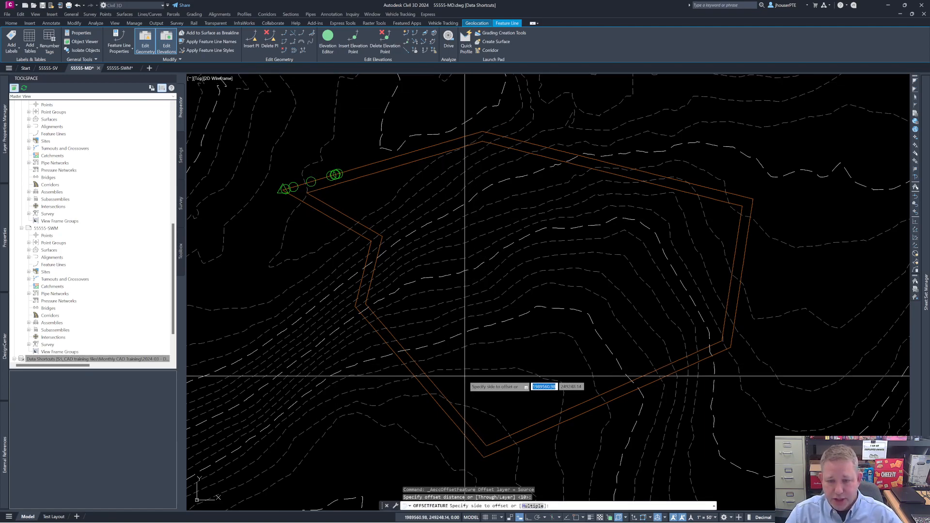
pyautogui.click(474, 376)
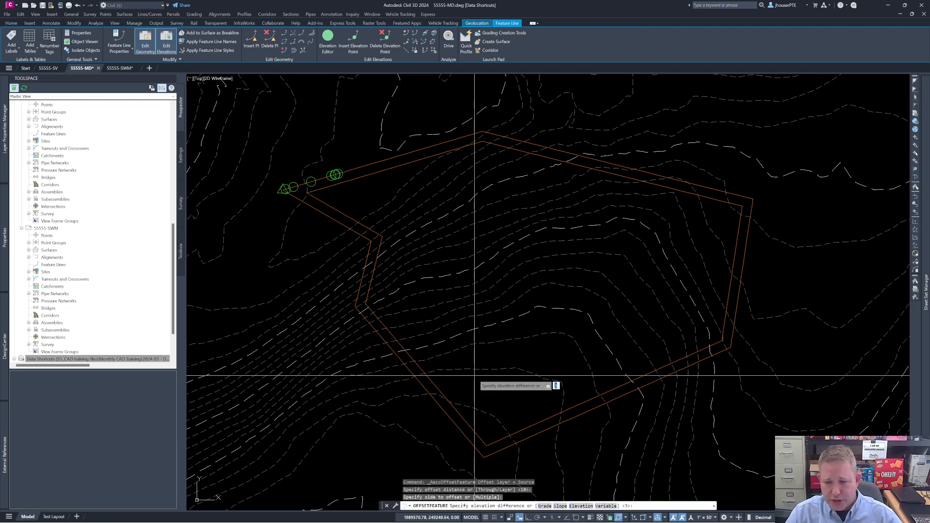
pyautogui.write('0')
pyautogui.press('Return')
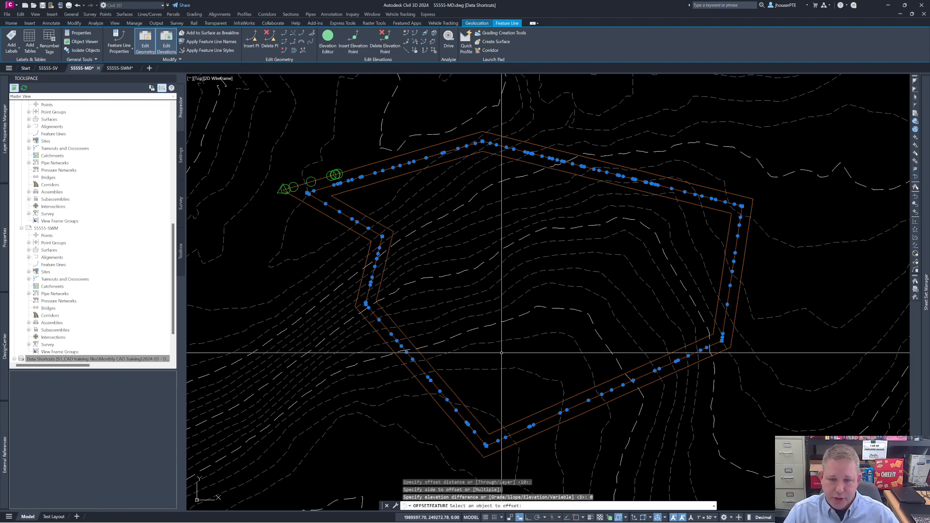
pyautogui.press('Escape')
pyautogui.press('Escape')
pyautogui.click(413, 344)
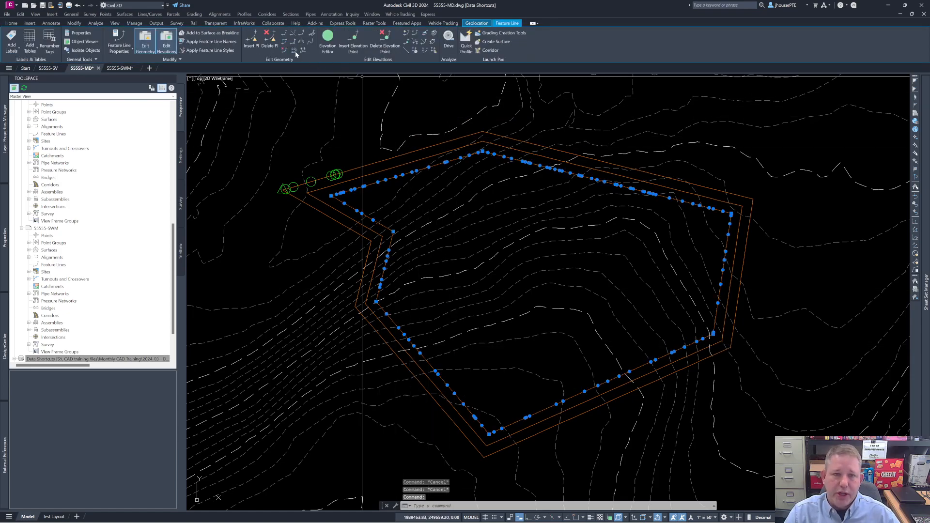
pyautogui.click(295, 51)
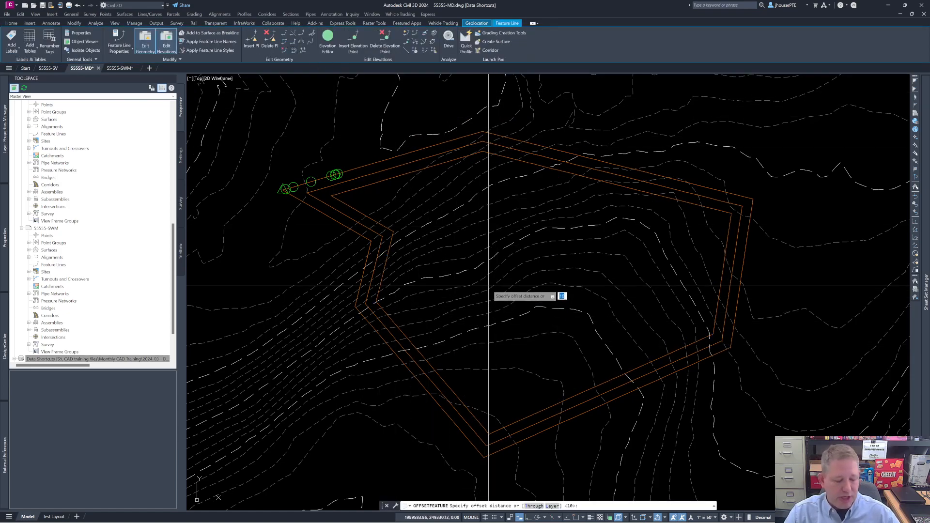
pyautogui.press('Escape')
pyautogui.press('Escape')
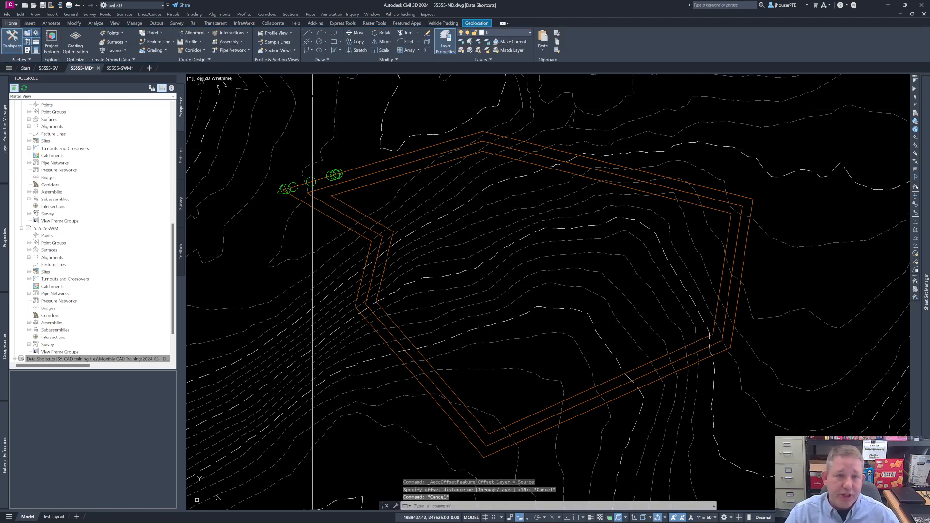
pyautogui.click(158, 50)
pyautogui.click(178, 63)
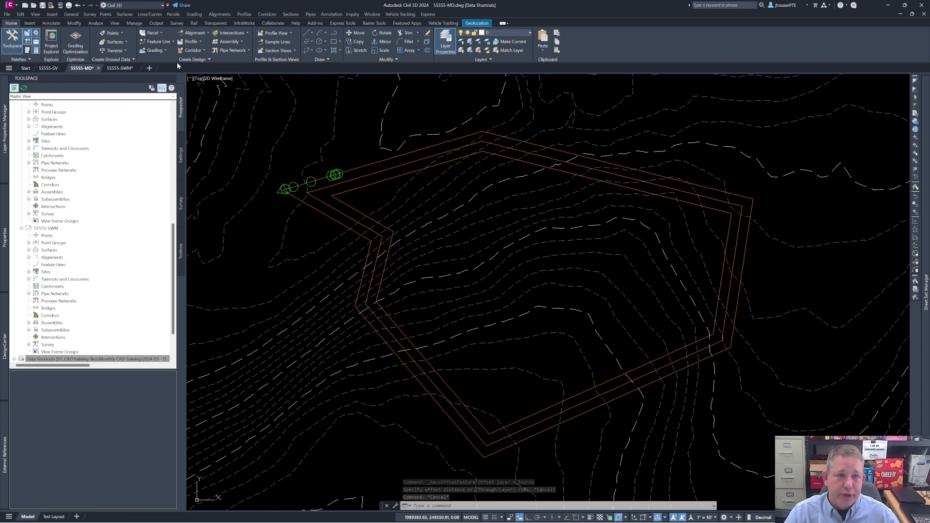
# Step: Try to create a grading group in the Proposed Grading site with automatic surface creation using the group name
pyautogui.click(173, 104)
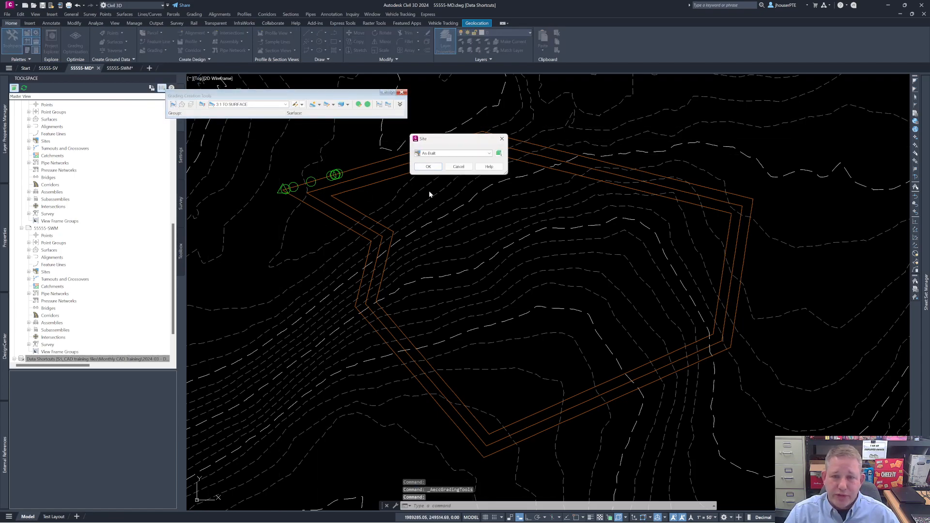
pyautogui.click(489, 153)
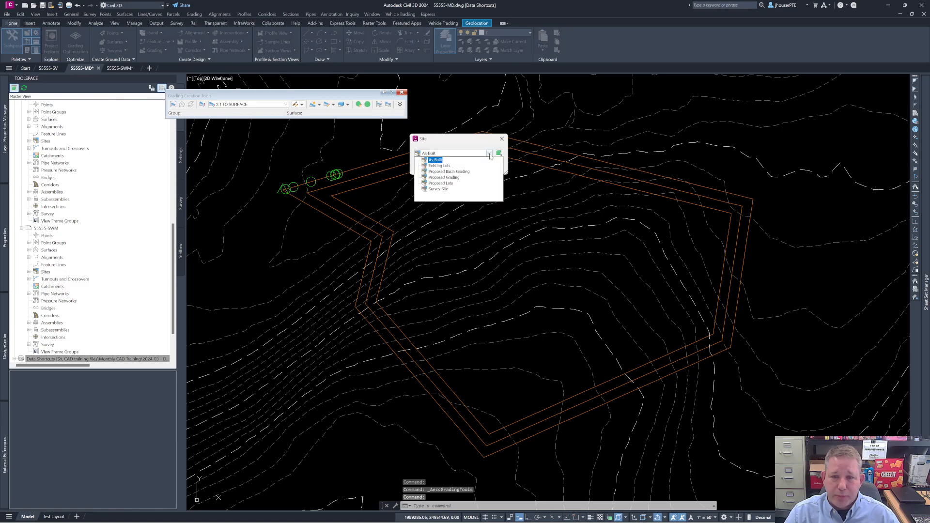
pyautogui.click(443, 177)
pyautogui.click(429, 166)
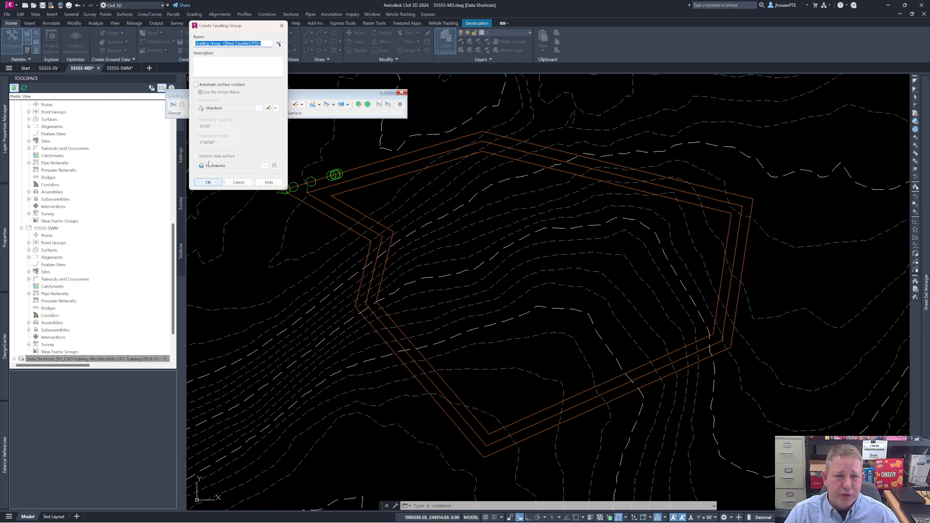
pyautogui.click(212, 86)
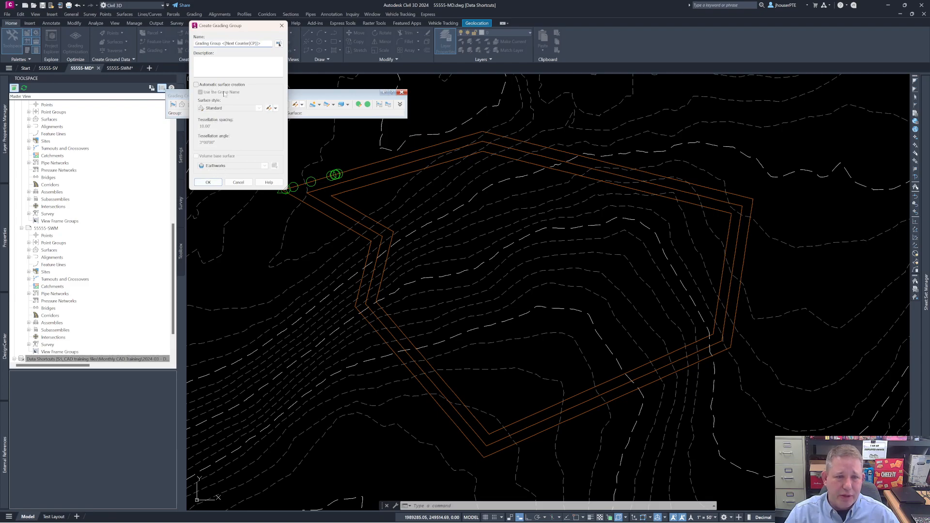
pyautogui.click(209, 183)
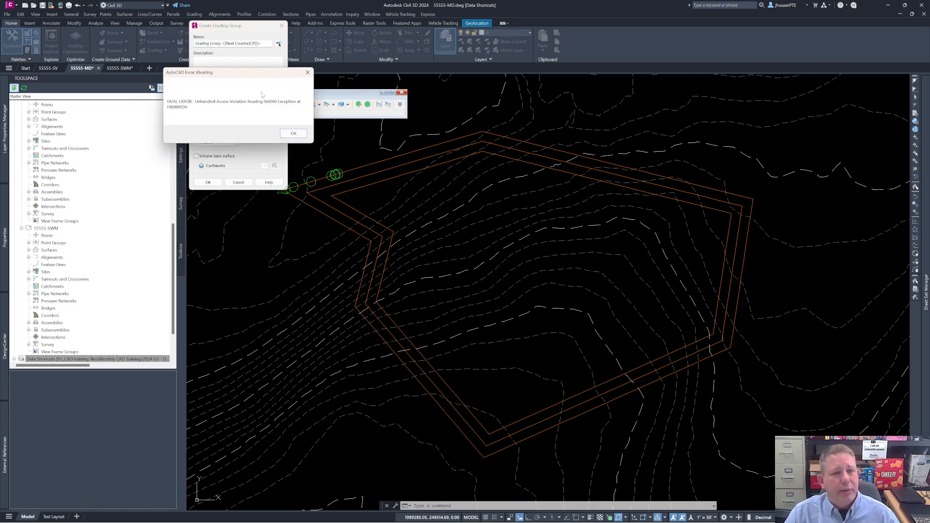
# Step: Dismiss the fatal error, decline saving the recovery drawings, and close the error report without submitting it
pyautogui.click(294, 133)
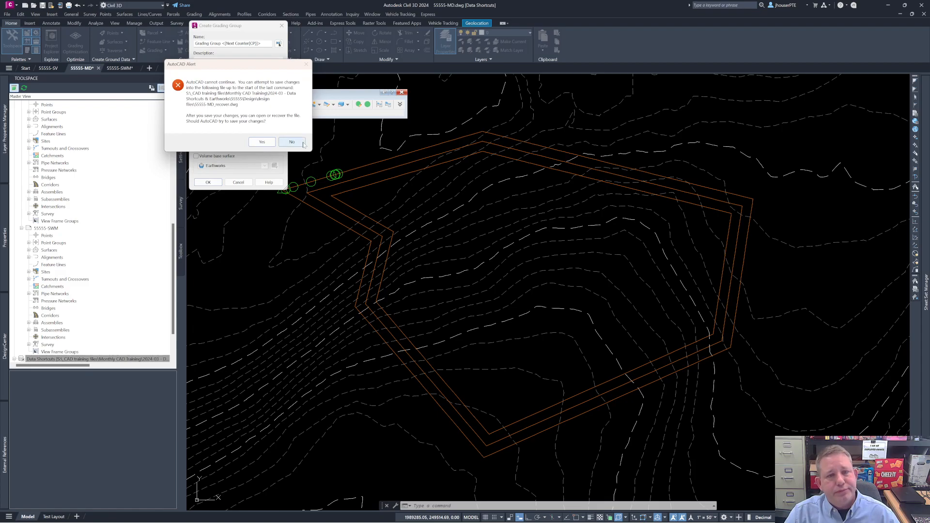
pyautogui.click(281, 143)
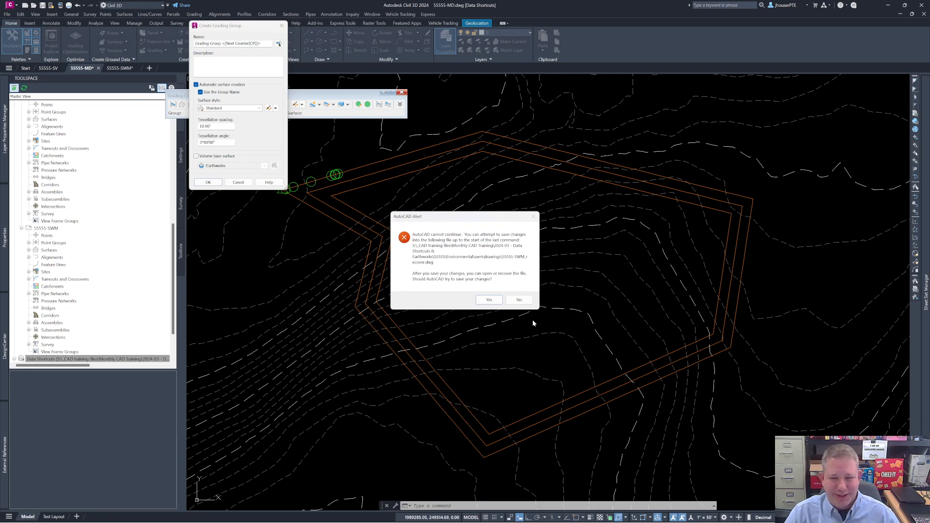
pyautogui.click(518, 301)
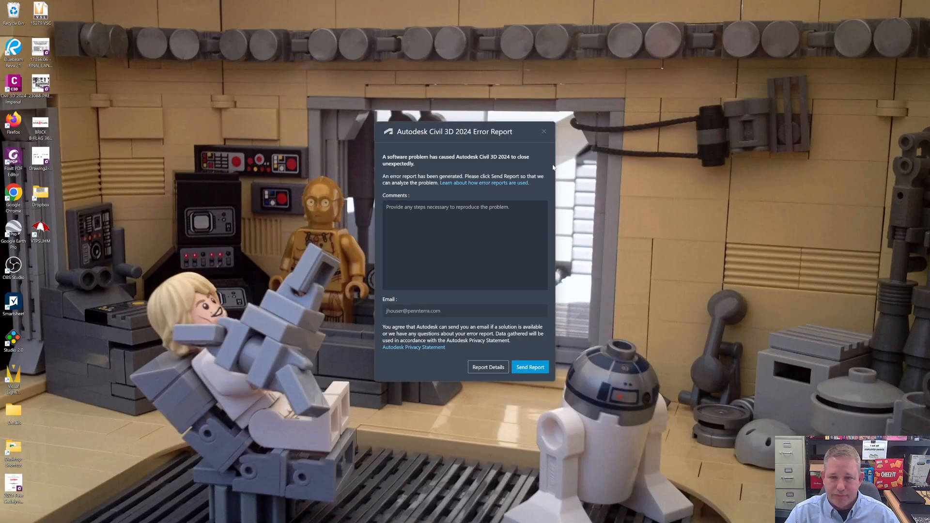
pyautogui.click(544, 131)
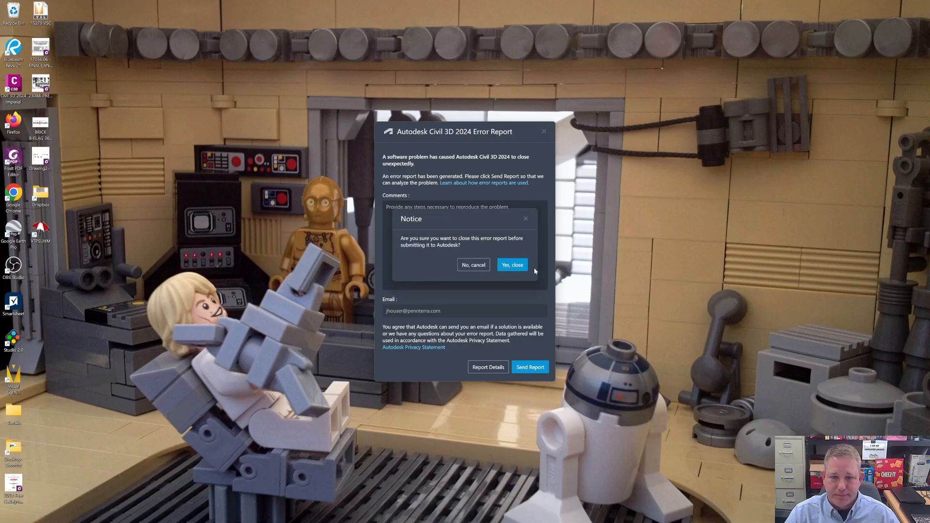
pyautogui.click(512, 265)
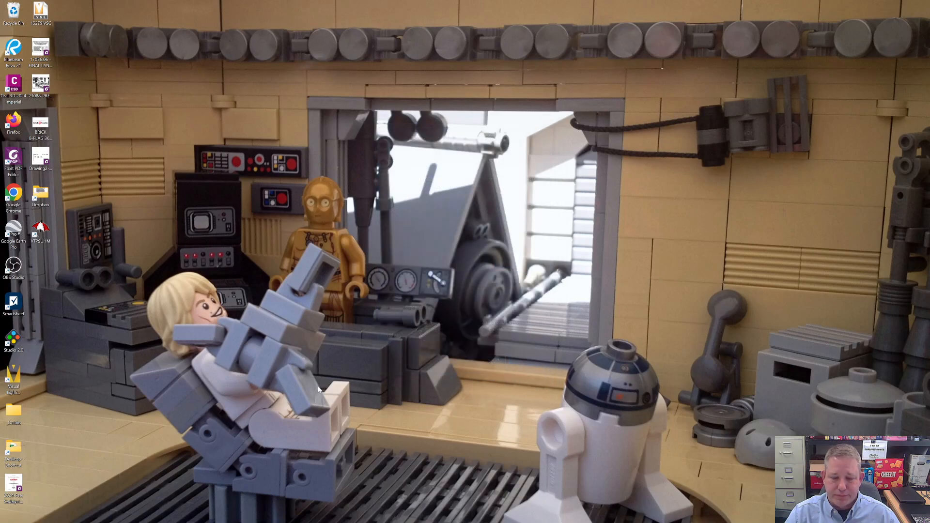
# Step: Relaunch Civil 3D 2024, dismiss the drawing recovery manager, and reopen the recent drawing 55555-MD
pyautogui.moveTo(450, 521)
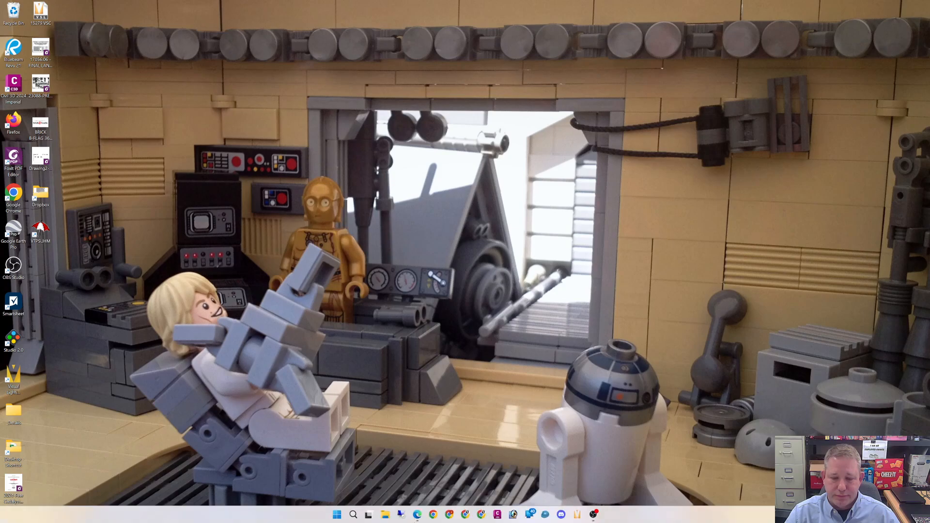
pyautogui.click(497, 515)
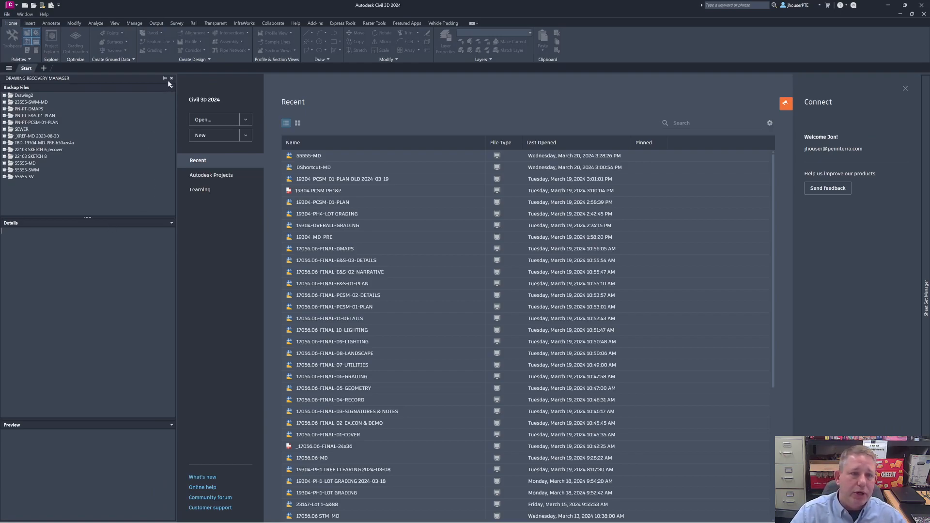
pyautogui.click(171, 78)
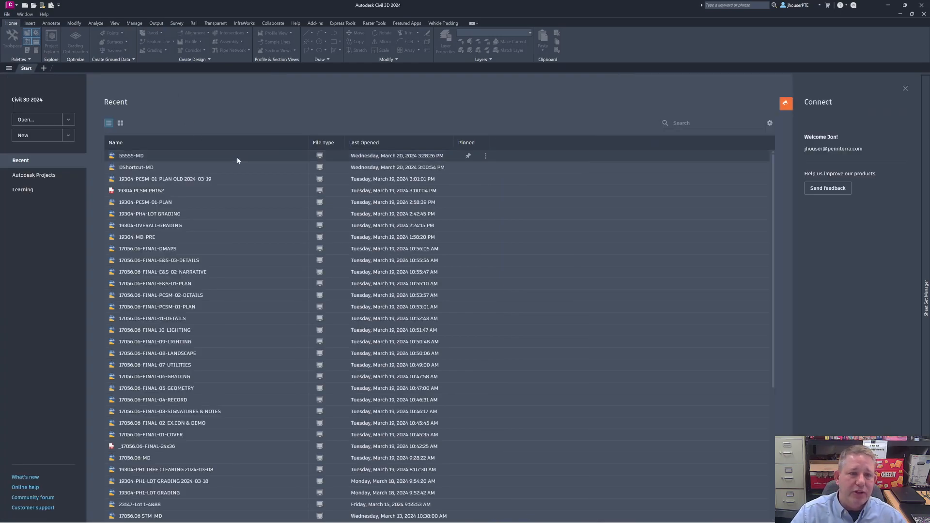
pyautogui.click(141, 158)
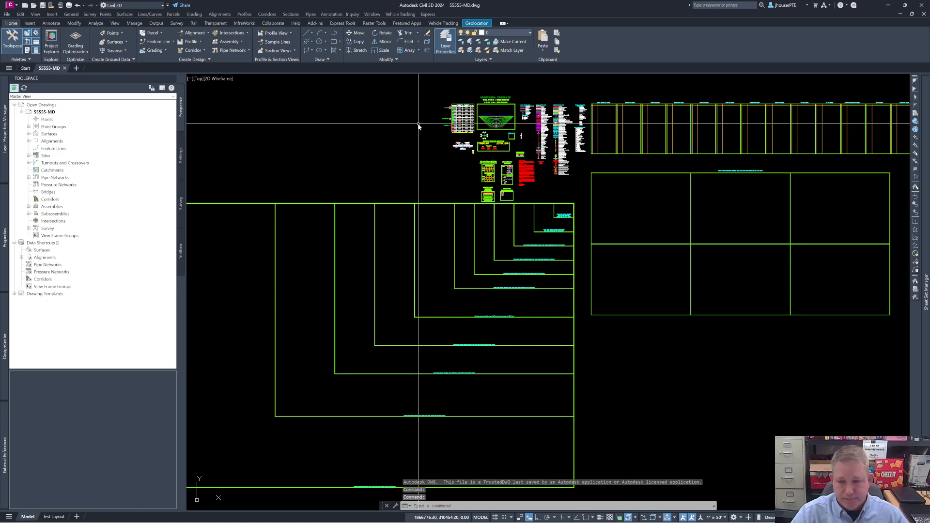
# Step: Set the data shortcuts working folder to 55555-Working Folder in the project's Design folder
pyautogui.write('z')
pyautogui.press('Return')
pyautogui.write('e')
pyautogui.press('Return')
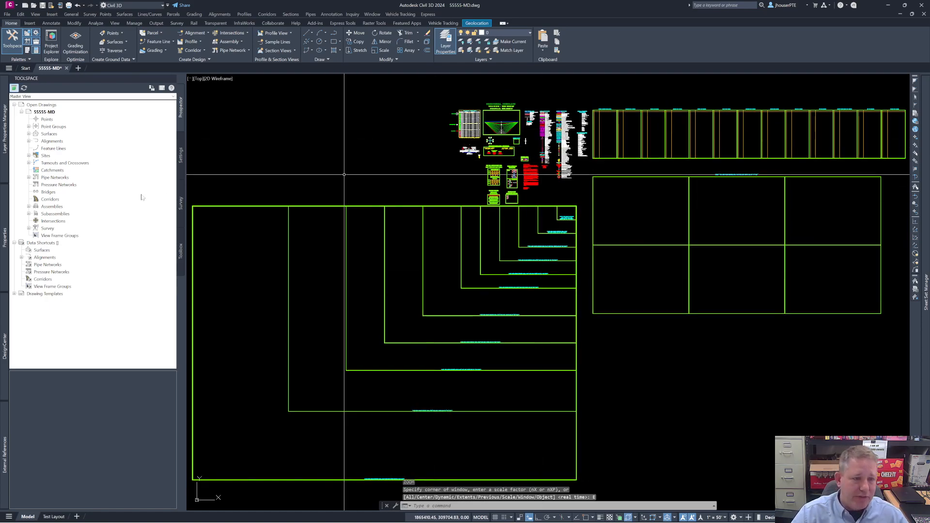
pyautogui.rightClick(54, 244)
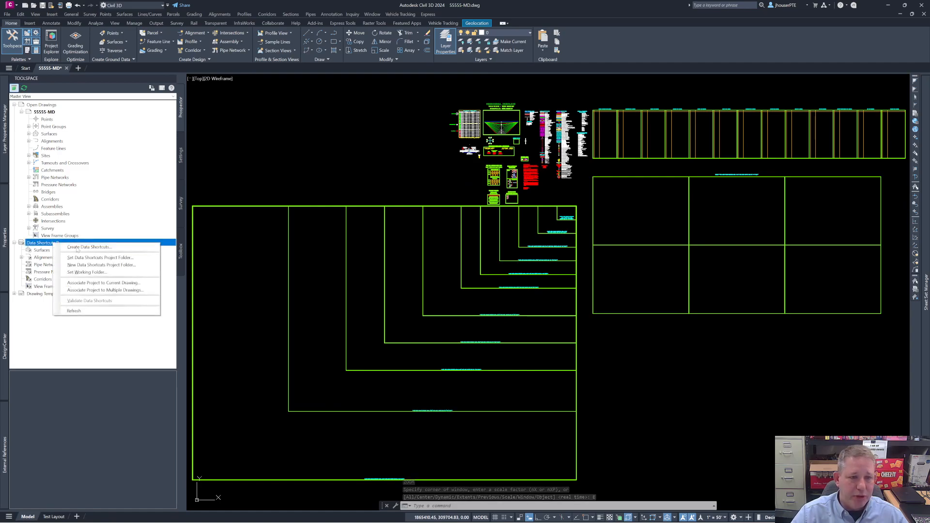
pyautogui.click(94, 272)
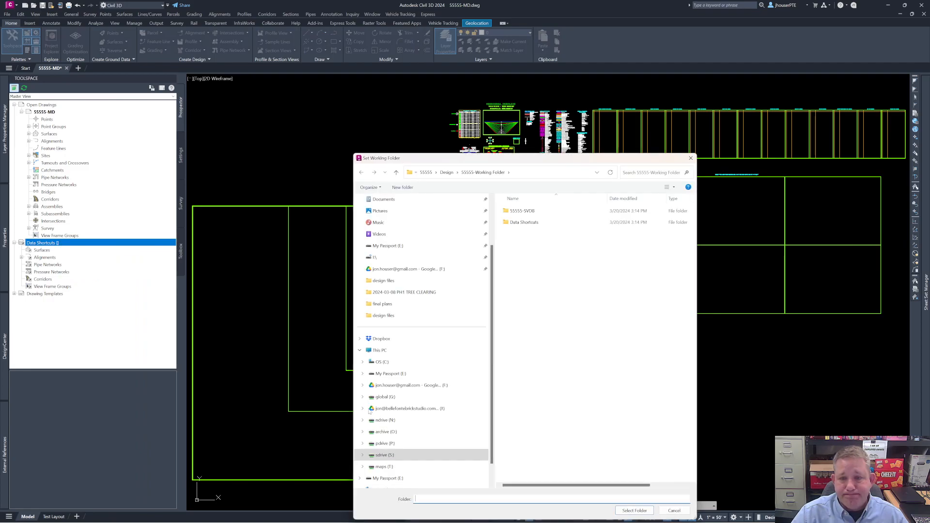
pyautogui.click(481, 172)
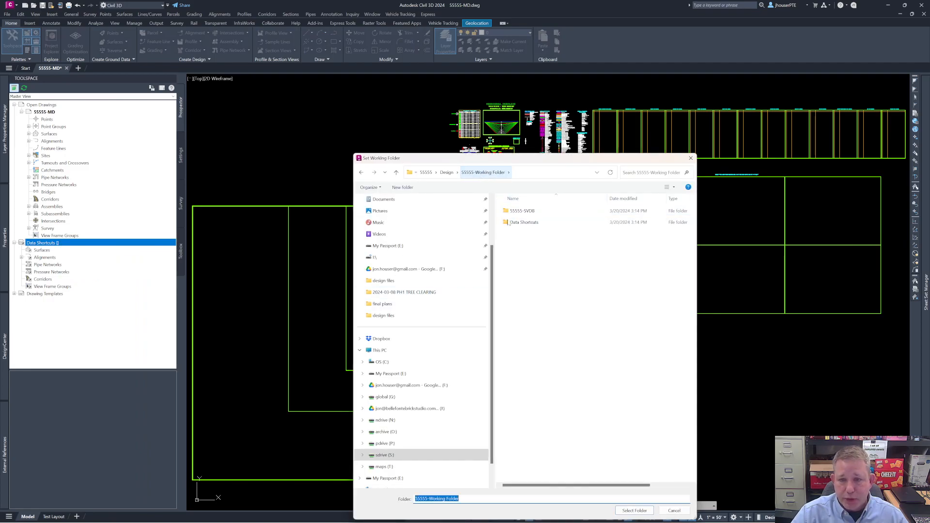
pyautogui.click(634, 511)
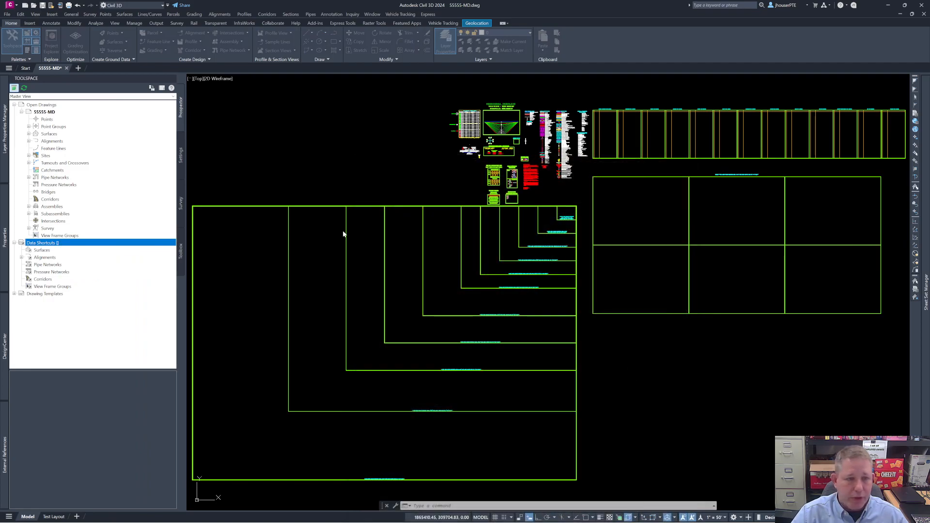
# Step: Start a surface reference from the EXISTING FINAL data shortcut and set its style to Existing Contours (1 & 5)
pyautogui.click(21, 250)
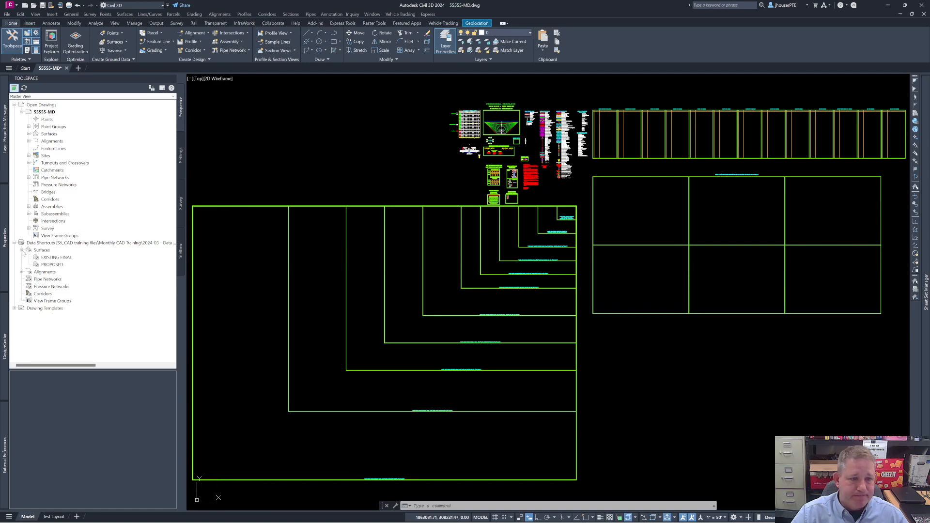
pyautogui.click(56, 259)
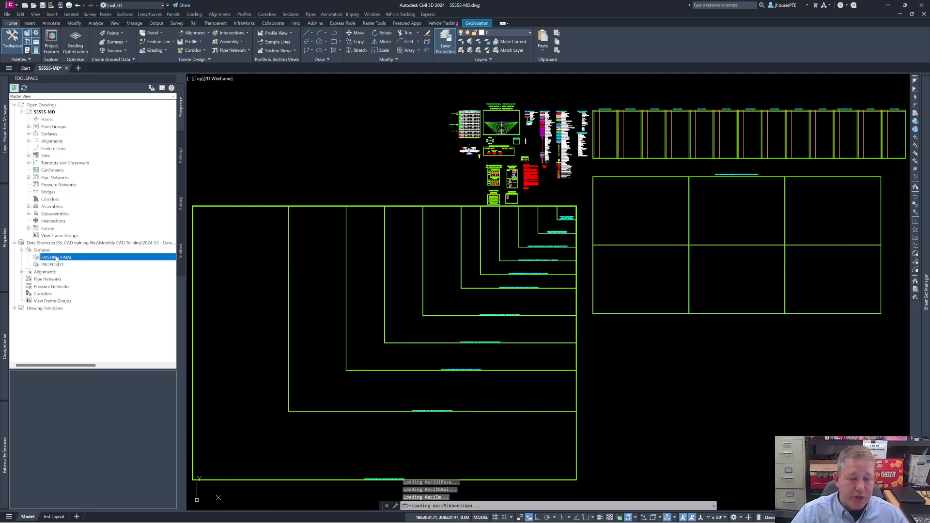
pyautogui.rightClick(56, 259)
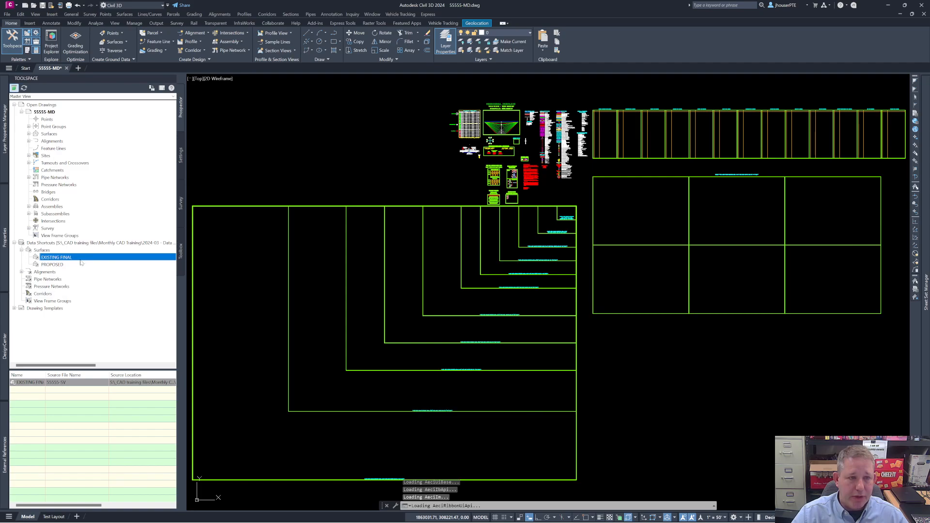
pyautogui.click(488, 262)
pyautogui.click(551, 263)
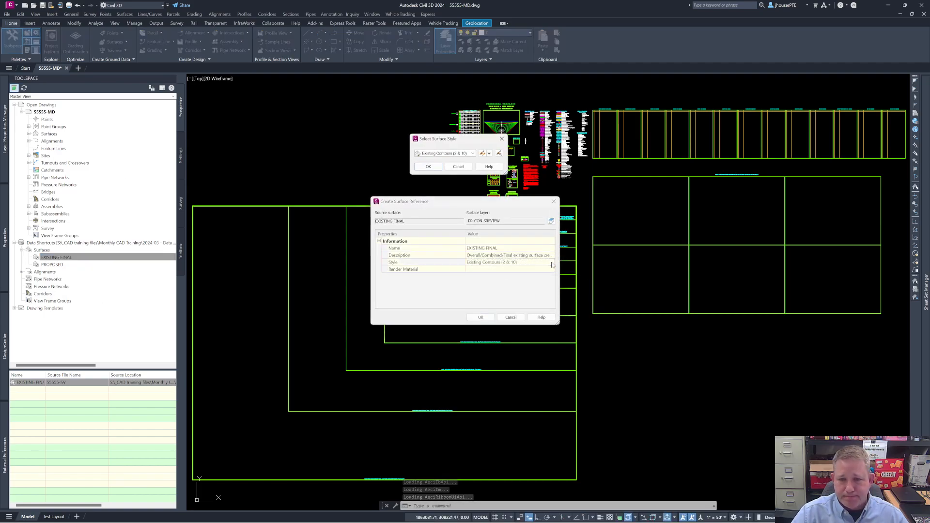
pyautogui.click(469, 153)
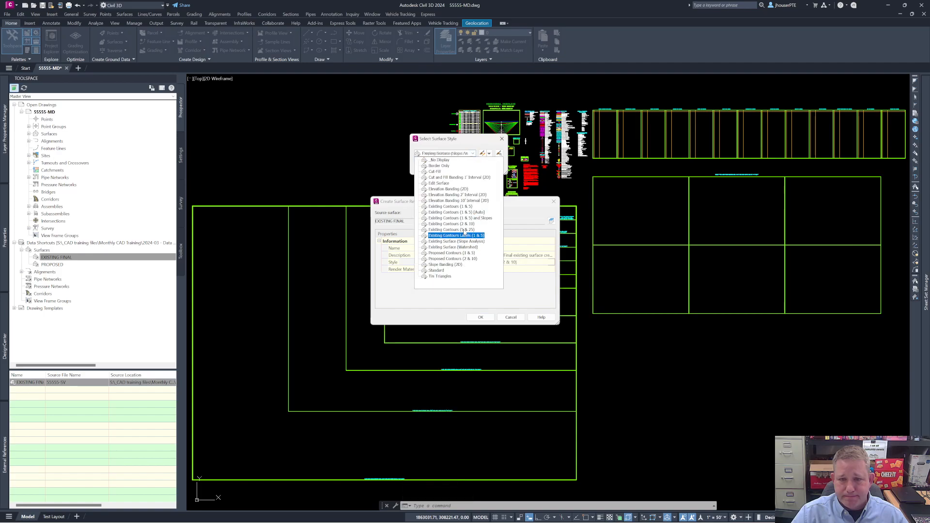
pyautogui.click(462, 207)
pyautogui.click(428, 167)
# Step: Assign the surface reference to layer EX-CON-SRFVIEW and create the EXISTING FINAL reference
pyautogui.click(551, 221)
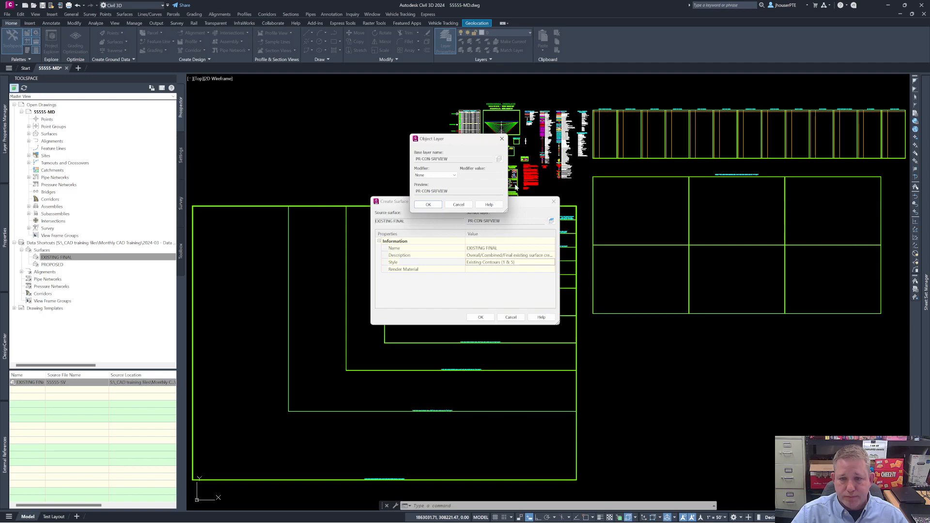
pyautogui.click(499, 159)
pyautogui.moveTo(537, 199); pyautogui.dragTo(507, 178)
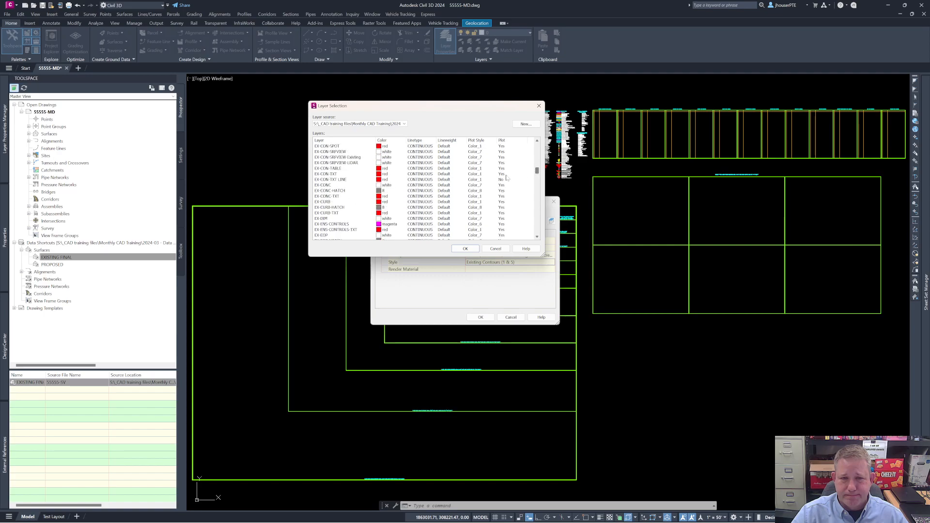
pyautogui.click(343, 152)
pyautogui.click(464, 249)
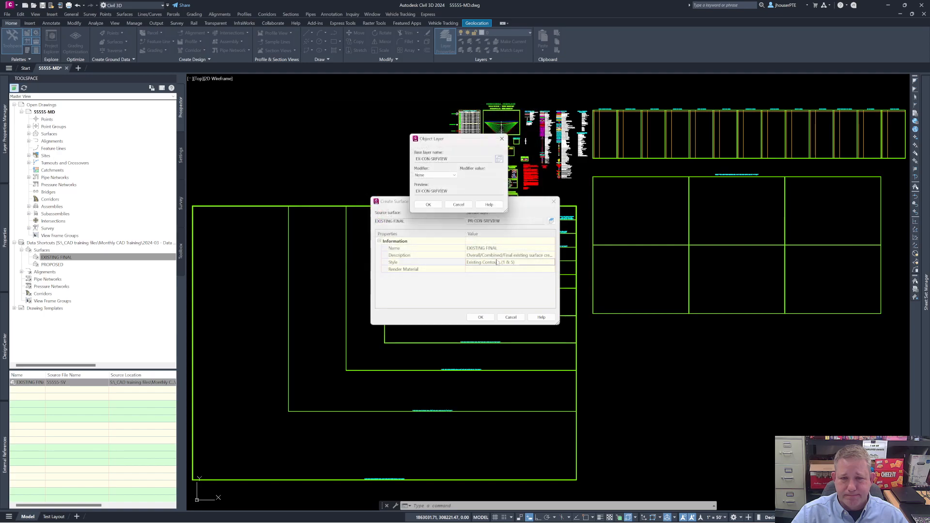
pyautogui.click(429, 204)
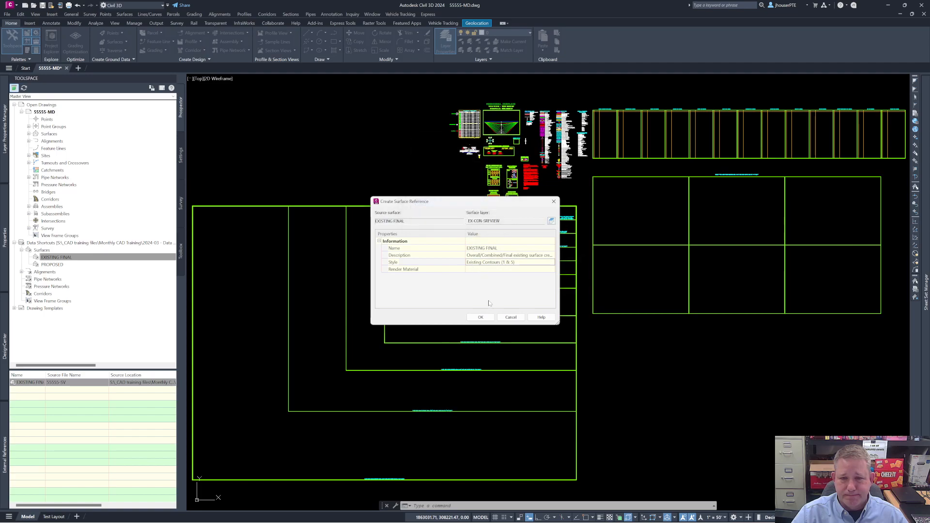
pyautogui.click(486, 320)
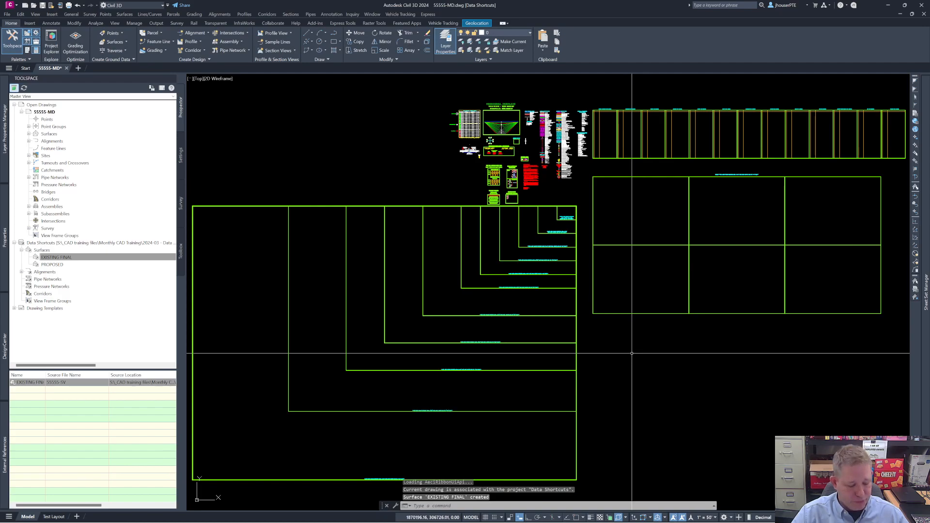
# Step: Zoom to the drawing extents and examine the contours of the referenced EXISTING FINAL surface
pyautogui.write('z')
pyautogui.press('Return')
pyautogui.write('e')
pyautogui.press('Return')
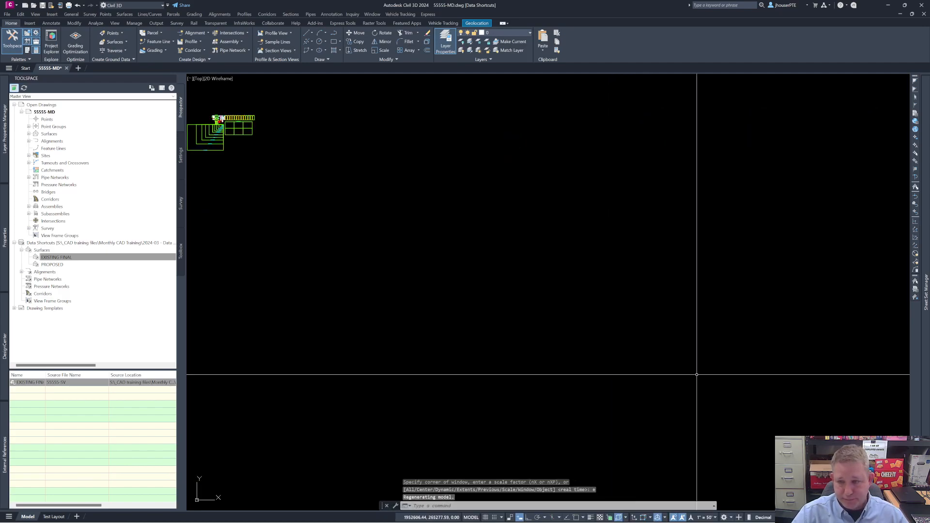
pyautogui.scroll(5, 514, 242)
pyautogui.scroll(3, 560, 187)
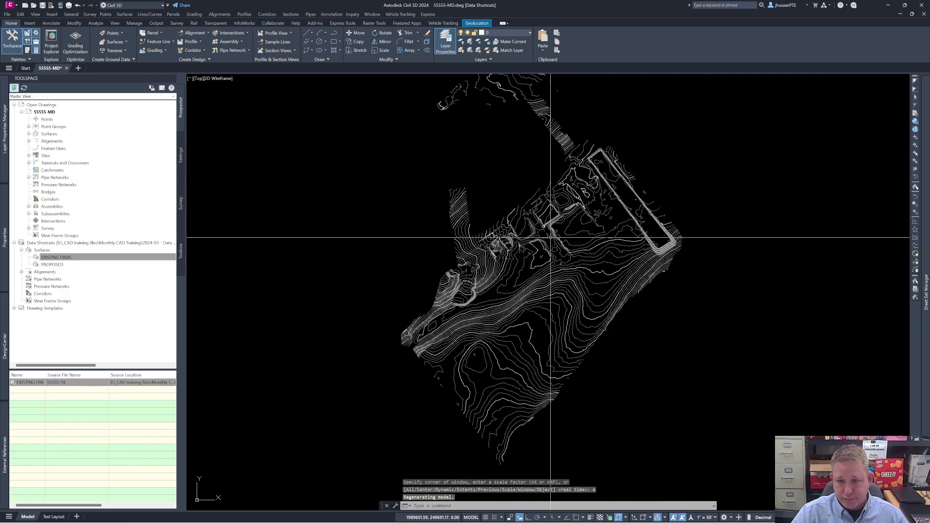
pyautogui.scroll(1, 557, 264)
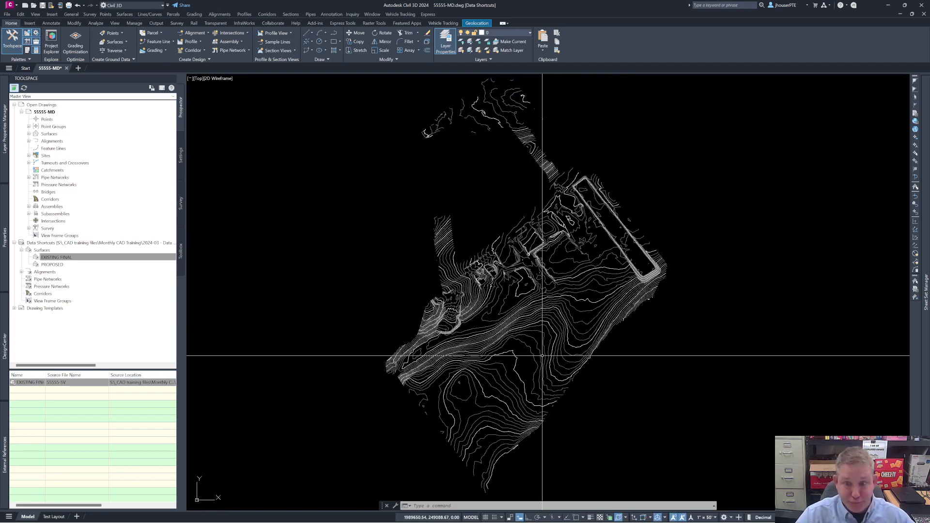
pyautogui.moveTo(557, 316)
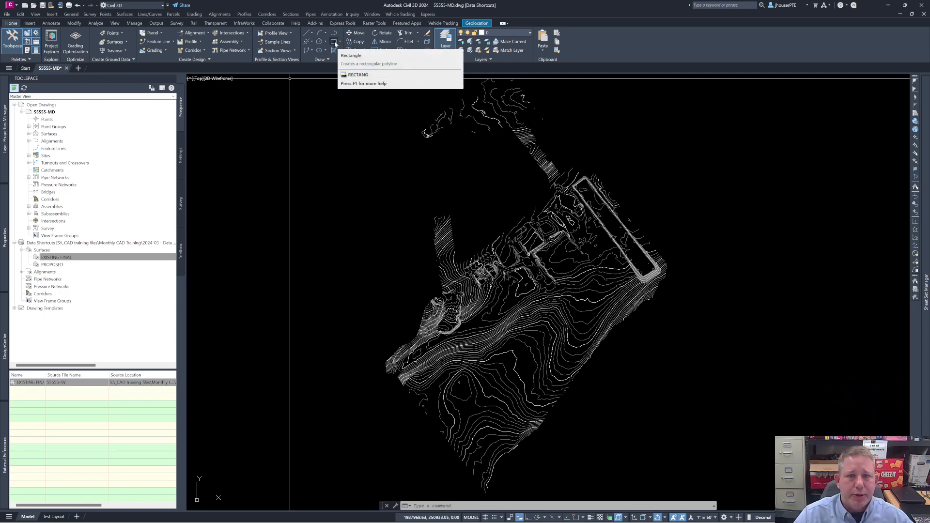
# Step: Draw a rectangle about 1,148 units in perimeter over the existing contours in the southern half of the surface
pyautogui.scroll(5, 543, 271)
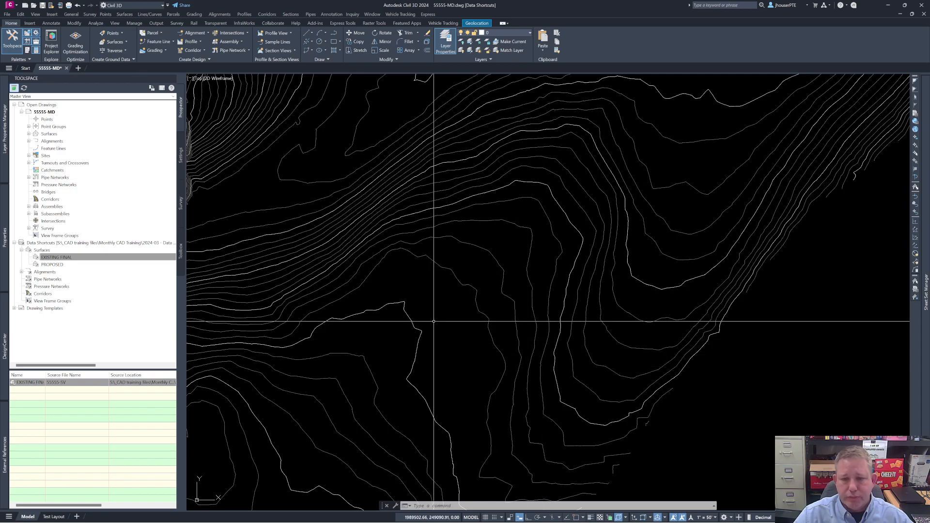
pyautogui.click(334, 41)
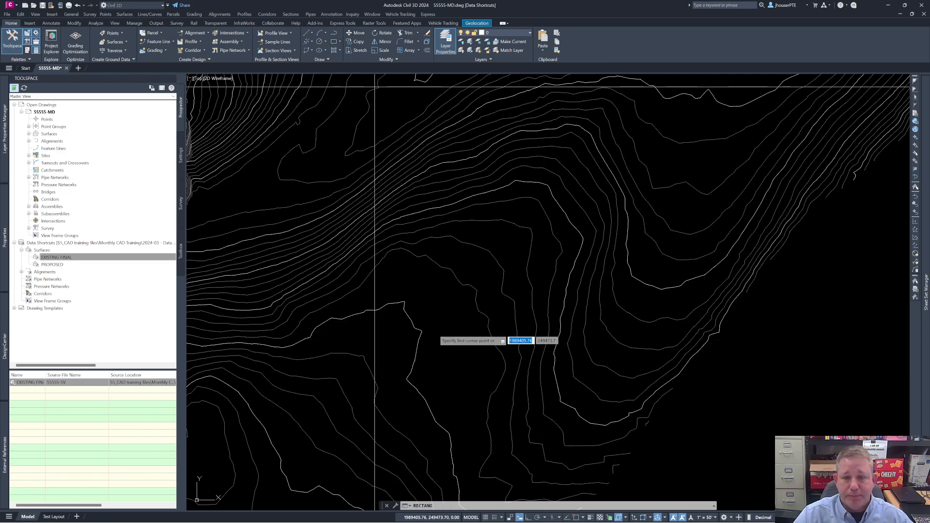
pyautogui.click(439, 333)
pyautogui.click(605, 148)
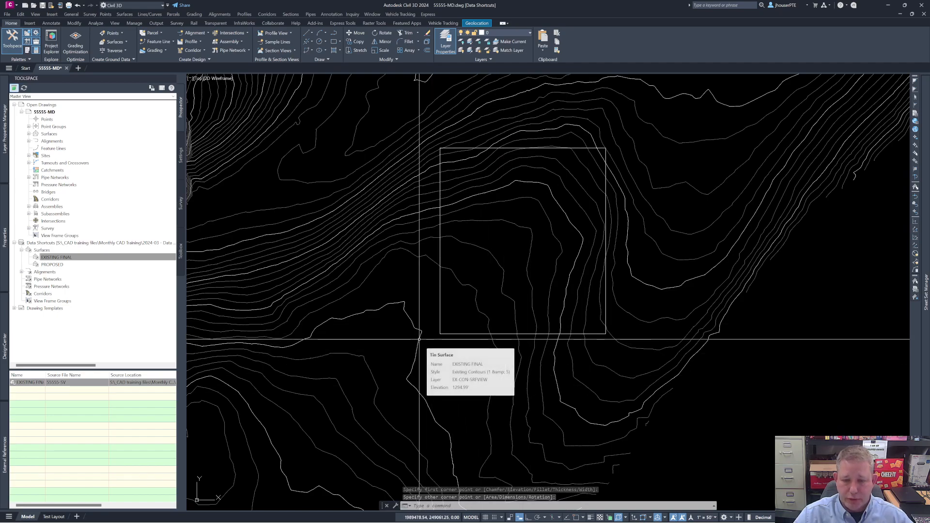
pyautogui.press('Escape')
# Step: Set the elevation of the rectangle polyline to 1295
pyautogui.click(452, 334)
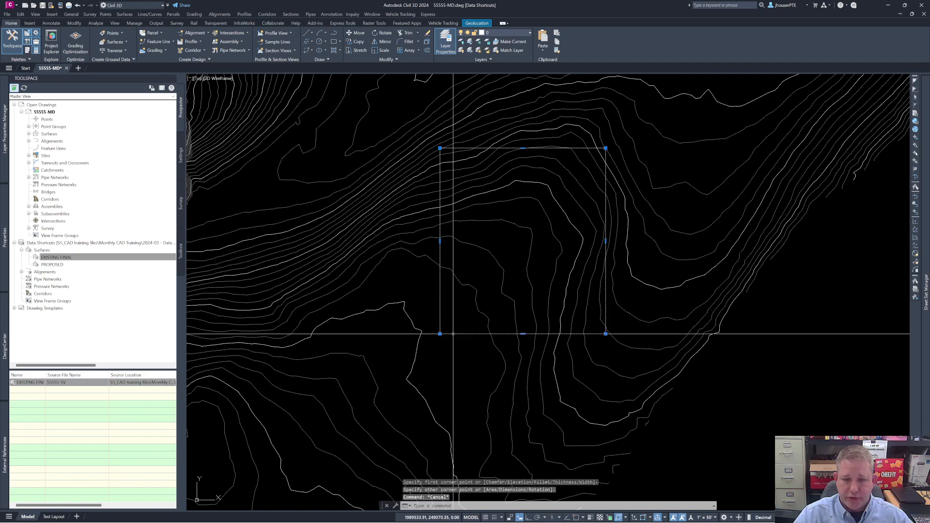
pyautogui.moveTo(2, 228)
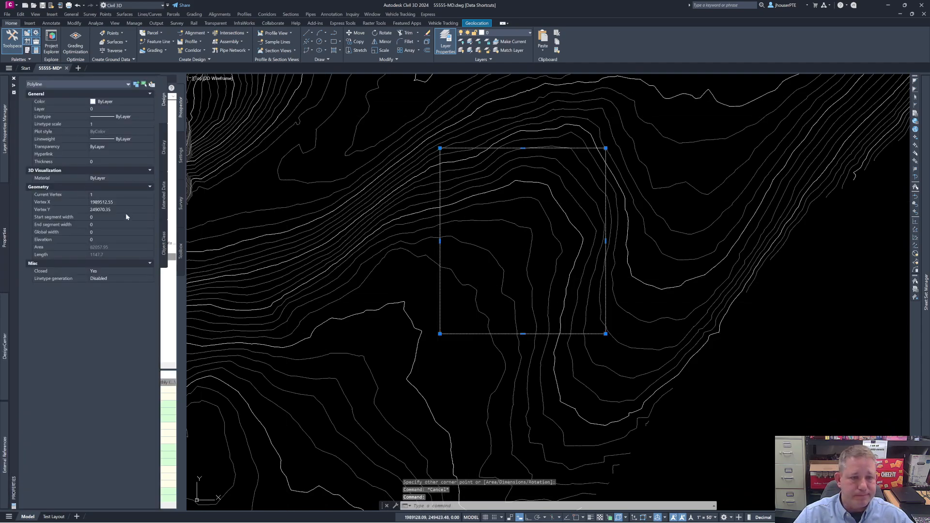
pyautogui.write('12')
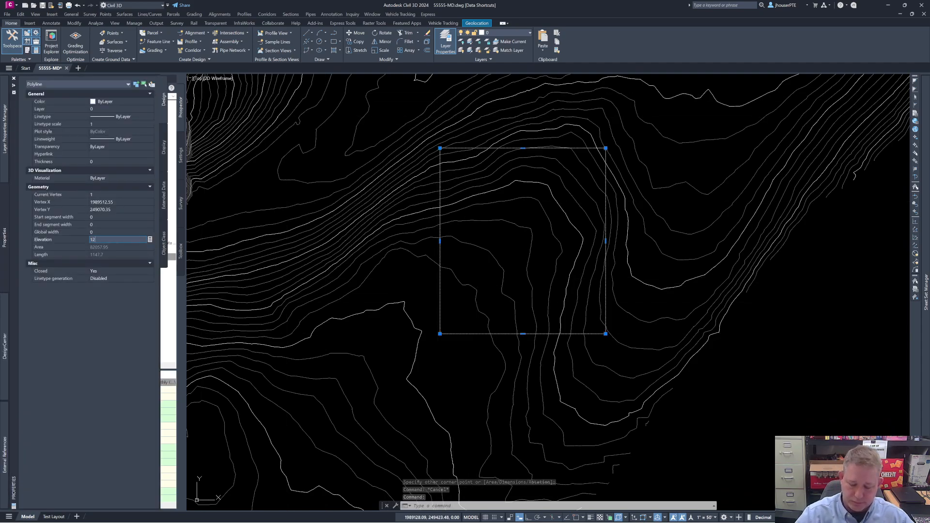
pyautogui.write('95')
pyautogui.press('Return')
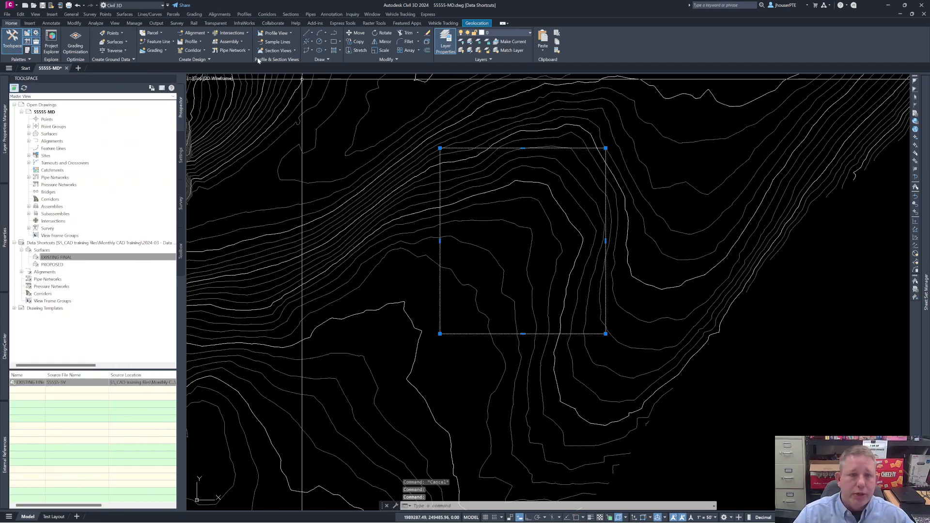
# Step: Convert the rectangle to a feature line in site Proposed Grading on layer PR-FEATURE LINES, erasing the original, and save the drawing
pyautogui.click(173, 42)
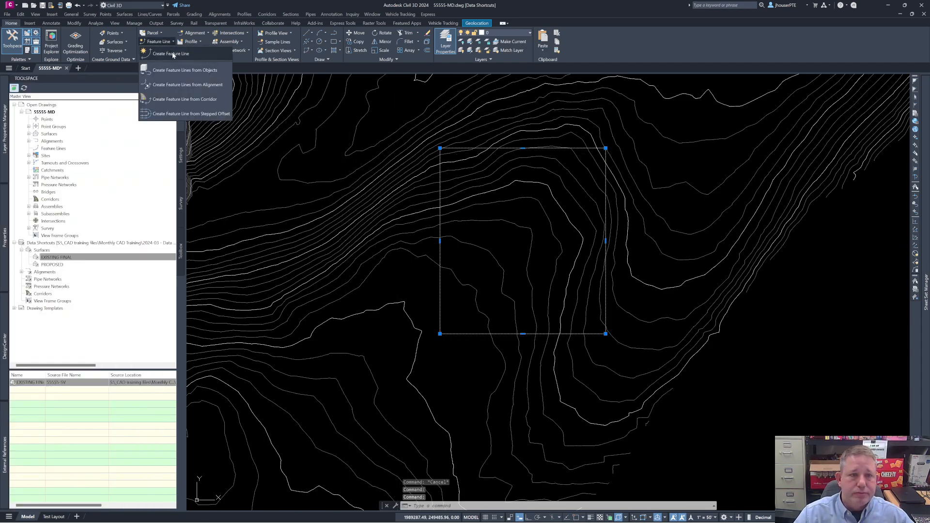
pyautogui.click(179, 71)
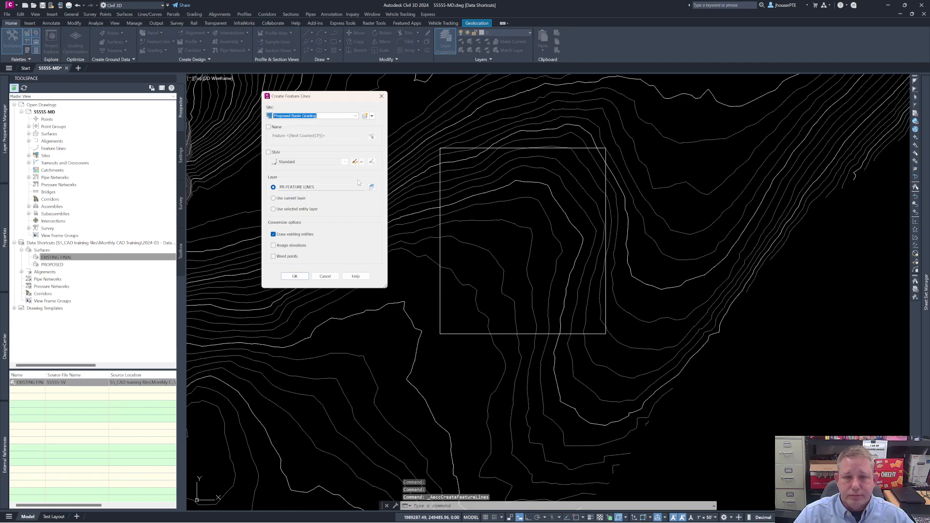
pyautogui.click(328, 116)
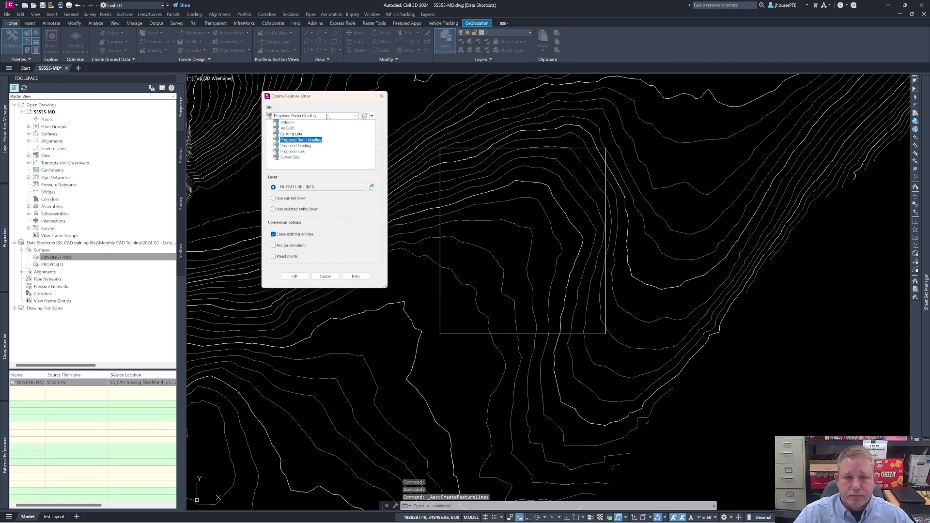
pyautogui.click(296, 145)
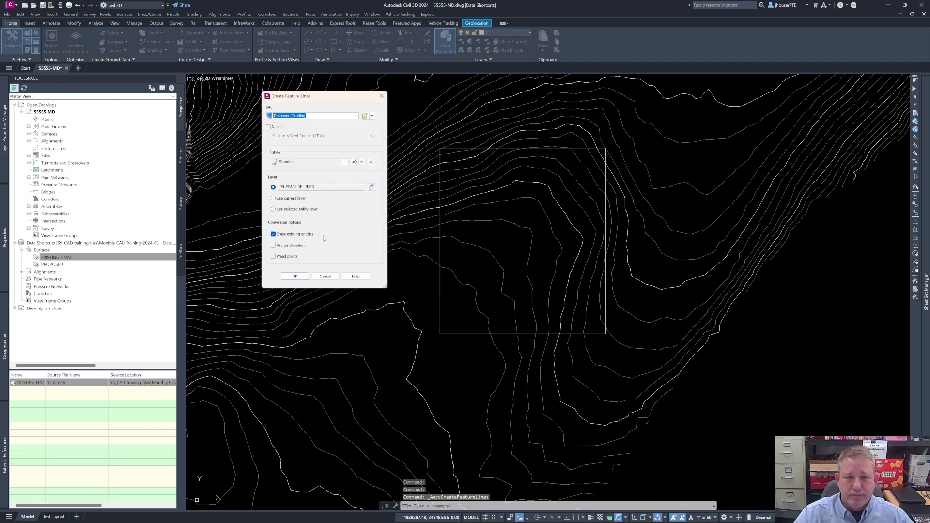
pyautogui.click(297, 277)
pyautogui.press('Escape')
pyautogui.click(440, 333)
pyautogui.press('Escape')
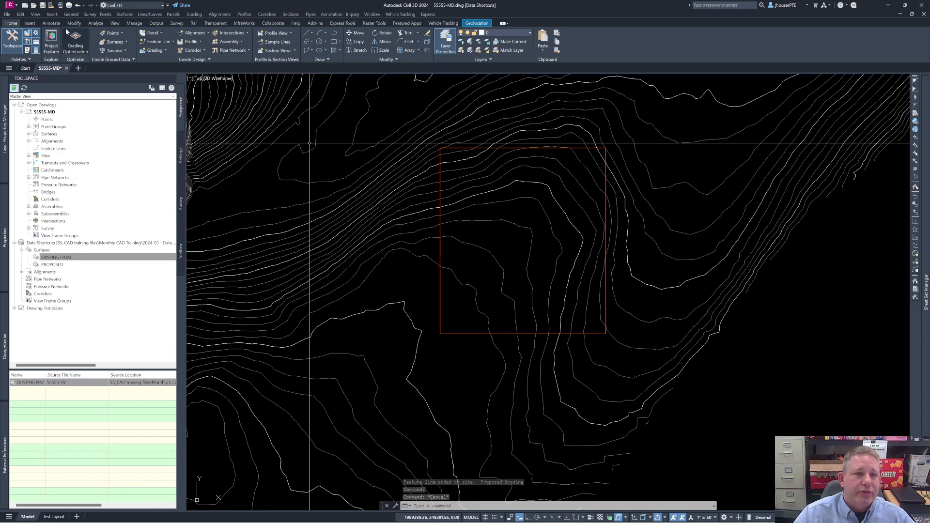
pyautogui.hotkey('ctrl', 's')
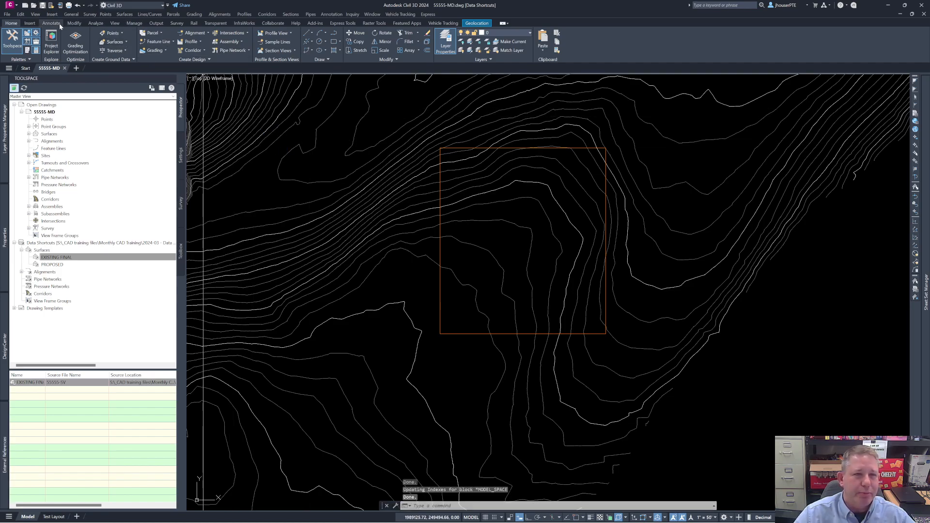
# Step: Open the grading creation tools and create a grading group with the default name in the Proposed Grading site
pyautogui.click(154, 51)
pyautogui.click(172, 65)
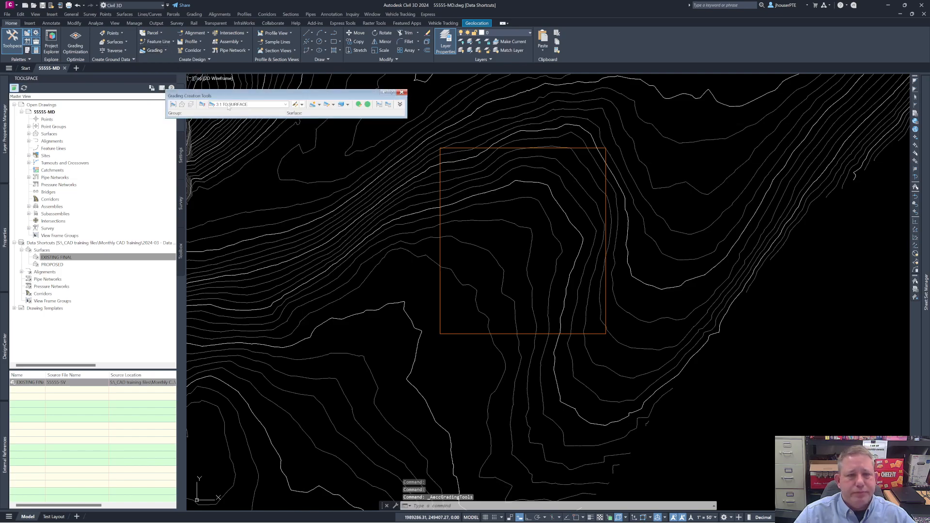
pyautogui.click(173, 105)
pyautogui.click(446, 153)
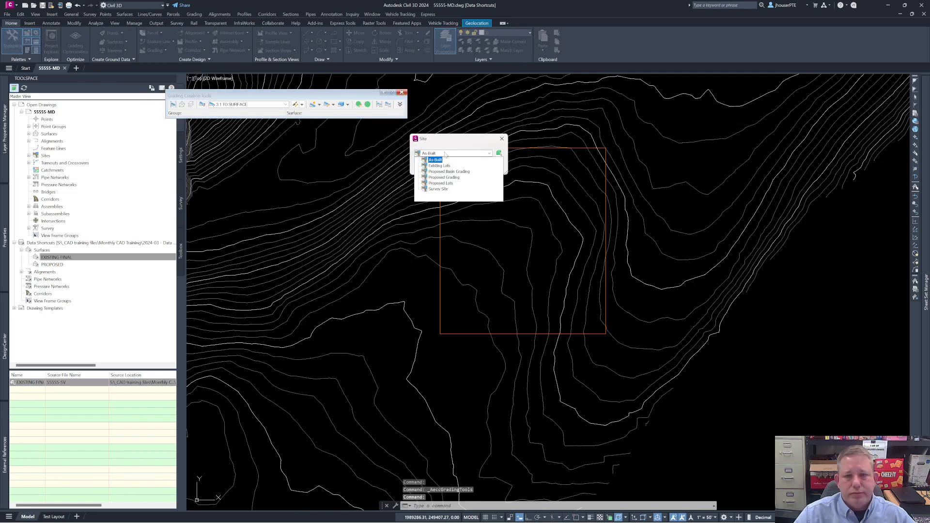
pyautogui.click(452, 180)
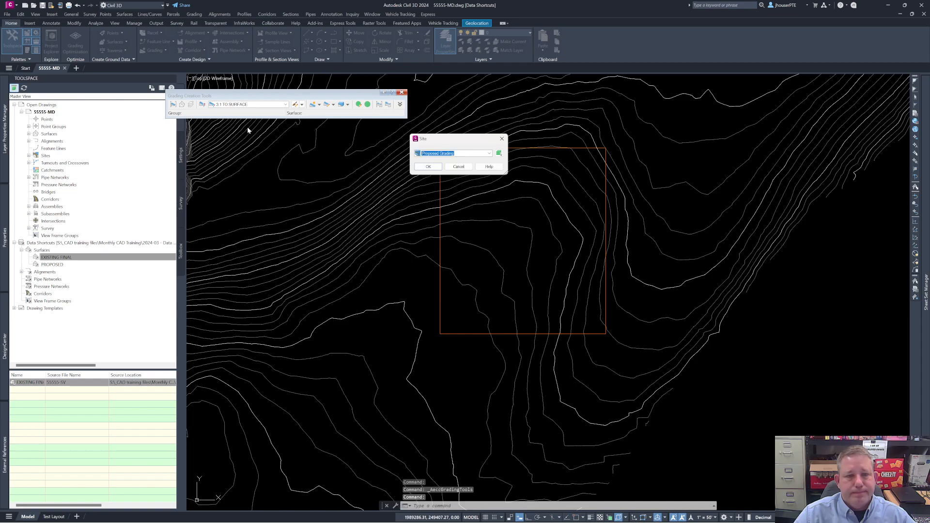
pyautogui.click(428, 166)
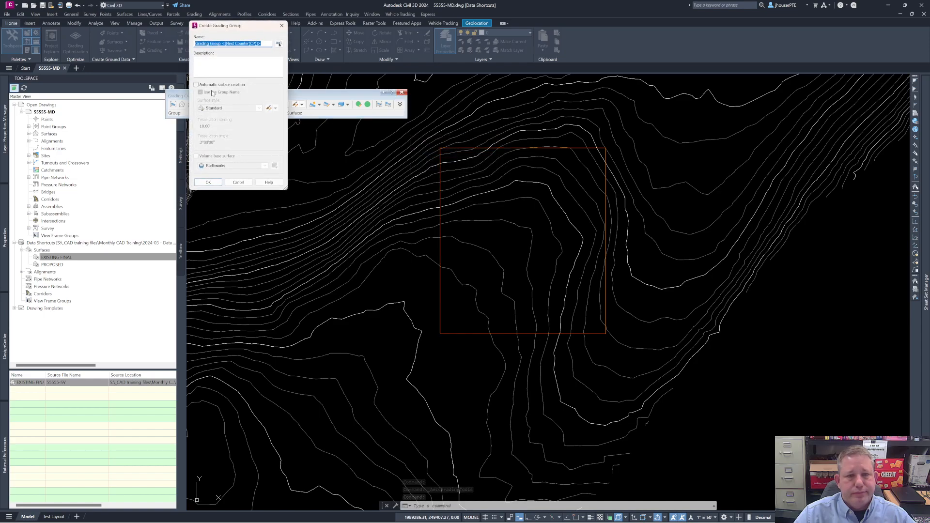
pyautogui.click(208, 183)
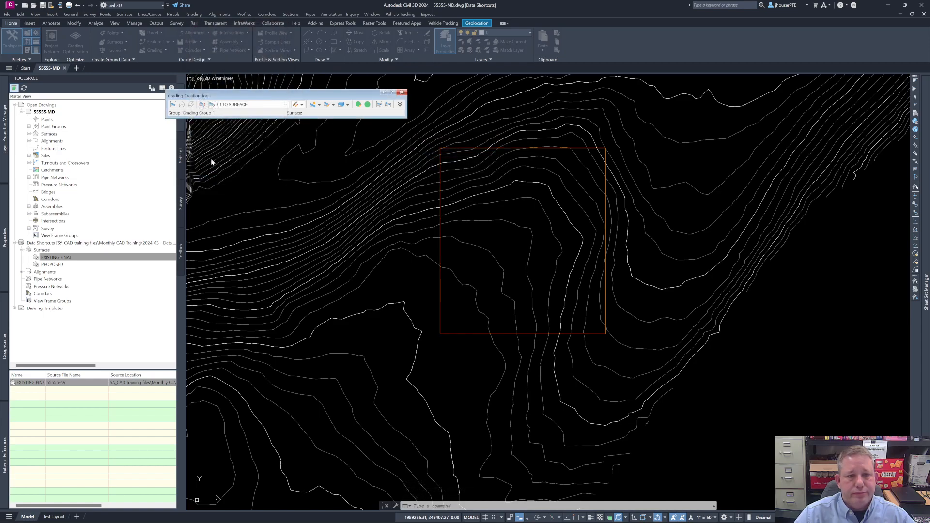
# Step: Set EXISTING FINAL as the target surface for the grading group
pyautogui.click(182, 105)
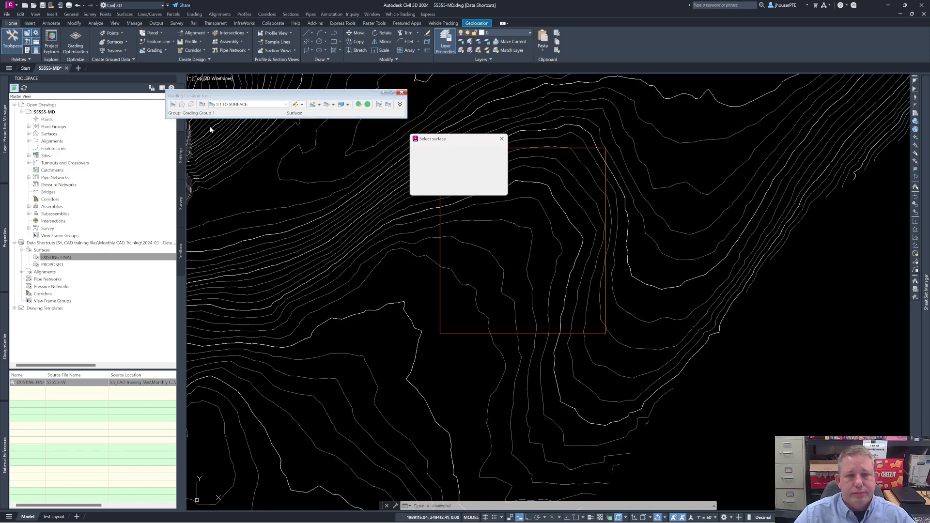
pyautogui.click(441, 178)
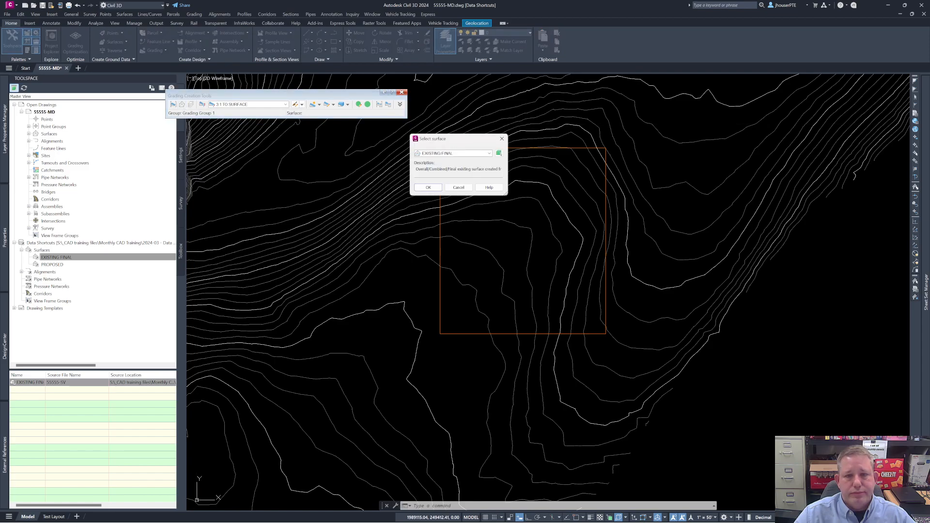
pyautogui.click(429, 189)
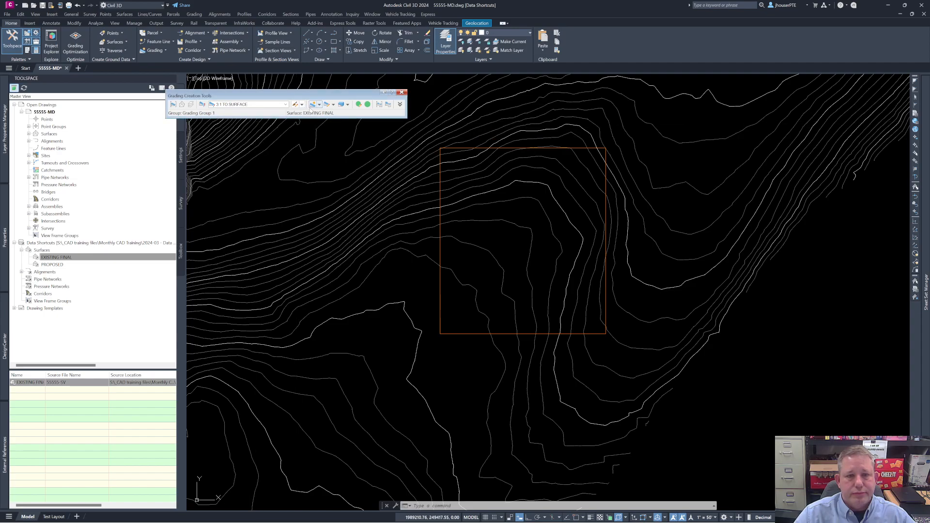
# Step: Grade outward along the rectangle's entire length with the 3:1 TO SURFACE criteria and default slopes, keeping only the daylight line
pyautogui.click(312, 106)
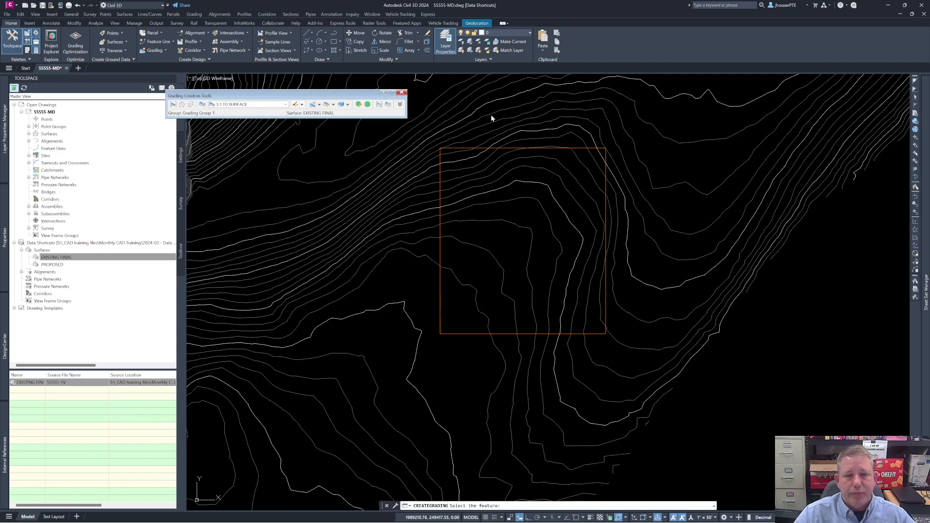
pyautogui.click(583, 150)
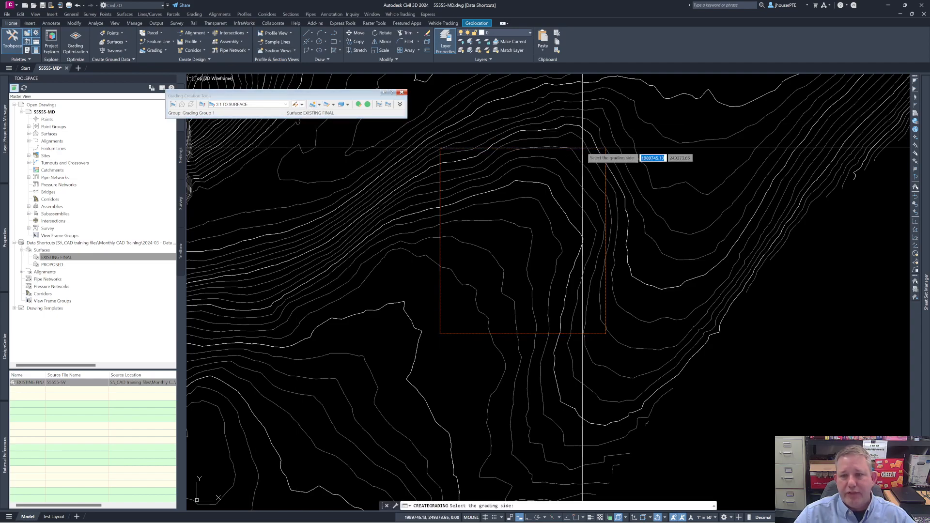
pyautogui.click(611, 109)
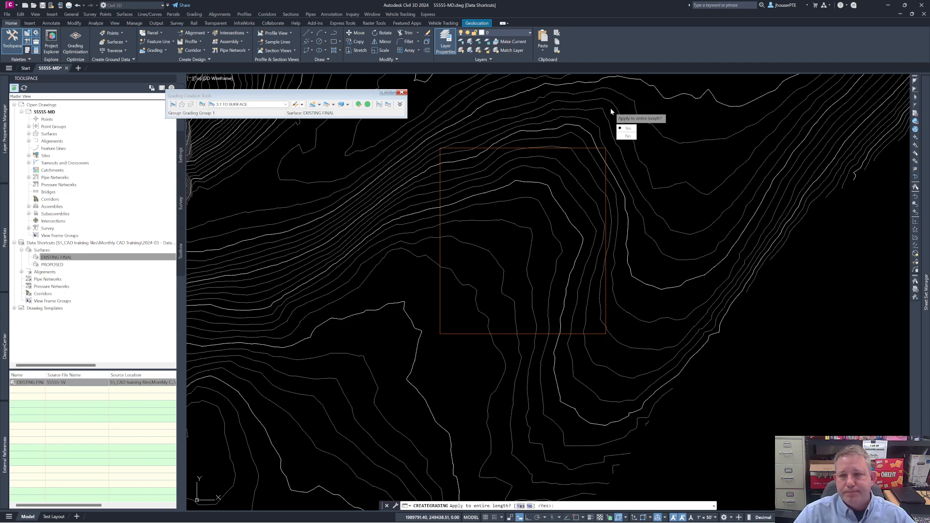
pyautogui.click(629, 129)
pyautogui.press('Return')
pyautogui.press('Return')
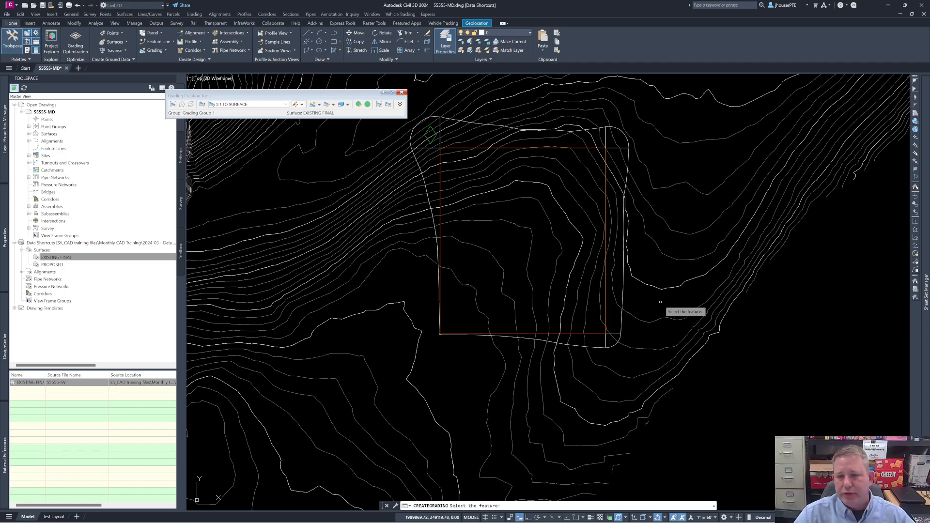
pyautogui.press('Return')
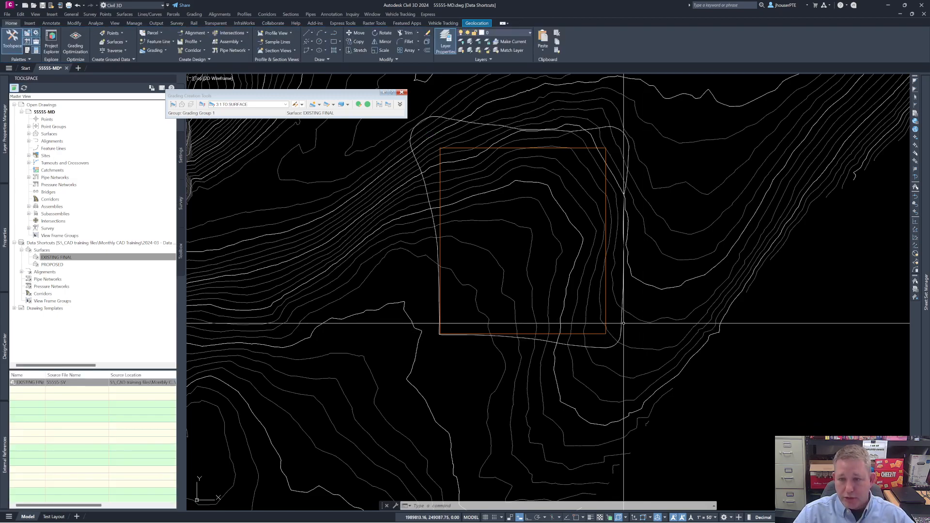
# Step: Convert the daylight line to a feature line in site Proposed Grading on layer PR-FEATURE LINES, erasing the original, and select it
pyautogui.click(624, 322)
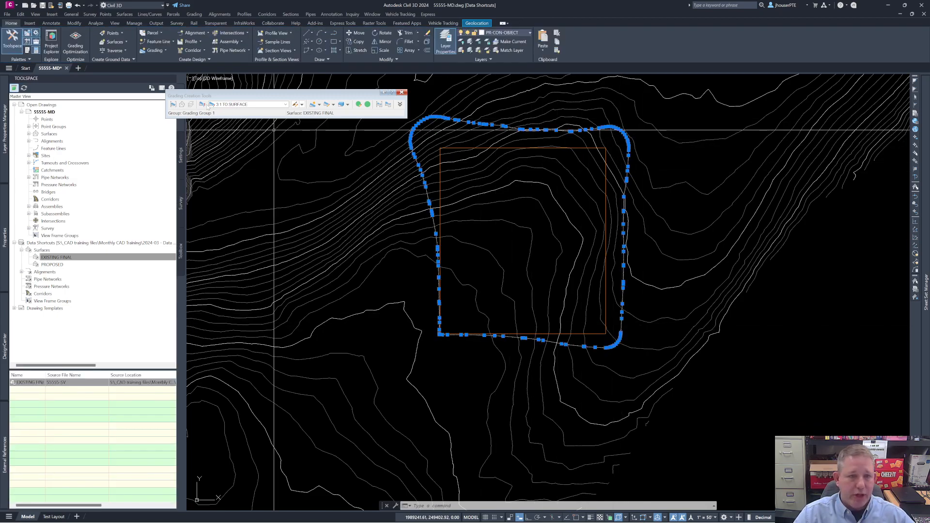
pyautogui.click(160, 42)
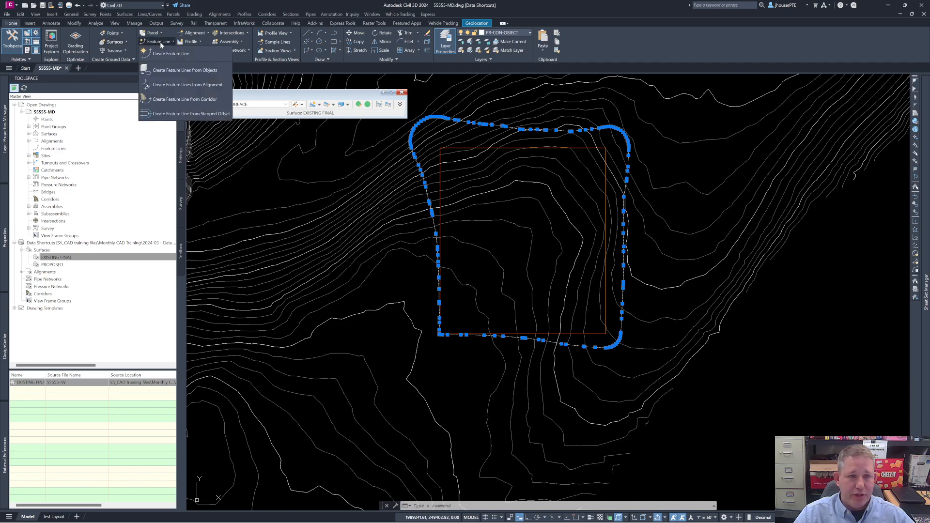
pyautogui.click(191, 71)
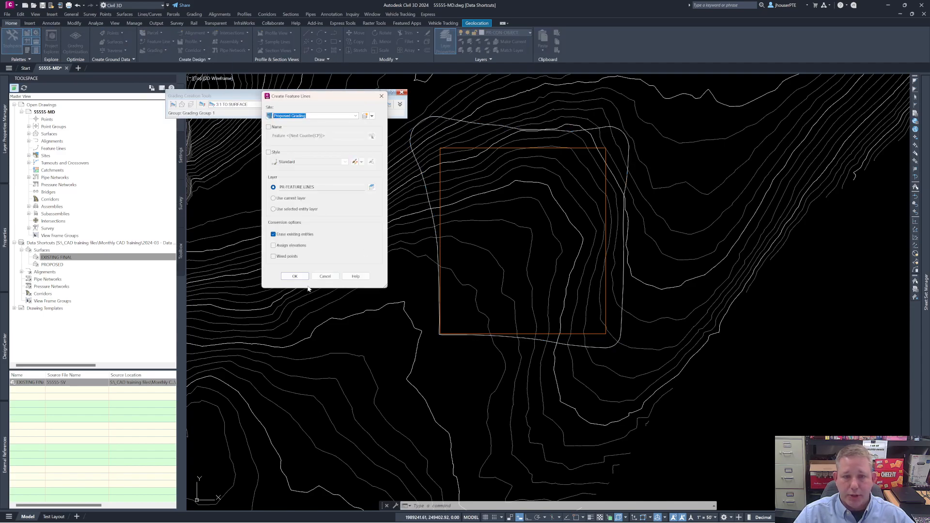
pyautogui.click(295, 276)
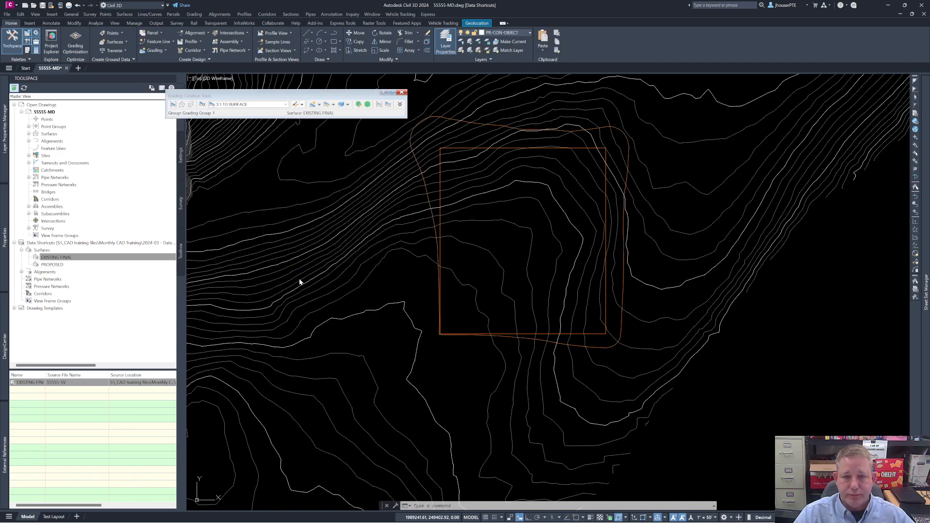
pyautogui.click(622, 319)
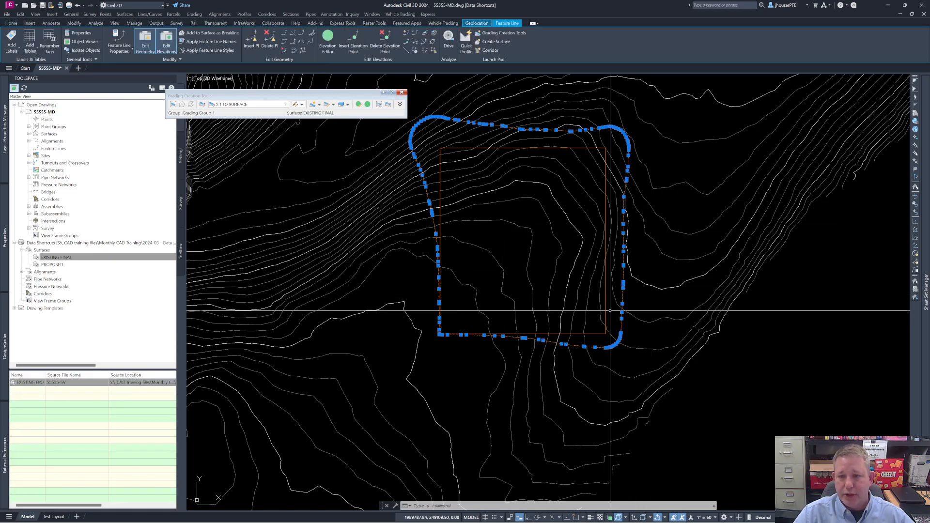
# Step: Add the pad rectangle and the daylight feature line to the PROPOSED surface as standard breaklines, leaving the default options
pyautogui.click(606, 309)
pyautogui.rightClick(605, 308)
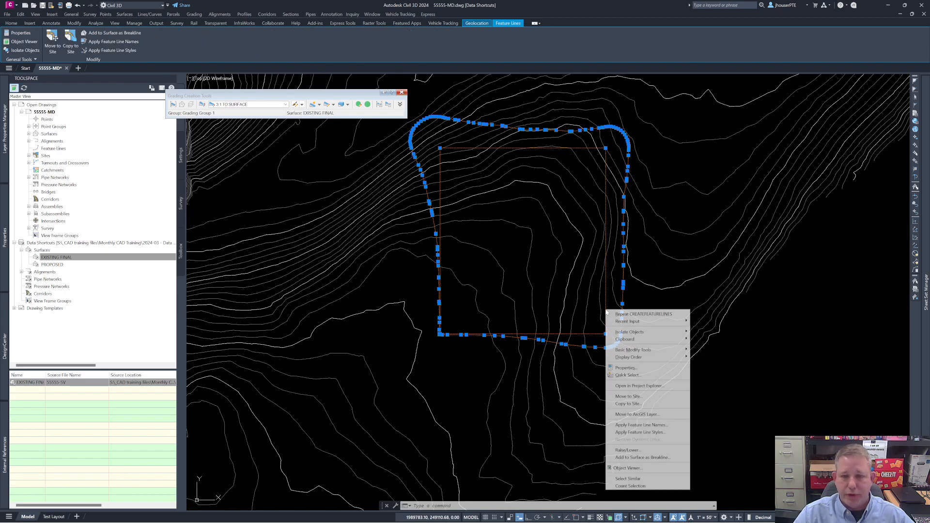
pyautogui.click(643, 457)
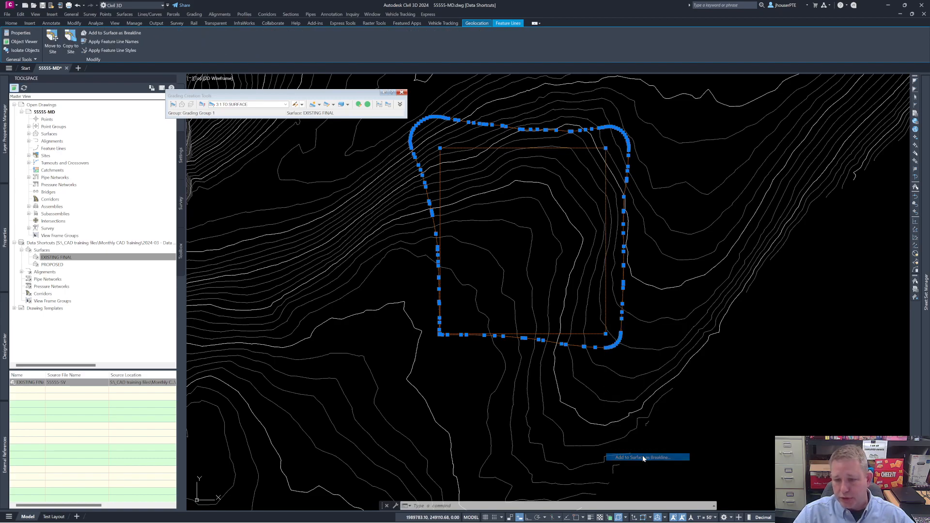
pyautogui.click(496, 261)
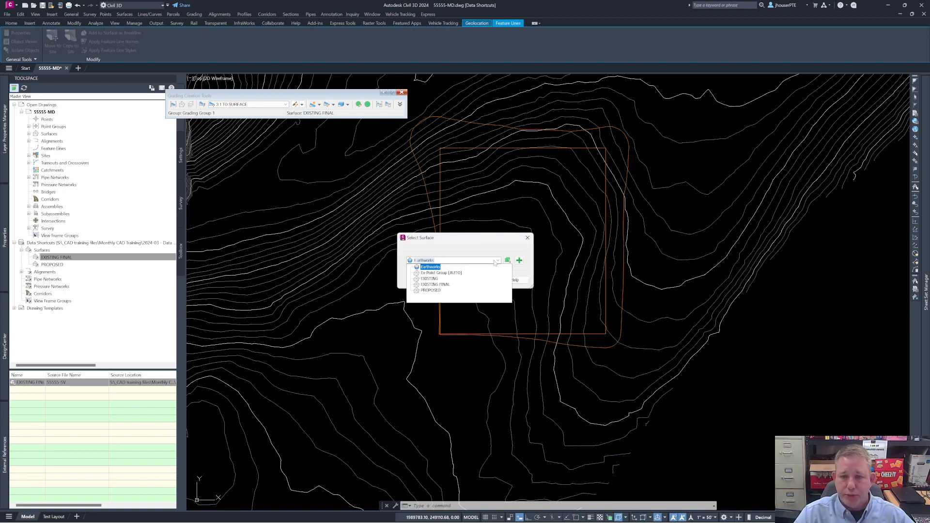
pyautogui.click(430, 291)
pyautogui.click(452, 281)
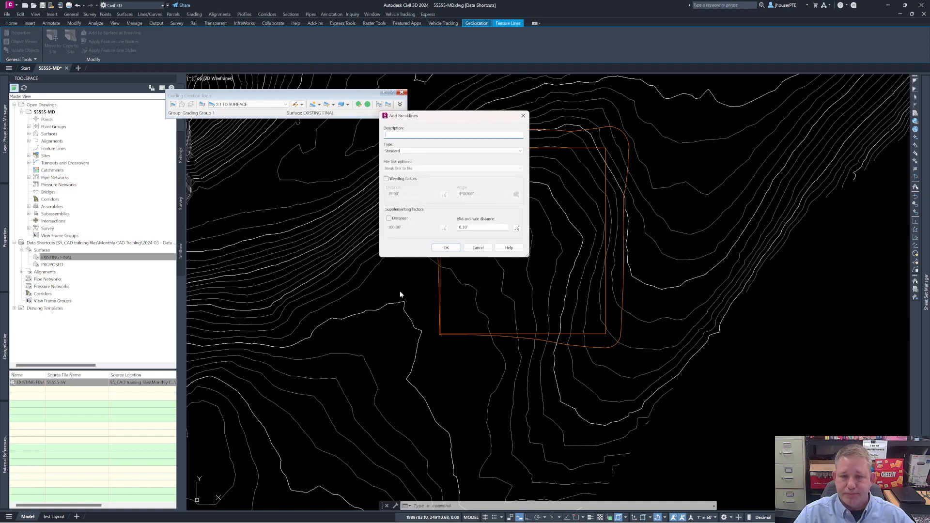
pyautogui.click(446, 248)
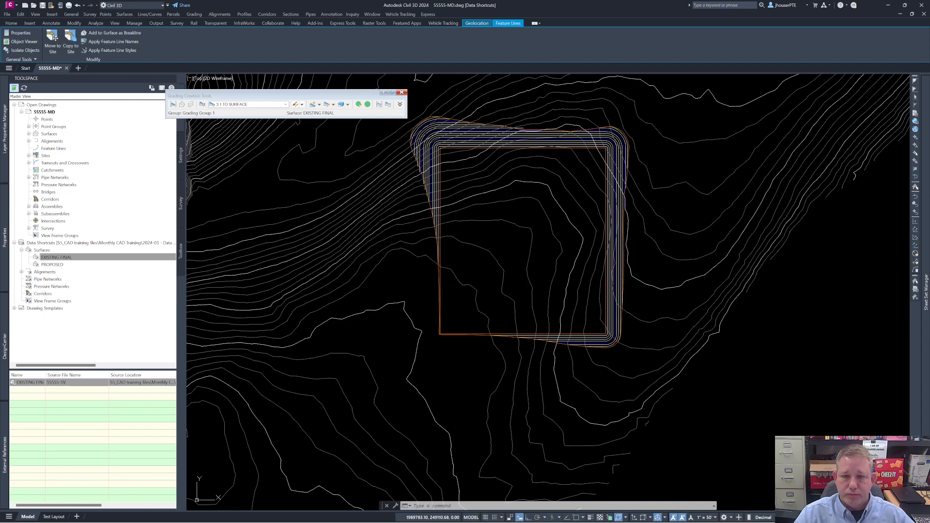
# Step: Close the grading creation tools and save the 55555-MD drawing
pyautogui.scroll(3, 634, 255)
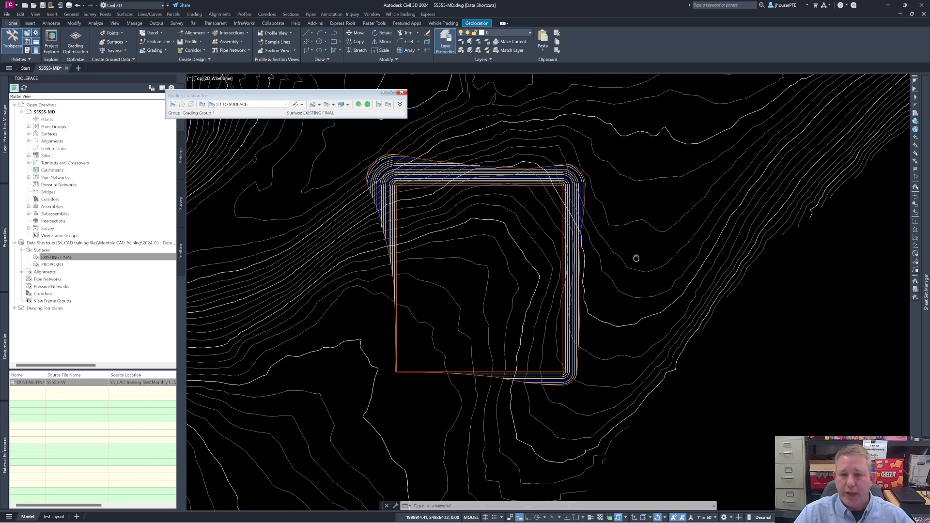
pyautogui.scroll(4, 559, 264)
pyautogui.moveTo(576, 264)
pyautogui.mouseDown(button='middle')
pyautogui.moveTo(763, 217)
pyautogui.moveTo(763, 240)
pyautogui.mouseUp(button='middle')
pyautogui.scroll(-8, 762, 217)
pyautogui.scroll(4, 763, 217)
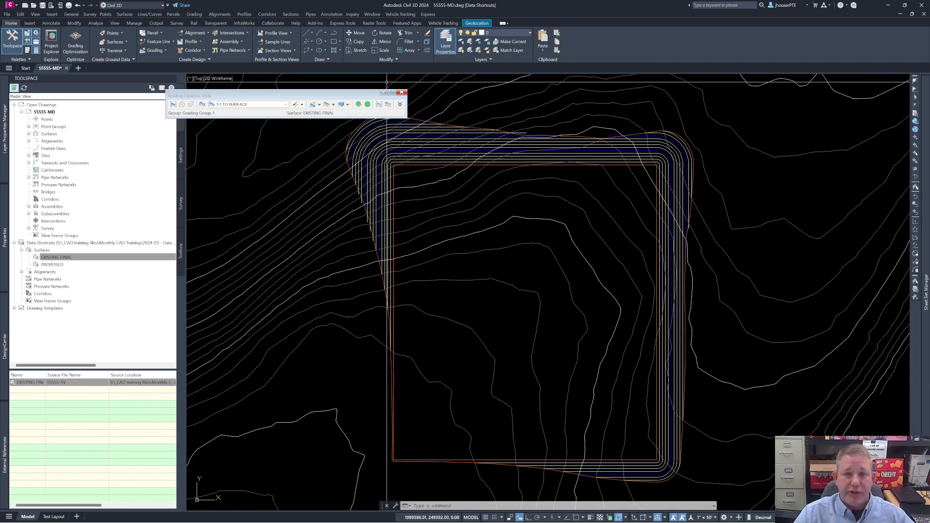
pyautogui.click(401, 92)
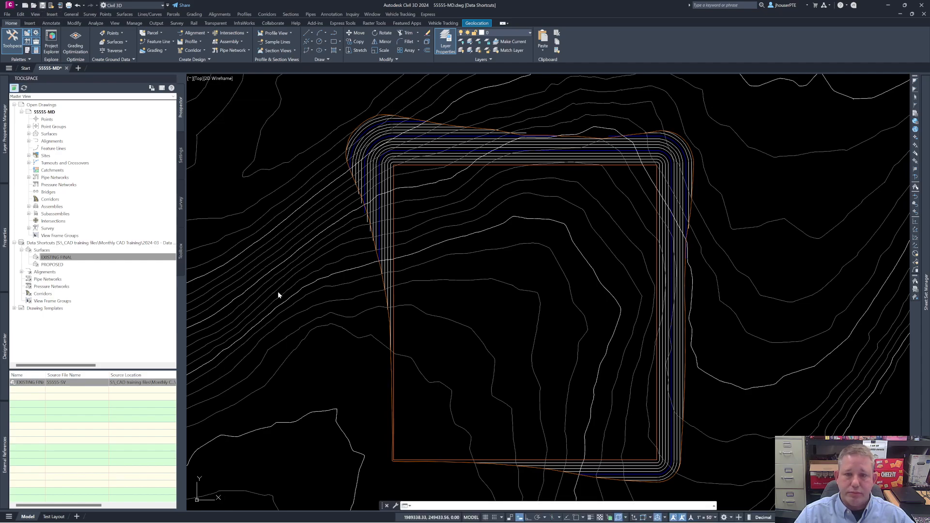
pyautogui.hotkey('ctrl', 's')
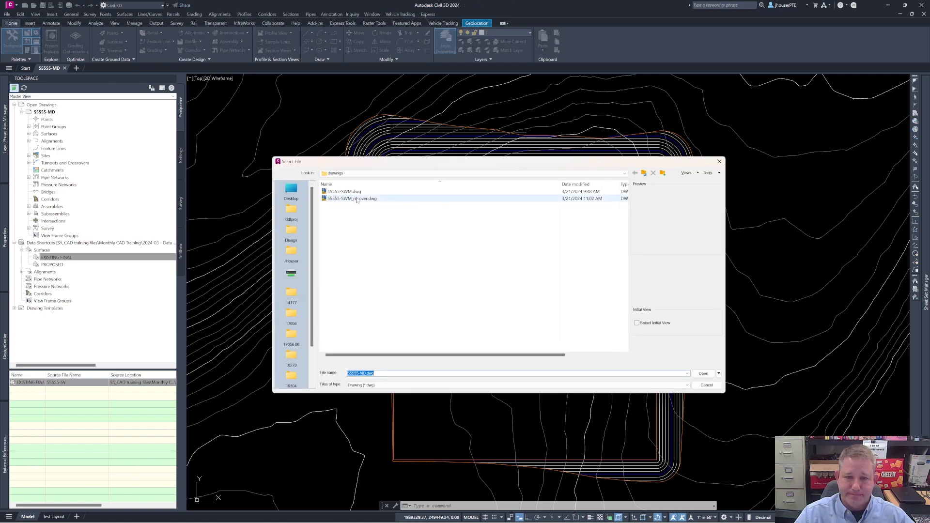
# Step: Open 55555-SWM.dwg and start a surface reference from the EXISTING FINAL data shortcut
pyautogui.click(352, 193)
pyautogui.click(695, 373)
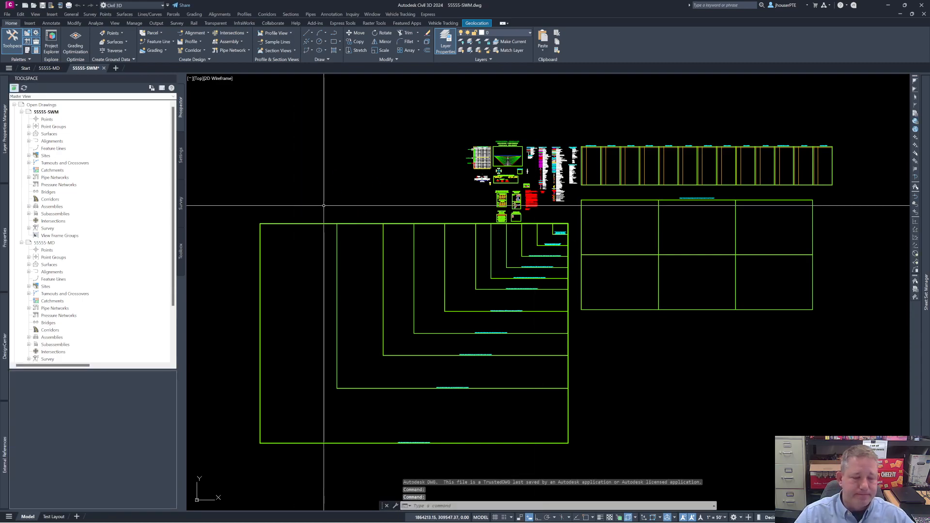
pyautogui.scroll(-3, 72, 257)
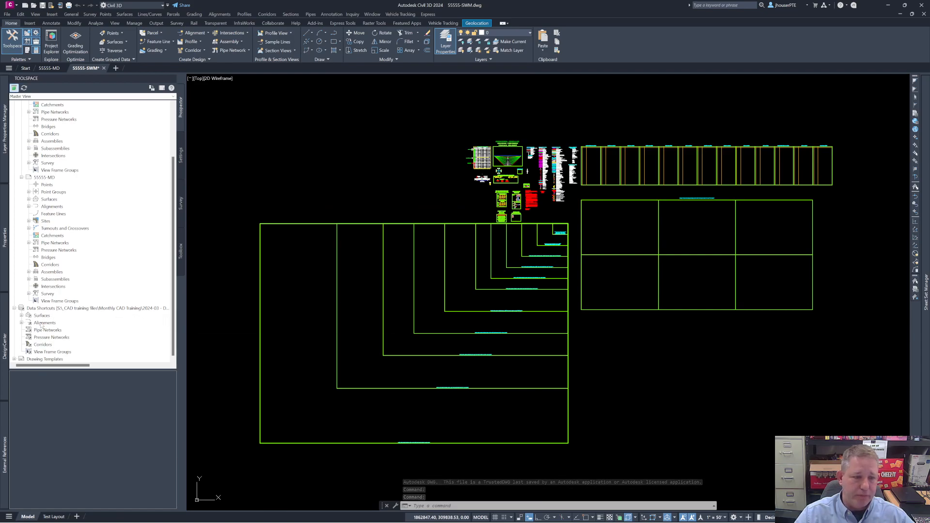
pyautogui.click(22, 316)
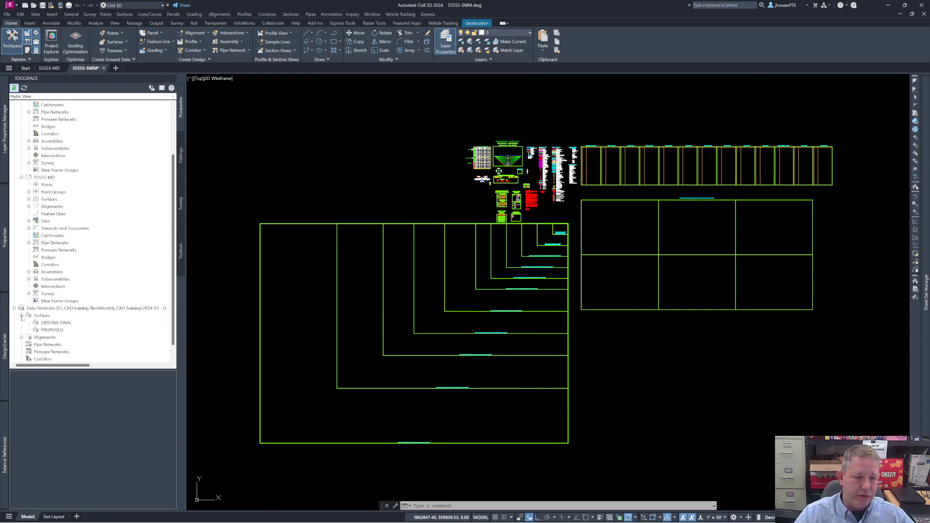
pyautogui.click(58, 322)
pyautogui.rightClick(62, 324)
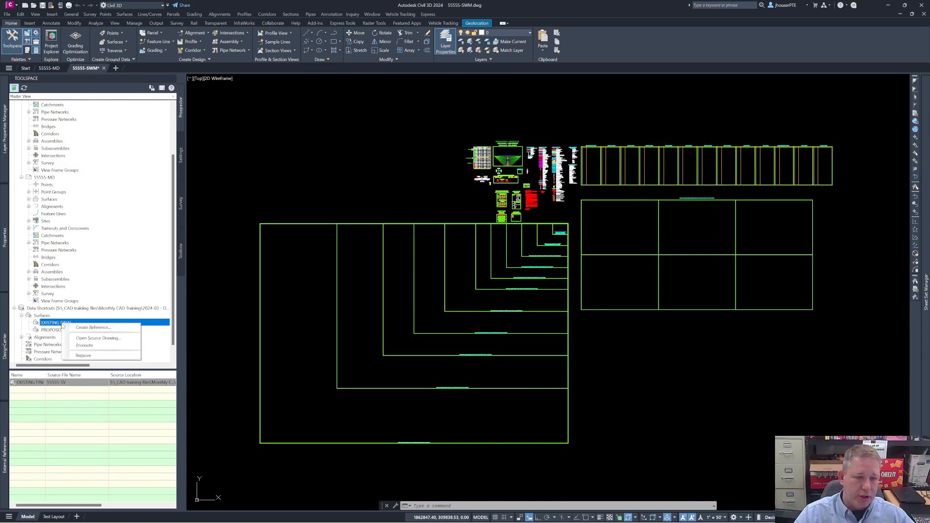
pyautogui.click(80, 328)
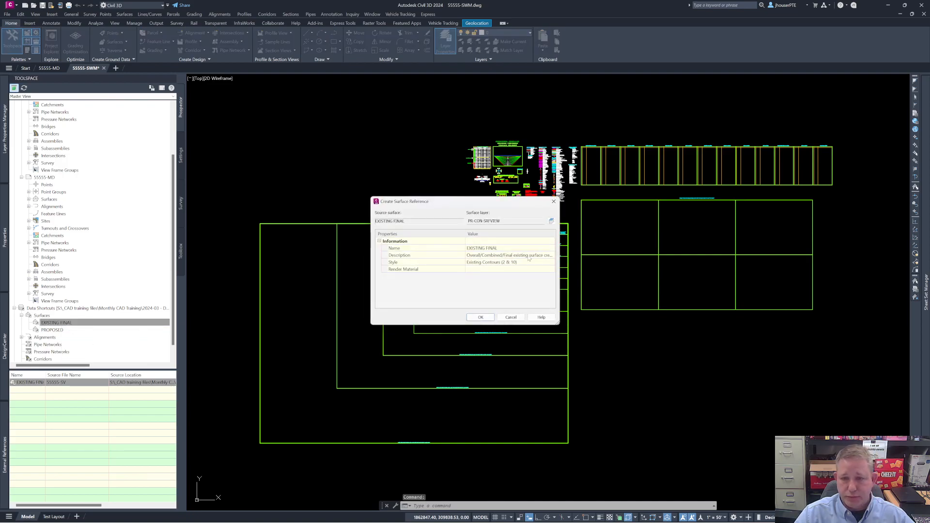
# Step: Set the EXISTING FINAL reference's surface style to Existing Contours (1 & 5)
pyautogui.click(551, 262)
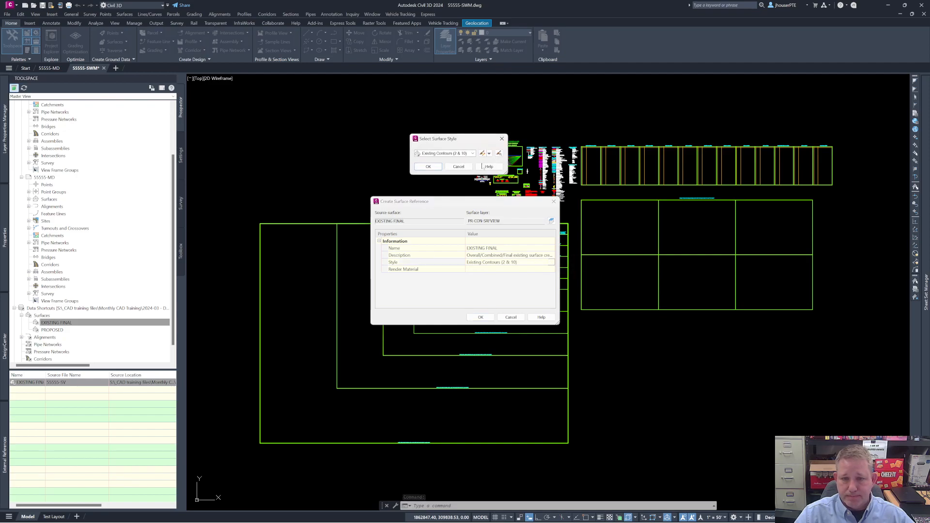
pyautogui.click(473, 153)
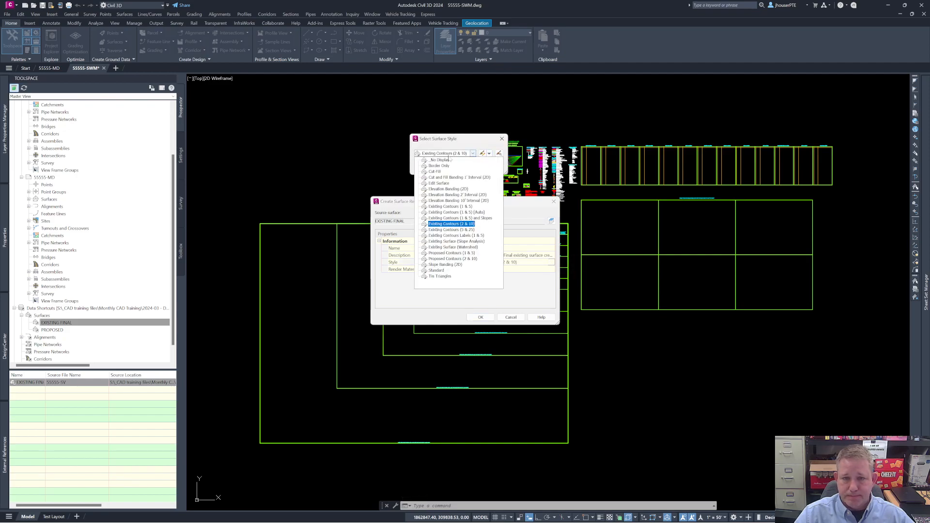
pyautogui.click(448, 207)
pyautogui.click(429, 167)
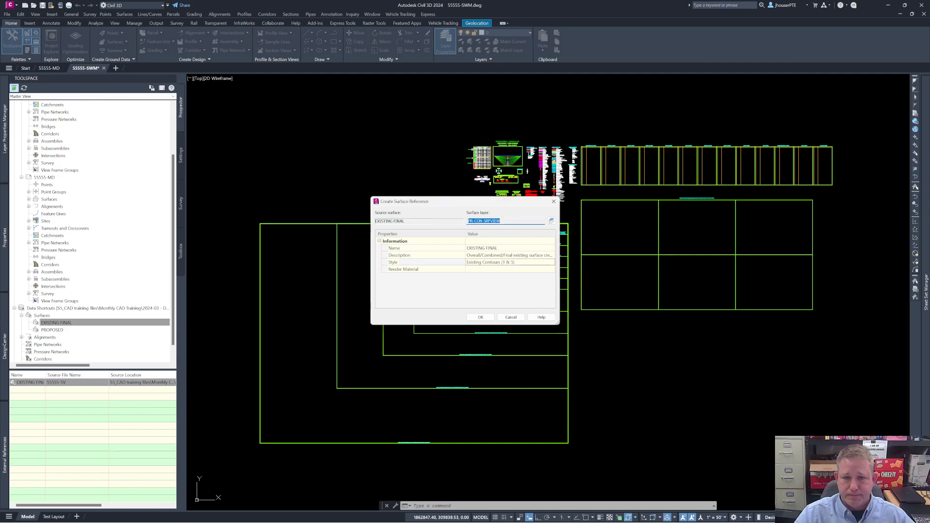
# Step: Assign the EXISTING FINAL reference to layer EX-CON-SRFVIEW and create the surface reference
pyautogui.click(551, 222)
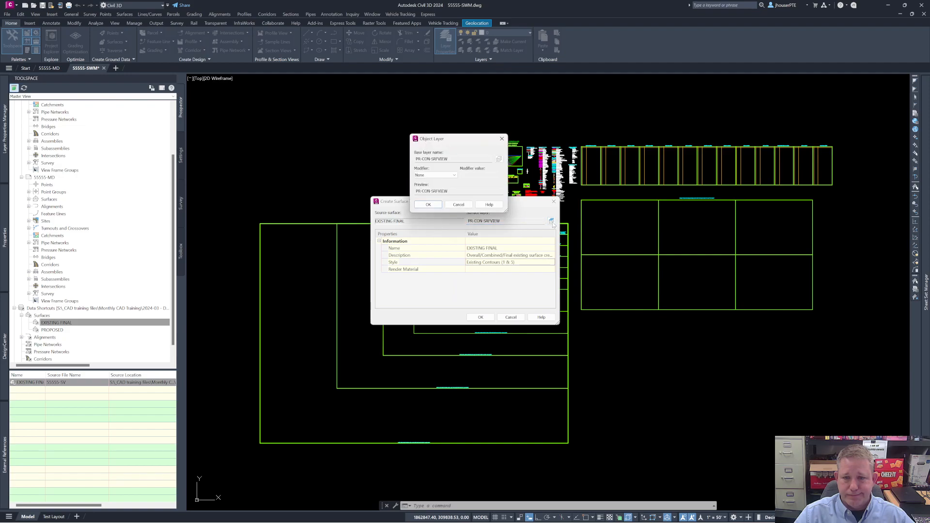
pyautogui.click(499, 160)
pyautogui.moveTo(537, 197); pyautogui.dragTo(540, 172)
pyautogui.click(339, 158)
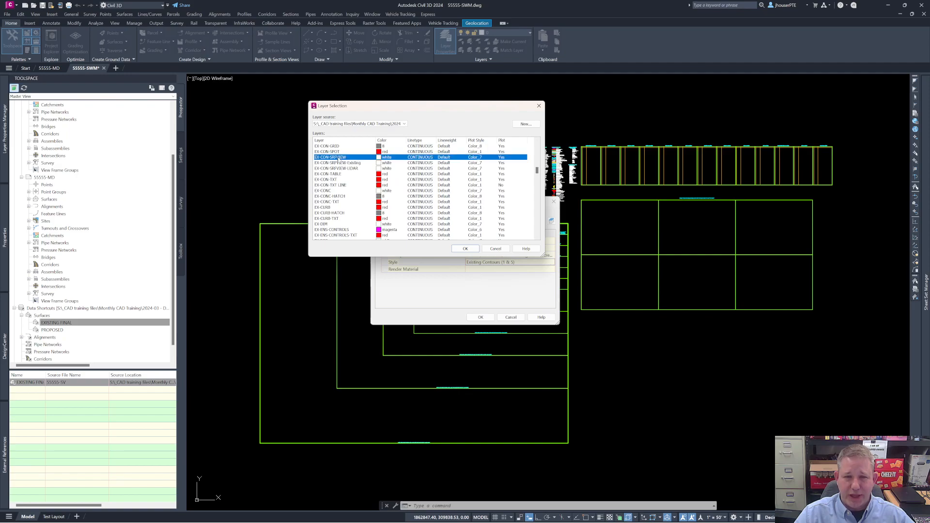
pyautogui.click(471, 250)
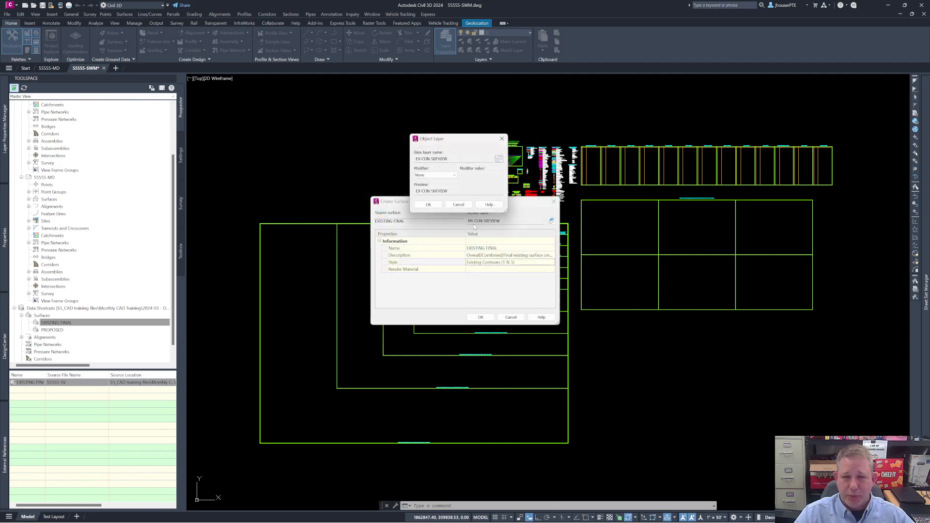
pyautogui.click(427, 205)
pyautogui.click(481, 318)
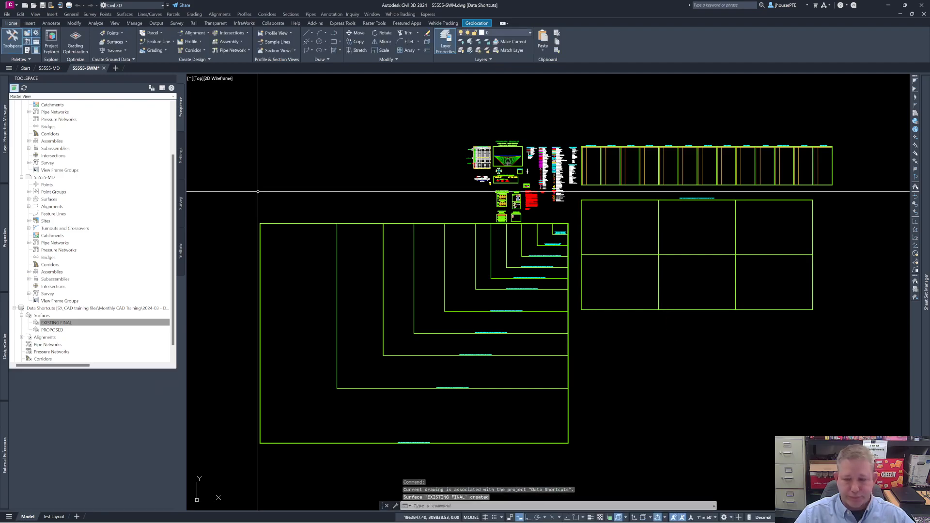
# Step: Zoom to the drawing extents and examine the referenced EXISTING FINAL contours
pyautogui.write('z')
pyautogui.press('Return')
pyautogui.write('e')
pyautogui.press('Return')
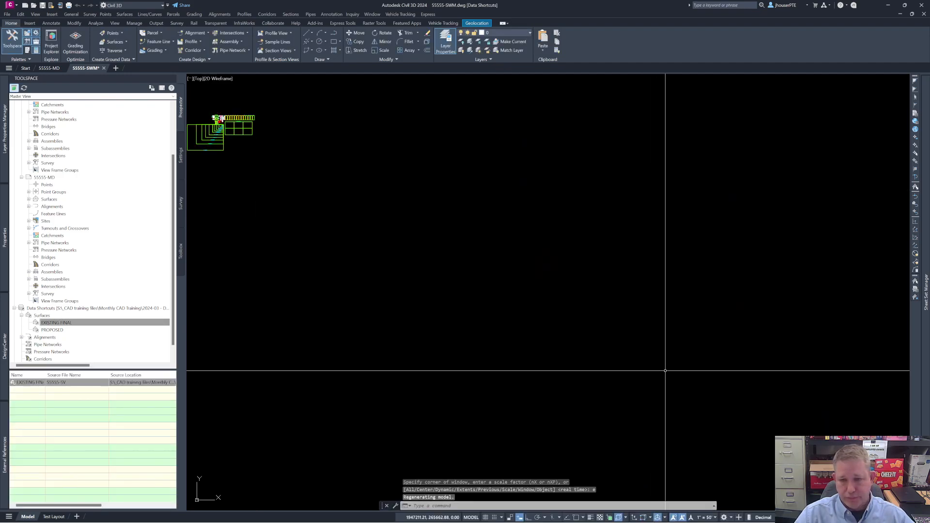
pyautogui.scroll(8, 504, 320)
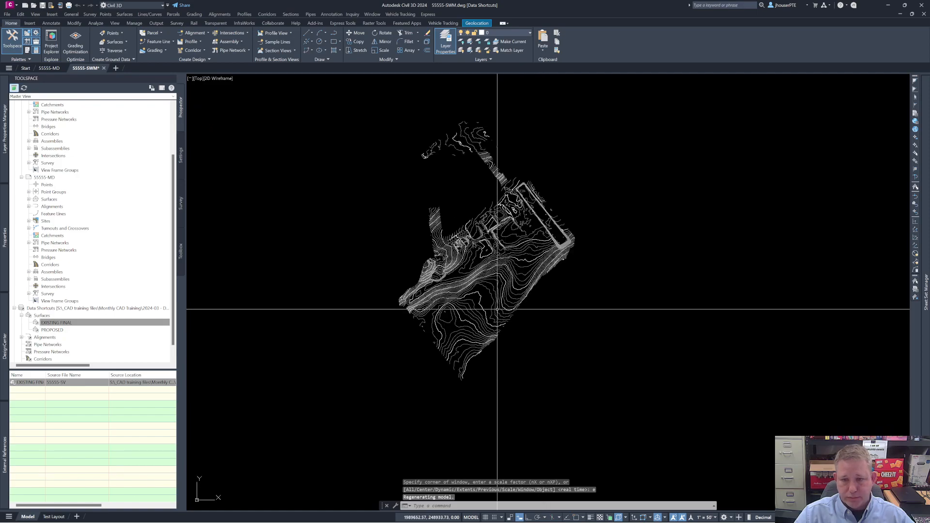
pyautogui.scroll(3, 484, 247)
pyautogui.scroll(-2, 487, 252)
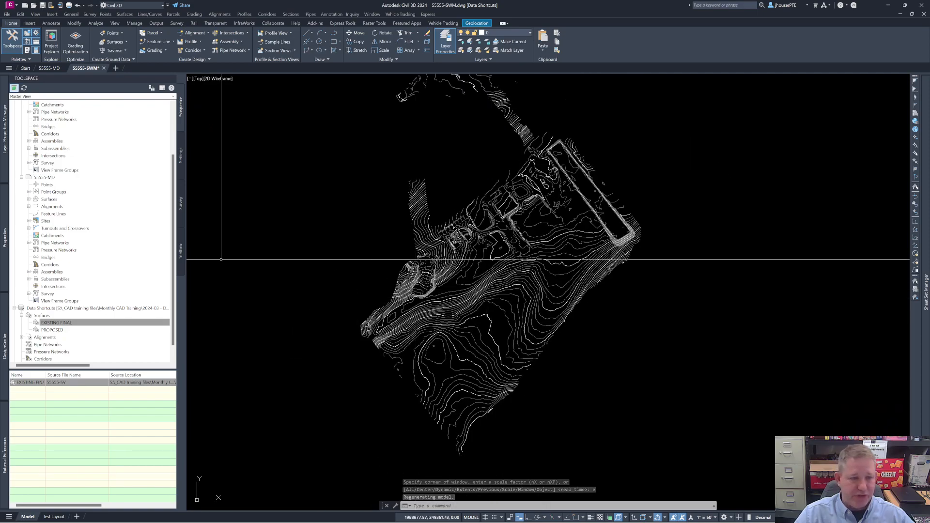
# Step: Create a reference to the PROPOSED surface data shortcut with style Proposed Contours (1 & 5) and save the drawing
pyautogui.click(60, 330)
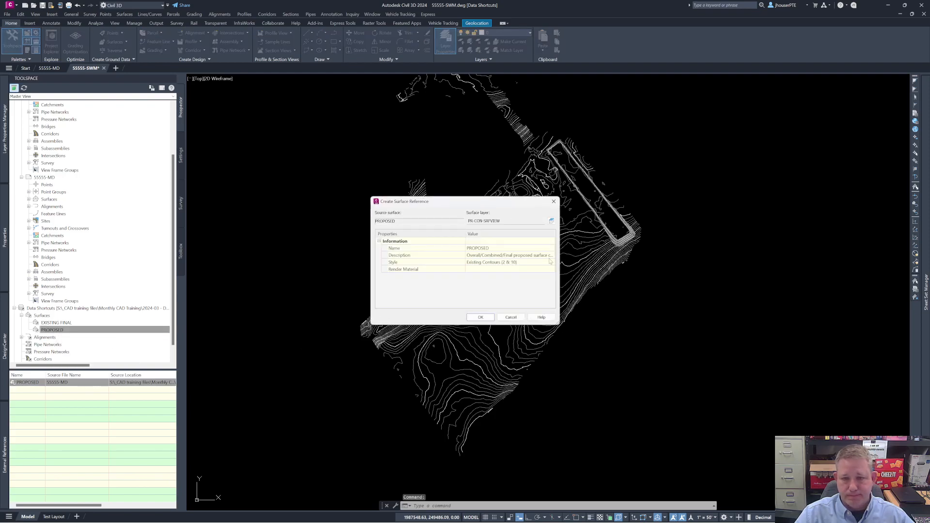
pyautogui.click(531, 264)
pyautogui.click(552, 263)
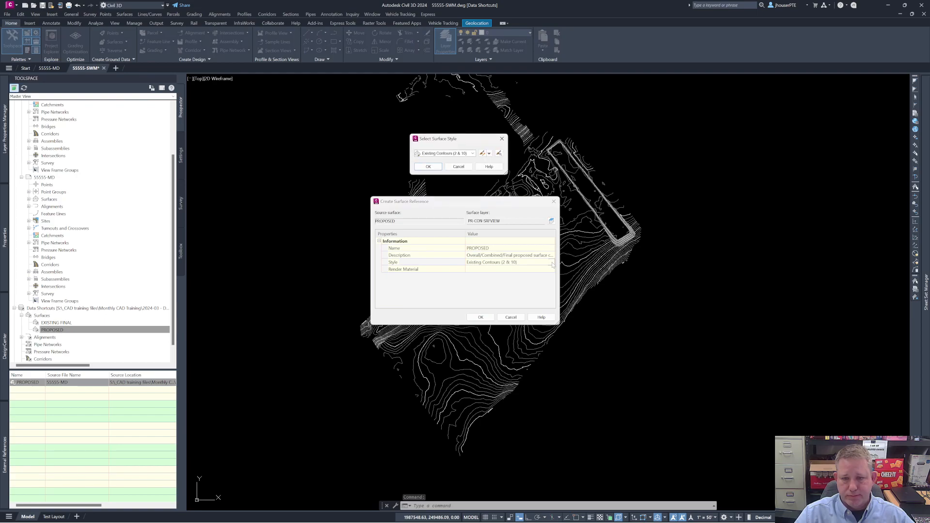
pyautogui.click(472, 154)
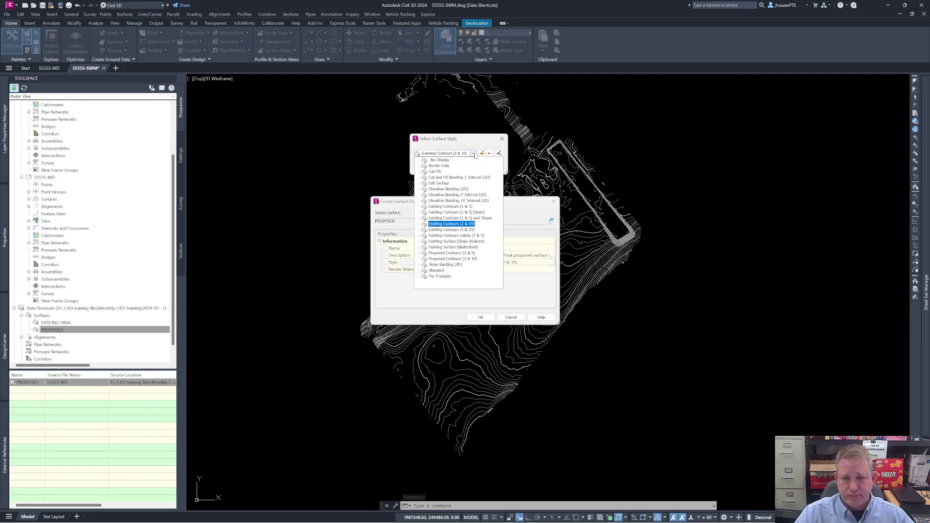
pyautogui.click(450, 254)
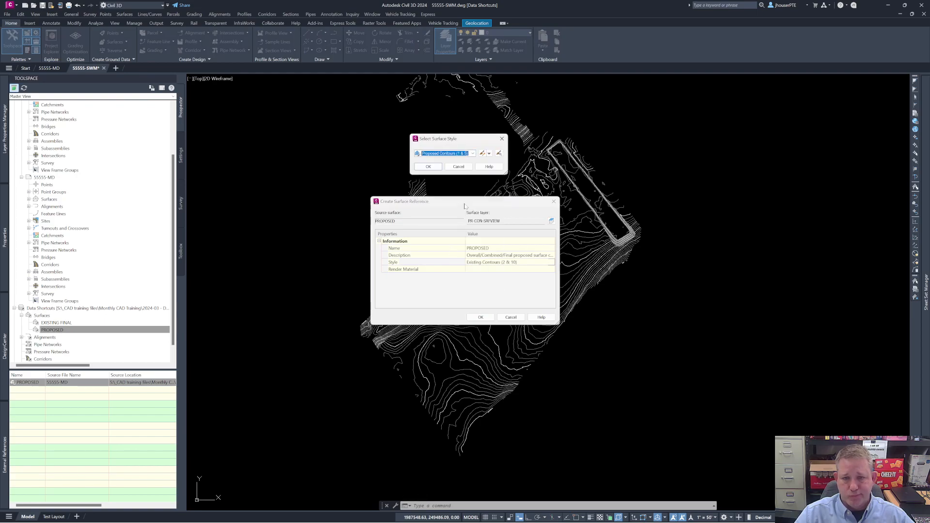
pyautogui.click(429, 167)
pyautogui.click(483, 320)
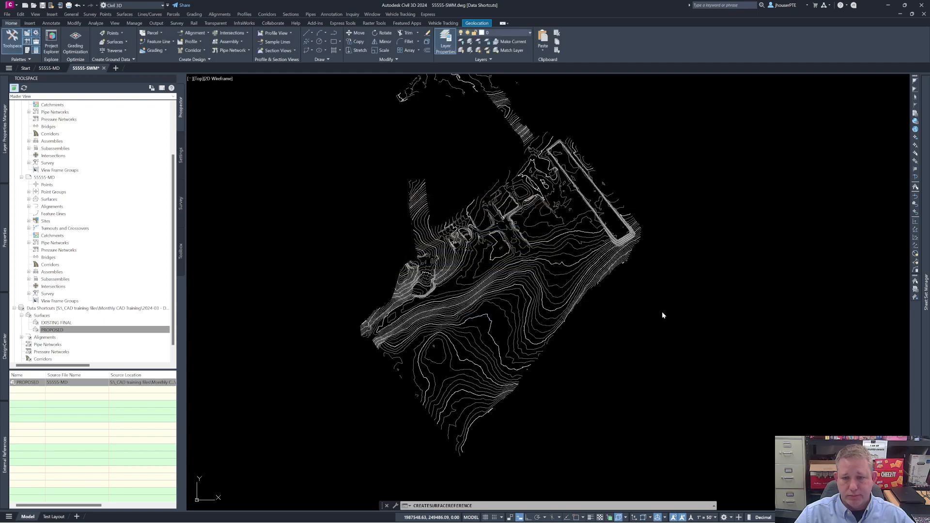
pyautogui.scroll(5, 524, 296)
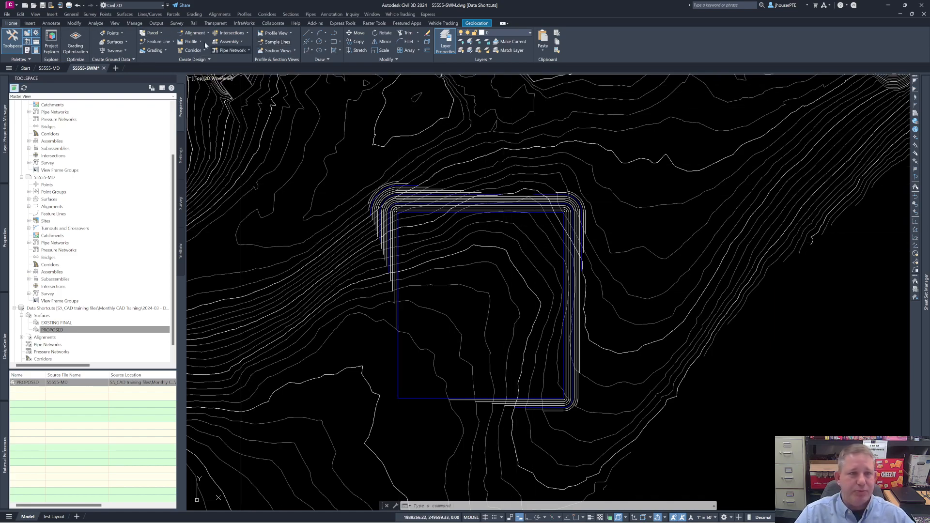
pyautogui.click(42, 6)
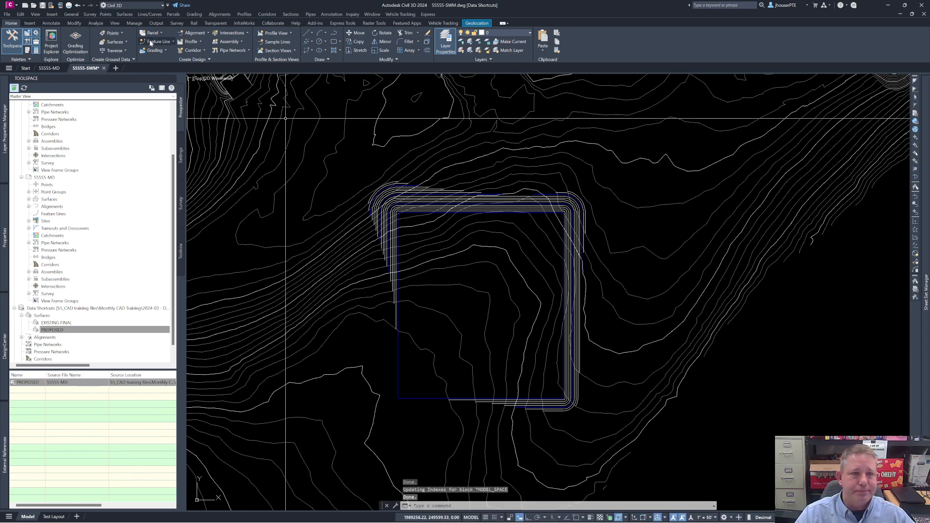
# Step: Start creating a pipe network with the PTE Storm Sewer parts list and EXISTING FINAL as its surface
pyautogui.click(236, 51)
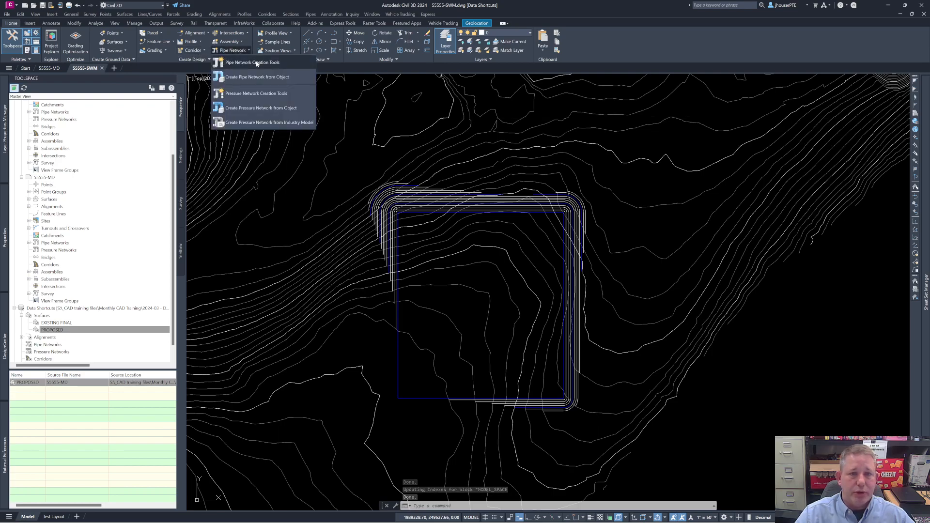
pyautogui.click(256, 62)
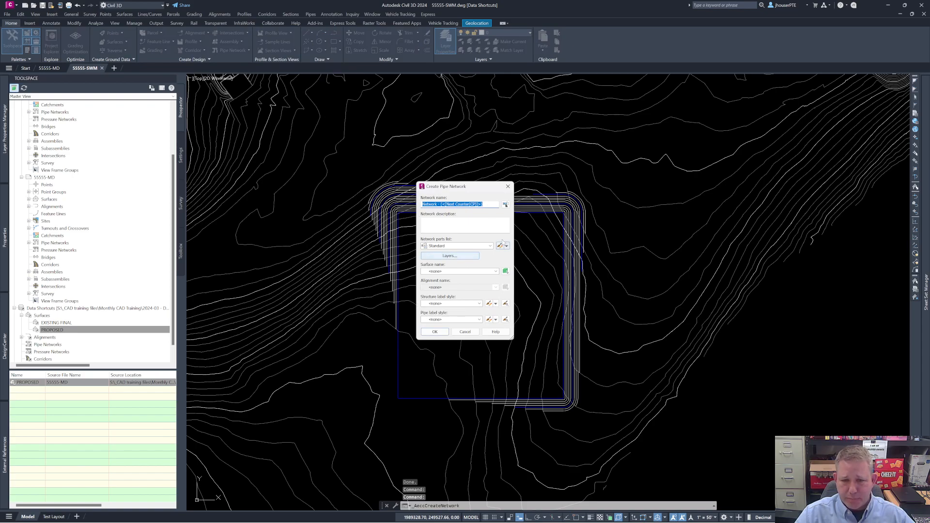
pyautogui.click(465, 245)
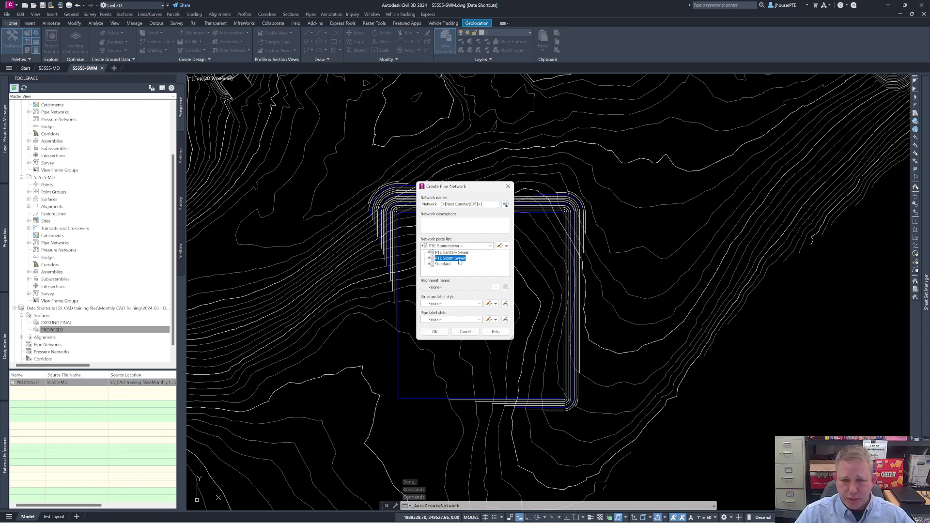
pyautogui.click(458, 258)
pyautogui.click(451, 272)
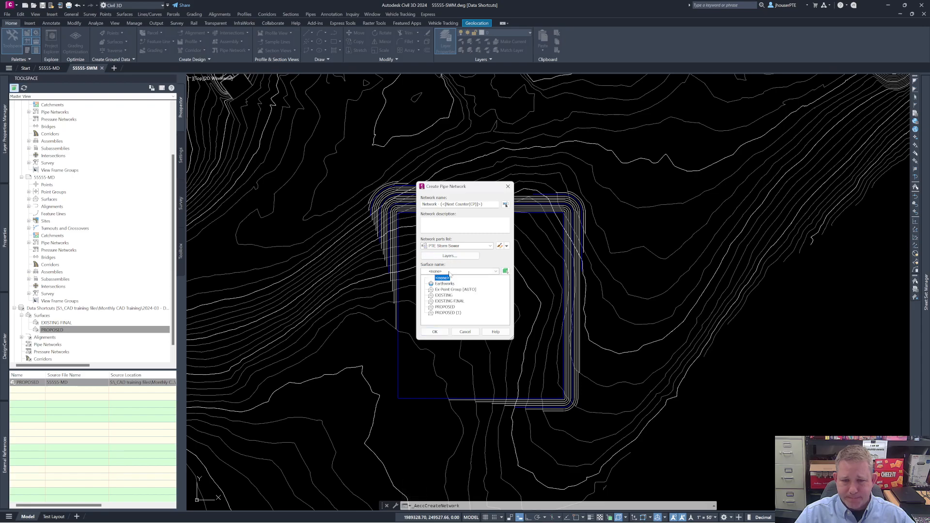
pyautogui.click(447, 312)
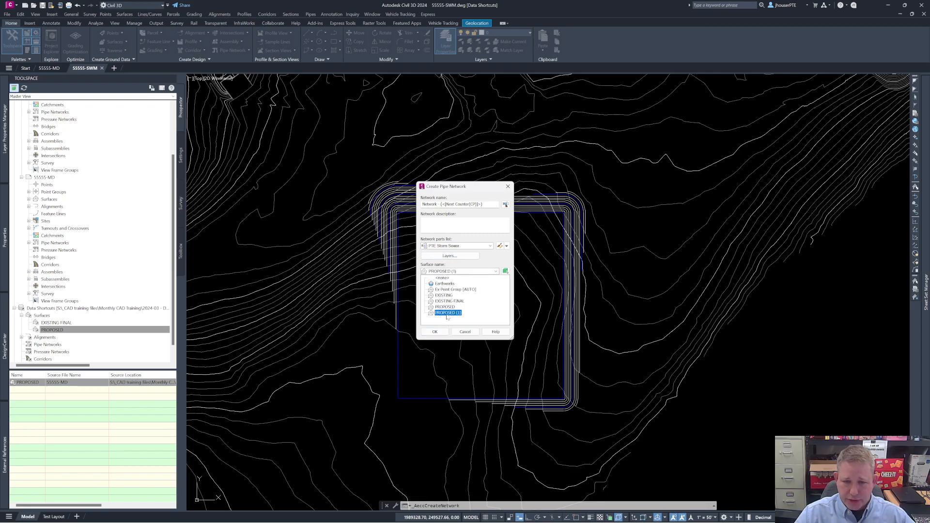
pyautogui.click(451, 302)
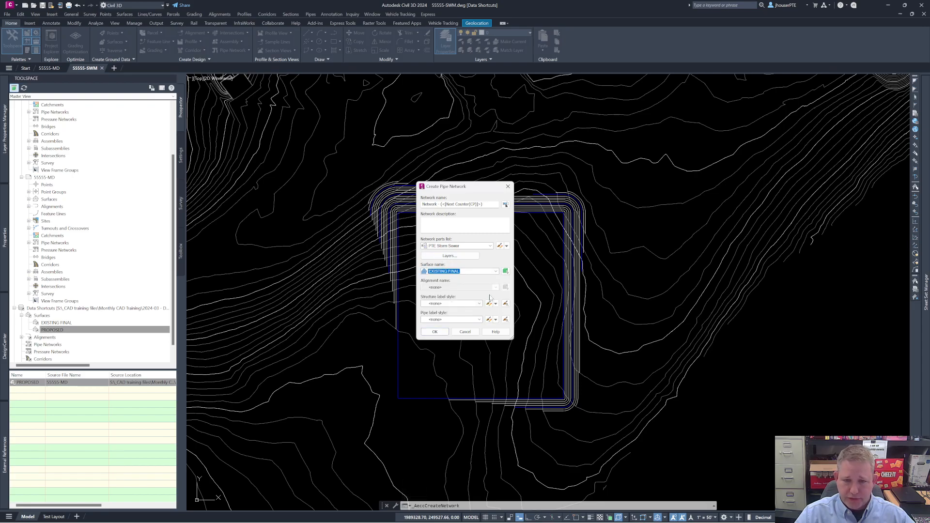
# Step: Set the structure label style to PTE STORM PLAN TAG and the pipe label style to Flow Arrow (Storm), and create the network
pyautogui.click(463, 303)
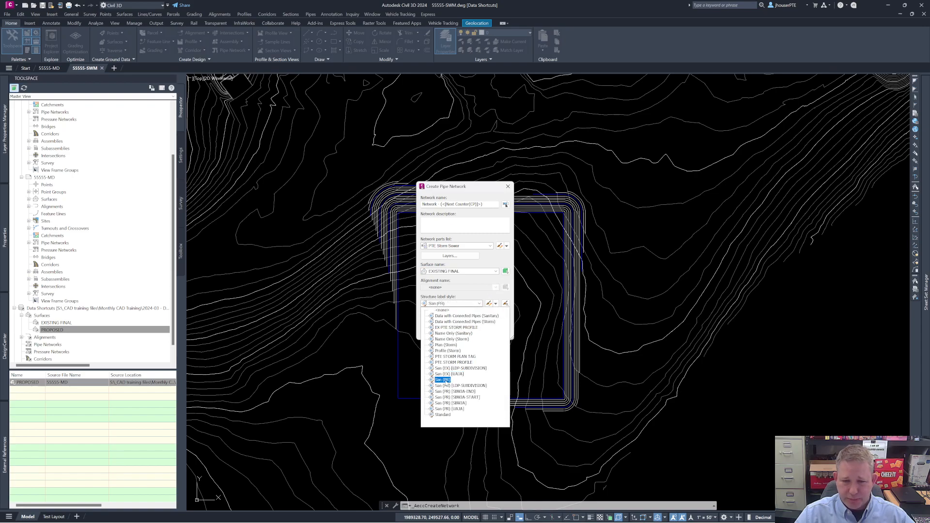
pyautogui.click(445, 380)
pyautogui.click(457, 303)
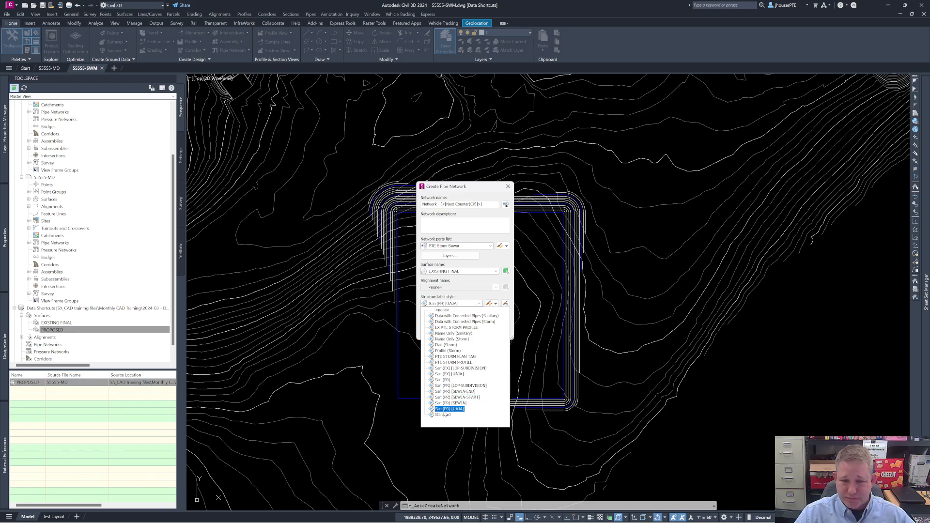
pyautogui.click(458, 356)
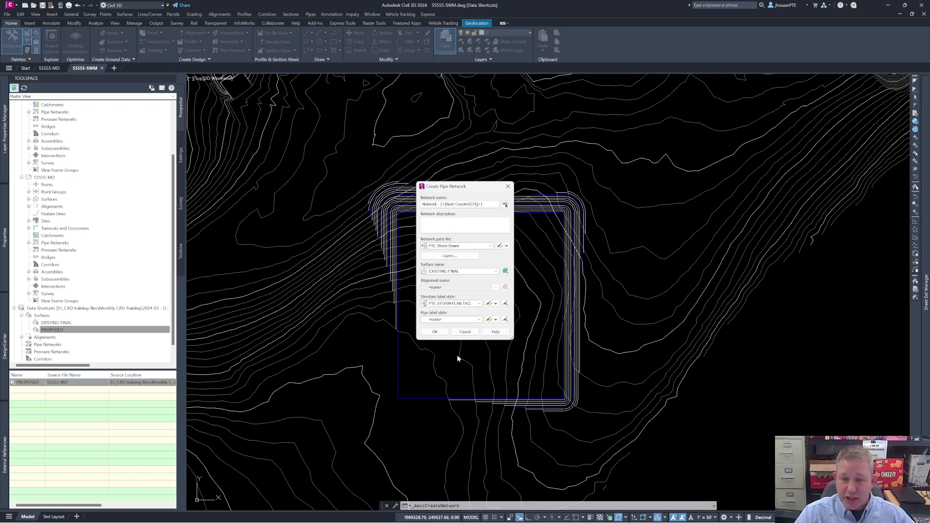
pyautogui.click(449, 321)
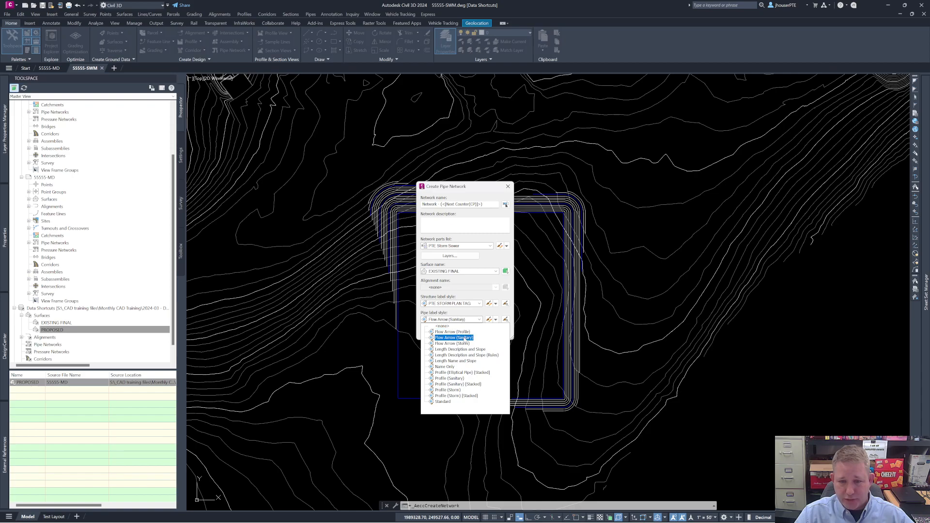
pyautogui.click(466, 343)
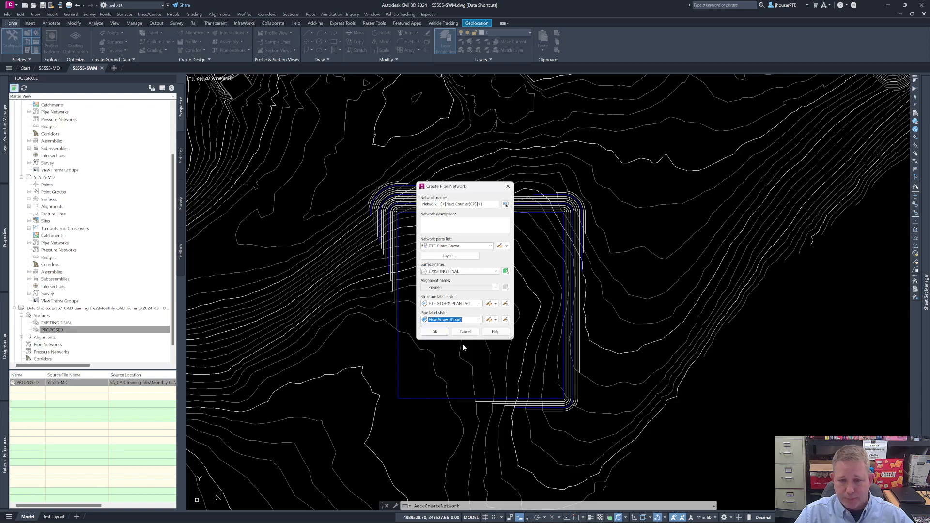
pyautogui.click(440, 334)
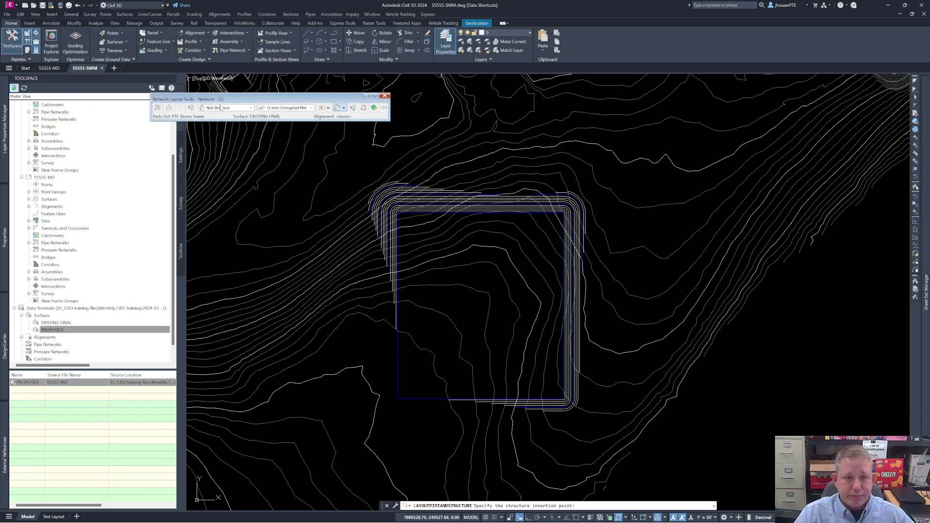
# Step: Choose the 2x4 Type-M Top structure from PTE Type M Inlets and the 24 inch HDPE pipe from N12 HDPE for layout
pyautogui.click(250, 108)
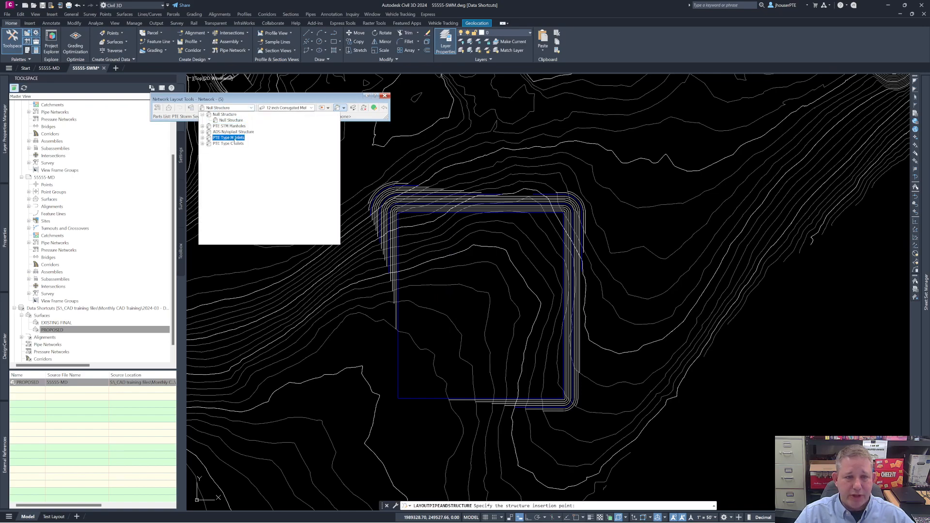
pyautogui.click(202, 137)
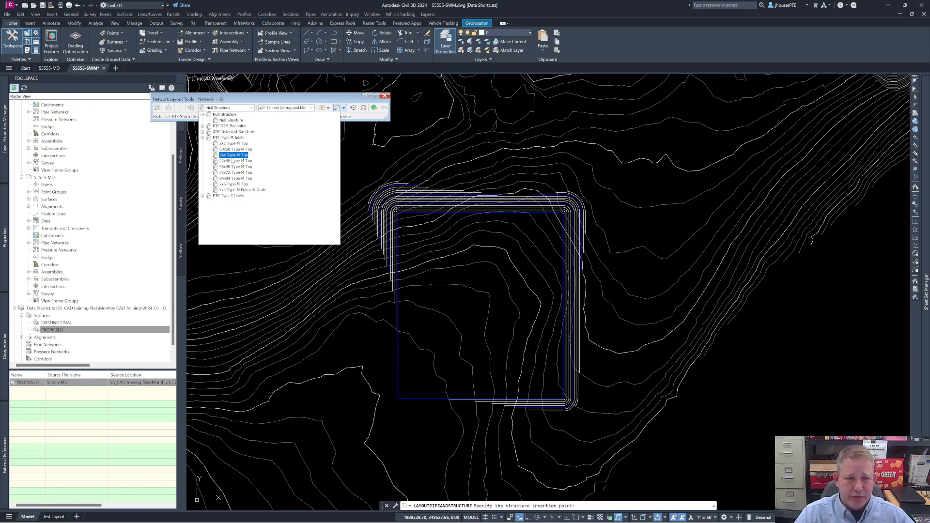
pyautogui.click(230, 156)
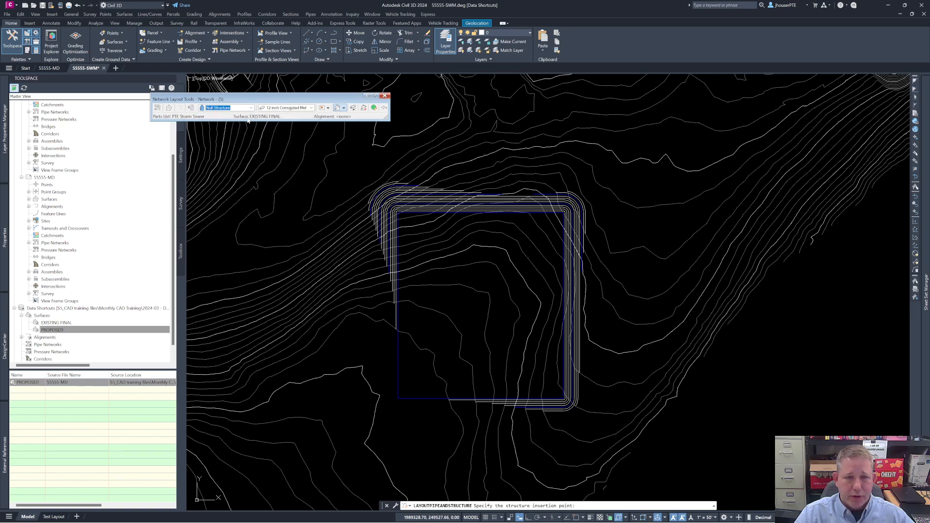
pyautogui.click(311, 107)
pyautogui.scroll(-5, 343, 208)
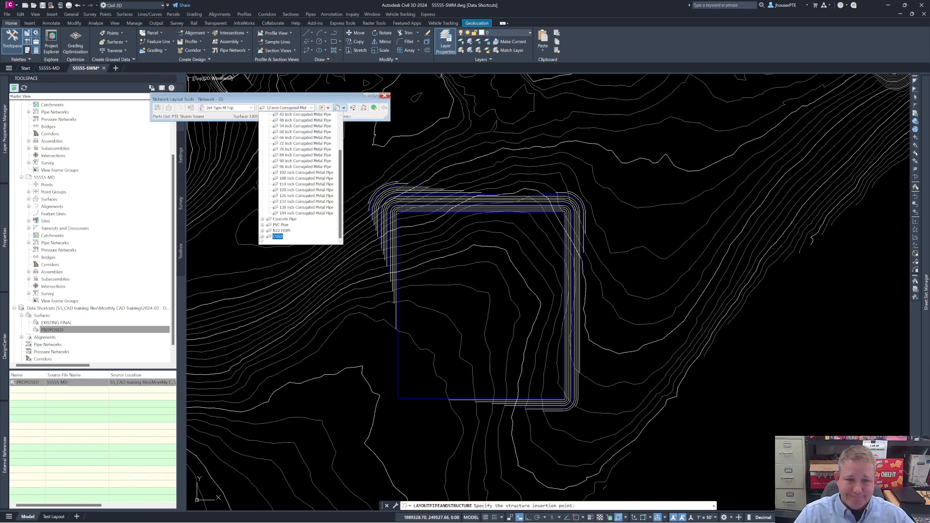
pyautogui.click(263, 233)
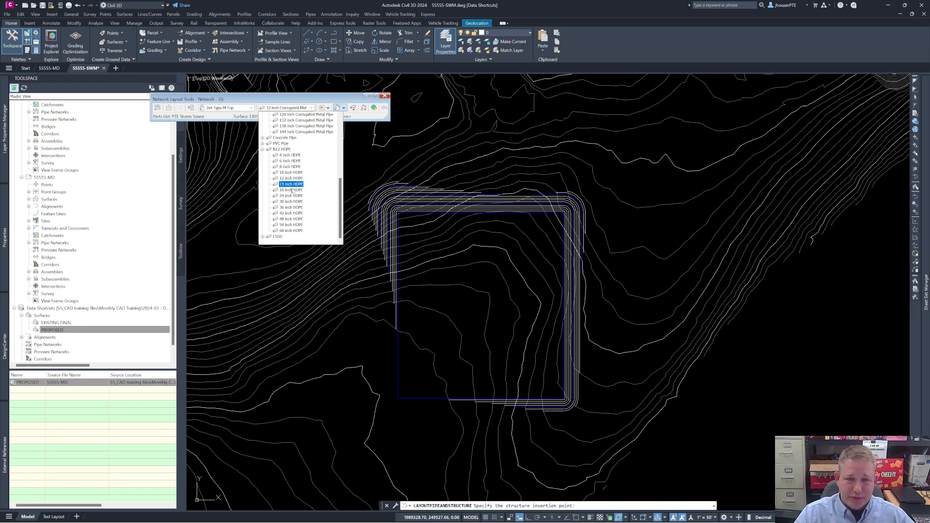
pyautogui.click(293, 196)
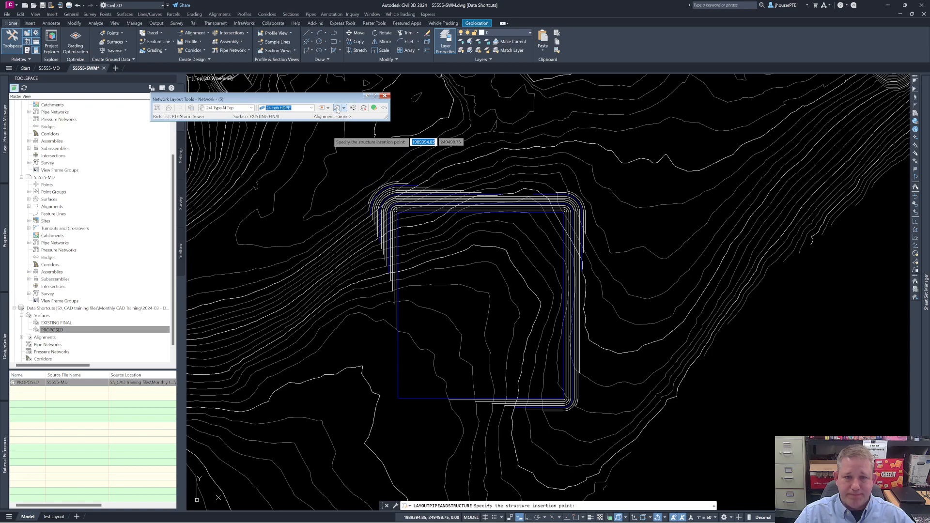
# Step: Lay out one pipe run from an inlet inside the pad's northwest part to a second inlet on the slope north of it
pyautogui.click(446, 251)
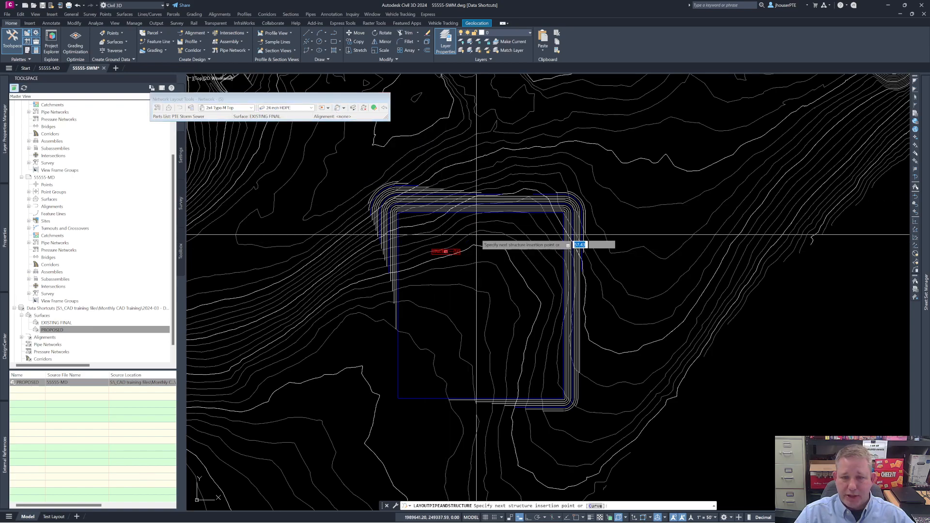
pyautogui.click(458, 189)
pyautogui.press('Return')
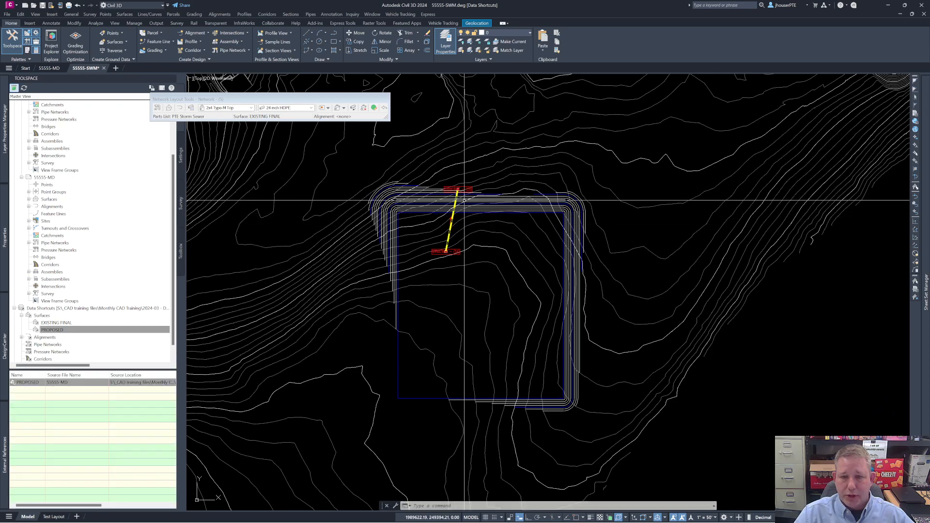
# Step: Erase the structure label at the north end of the pipe
pyautogui.scroll(6, 465, 200)
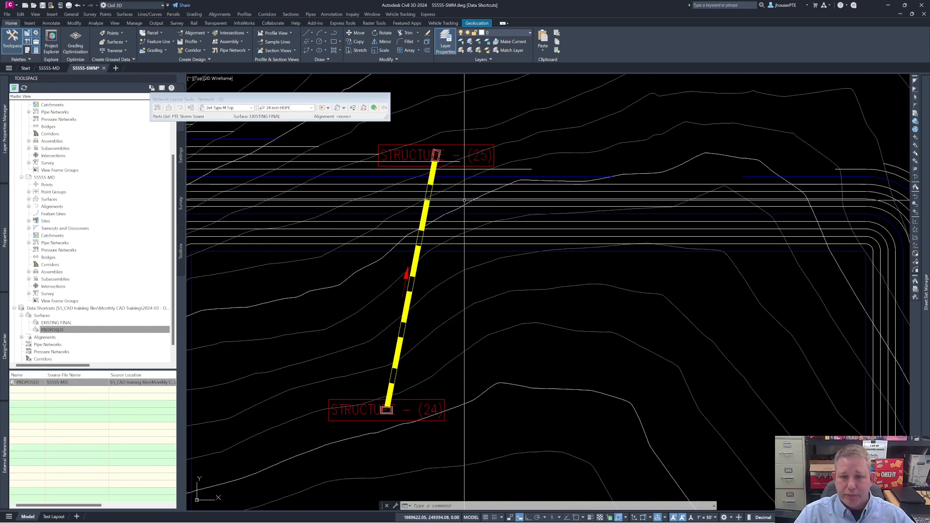
pyautogui.click(436, 145)
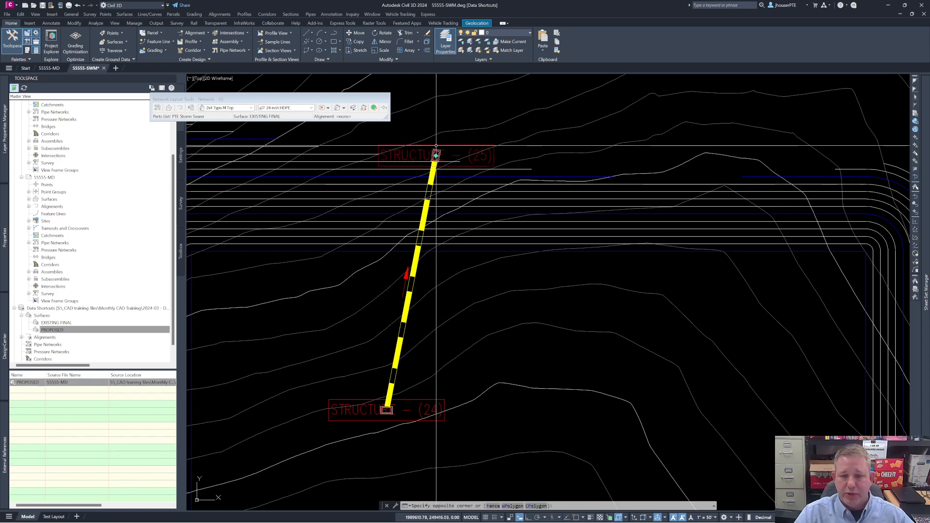
pyautogui.click(436, 165)
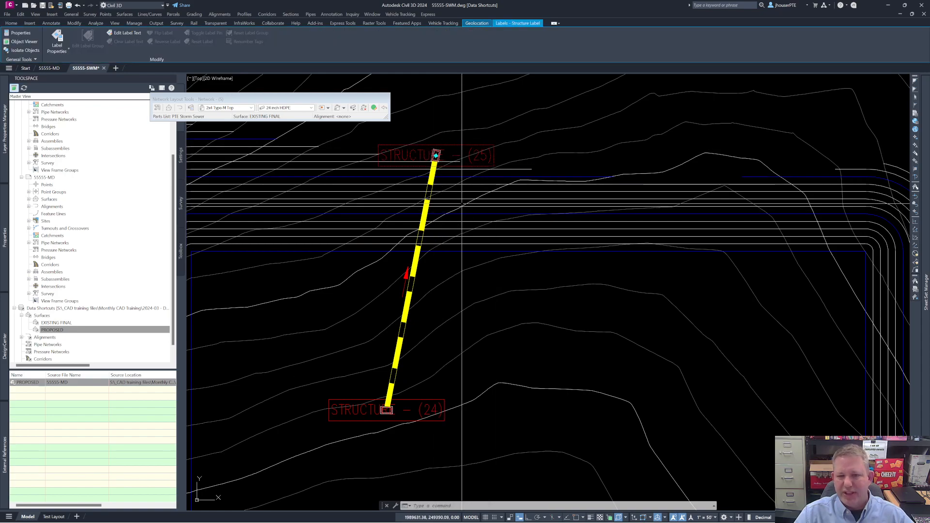
pyautogui.press('Escape')
# Step: Select the structure at the pipe's north end and bring up its editing commands
pyautogui.click(436, 155)
pyautogui.rightClick(405, 214)
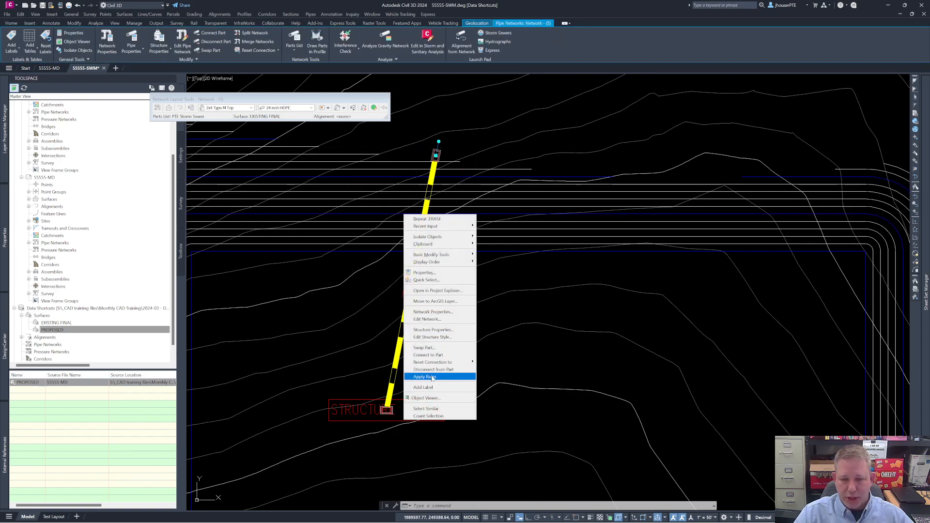
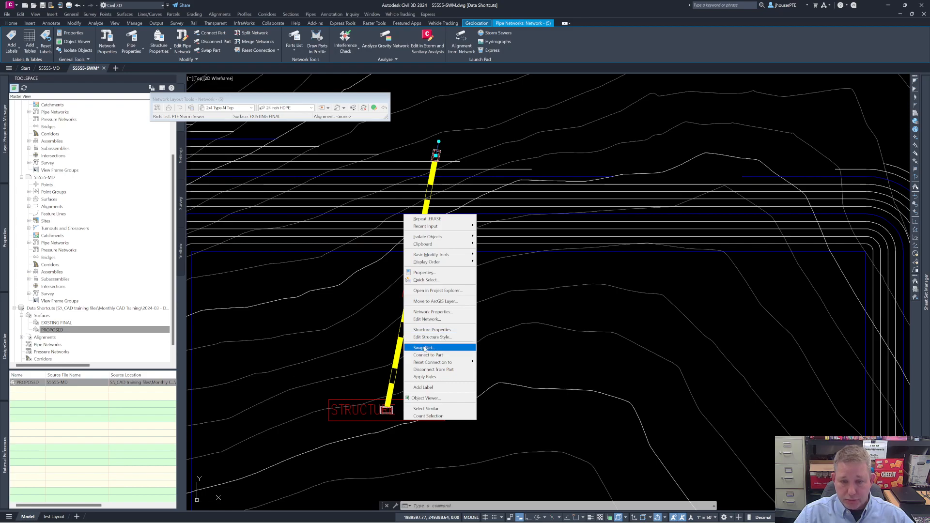
# Step: Swap the structure at the pipe's north end for the Null Structure part
pyautogui.click(424, 347)
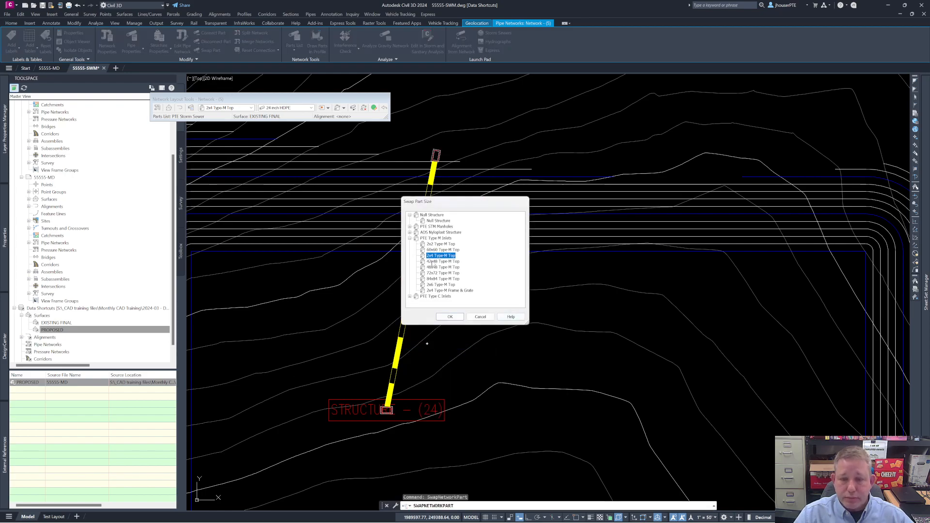
pyautogui.click(438, 221)
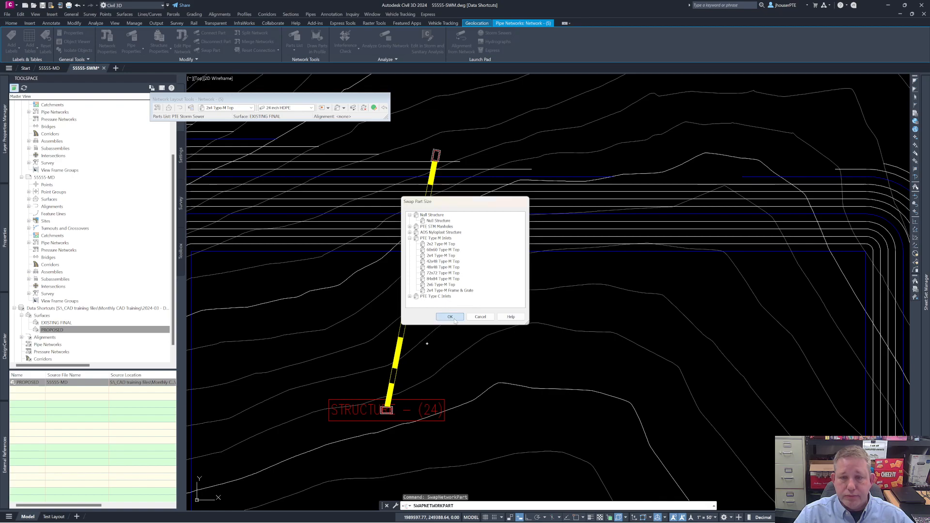
pyautogui.click(450, 317)
pyautogui.press('Escape')
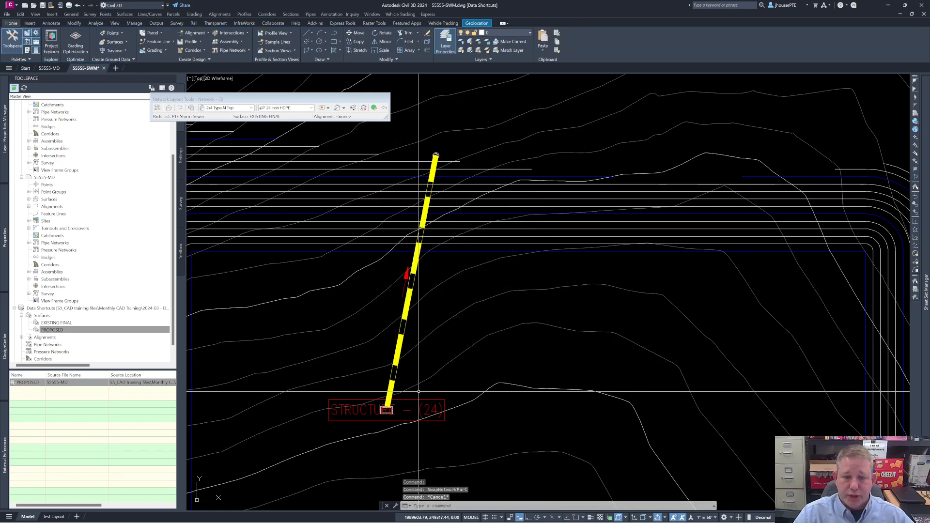
# Step: Set the reference surface of the inlet at the pipe's south end to PROPOSED (1) in its structure properties
pyautogui.click(425, 410)
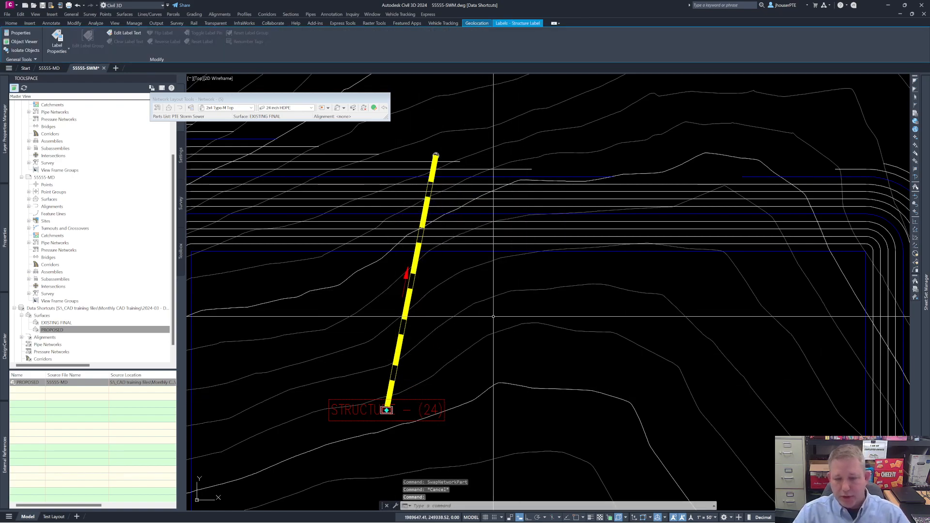
pyautogui.press('Escape')
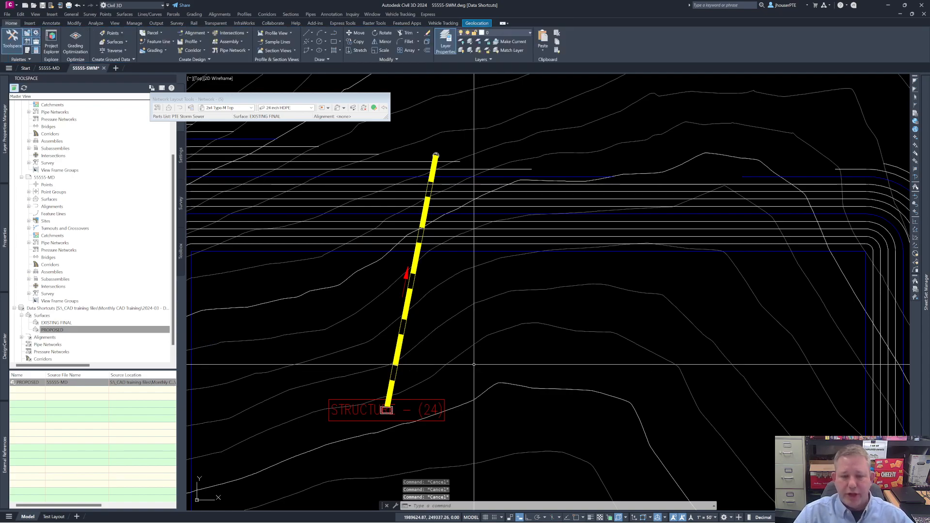
pyautogui.click(391, 411)
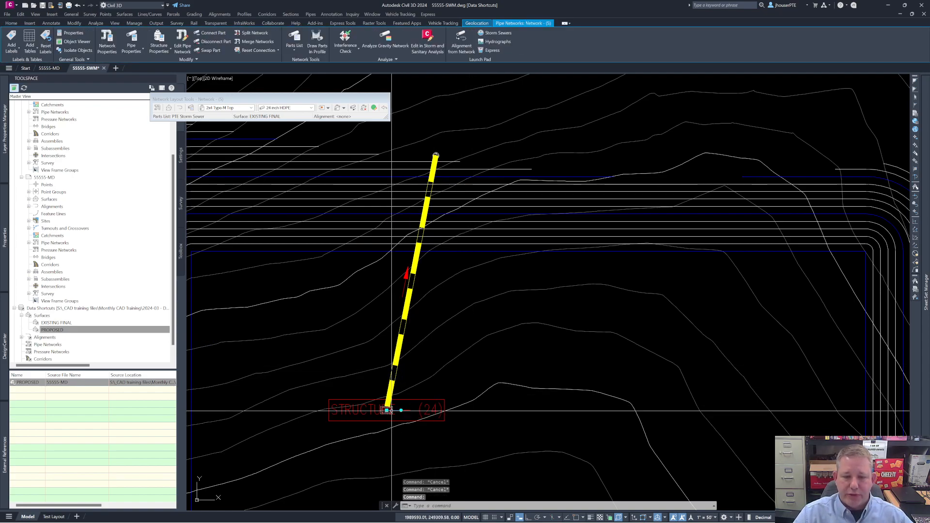
pyautogui.rightClick(391, 411)
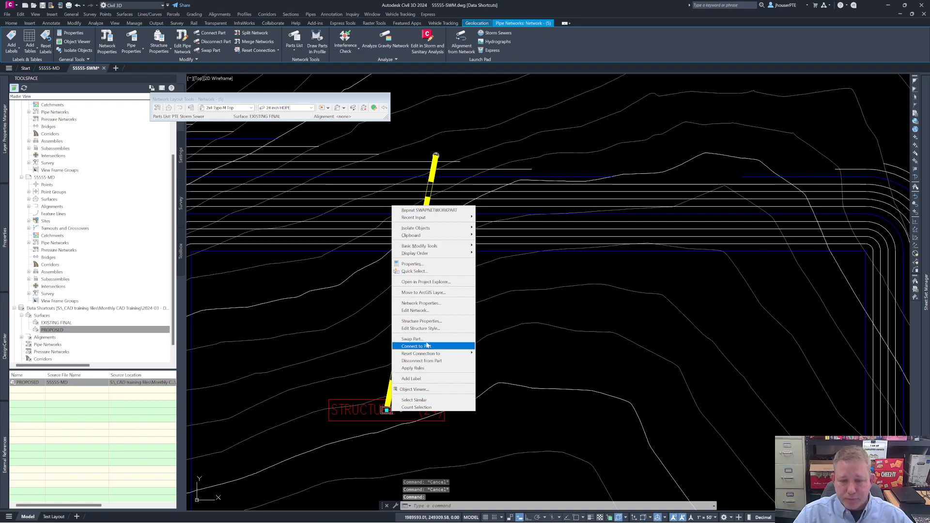
pyautogui.click(430, 322)
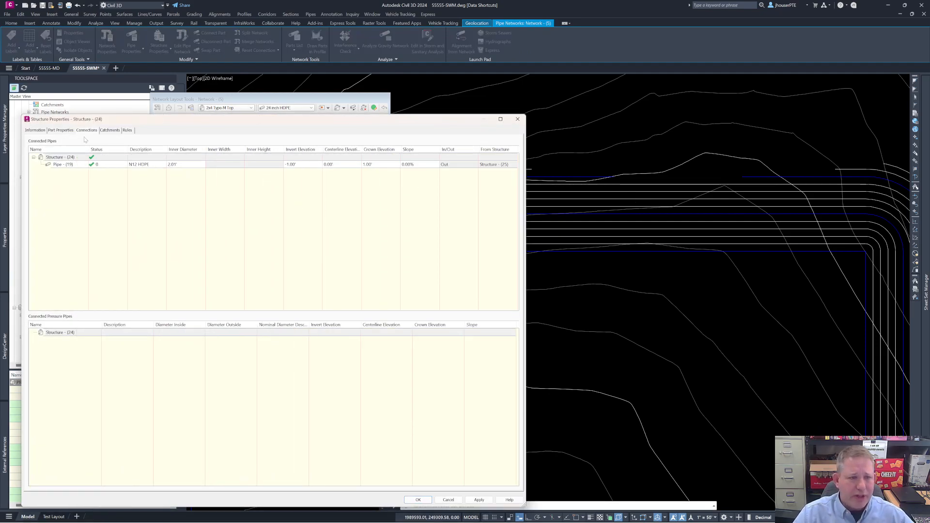
pyautogui.click(62, 130)
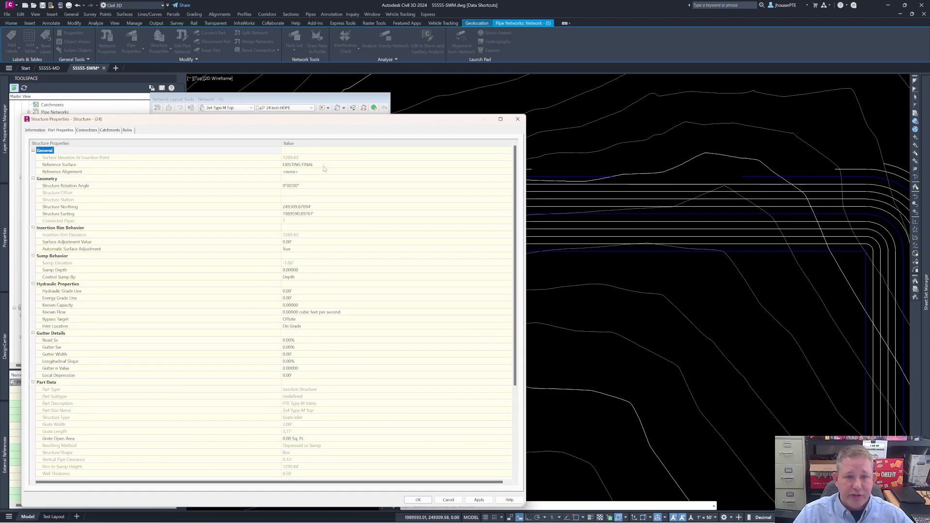
pyautogui.click(508, 165)
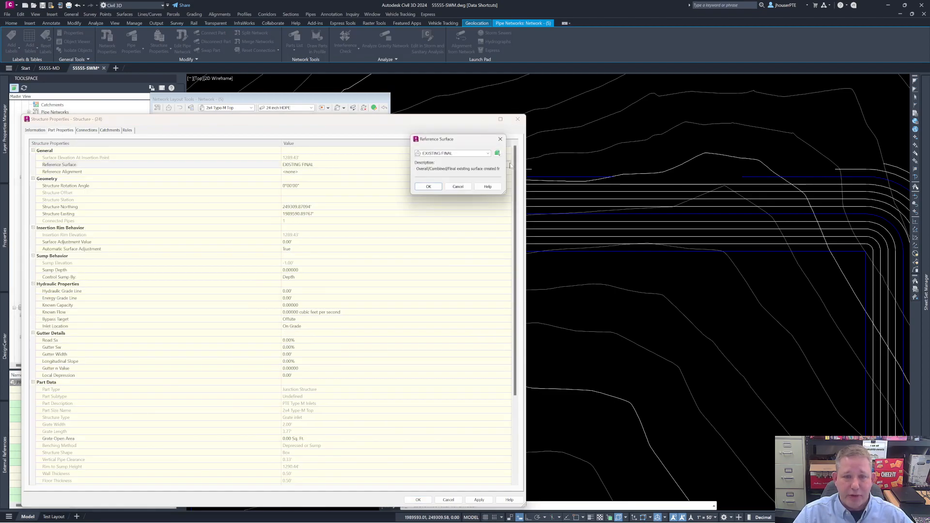
pyautogui.click(490, 154)
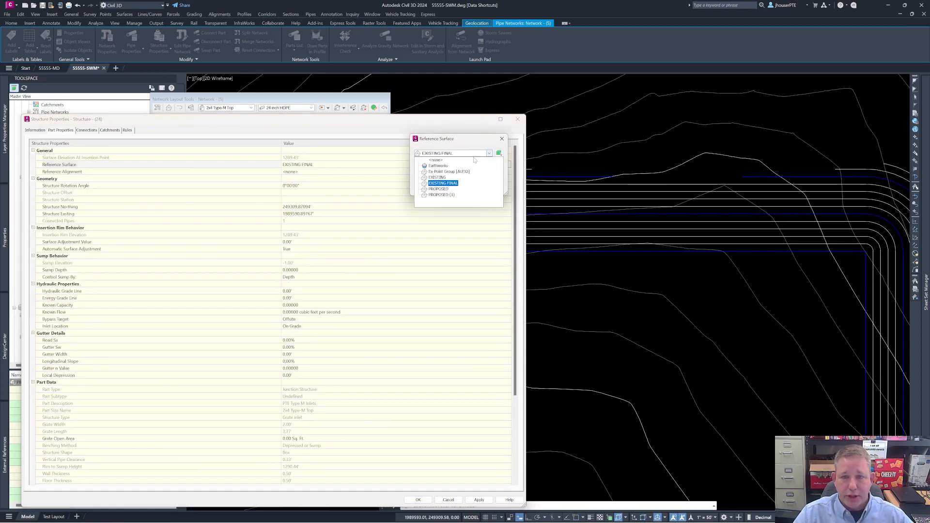
pyautogui.click(442, 196)
pyautogui.click(429, 188)
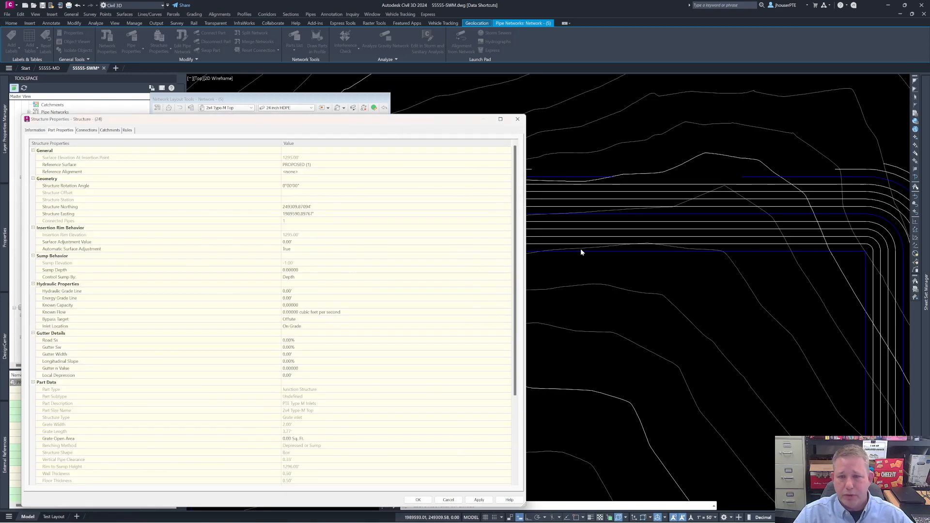
pyautogui.click(418, 500)
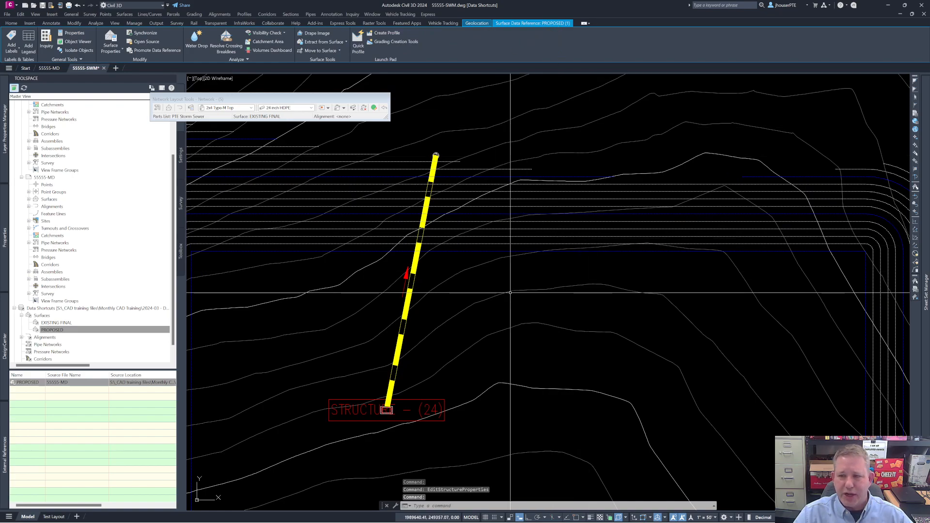
pyautogui.press('Escape')
pyautogui.press('Escape')
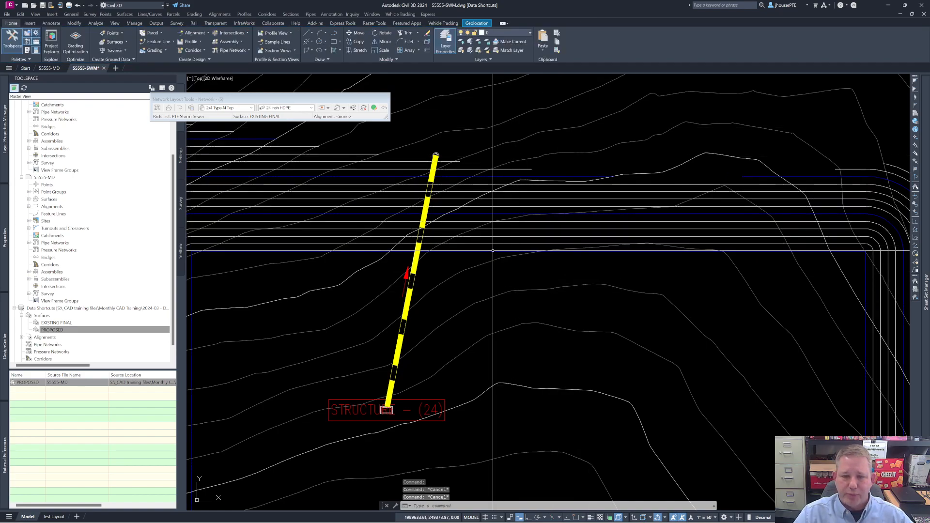
# Step: Review the part properties of the inlet at the pipe's south end for its reference surface and rim elevation
pyautogui.click(388, 411)
pyautogui.rightClick(392, 411)
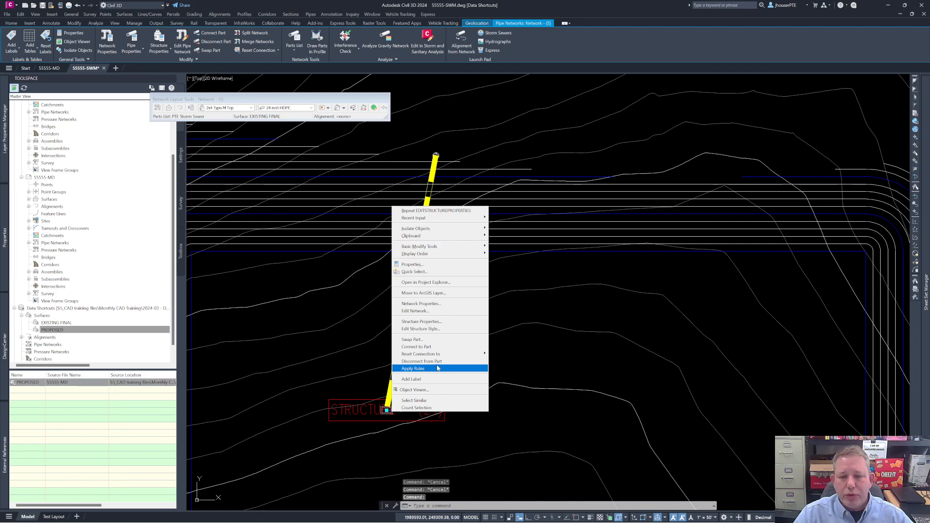
pyautogui.click(433, 323)
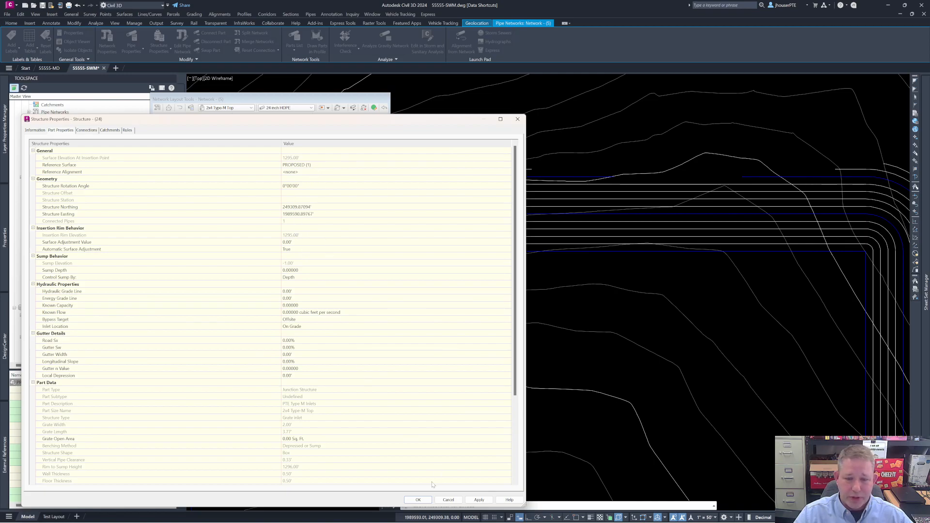
pyautogui.click(419, 500)
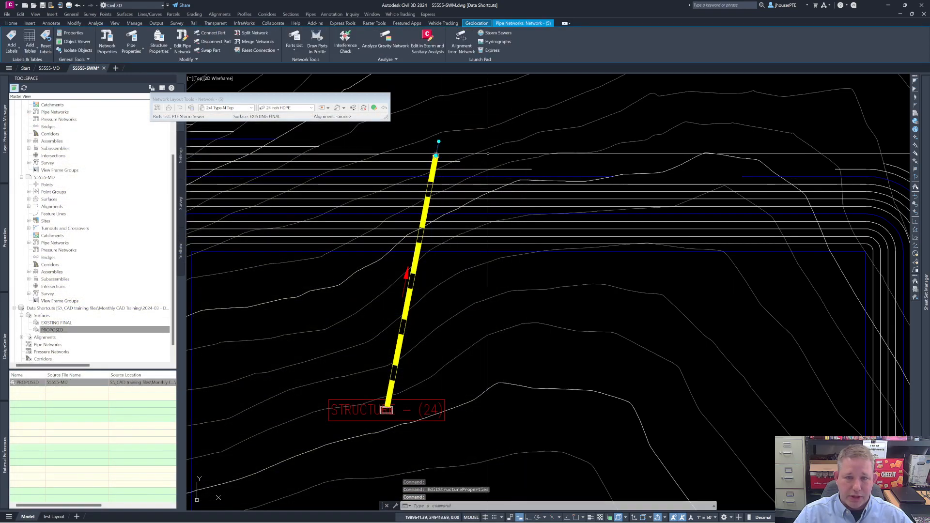
pyautogui.press('Escape')
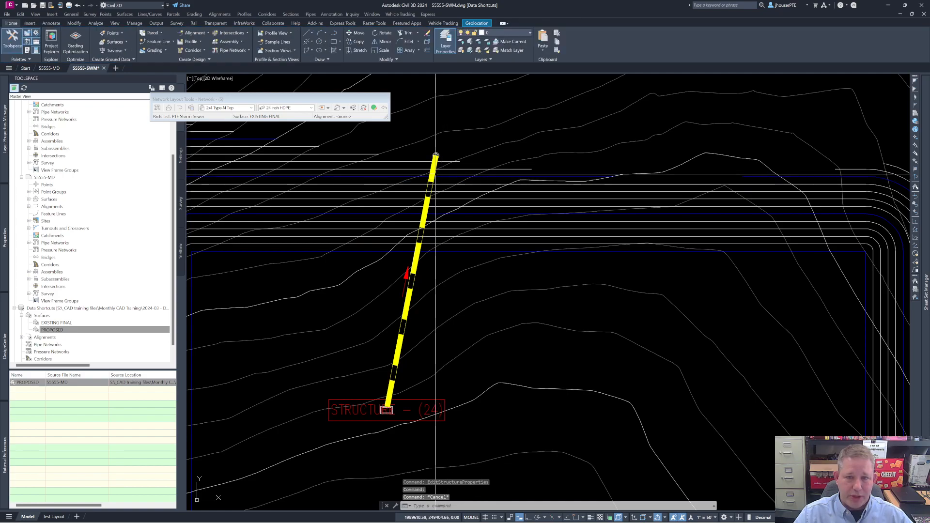
# Step: Set the start invert elevation of the 24 inch HDPE pipe to 1290.00' in its part properties
pyautogui.click(435, 174)
pyautogui.rightClick(439, 175)
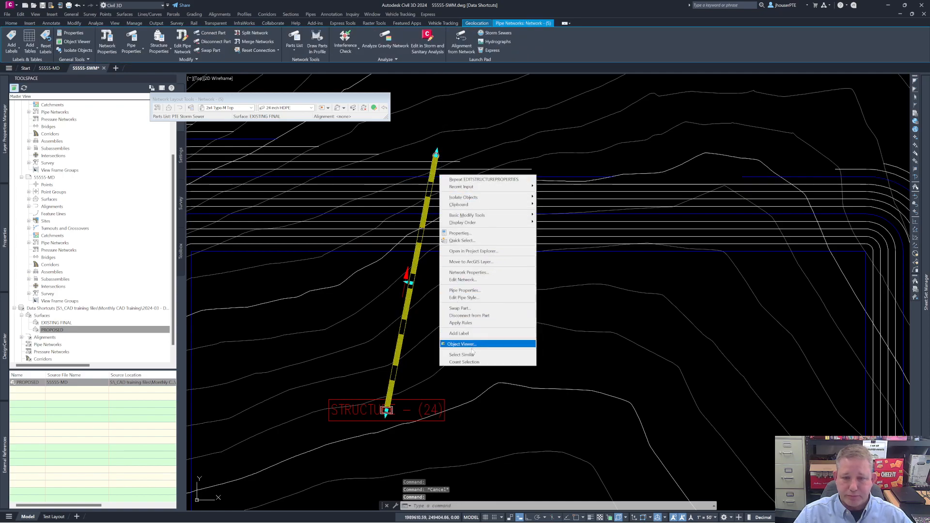
pyautogui.click(475, 291)
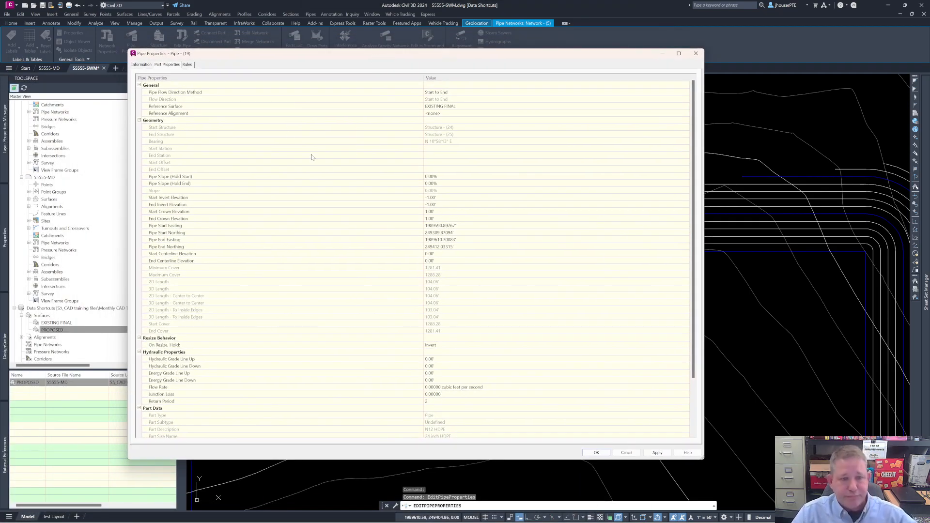
pyautogui.click(174, 199)
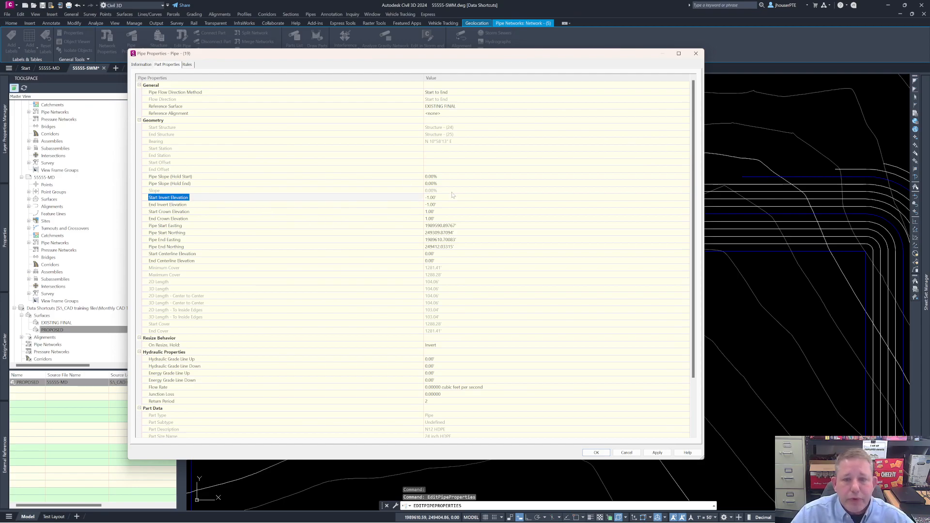
pyautogui.click(430, 198)
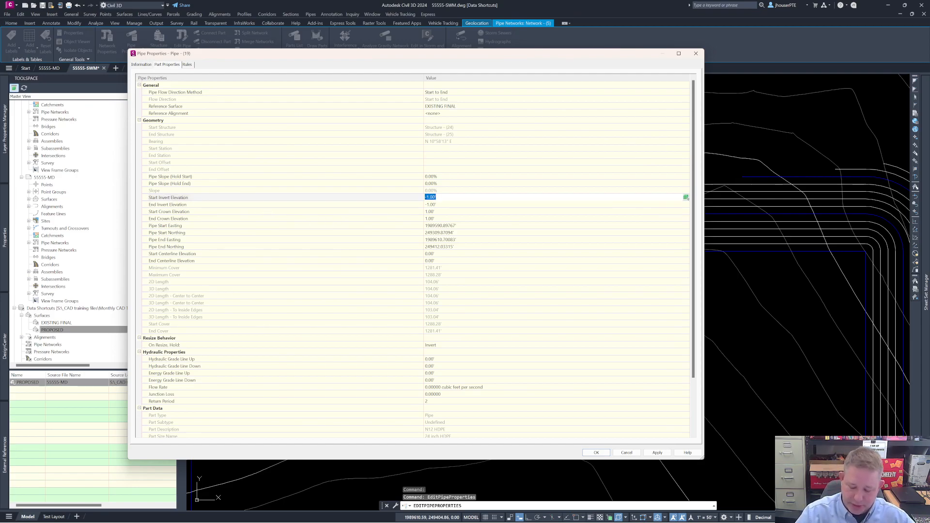
pyautogui.press('Return')
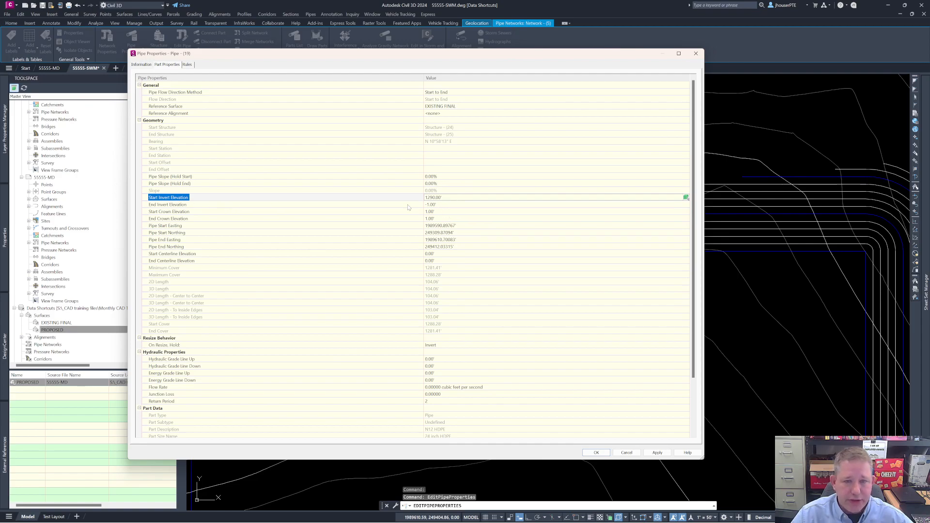
# Step: Set the pipe's end invert elevation to 1282.53' by picking the north end of the pipe in the drawing, and apply the properties
pyautogui.click(439, 206)
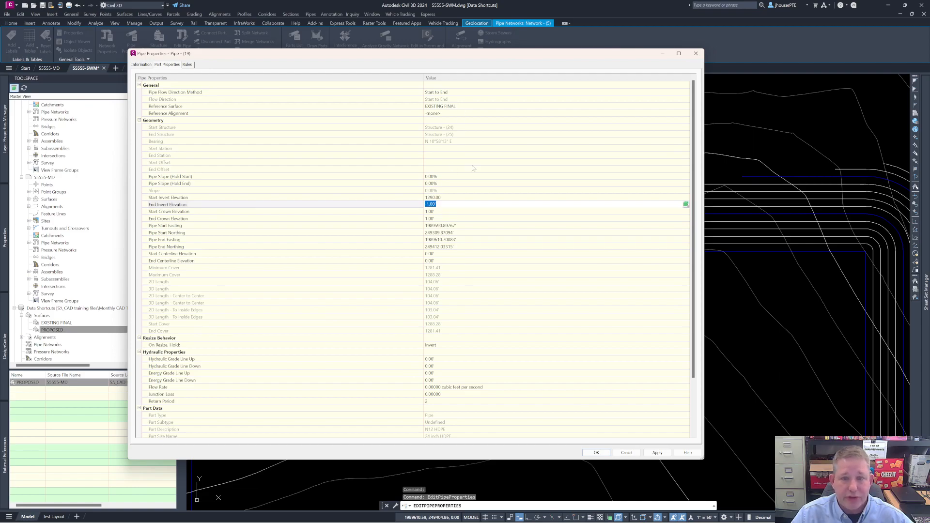
pyautogui.click(686, 204)
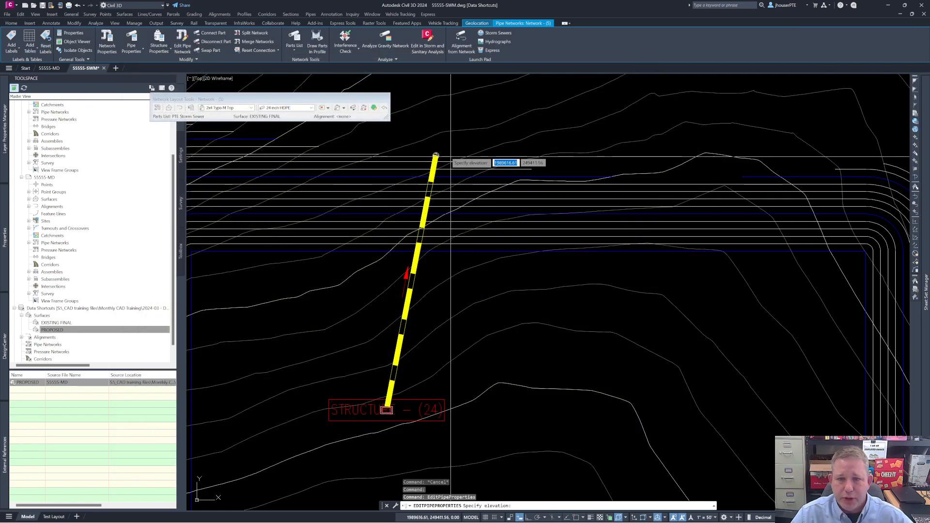
pyautogui.click(437, 155)
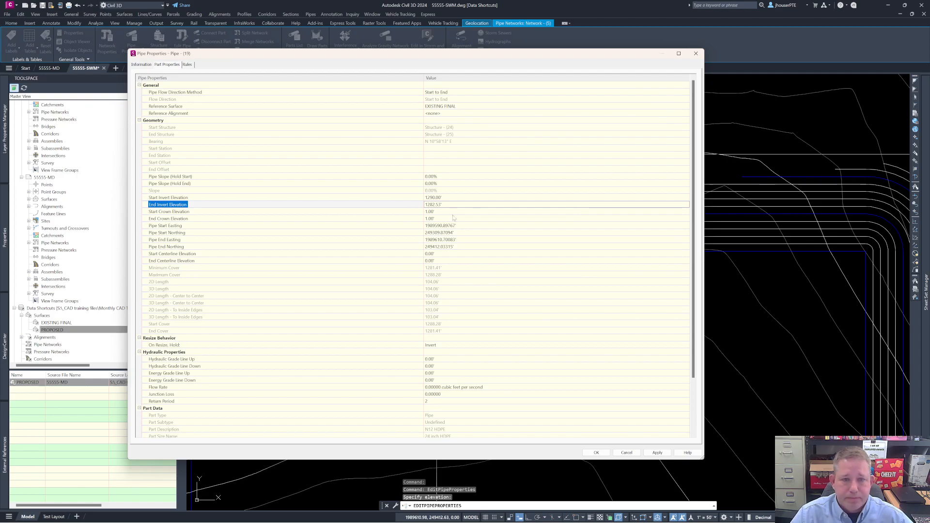
pyautogui.click(596, 452)
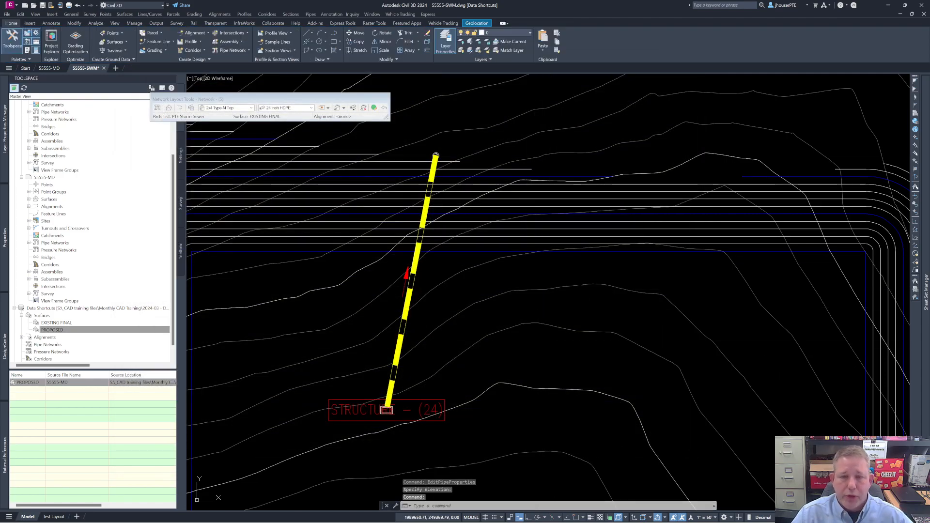
# Step: Save 55555-SWM and create a data shortcut for the pipe network Network - (5), leaving the surfaces out
pyautogui.scroll(-4, 511, 254)
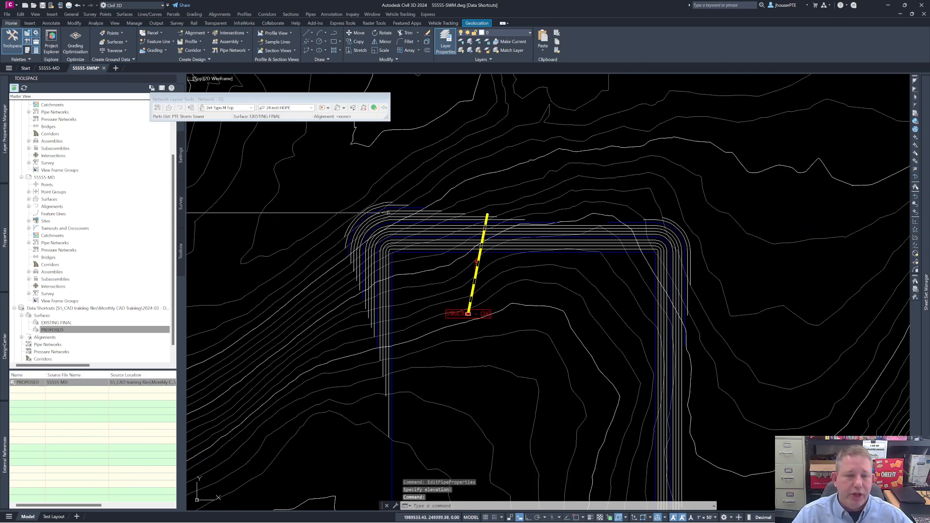
pyautogui.click(43, 6)
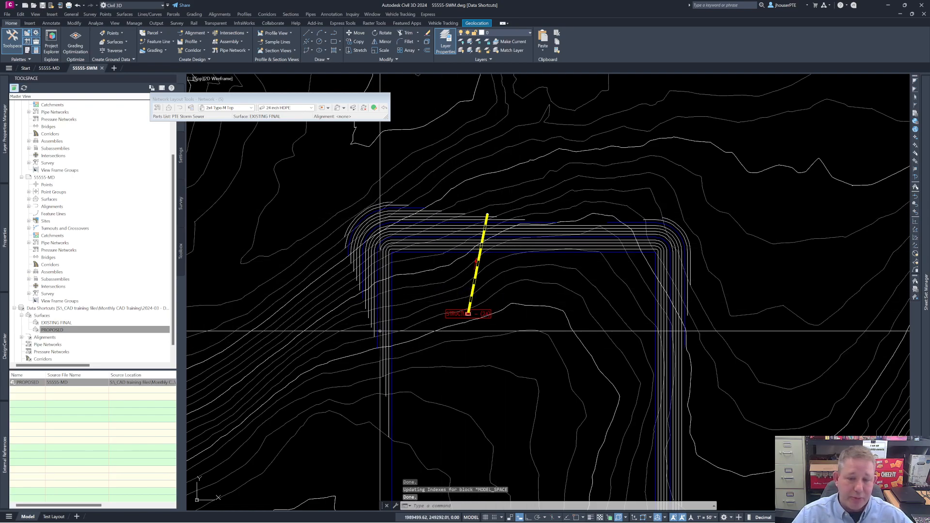
pyautogui.moveTo(381, 332); pyautogui.dragTo(506, 333, button='middle')
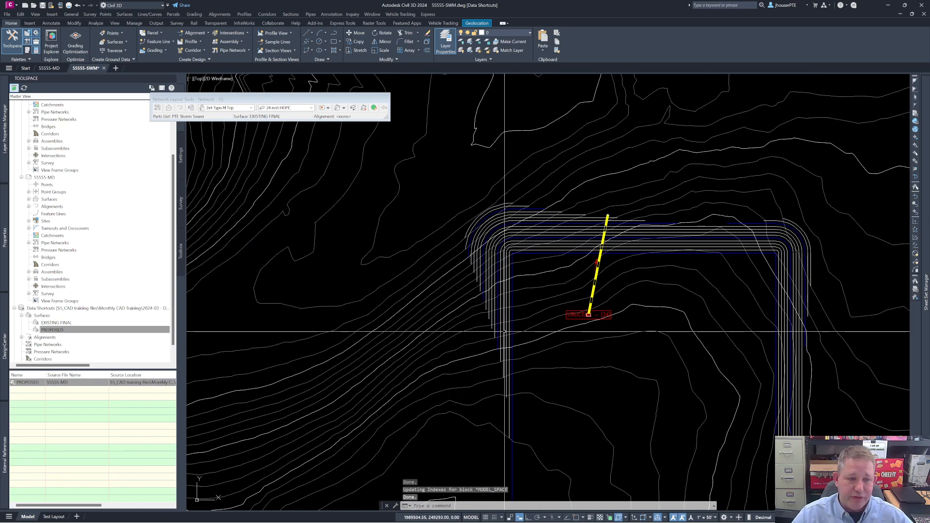
pyautogui.rightClick(60, 310)
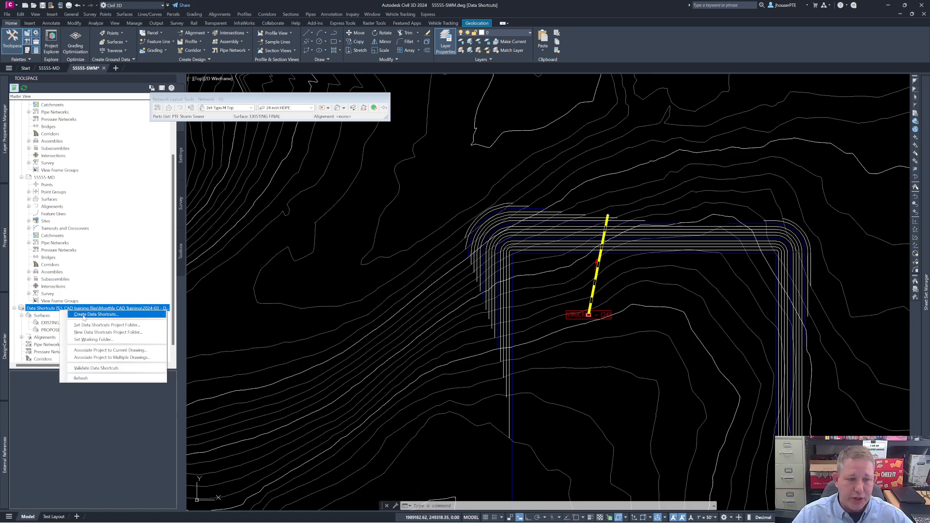
pyautogui.click(84, 316)
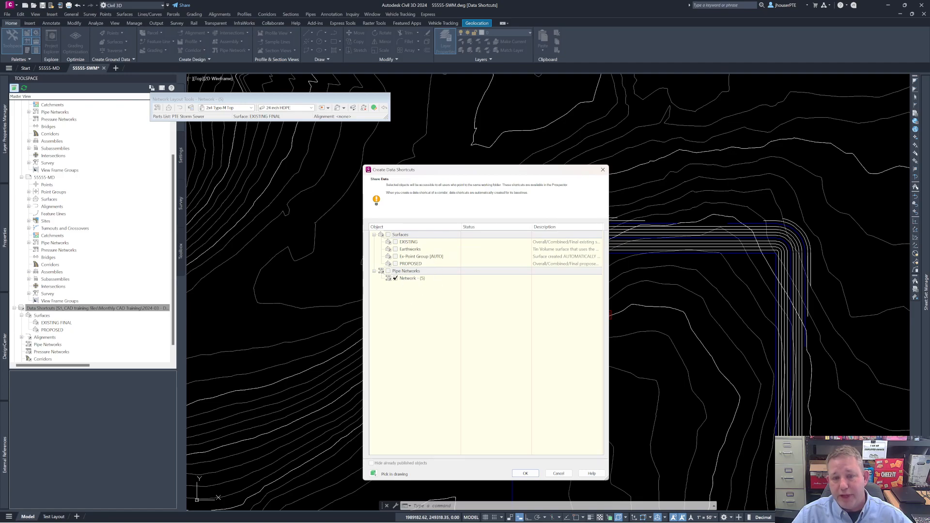
pyautogui.click(409, 278)
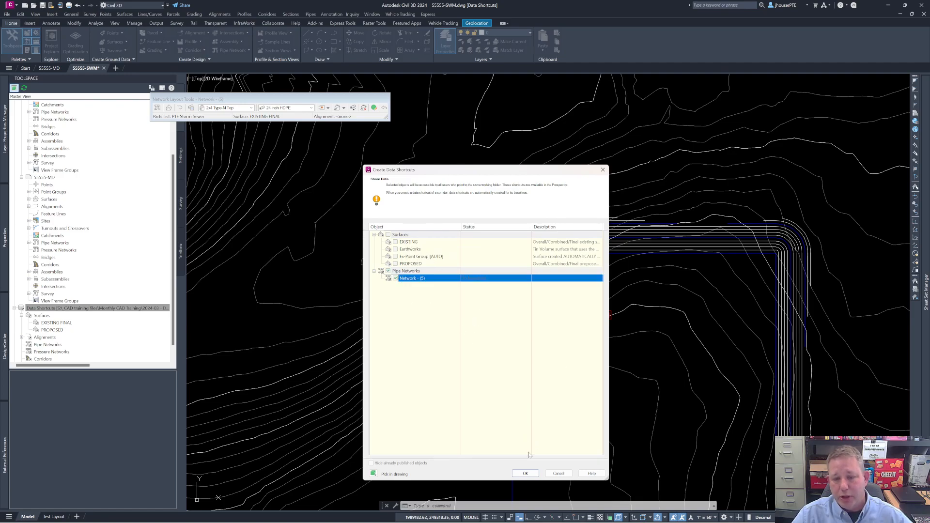
pyautogui.click(526, 474)
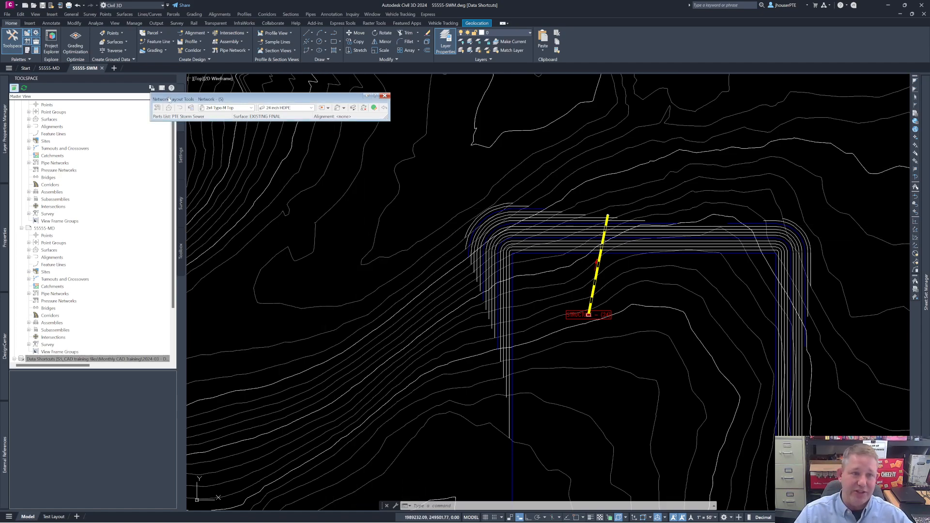
# Step: In 55555-MD, create a reference to the pipe network shortcut Network - (5) using the PTE Storm Sewer parts list
pyautogui.click(48, 68)
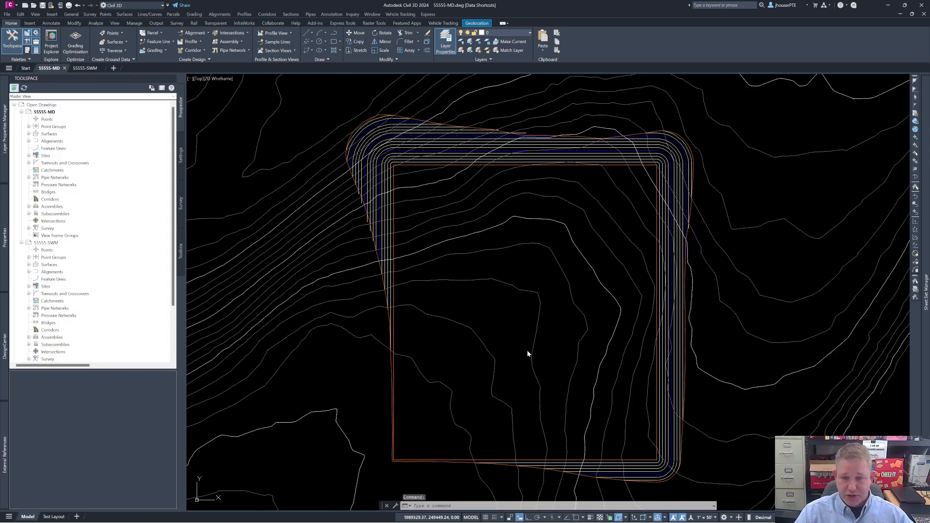
pyautogui.click(515, 317)
pyautogui.click(513, 316)
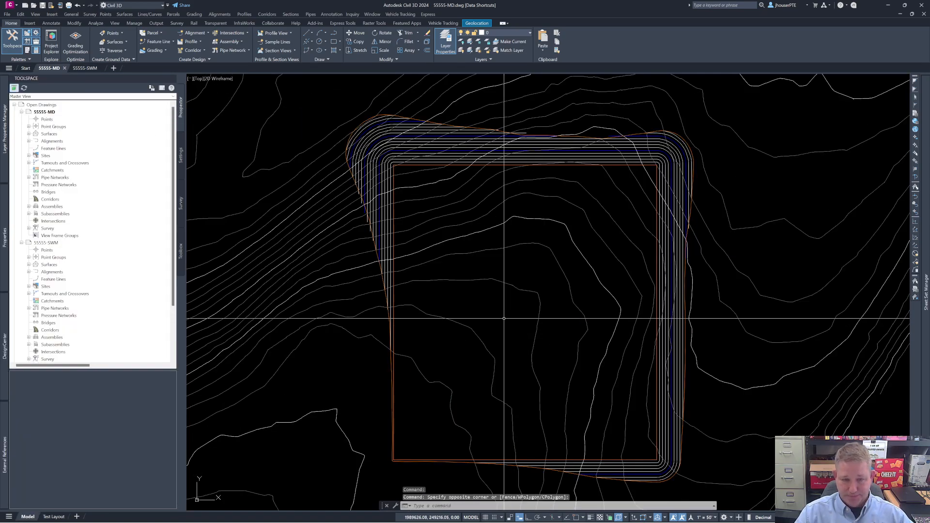
pyautogui.scroll(-3, 52, 243)
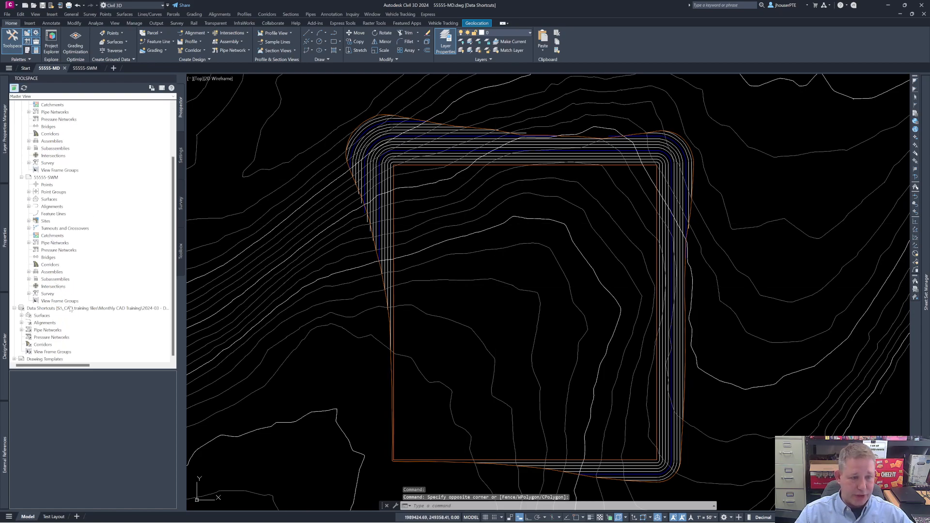
pyautogui.click(22, 330)
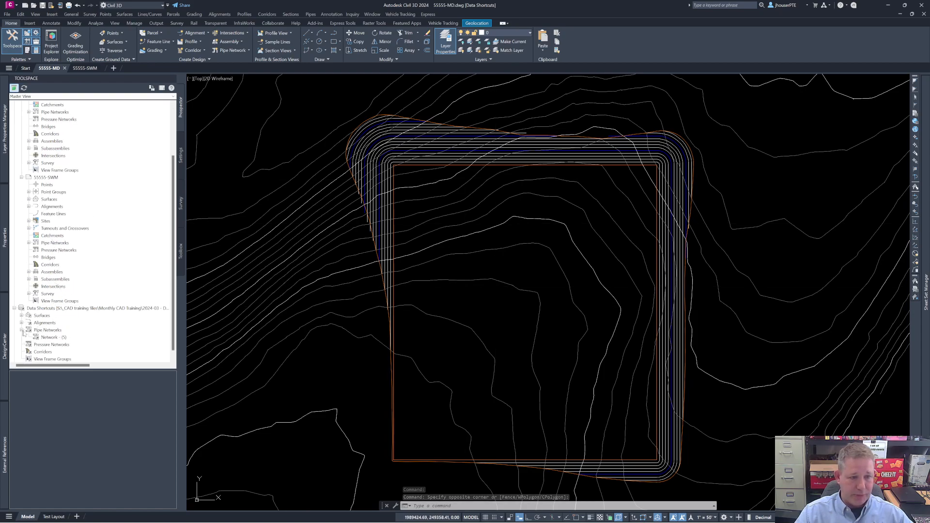
pyautogui.click(46, 339)
pyautogui.rightClick(46, 338)
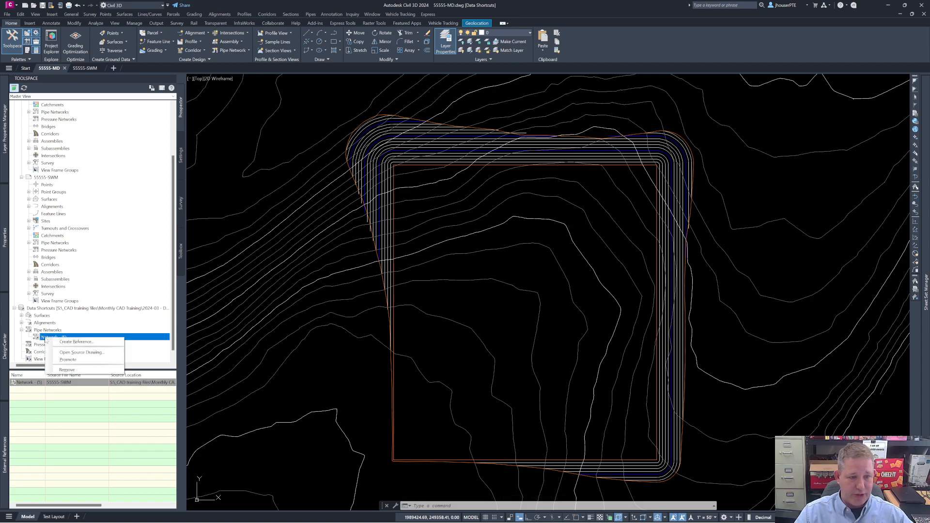
pyautogui.click(78, 342)
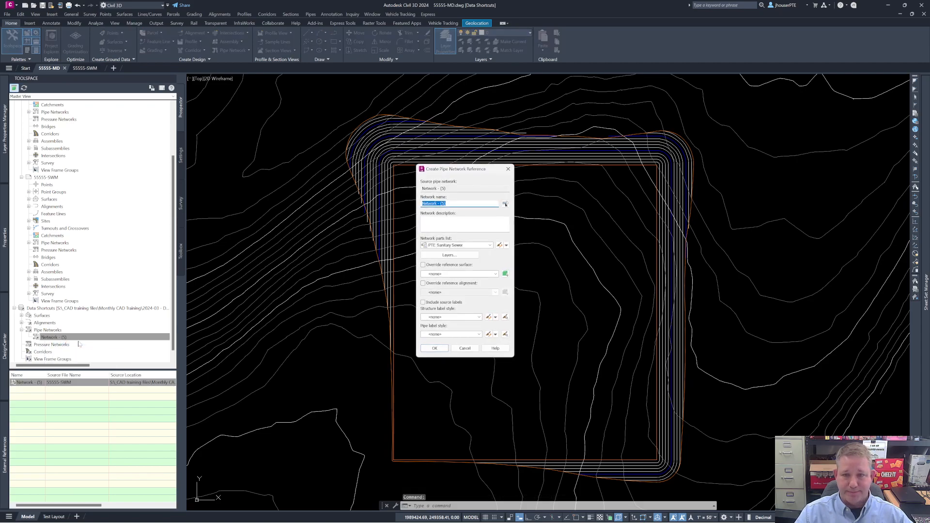
pyautogui.click(490, 245)
pyautogui.click(450, 258)
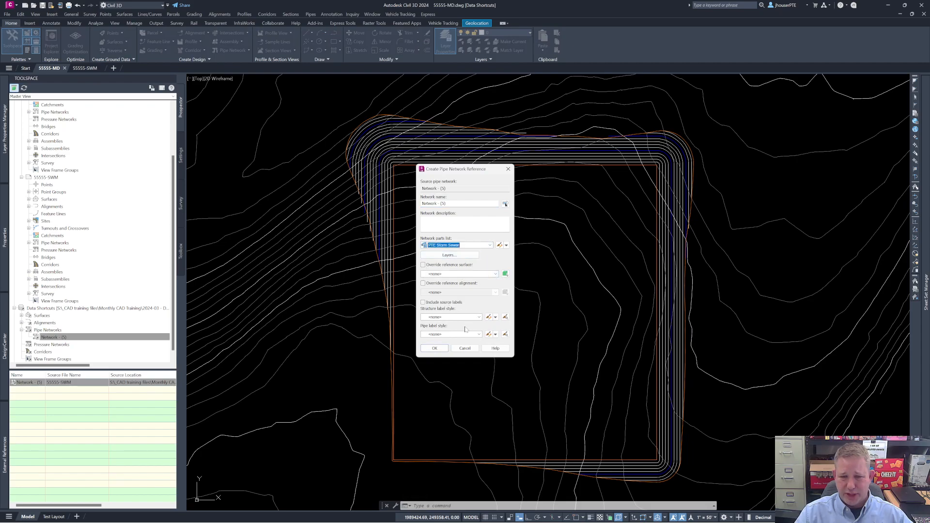
pyautogui.click(435, 349)
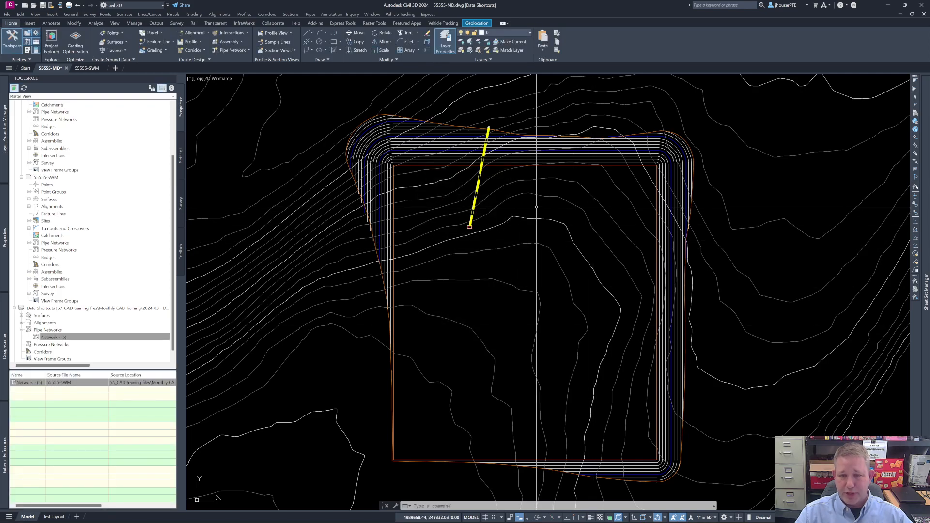
# Step: Examine the referenced storm pipe and its structures against the pad grading and surrounding contours in 55555-MD
pyautogui.moveTo(537, 210); pyautogui.dragTo(557, 312, button='middle')
pyautogui.scroll(4, 509, 312)
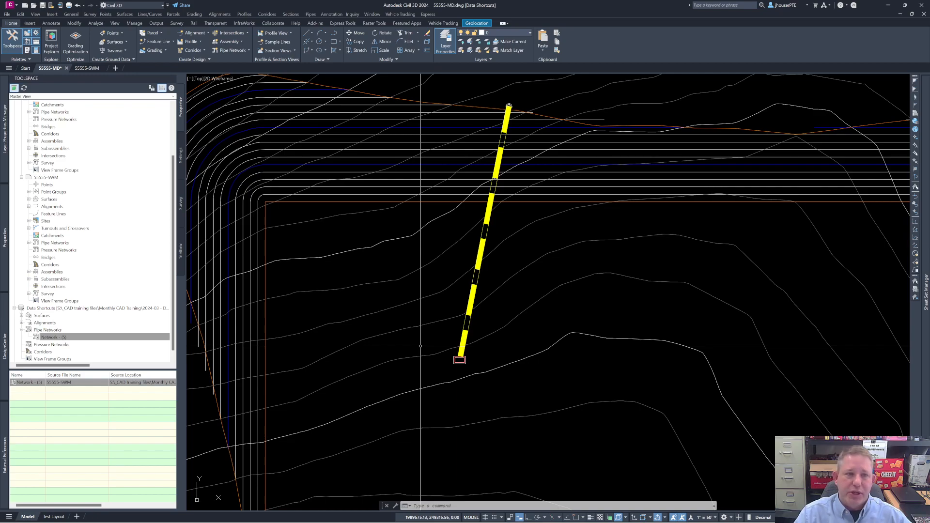
pyautogui.scroll(-2, 500, 319)
pyautogui.moveTo(514, 324); pyautogui.dragTo(482, 379, button='middle')
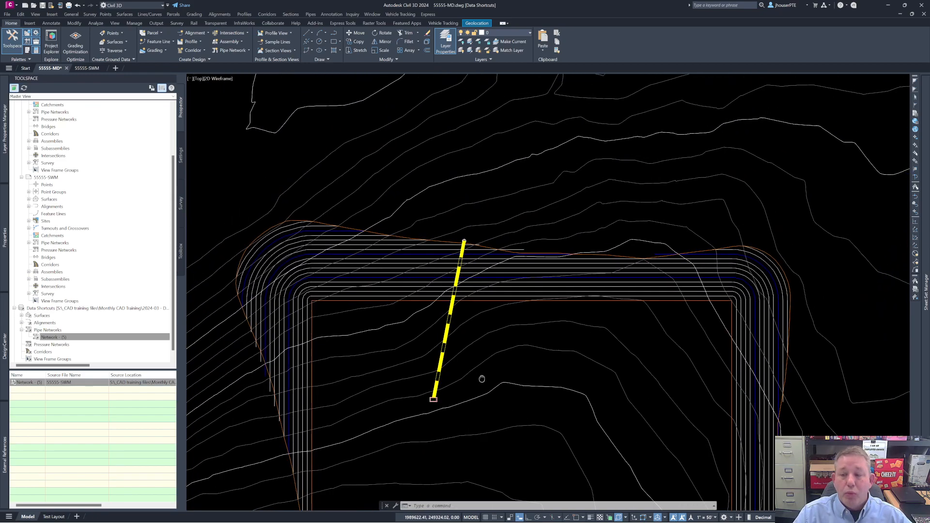
pyautogui.moveTo(448, 379)
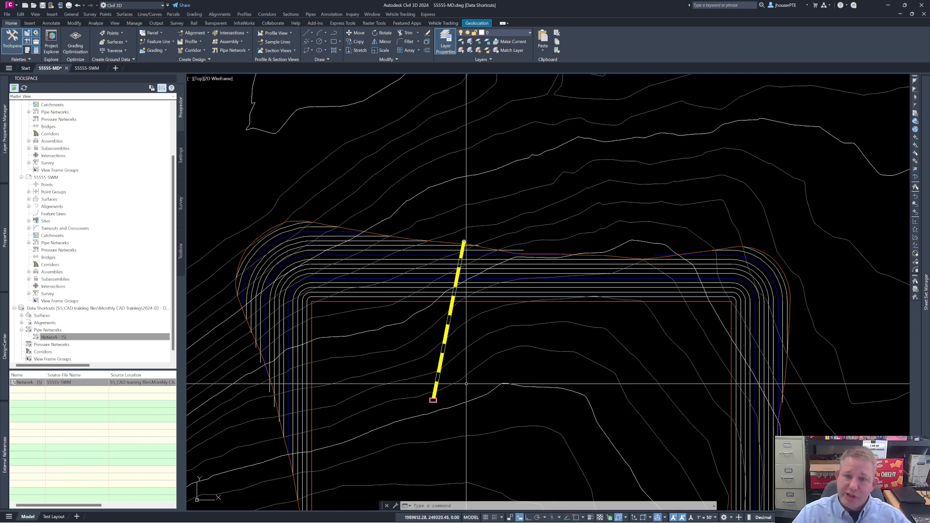
pyautogui.moveTo(553, 329)
pyautogui.mouseDown(button='middle')
pyautogui.moveTo(550, 264)
pyautogui.moveTo(570, 216)
pyautogui.moveTo(532, 304)
pyautogui.mouseUp(button='middle')
pyautogui.scroll(-7, 569, 216)
pyautogui.scroll(3, 565, 245)
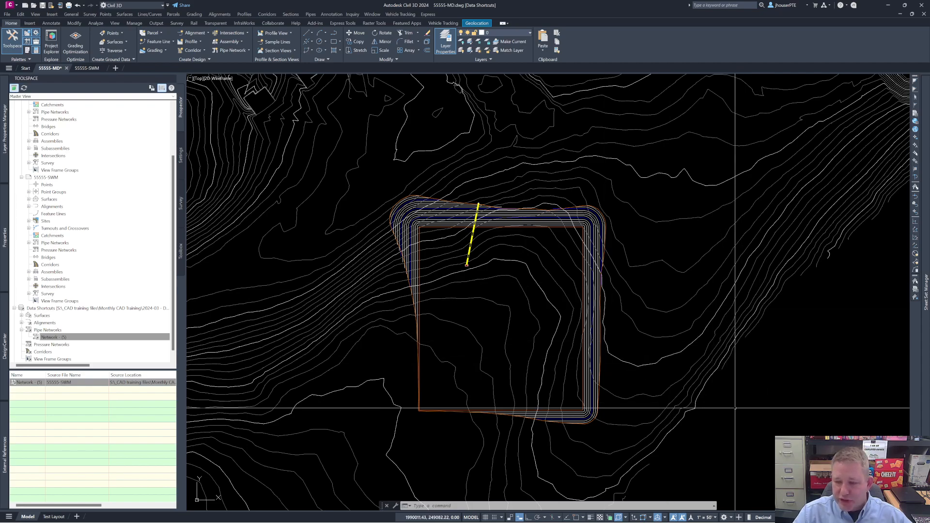
# Step: In 55555-SWM, try moving the pipe's north end westward along the pad slope, and undo the move
pyautogui.click(88, 68)
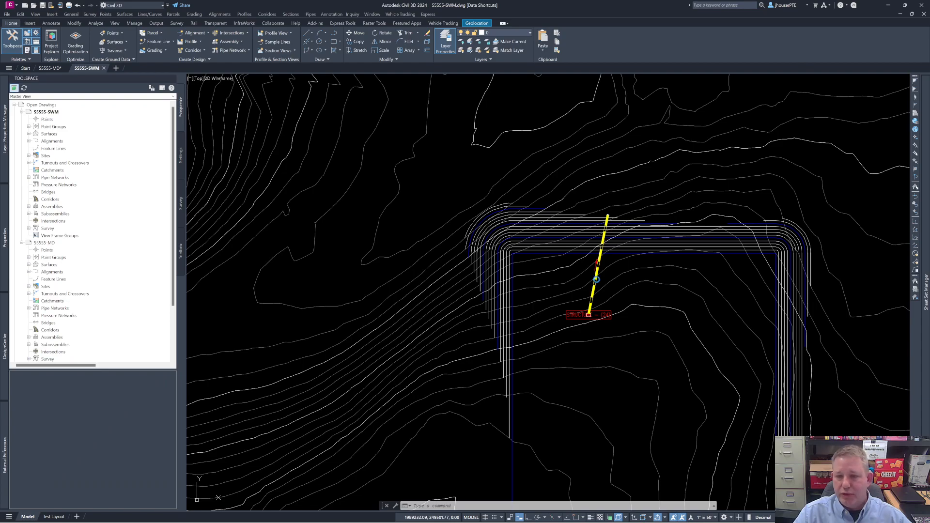
pyautogui.click(605, 222)
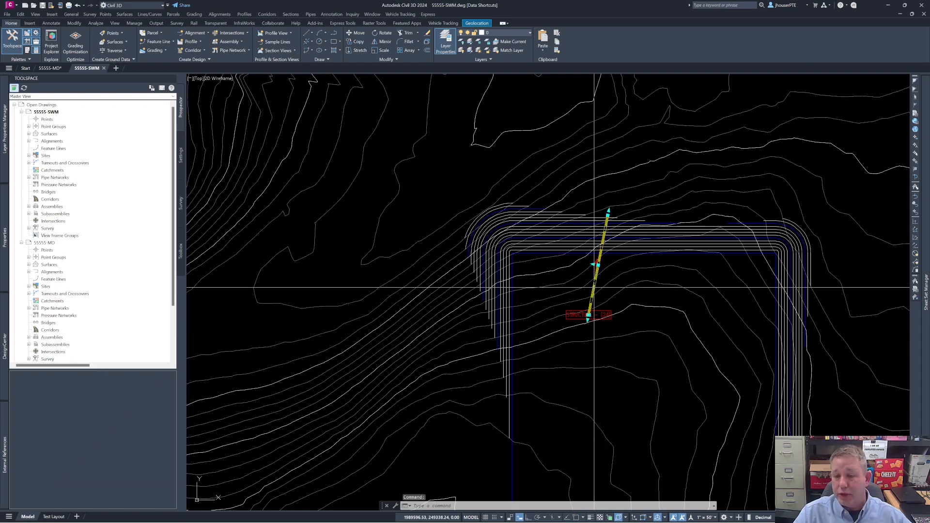
pyautogui.click(609, 212)
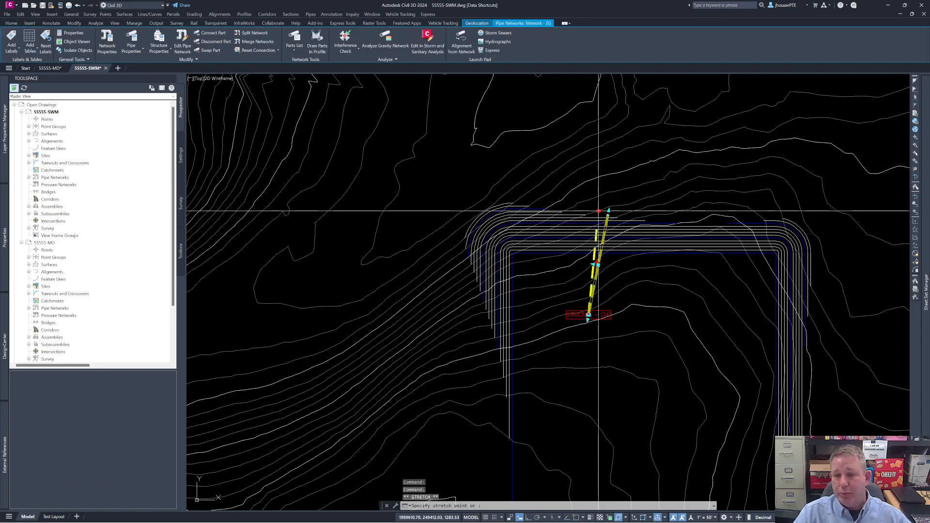
pyautogui.click(555, 209)
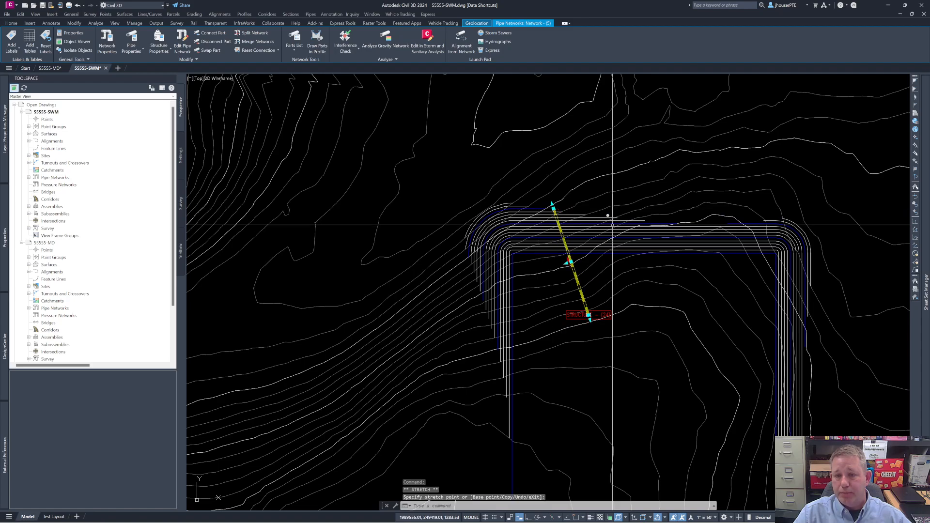
pyautogui.press('Escape')
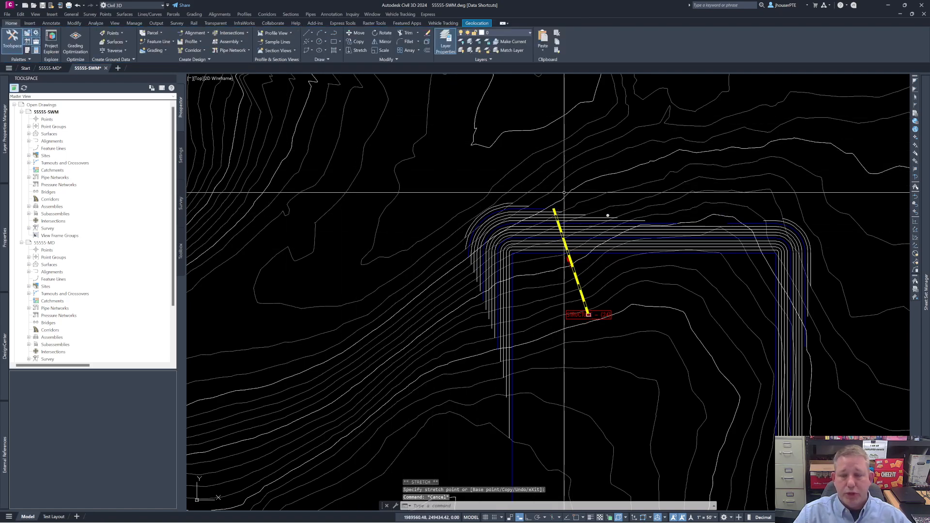
pyautogui.hotkey('ctrl', 'z')
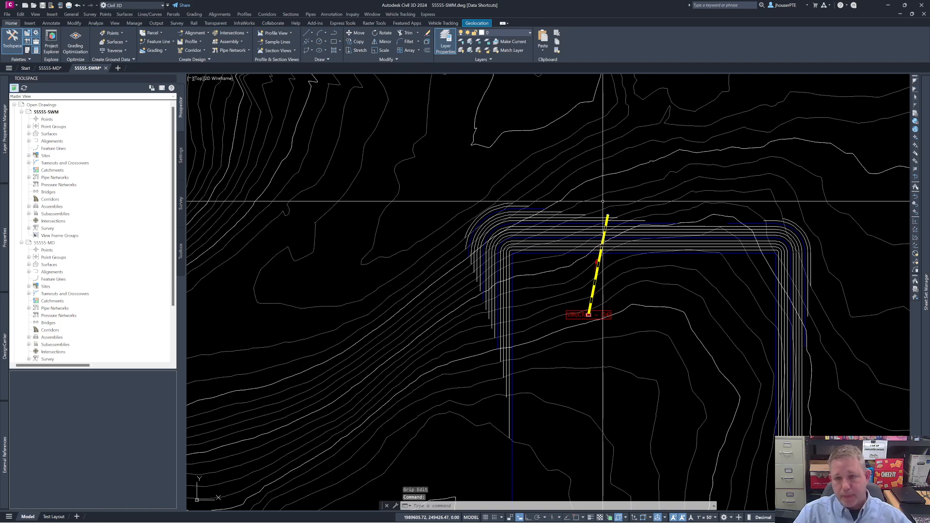
# Step: Move the structure at the pipe's north end west toward the pad's northwest corner, and save 55555-SWM
pyautogui.scroll(5, 621, 221)
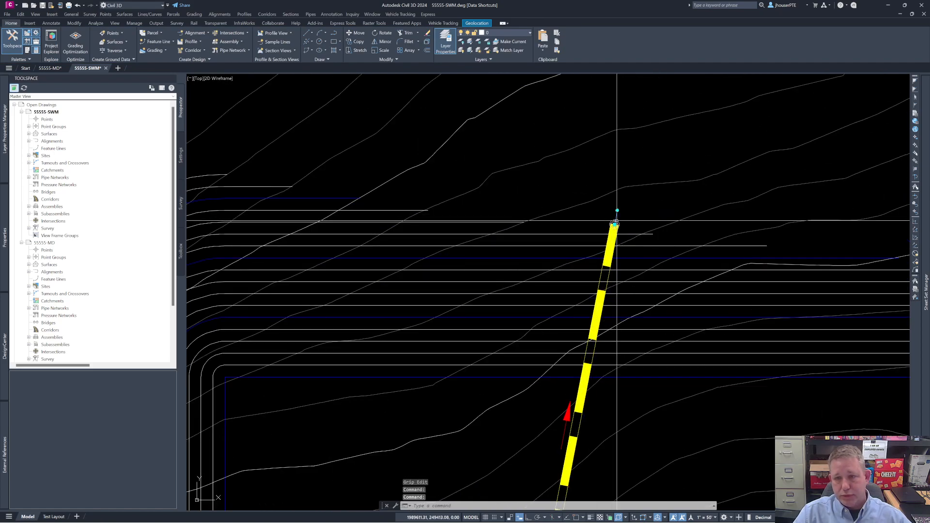
pyautogui.click(614, 225)
pyautogui.click(614, 223)
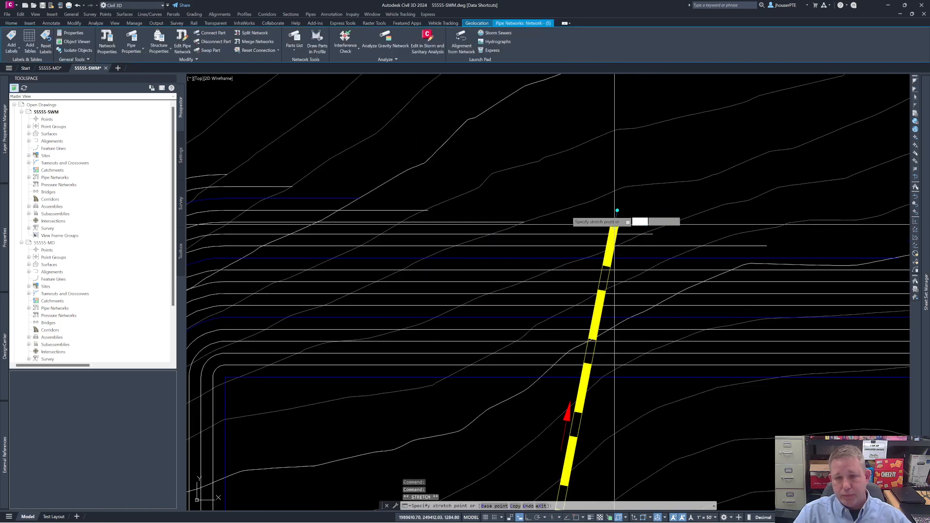
pyautogui.click(336, 195)
pyautogui.scroll(-3, 634, 207)
pyautogui.scroll(-6, 635, 207)
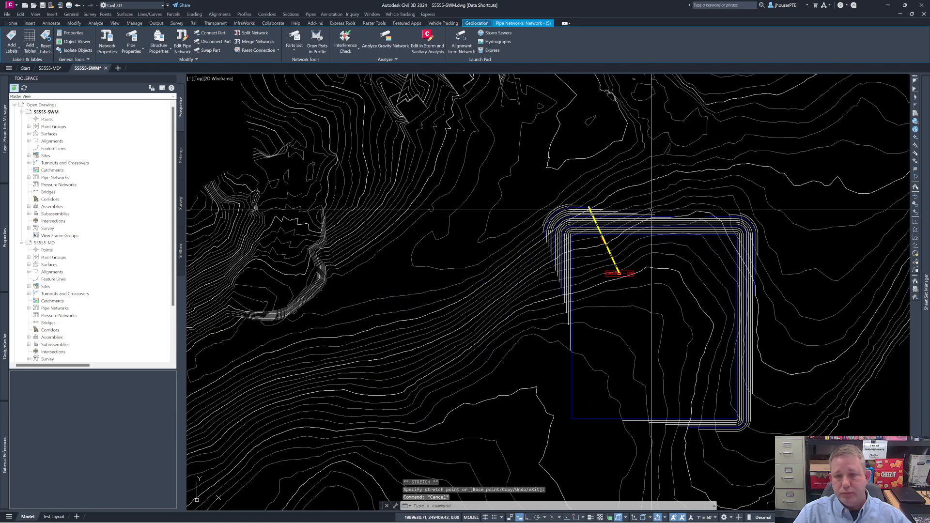
pyautogui.press('Escape')
pyautogui.click(43, 6)
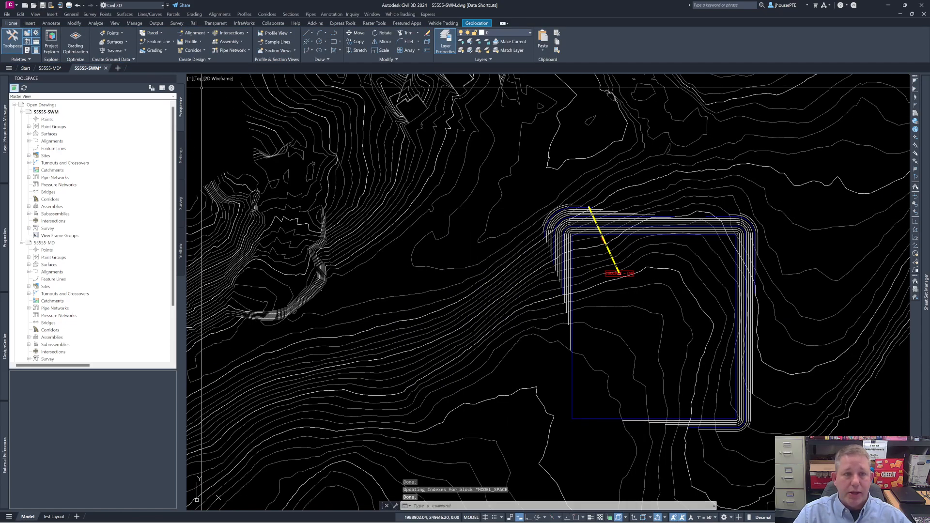
# Step: Synchronize the data references in 55555-MD with the changed source pipe network
pyautogui.click(52, 69)
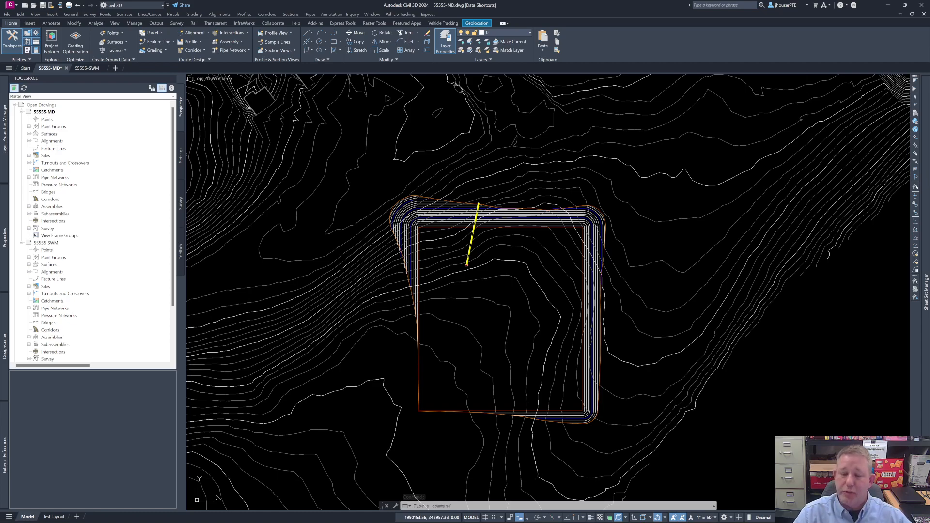
pyautogui.click(807, 478)
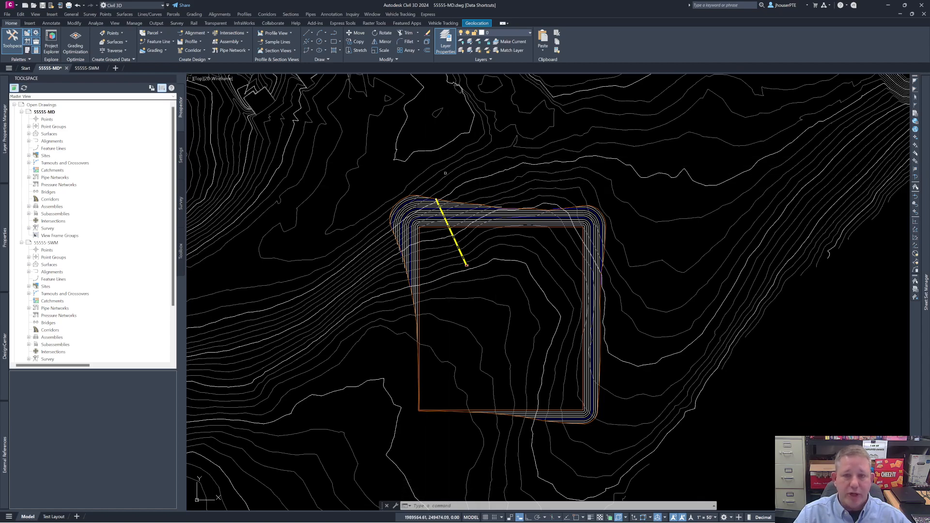
# Step: Add a label to the referenced structure at the pipe's north end, and save 55555-MD
pyautogui.scroll(6, 442, 193)
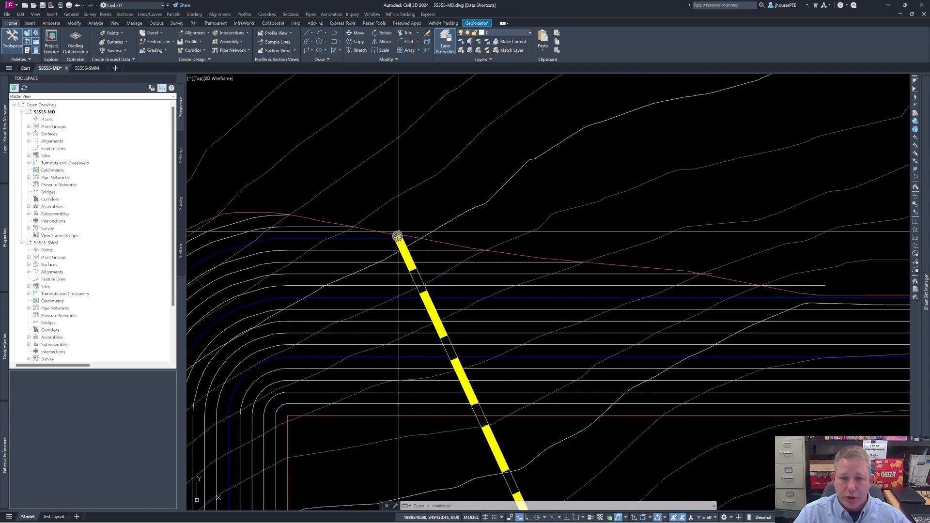
pyautogui.click(398, 235)
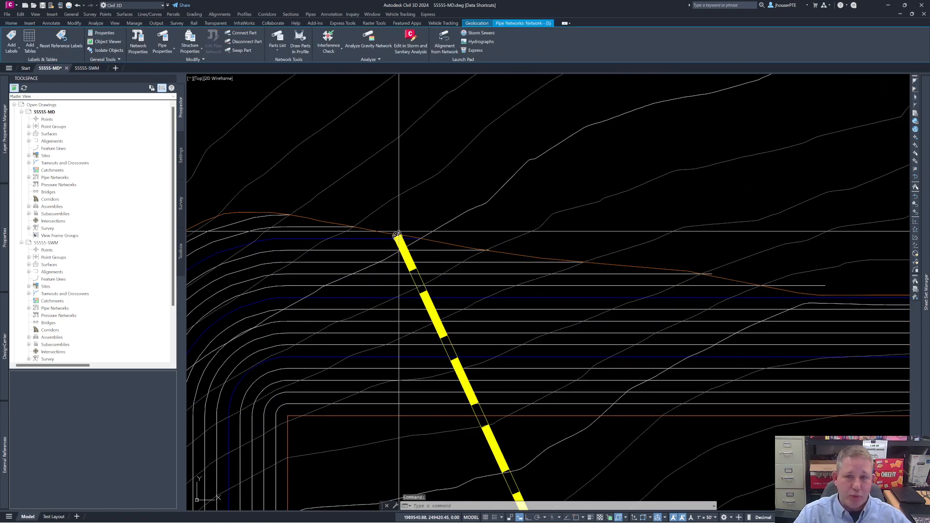
pyautogui.rightClick(399, 236)
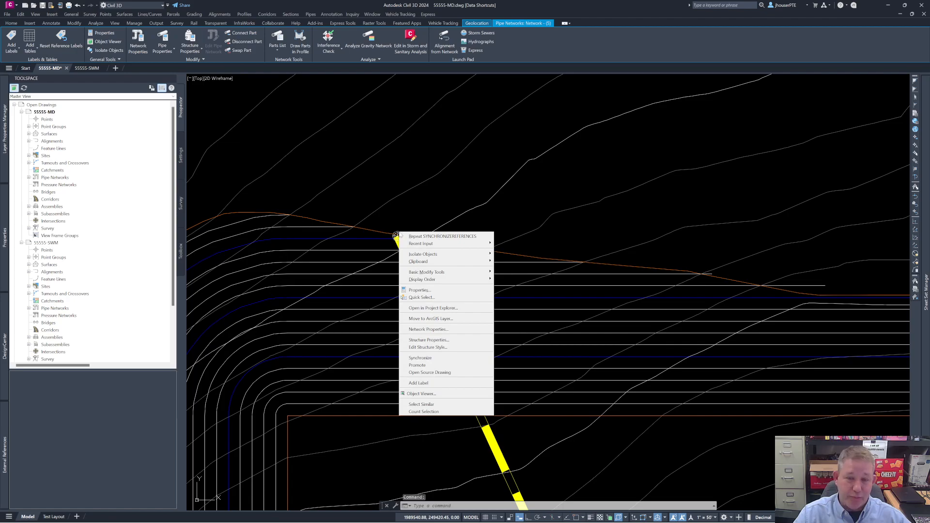
pyautogui.click(435, 361)
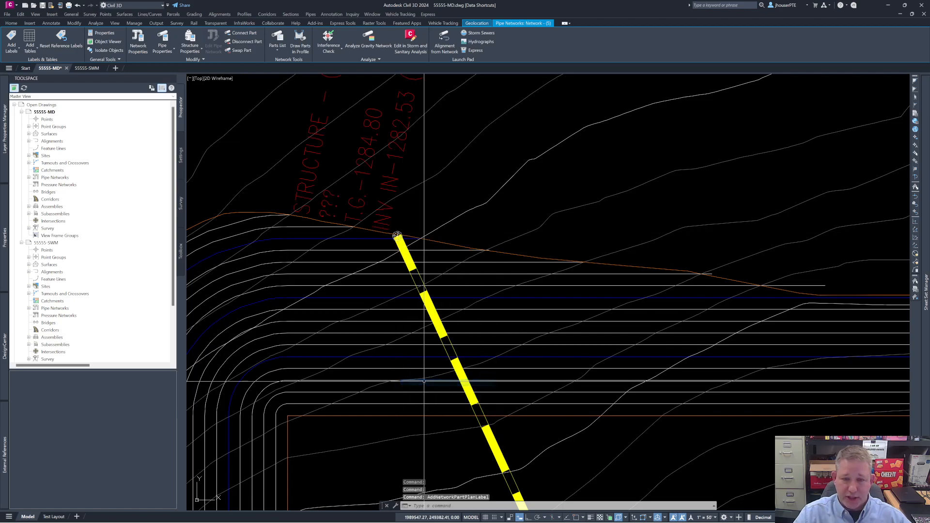
pyautogui.scroll(-6, 472, 234)
pyautogui.scroll(-2, 465, 235)
pyautogui.scroll(8, 484, 232)
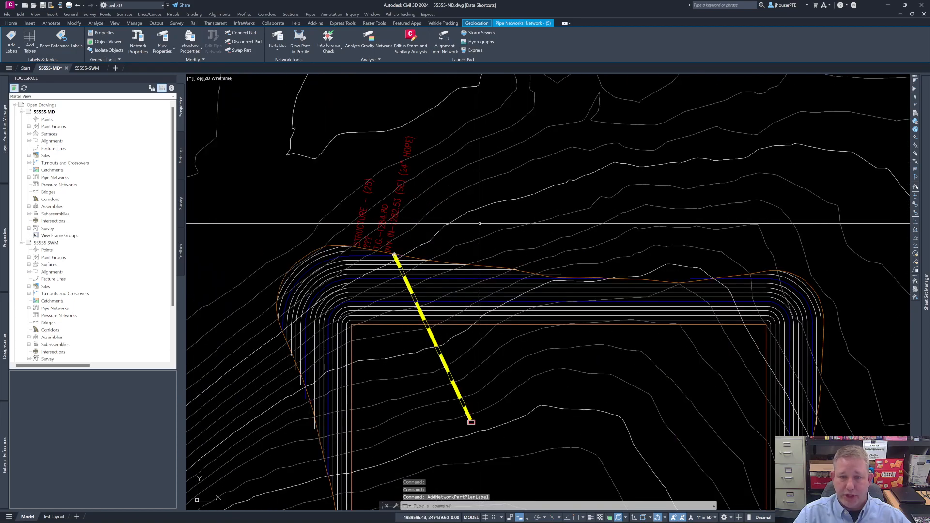
pyautogui.press('Escape')
pyautogui.press('Escape')
pyautogui.press('Escape')
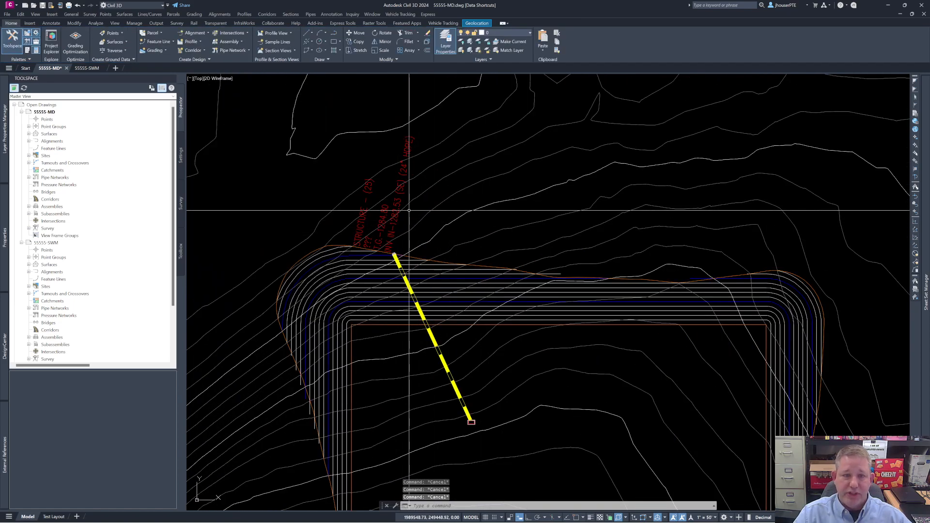
pyautogui.click(42, 6)
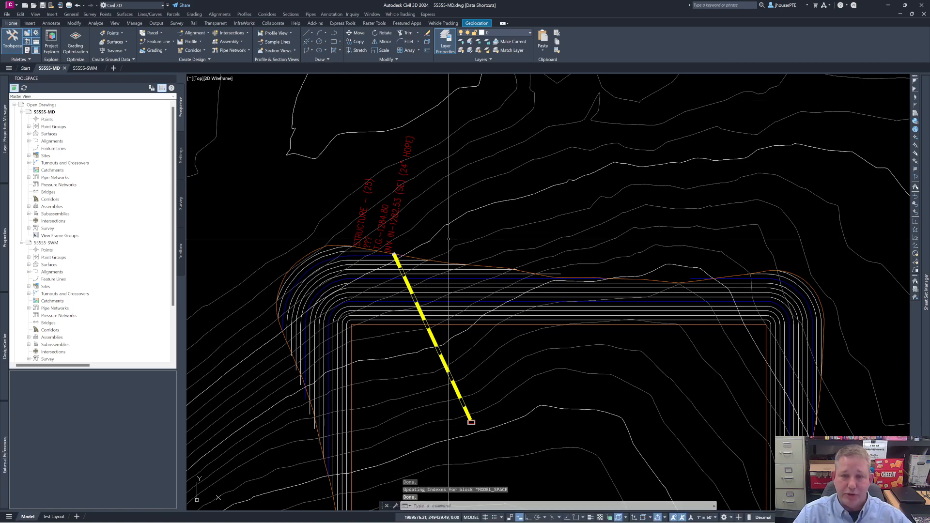
# Step: In 55555-SWM, synchronize the references and update the PROPOSED (1) surface reference to its current source name
pyautogui.scroll(-4, 418, 215)
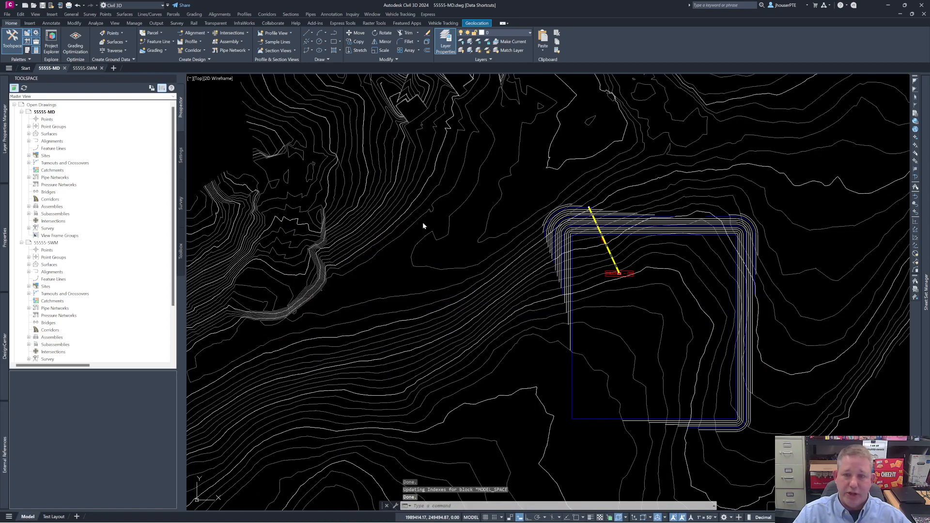
pyautogui.hotkey('ctrl', 'Tab')
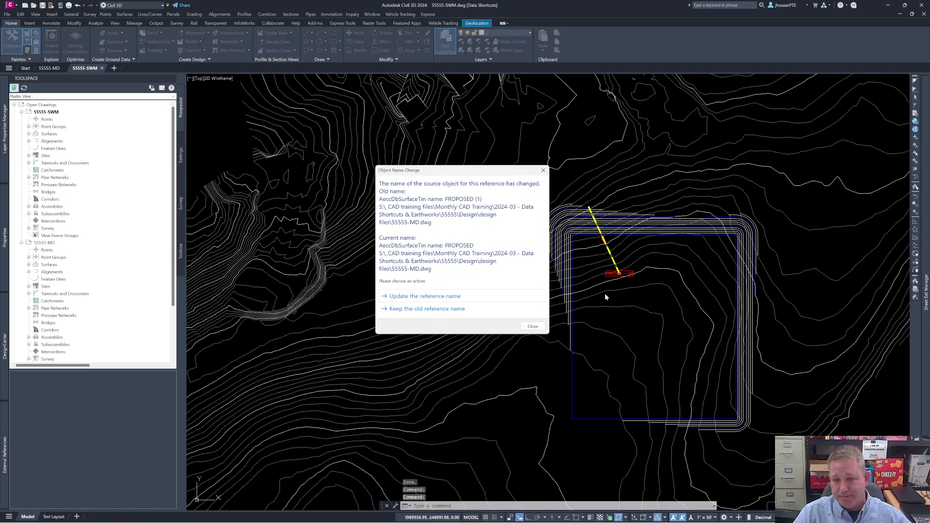
pyautogui.click(430, 300)
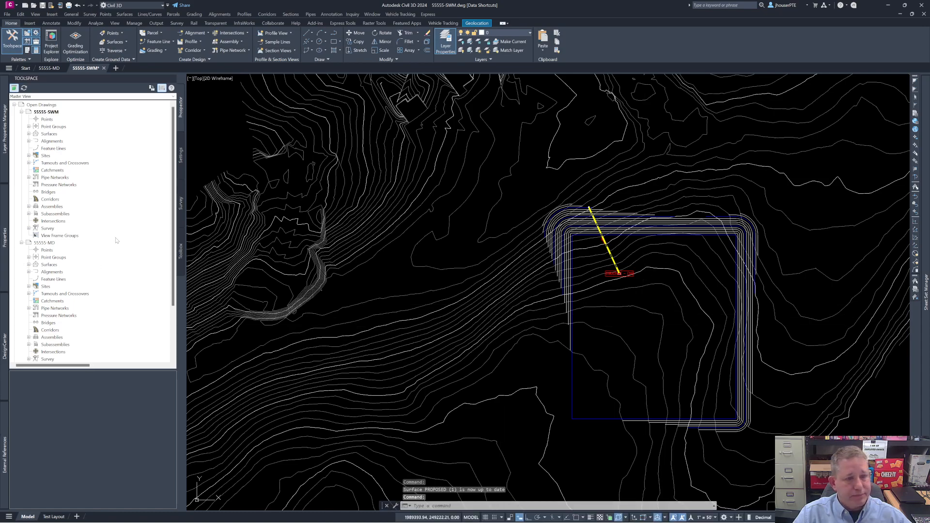
pyautogui.scroll(4, 601, 207)
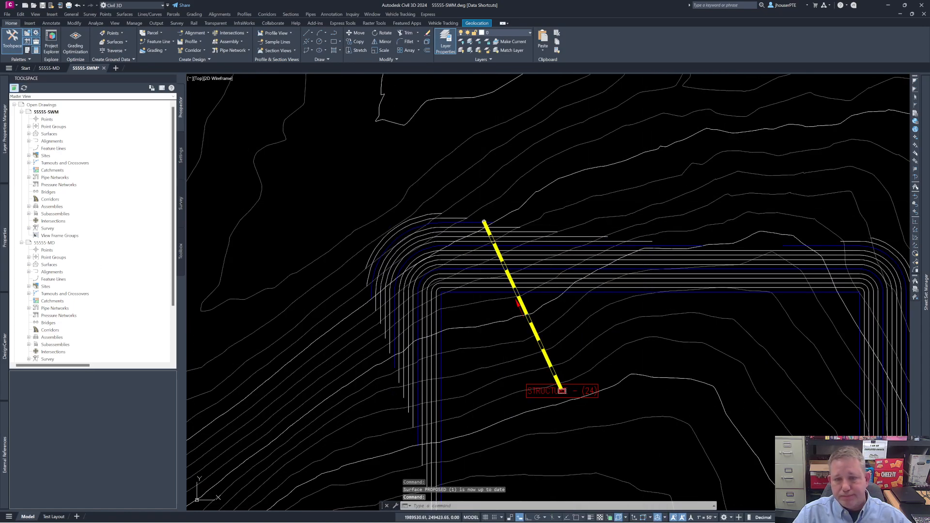
# Step: Move the structure at the pipe's north end east along the pad's northern edge, and save 55555-SWM
pyautogui.click(484, 221)
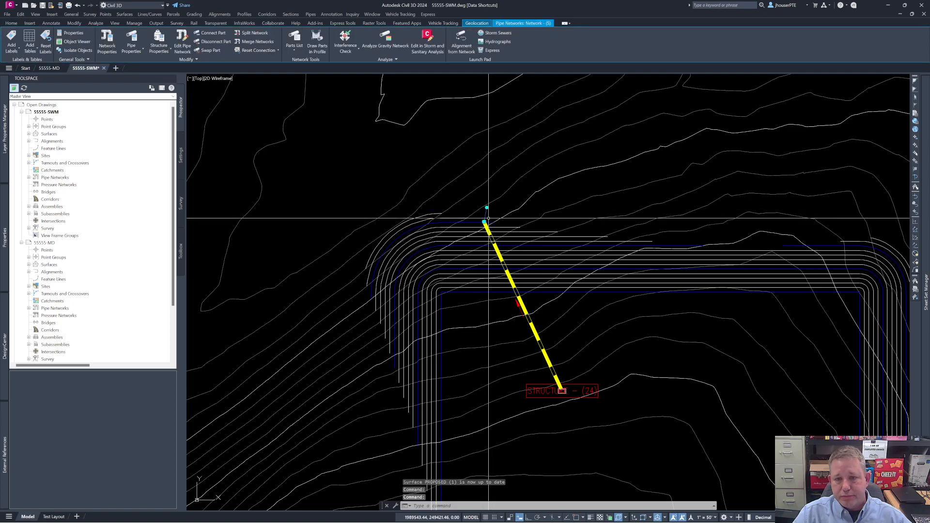
pyautogui.scroll(5, 482, 224)
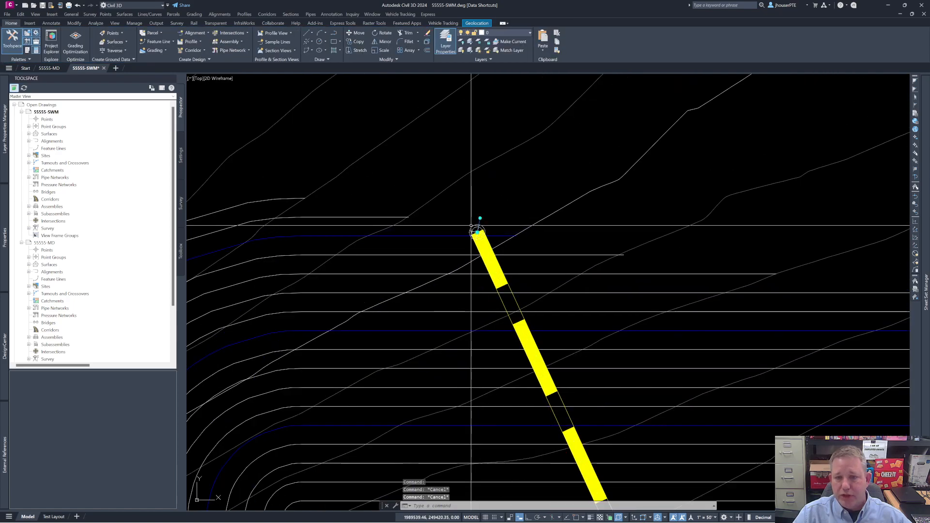
pyautogui.click(478, 233)
pyautogui.scroll(-4, 483, 232)
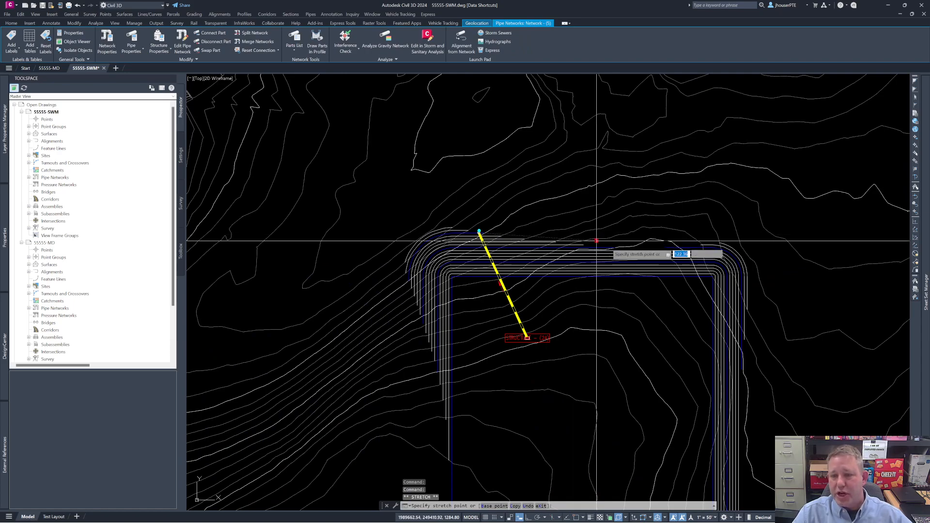
pyautogui.press('Escape')
pyautogui.press('Escape')
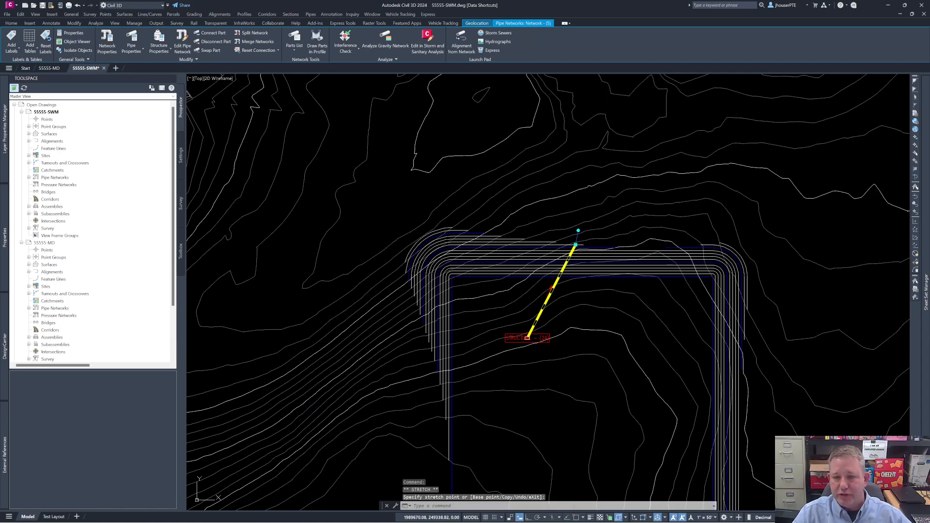
pyautogui.click(43, 6)
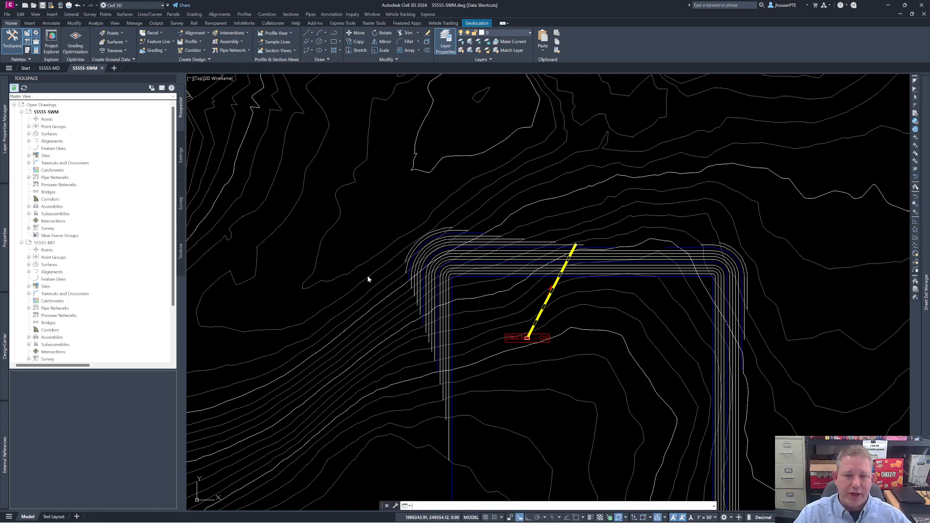
# Step: In 55555-MD, synchronize the pipe network reference with the moved source structure, and save the drawing
pyautogui.click(49, 68)
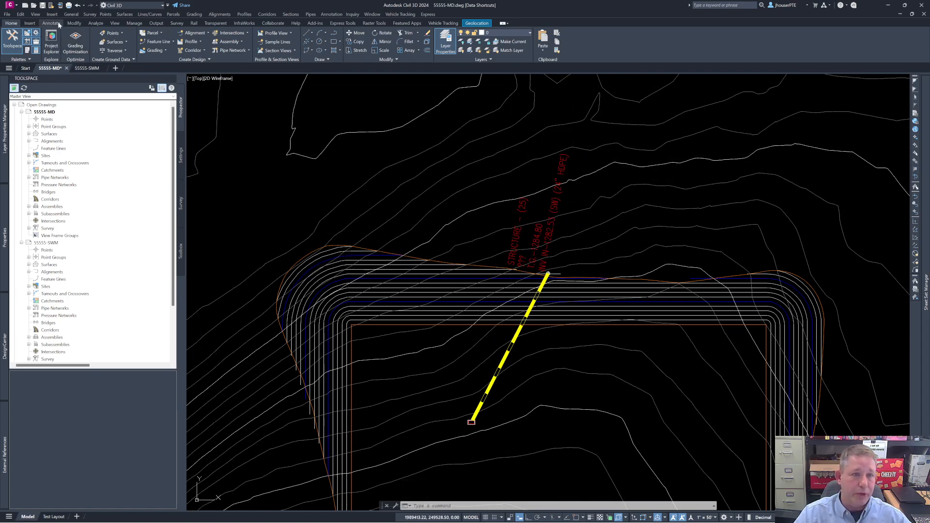
pyautogui.click(43, 7)
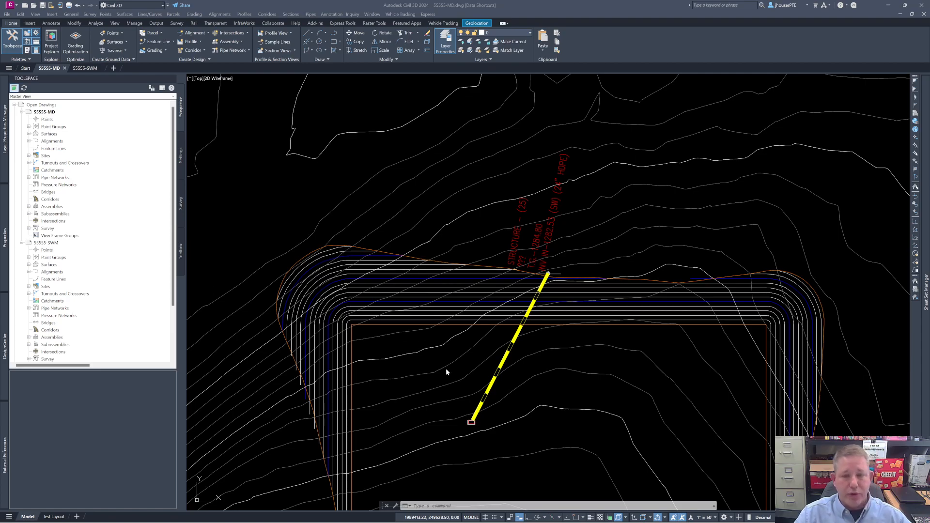
pyautogui.scroll(-5, 461, 294)
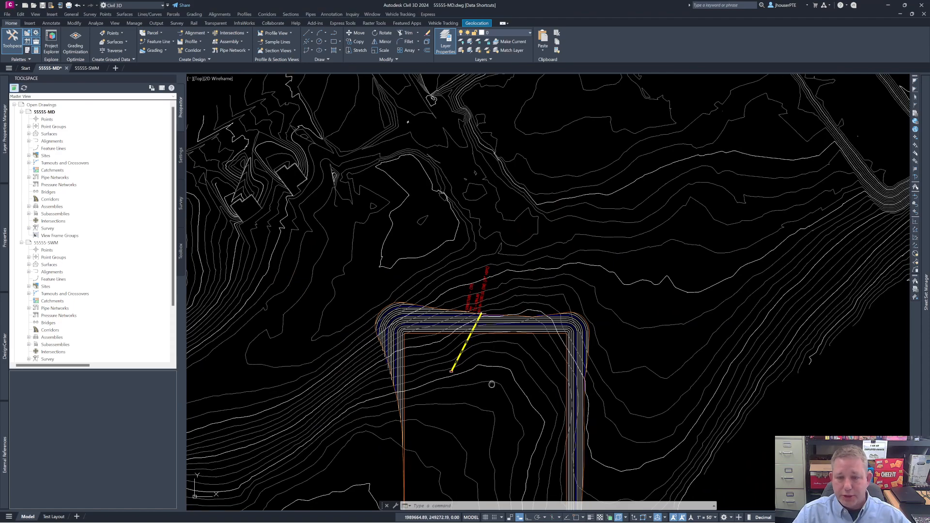
pyautogui.press('Escape')
pyautogui.press('Escape')
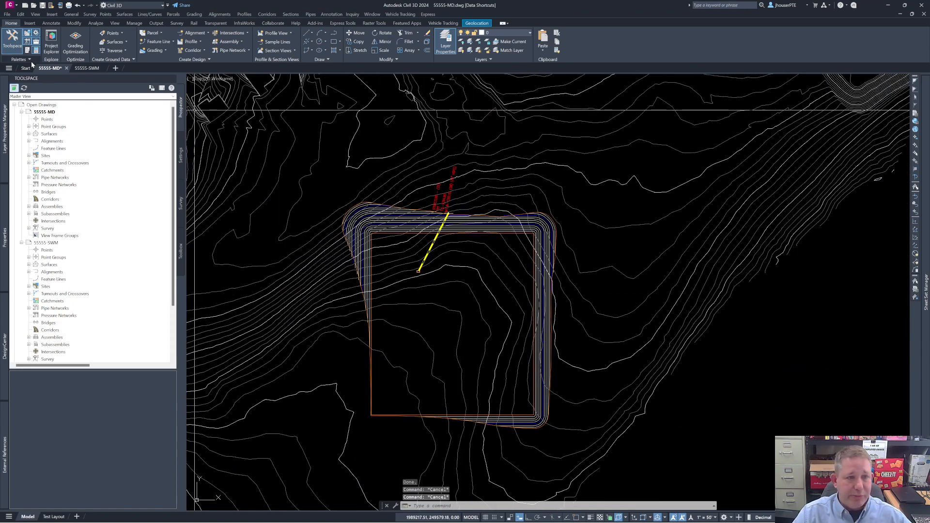
pyautogui.hotkey('ctrl', 's')
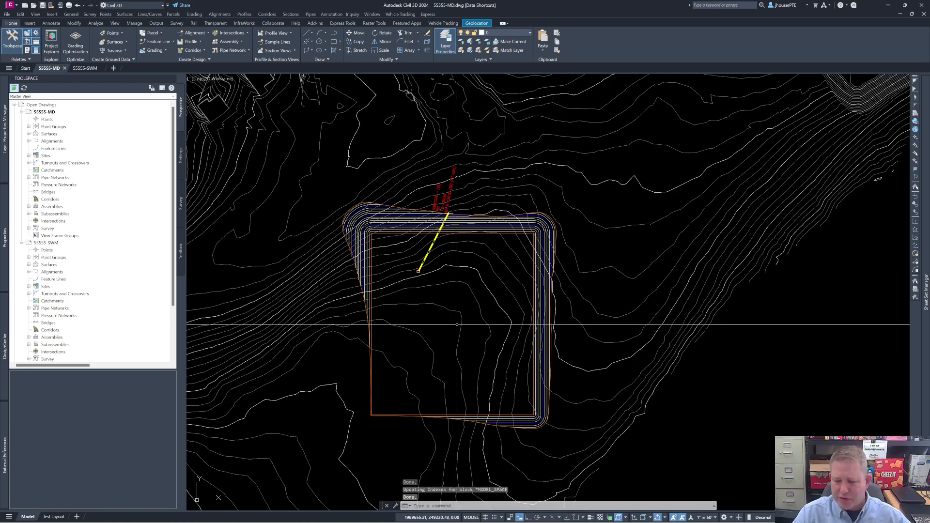
# Step: Start creating a new surface in 55555-MD with the type TIN volume surface, and enlarge the creation dialog
pyautogui.moveTo(457, 325)
pyautogui.mouseDown(button='middle')
pyautogui.moveTo(528, 320)
pyautogui.moveTo(666, 333)
pyautogui.mouseUp(button='middle')
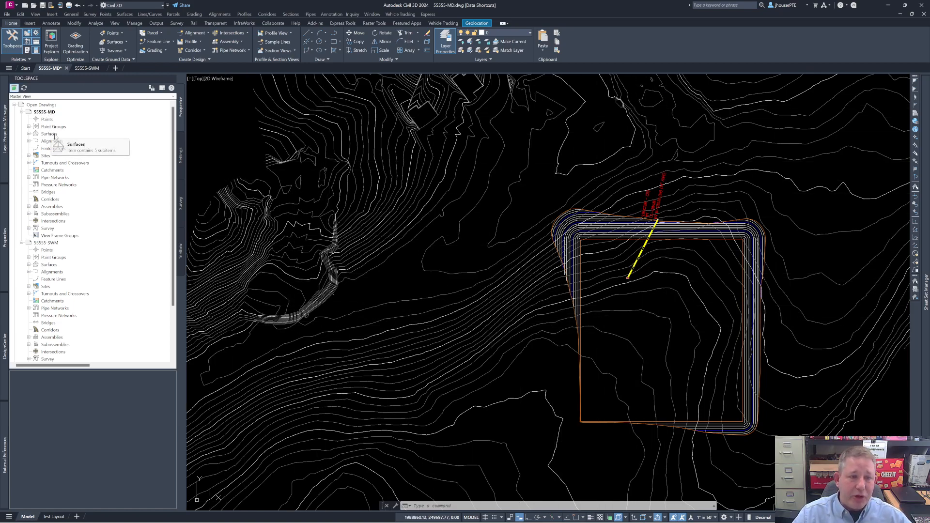
pyautogui.click(29, 135)
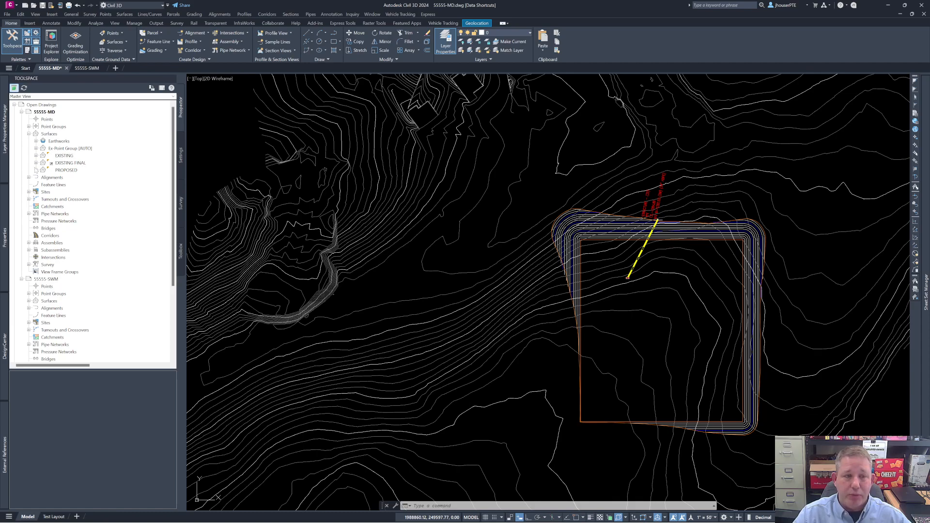
pyautogui.click(51, 134)
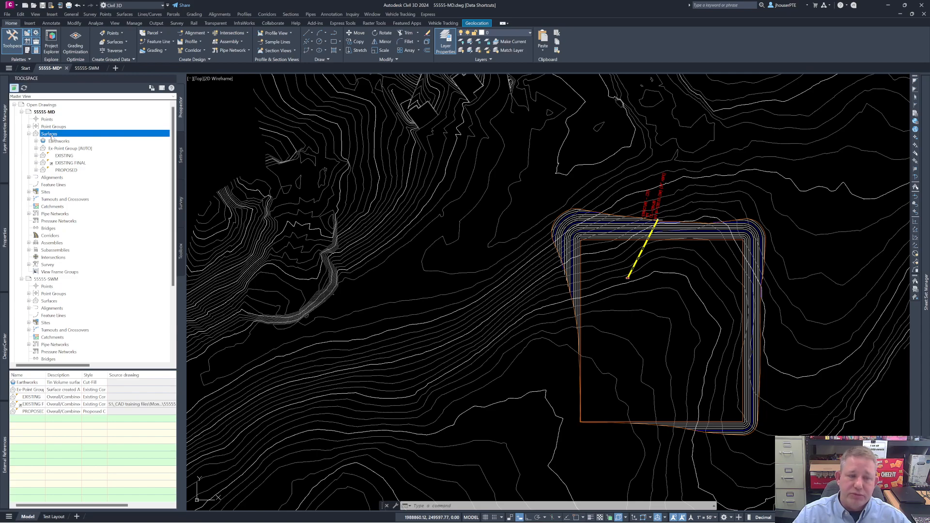
pyautogui.rightClick(51, 136)
pyautogui.click(79, 139)
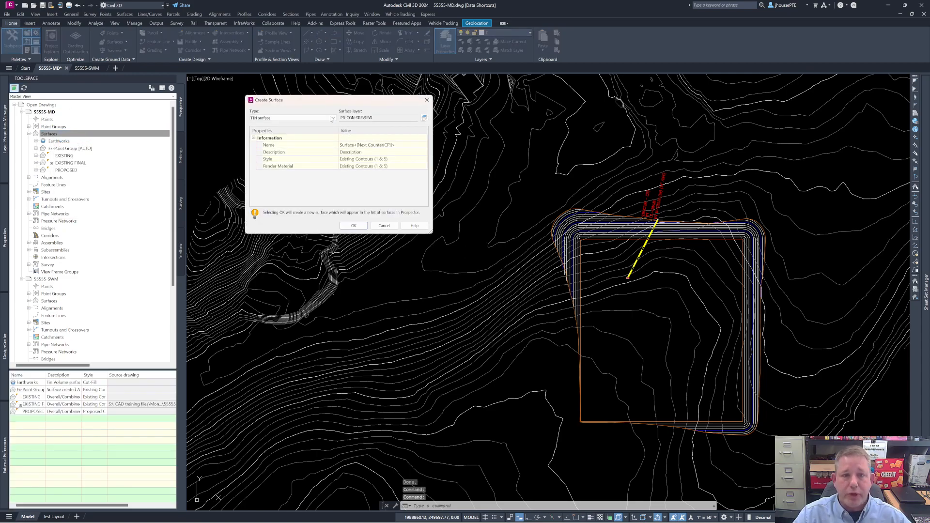
pyautogui.click(333, 119)
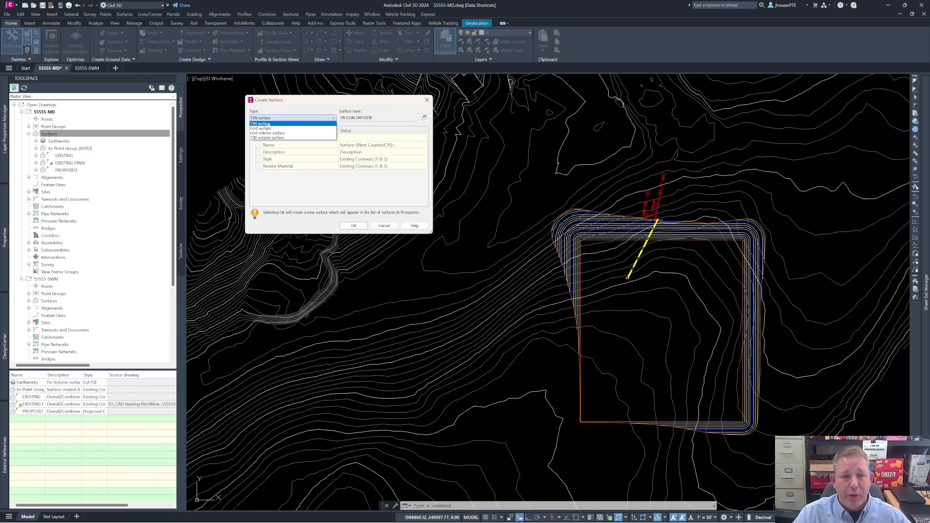
pyautogui.click(267, 138)
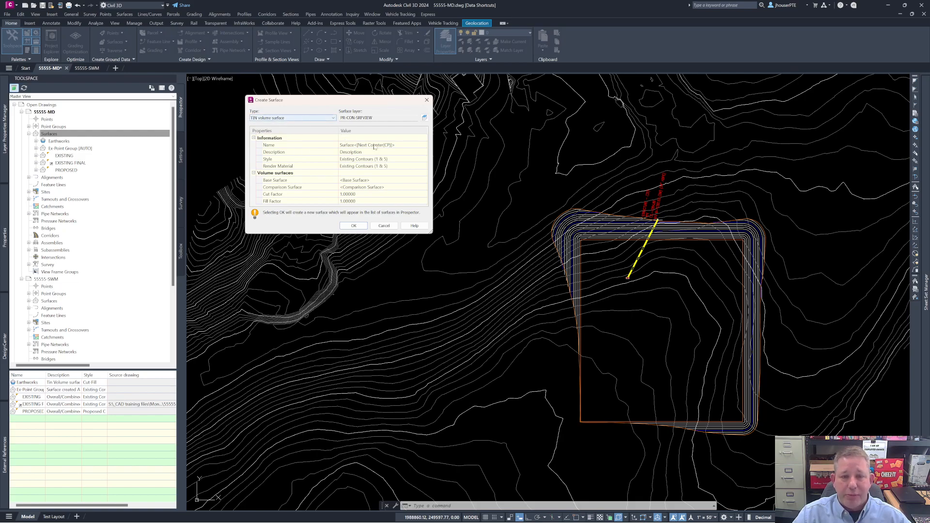
pyautogui.moveTo(433, 236); pyautogui.dragTo(462, 359)
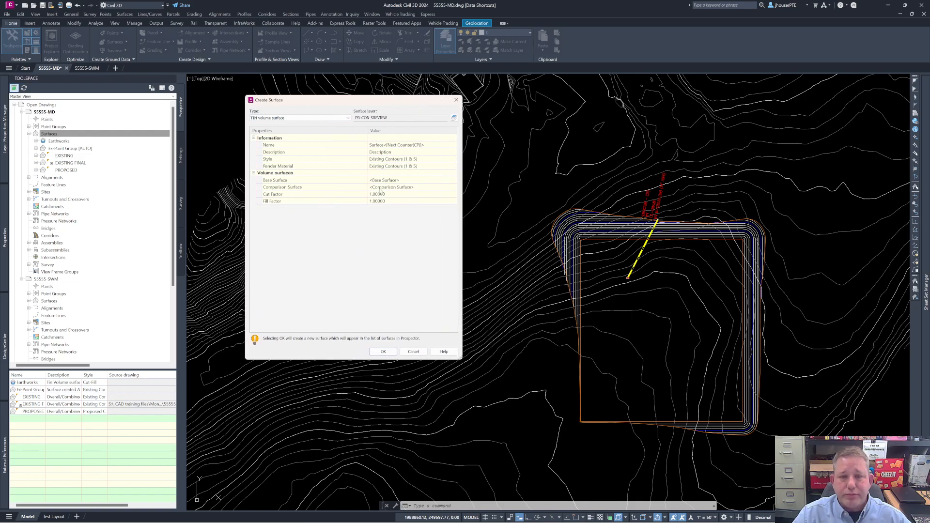
# Step: Name the new TIN volume surface "training earthworks"
pyautogui.click(402, 145)
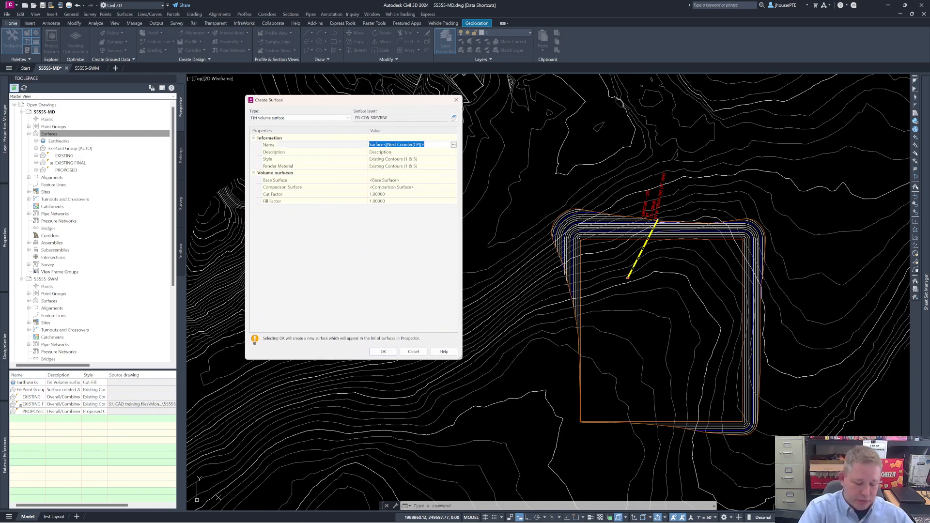
pyautogui.write('tr')
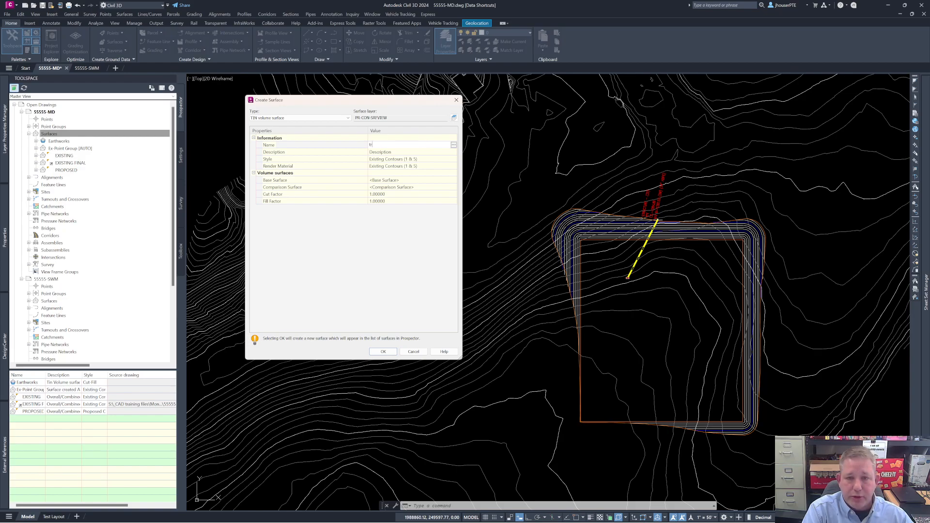
pyautogui.write('aining')
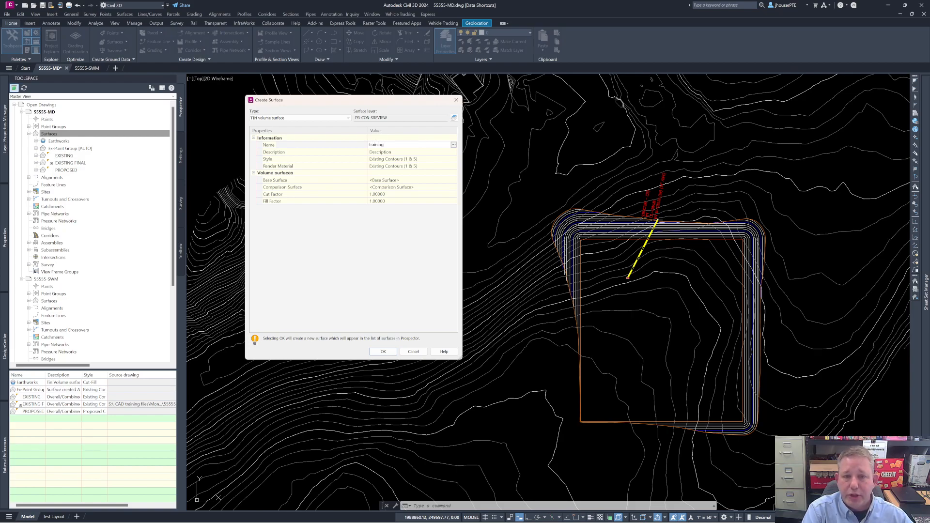
pyautogui.write(' earthworks')
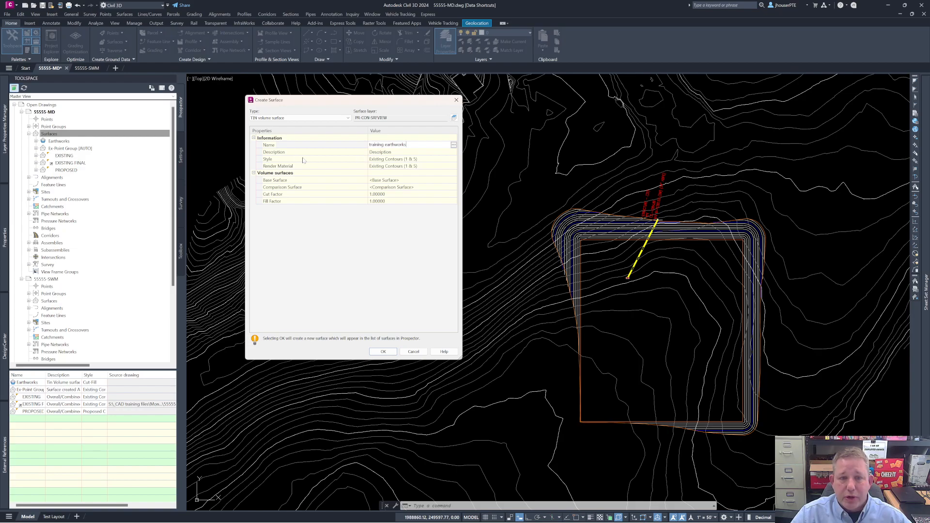
# Step: Assign the Cut-Fill surface style to the new volume surface
pyautogui.click(422, 160)
pyautogui.click(453, 159)
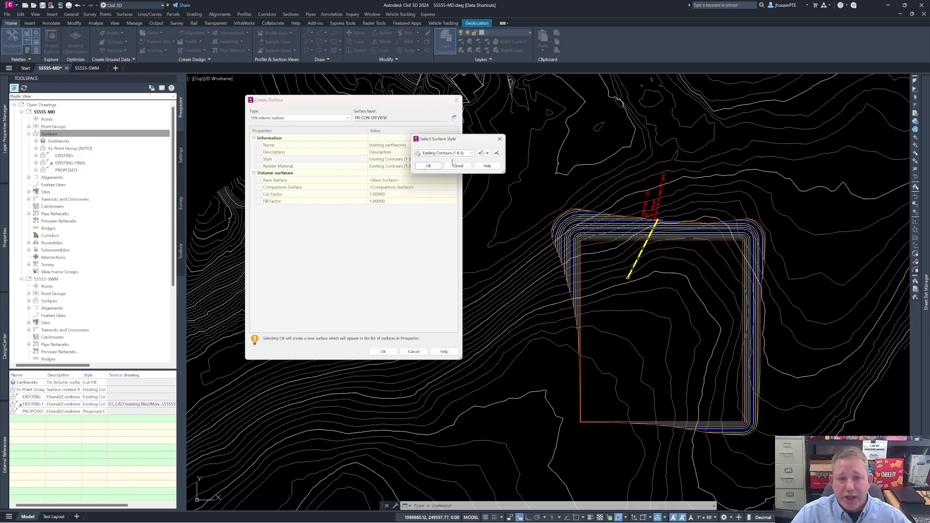
pyautogui.click(471, 153)
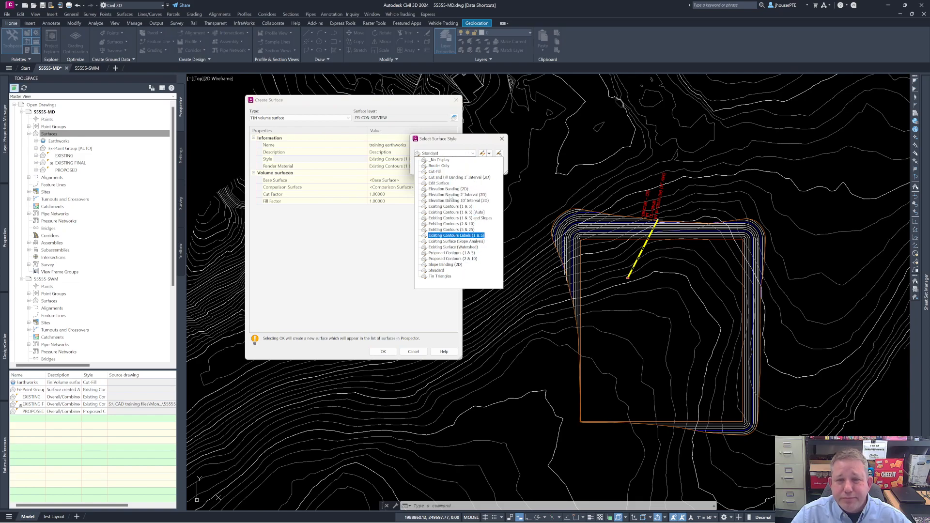
pyautogui.click(435, 172)
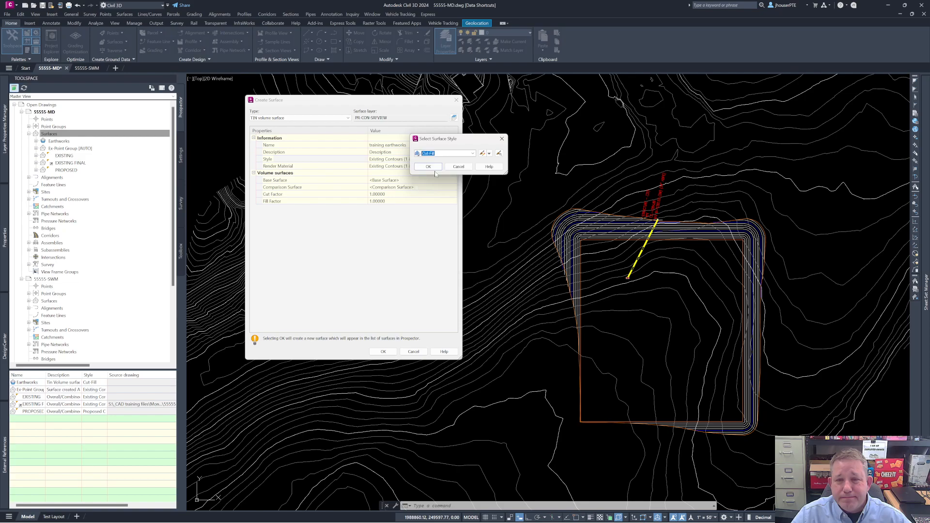
pyautogui.click(428, 167)
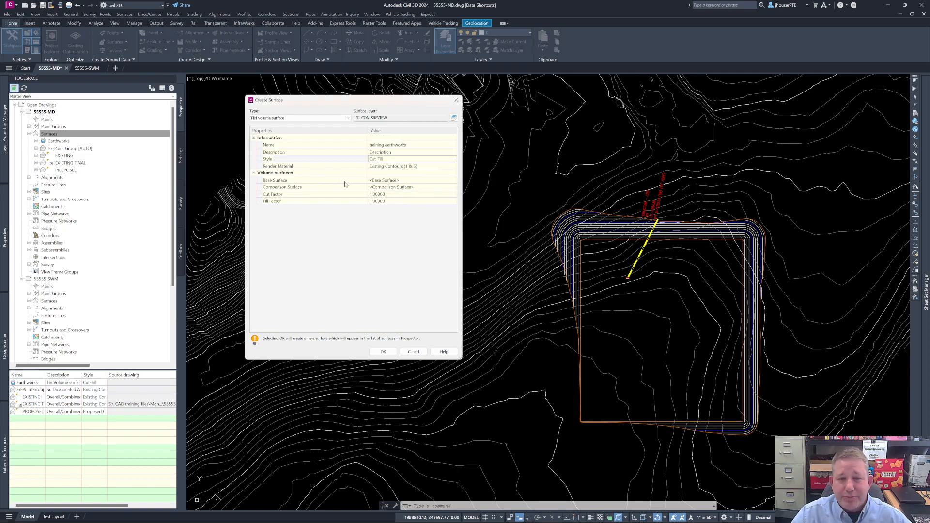
# Step: Set EXISTING FINAL as the base surface and PROPOSED as the comparison surface, and create the volume surface
pyautogui.click(393, 180)
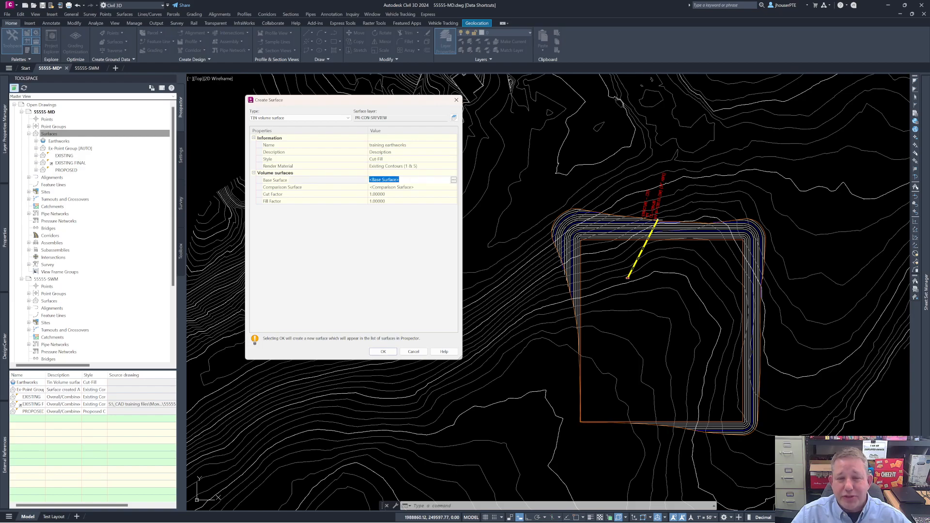
pyautogui.click(454, 179)
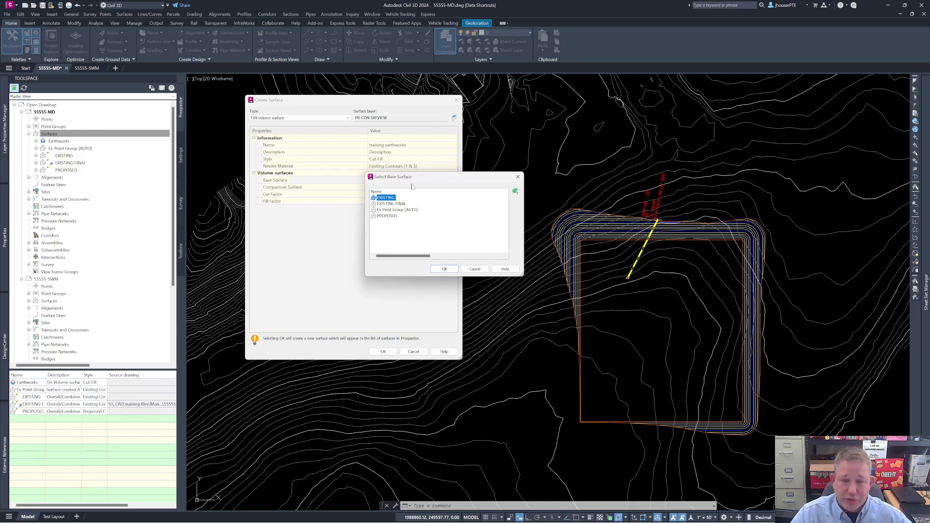
pyautogui.click(403, 204)
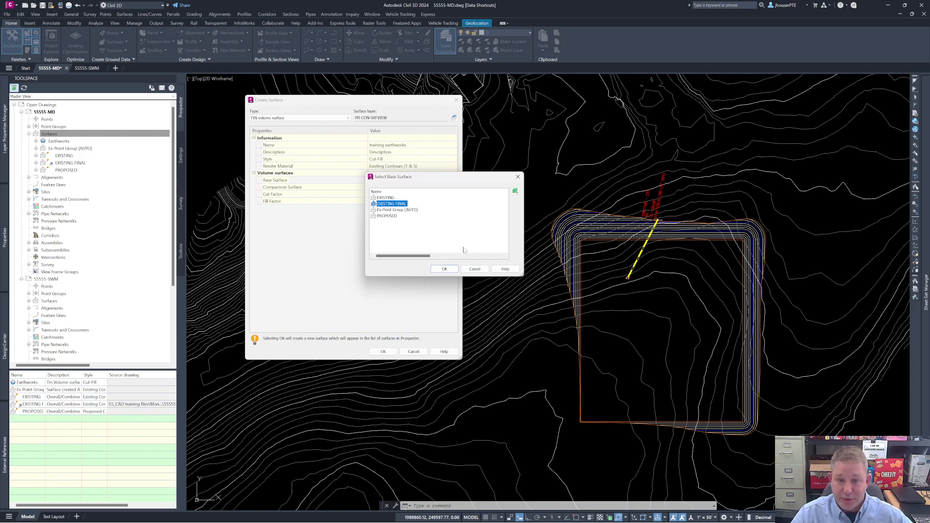
pyautogui.click(445, 269)
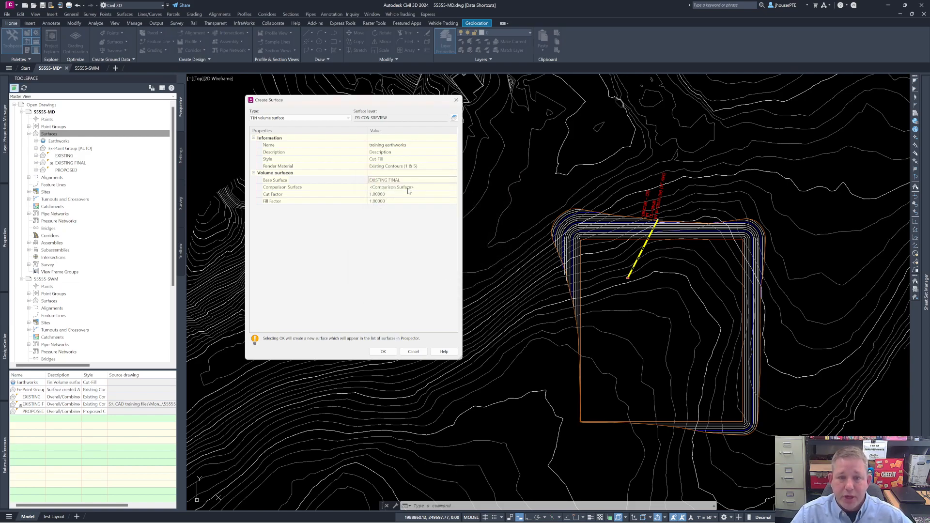
pyautogui.click(422, 188)
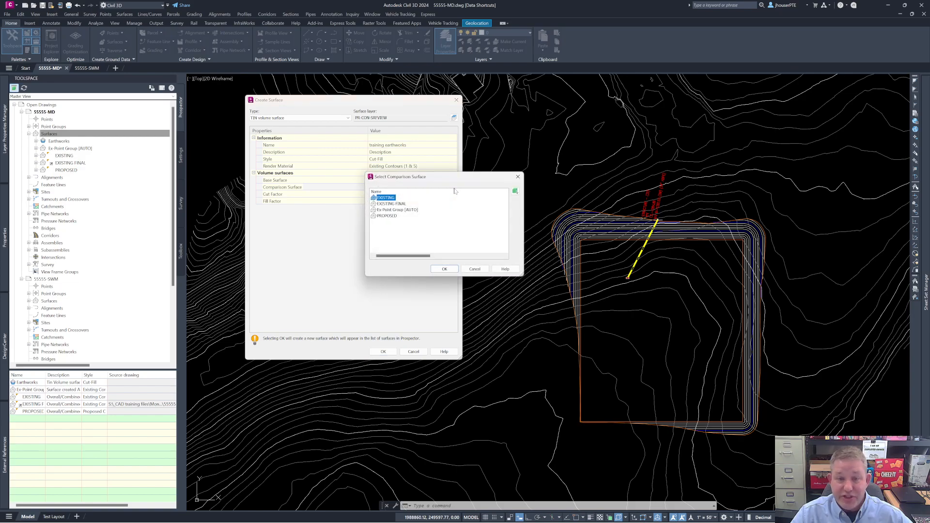
pyautogui.click(388, 216)
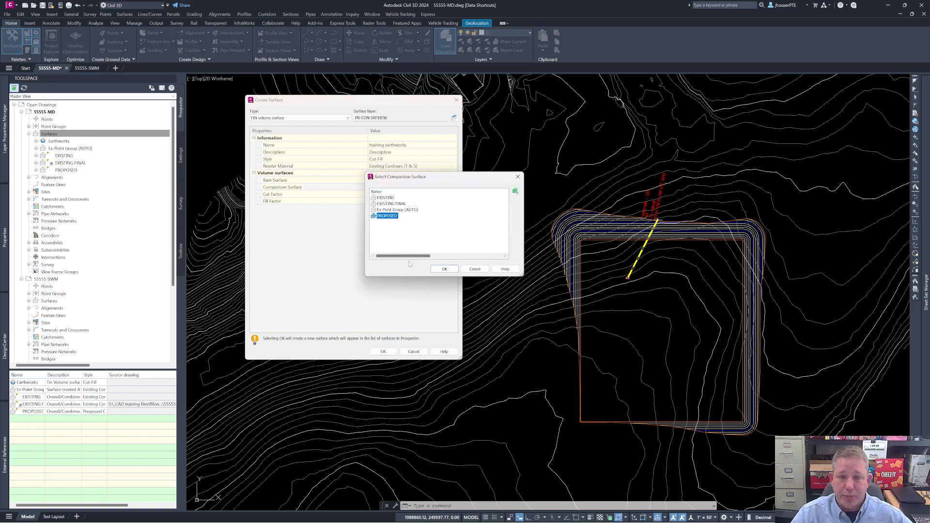
pyautogui.click(443, 269)
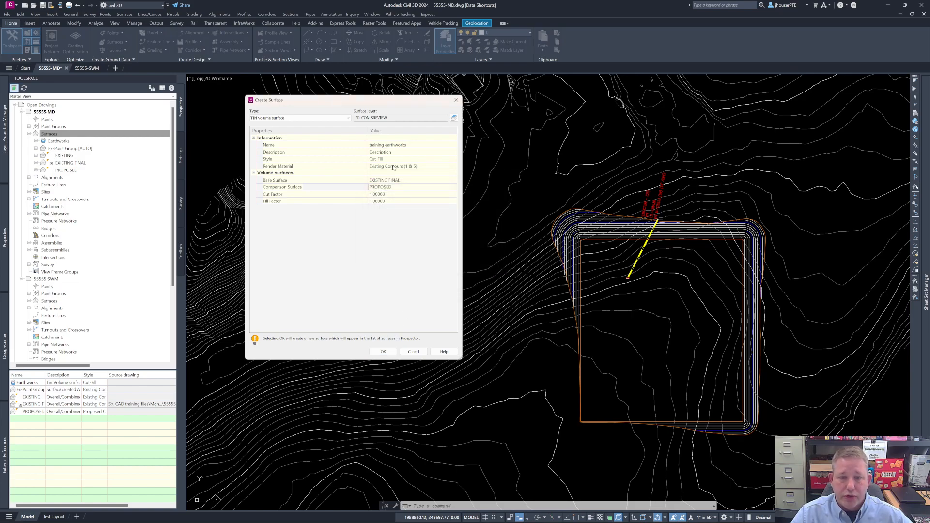
pyautogui.click(390, 351)
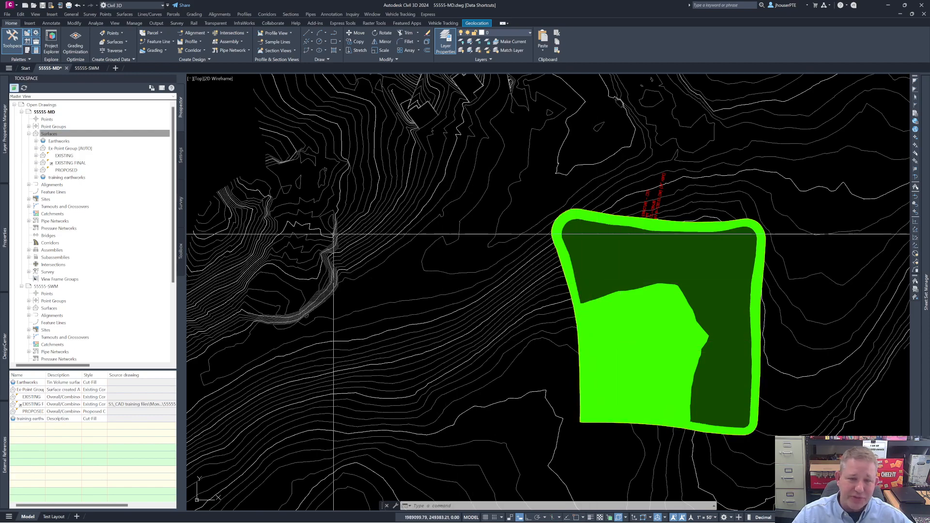
# Step: Expand the training earthworks surface and its definition, and open its surface properties
pyautogui.click(36, 178)
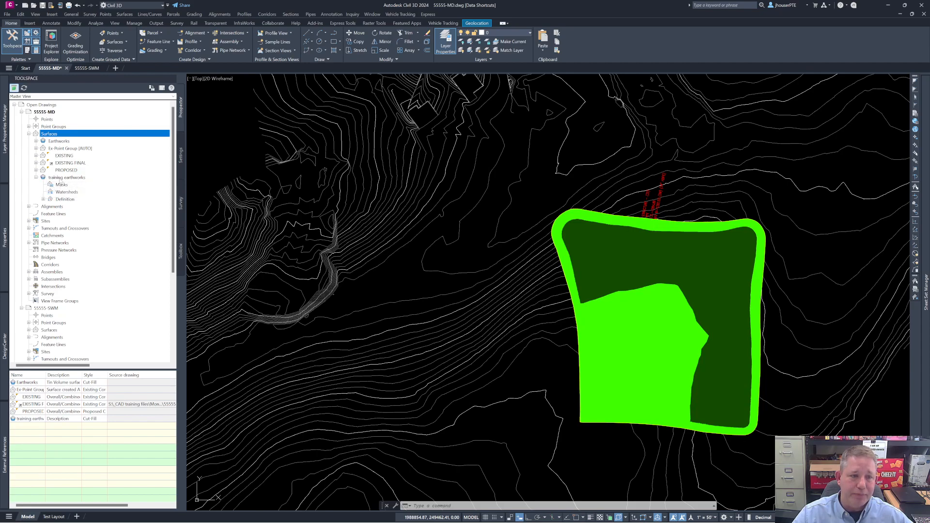
pyautogui.click(60, 178)
pyautogui.click(43, 199)
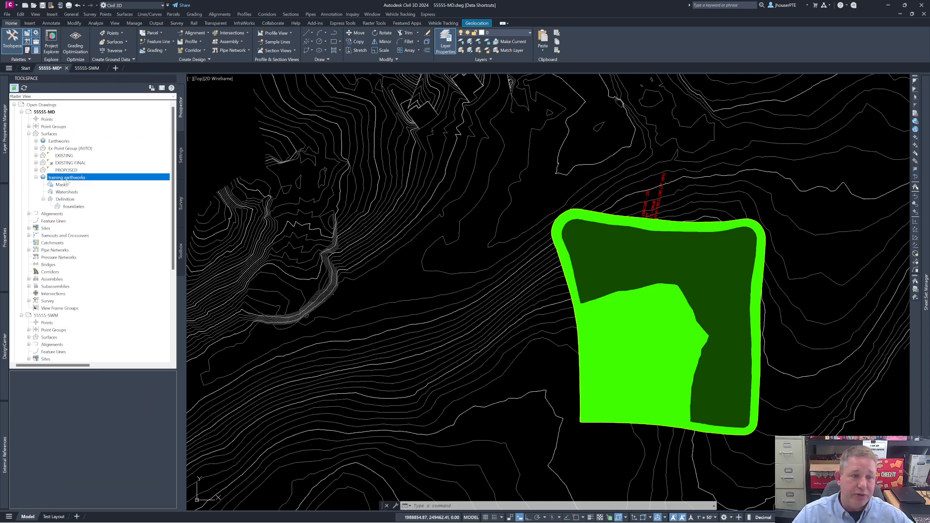
pyautogui.rightClick(68, 179)
pyautogui.click(92, 184)
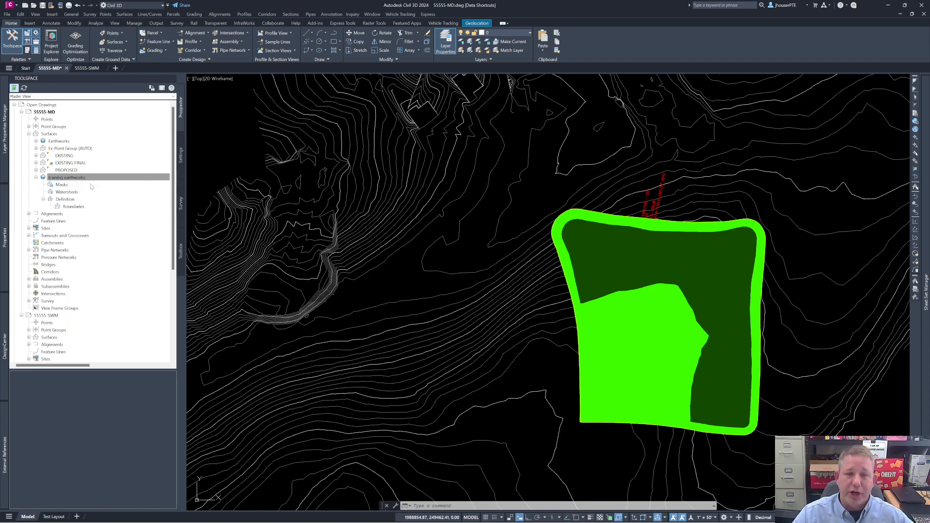
pyautogui.moveTo(208, 10); pyautogui.dragTo(403, 119)
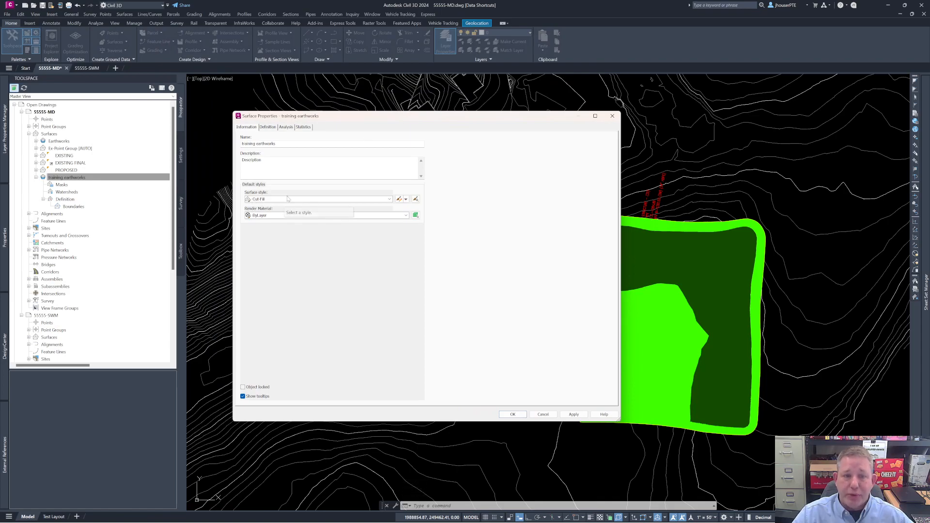
# Step: Run an Elevations analysis on training earthworks with the Elevations legend and 2 ranges
pyautogui.click(286, 127)
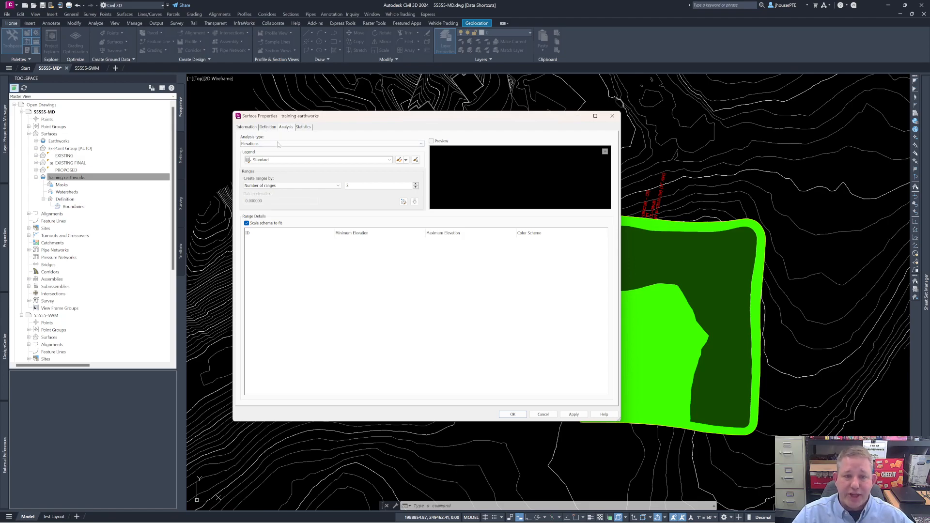
pyautogui.click(278, 145)
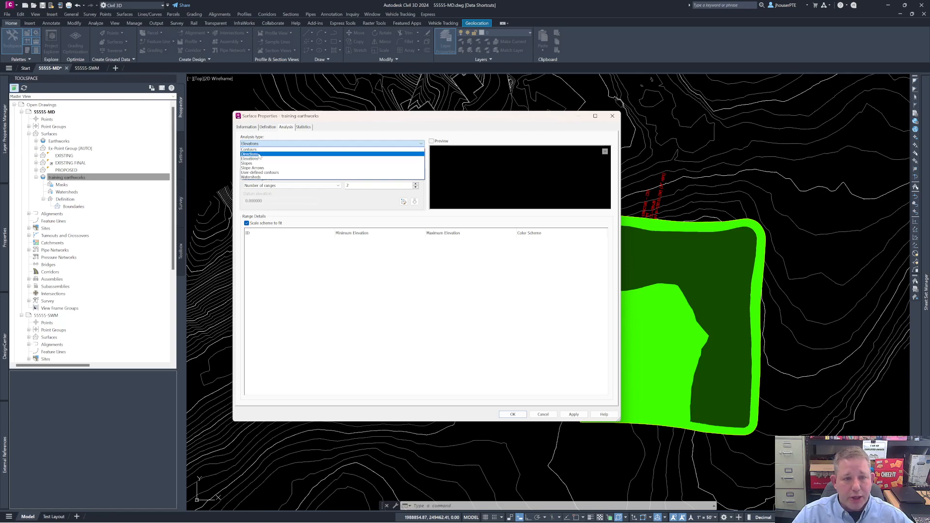
pyautogui.click(348, 144)
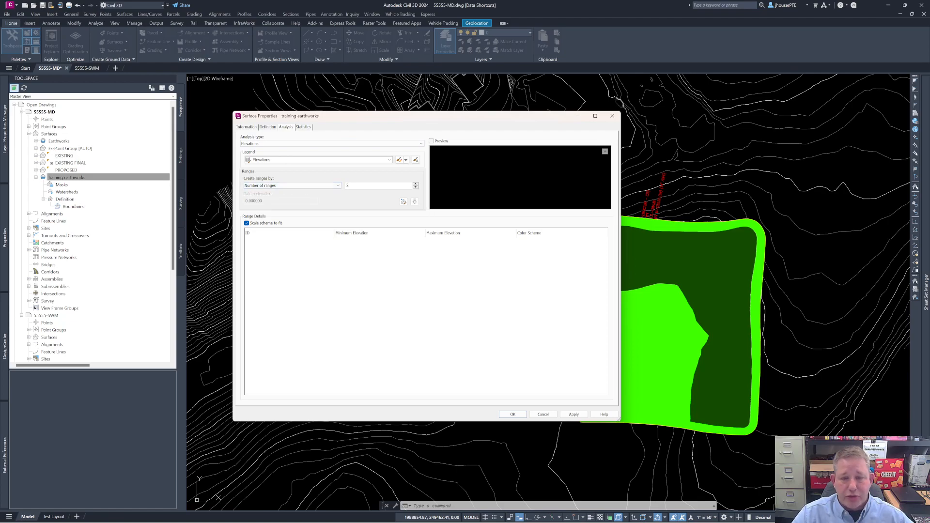
pyautogui.click(414, 201)
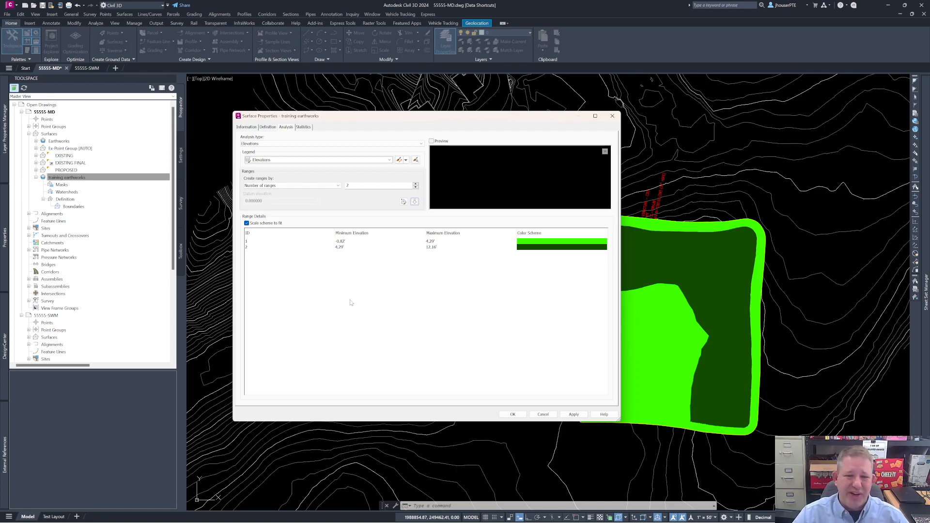
# Step: Set the first elevation range to a minimum of -100 and a maximum of 0
pyautogui.click(349, 242)
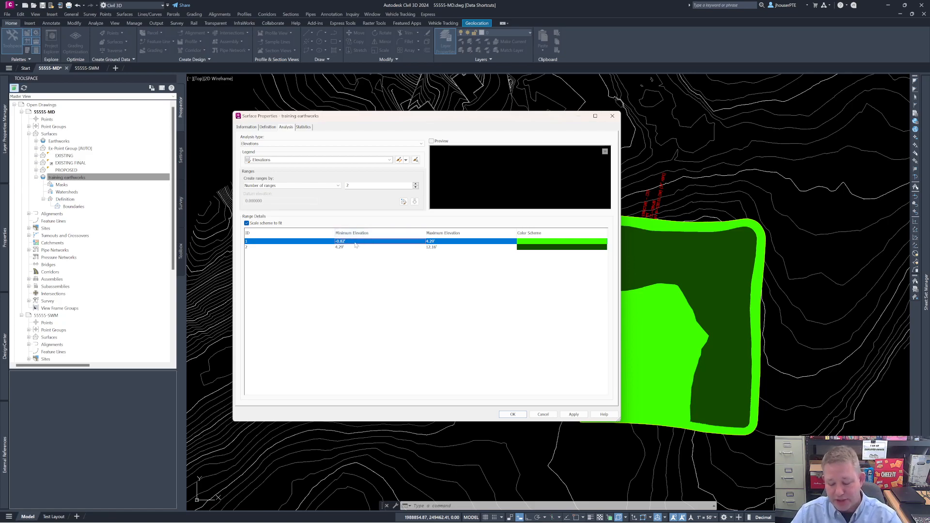
pyautogui.click(355, 243)
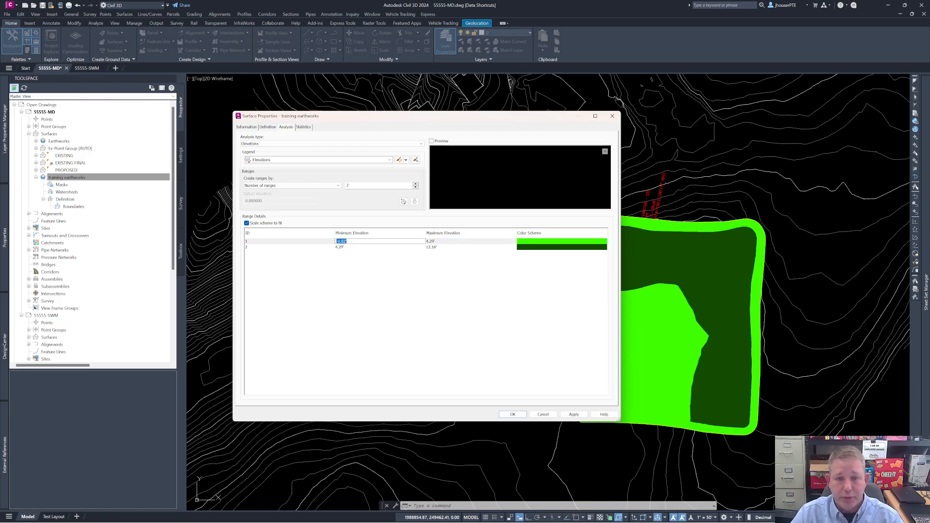
pyautogui.press('BackSpace')
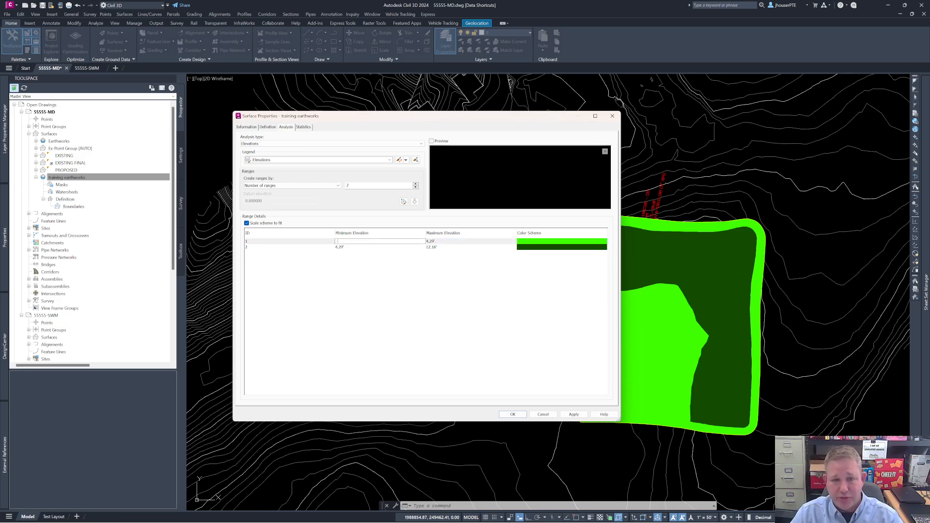
pyautogui.press('Return')
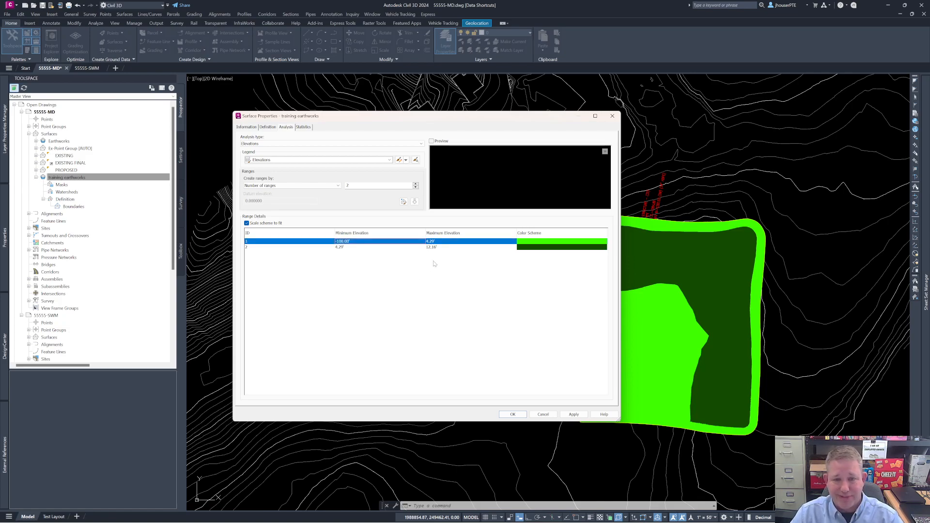
pyautogui.click(437, 243)
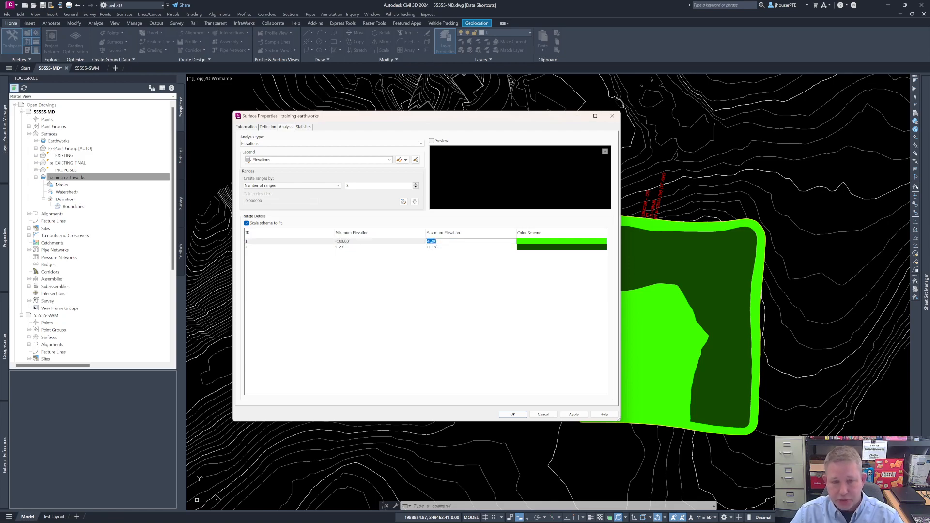
pyautogui.write('0')
pyautogui.press('Return')
# Step: Change the first elevation range's color to red, index color 10
pyautogui.click(536, 245)
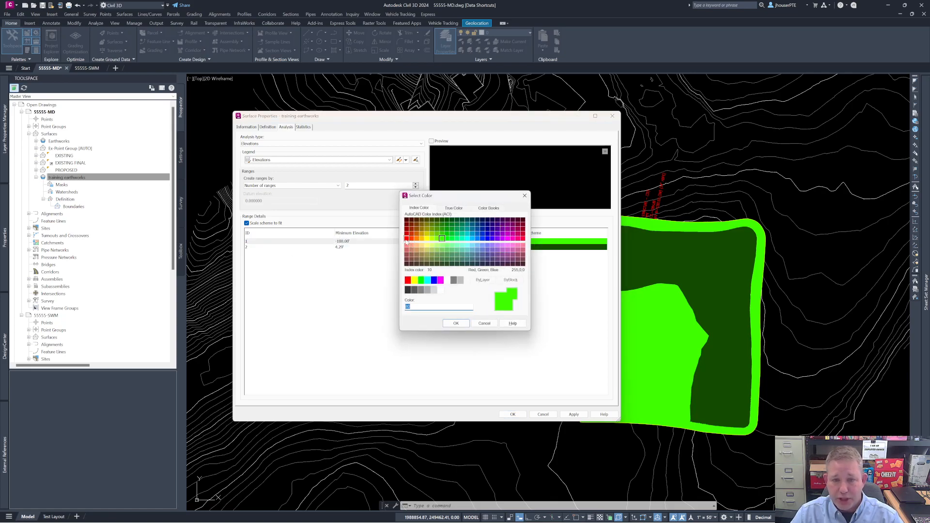
pyautogui.click(406, 238)
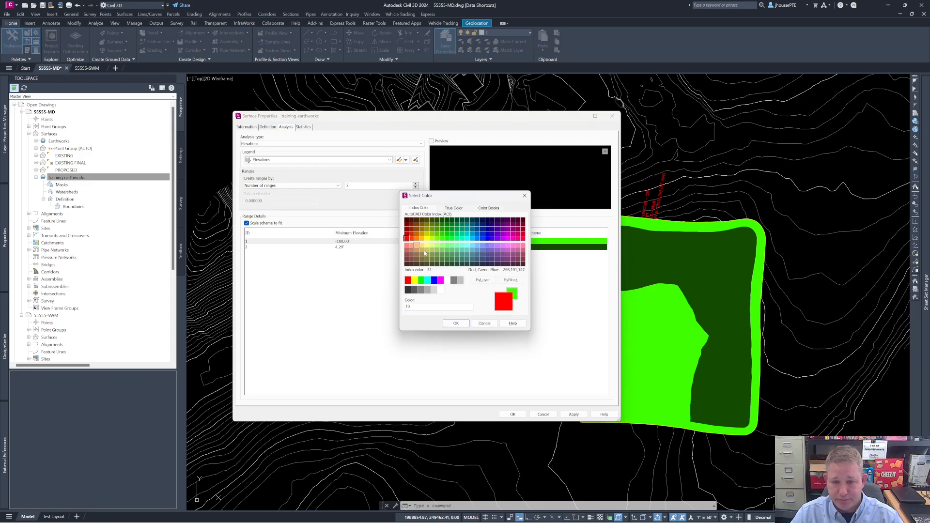
pyautogui.click(457, 323)
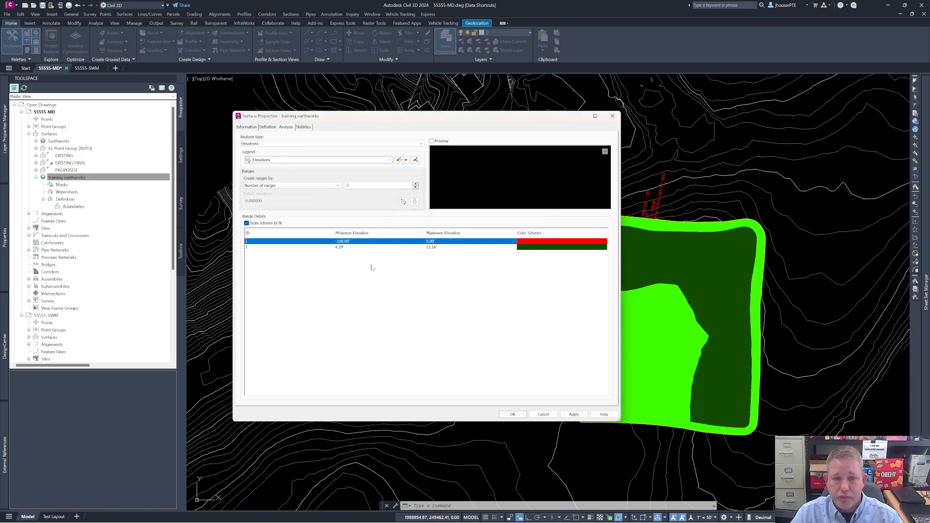
# Step: Set the second elevation range to a minimum of 0 and a maximum of 100
pyautogui.click(340, 247)
pyautogui.click(339, 248)
pyautogui.write('0')
pyautogui.click(436, 247)
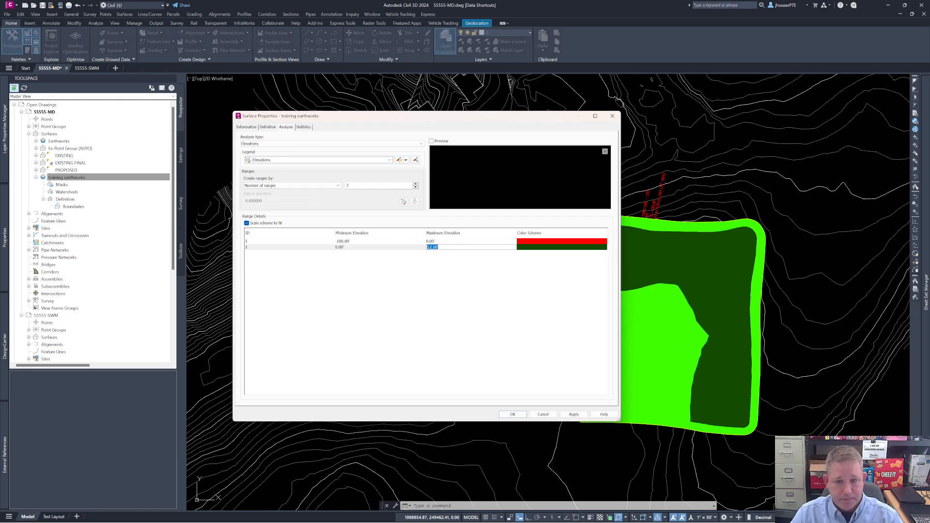
pyautogui.write('100')
pyautogui.press('Return')
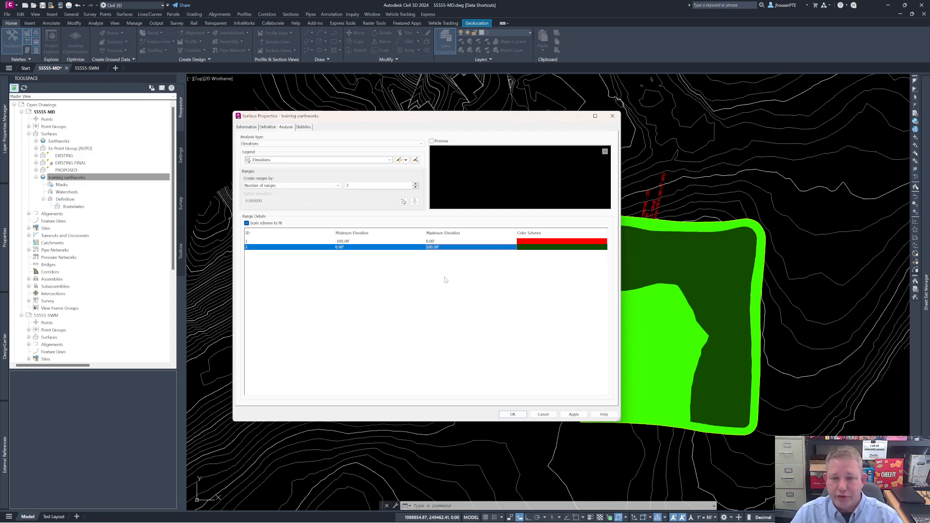
# Step: Change the second elevation range's color to bright green and accept the surface properties
pyautogui.click(528, 248)
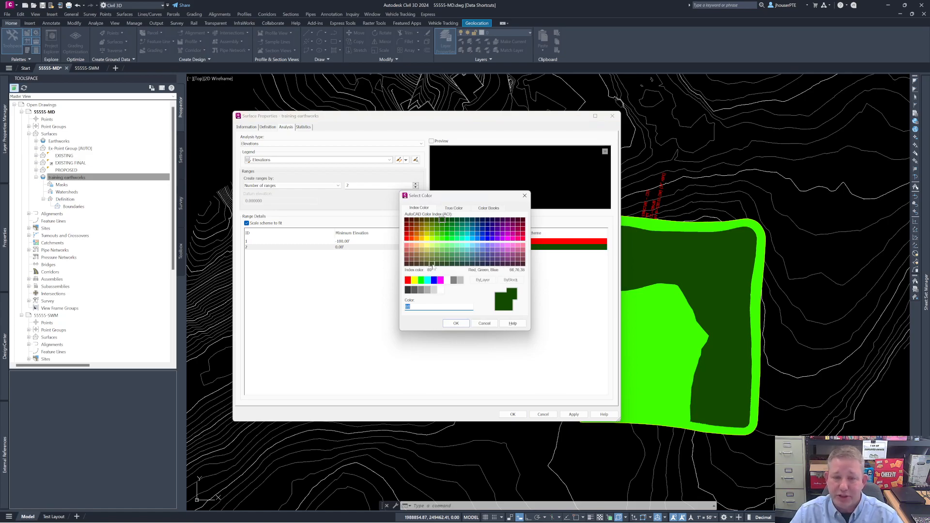
pyautogui.click(449, 239)
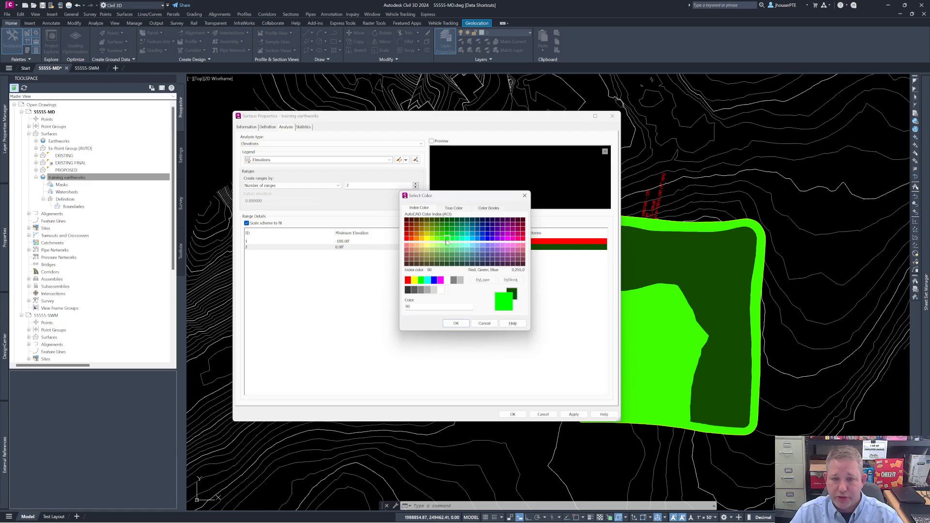
pyautogui.click(461, 324)
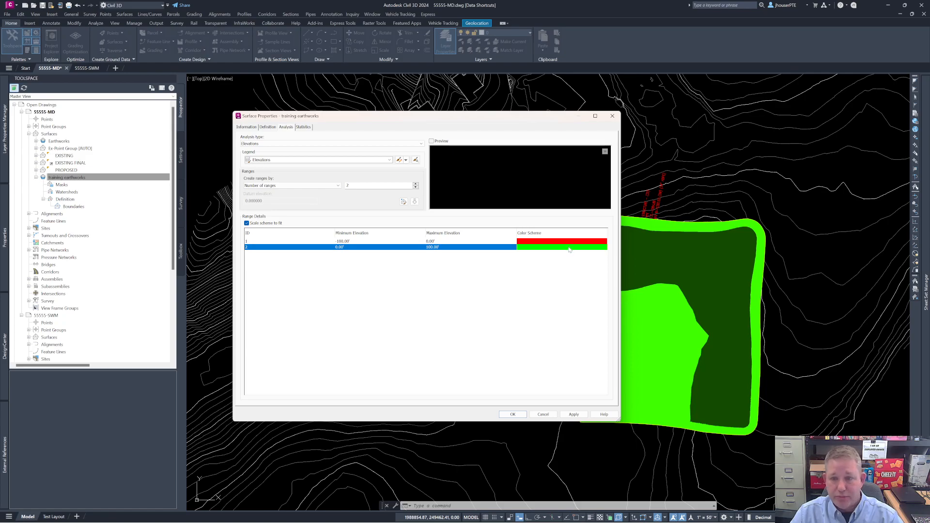
pyautogui.click(513, 414)
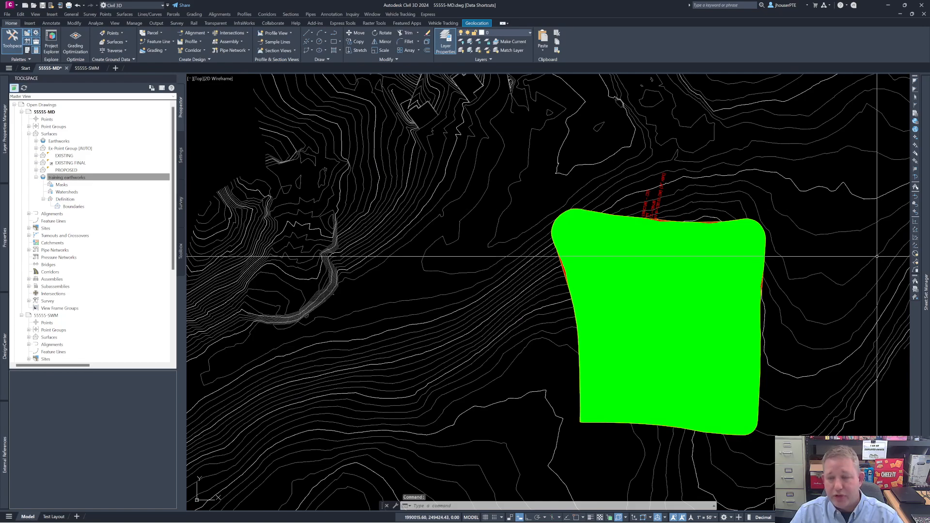
# Step: Examine the red cut areas along the edges of the green volume surface
pyautogui.moveTo(789, 349); pyautogui.dragTo(679, 346, button='middle')
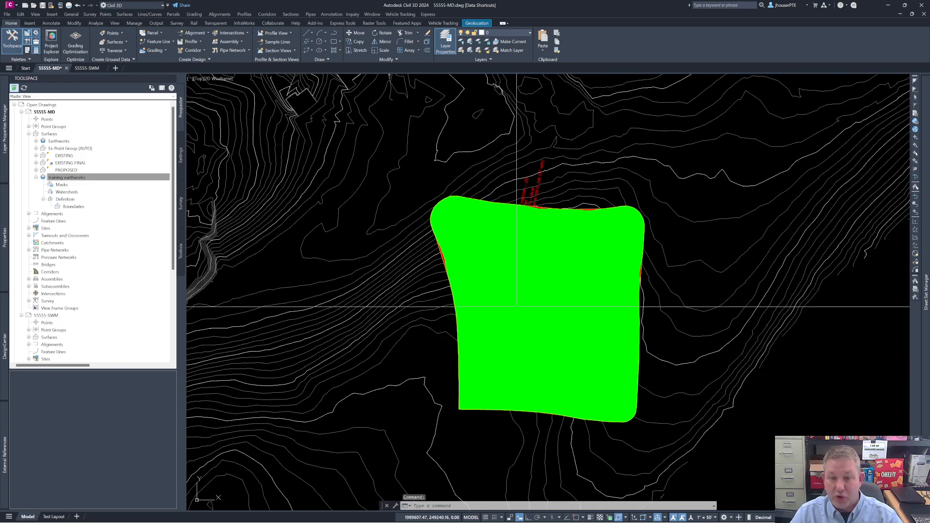
pyautogui.scroll(3, 441, 258)
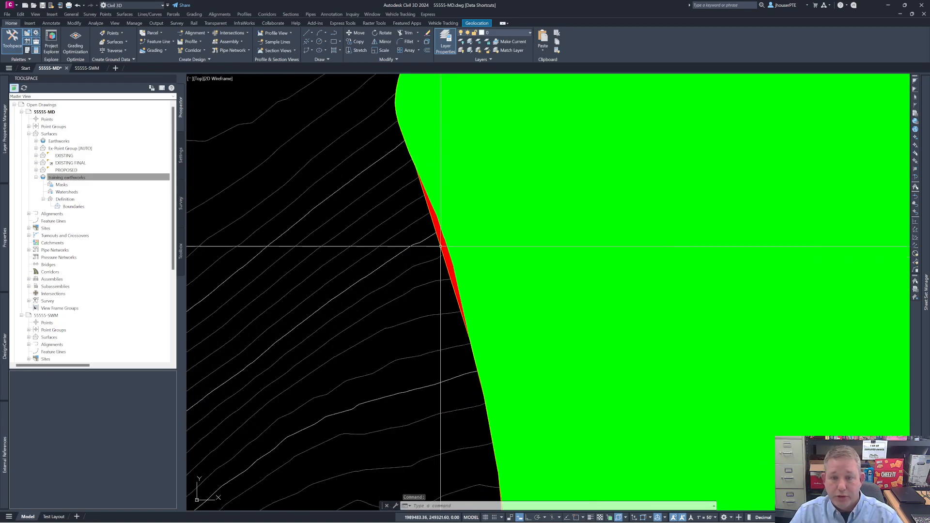
pyautogui.scroll(-5, 452, 278)
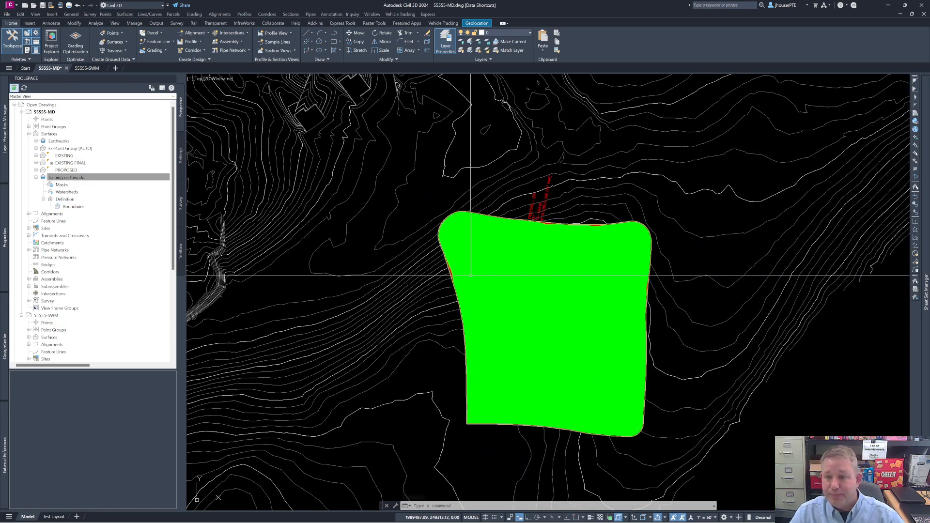
pyautogui.scroll(5, 597, 240)
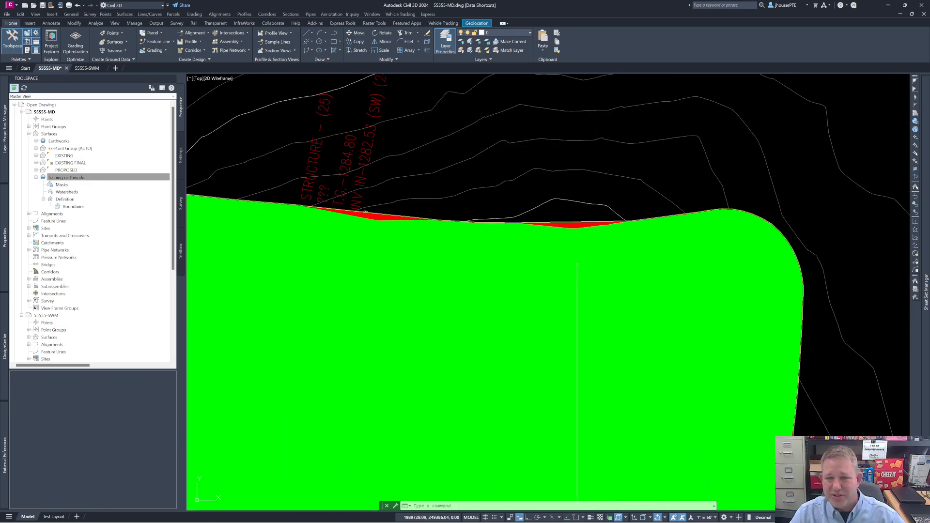
pyautogui.scroll(-5, 565, 249)
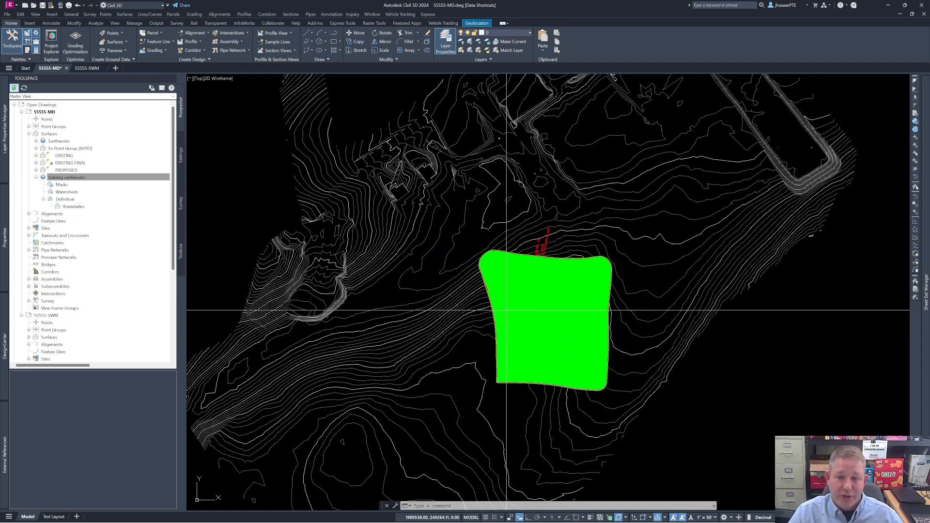
# Step: Try to lower the PROPOSED surface by moving it from base point 0,0,0 with a displacement of 0,0,-5
pyautogui.click(103, 177)
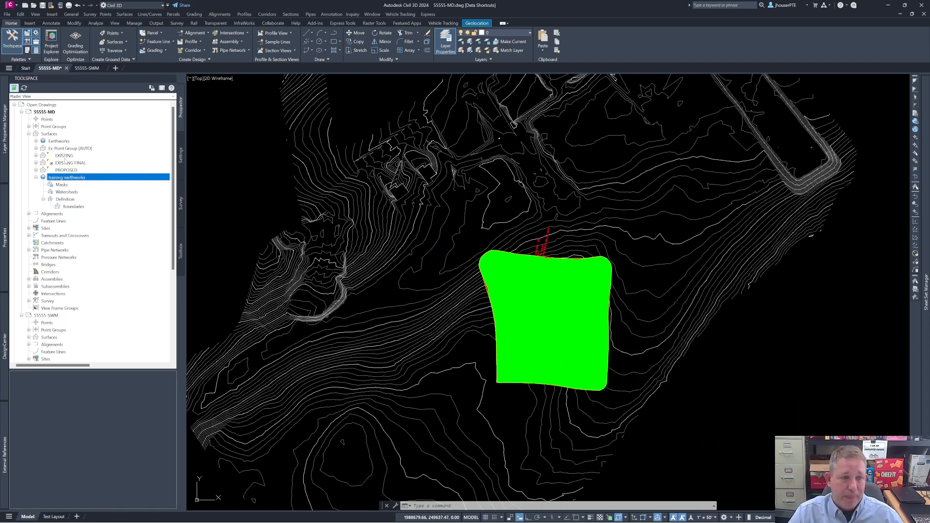
pyautogui.rightClick(70, 171)
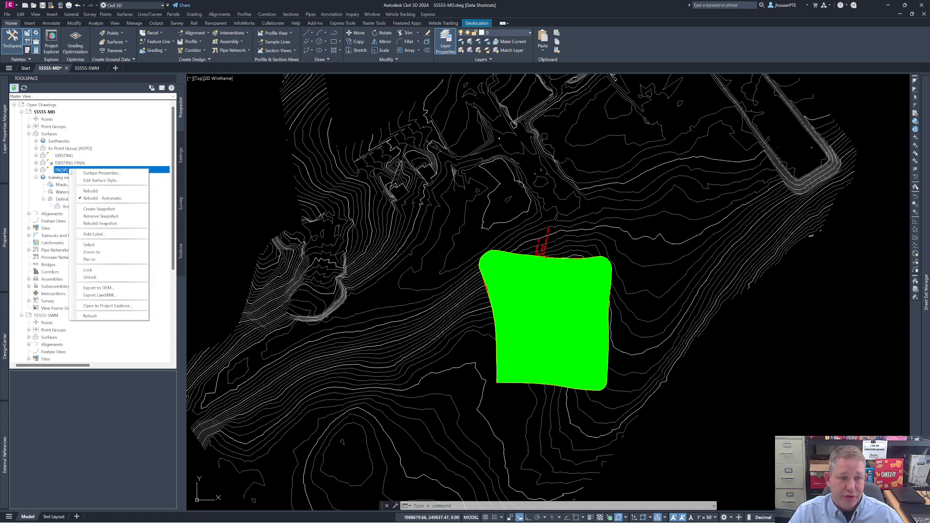
pyautogui.click(89, 246)
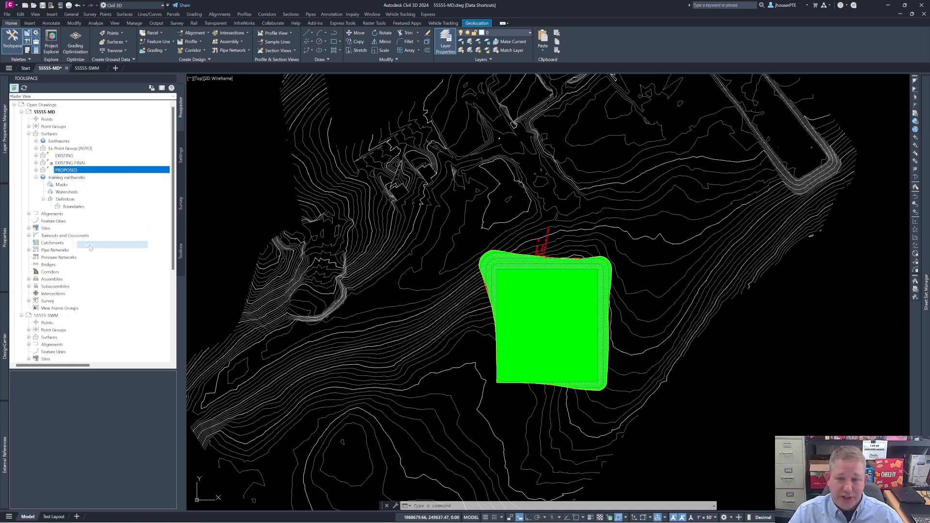
pyautogui.rightClick(399, 295)
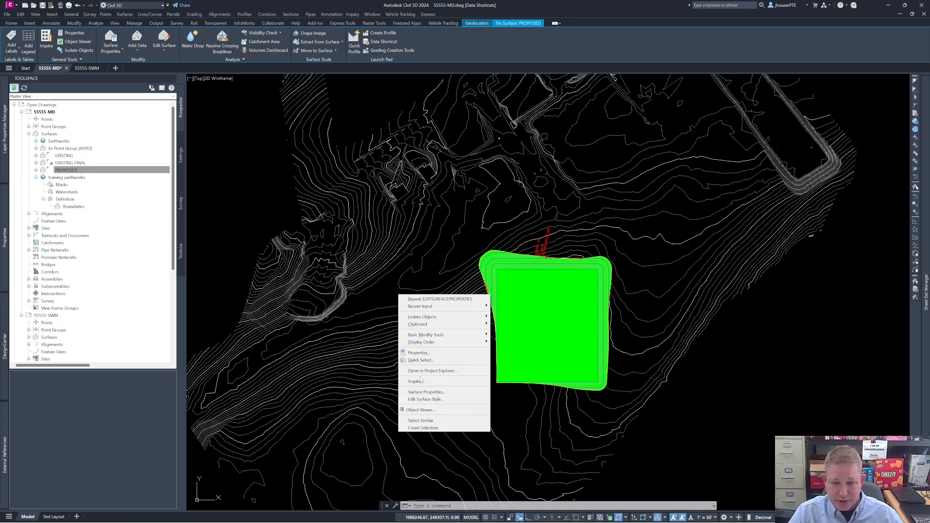
pyautogui.click(689, 428)
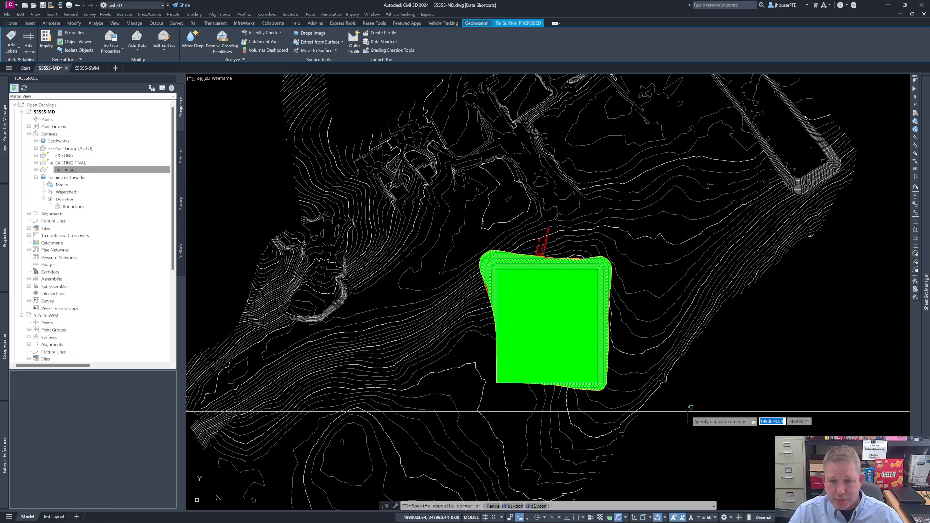
pyautogui.click(706, 407)
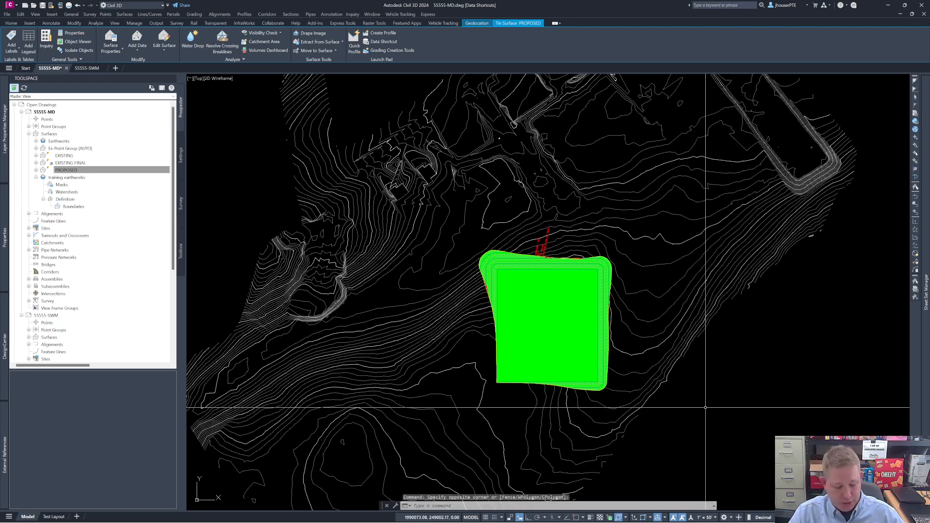
pyautogui.write('m')
pyautogui.press('Return')
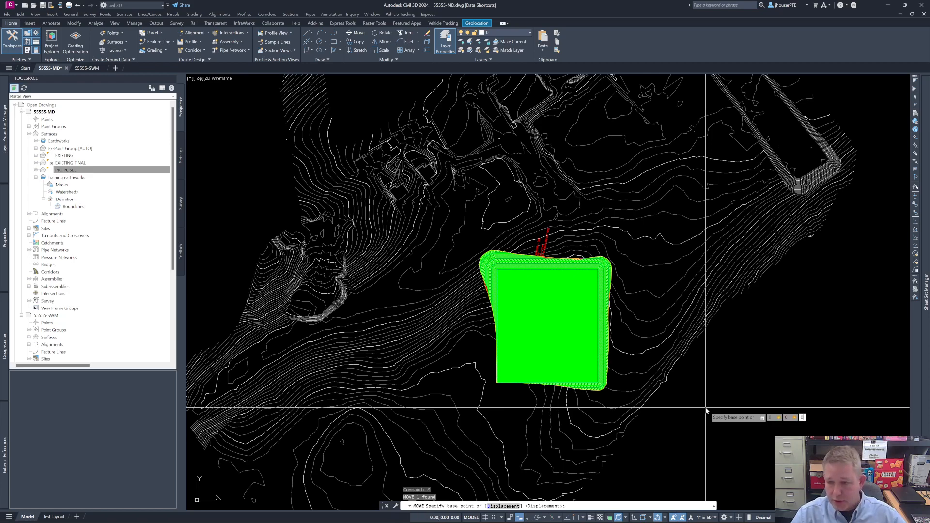
pyautogui.press('Return')
pyautogui.write('0,0')
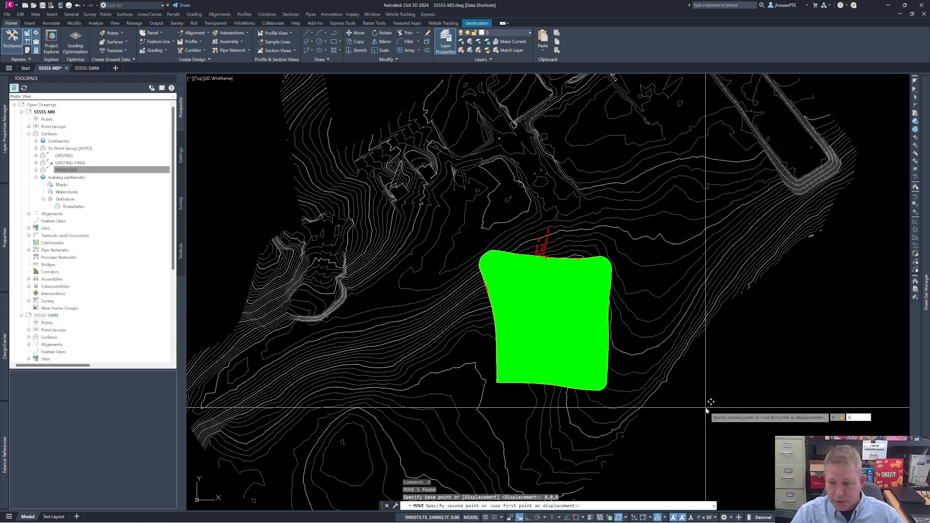
pyautogui.write(',')
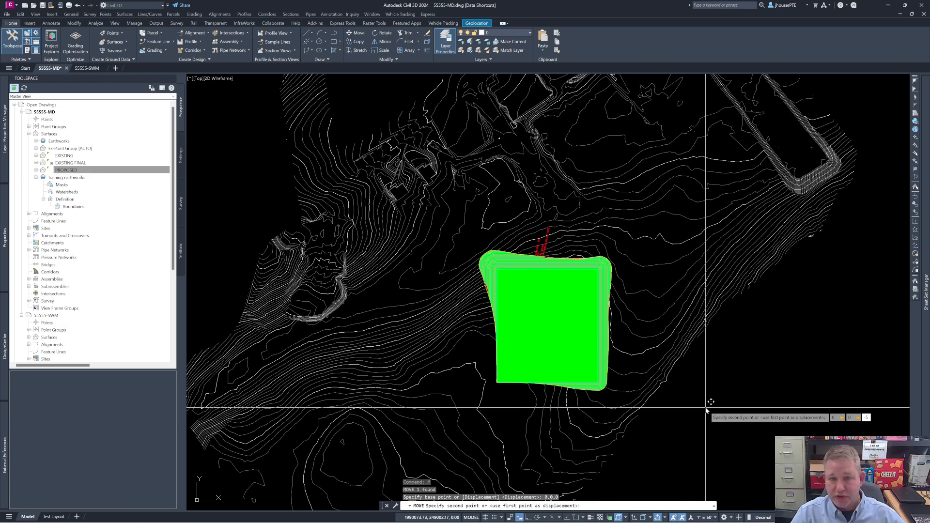
pyautogui.write('-5')
pyautogui.press('Return')
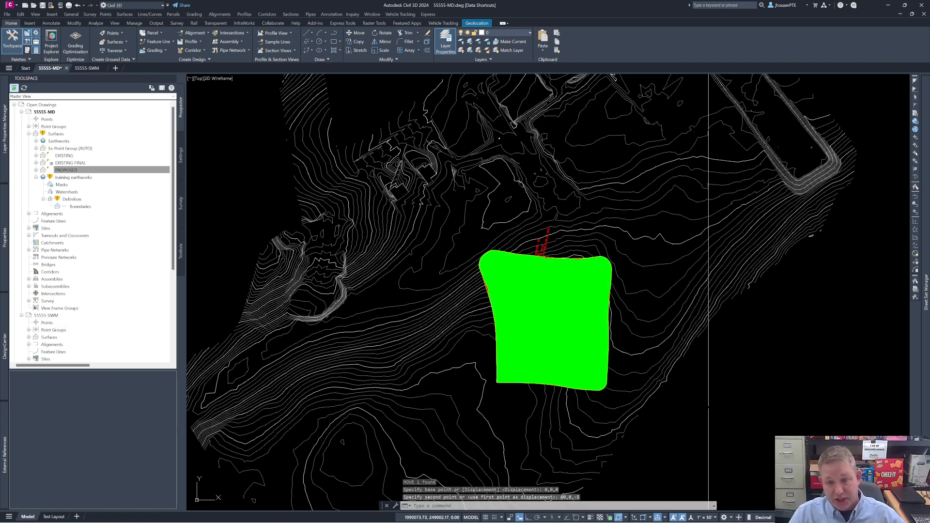
# Step: Inspect the upper edge of the volume surface and undo the commands back through the PROPOSED surface move
pyautogui.scroll(4, 565, 305)
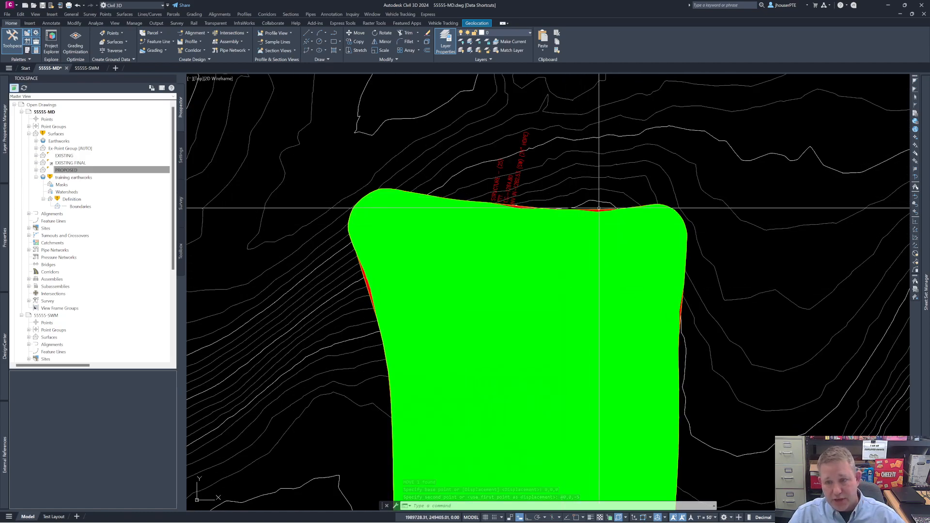
pyautogui.scroll(5, 599, 208)
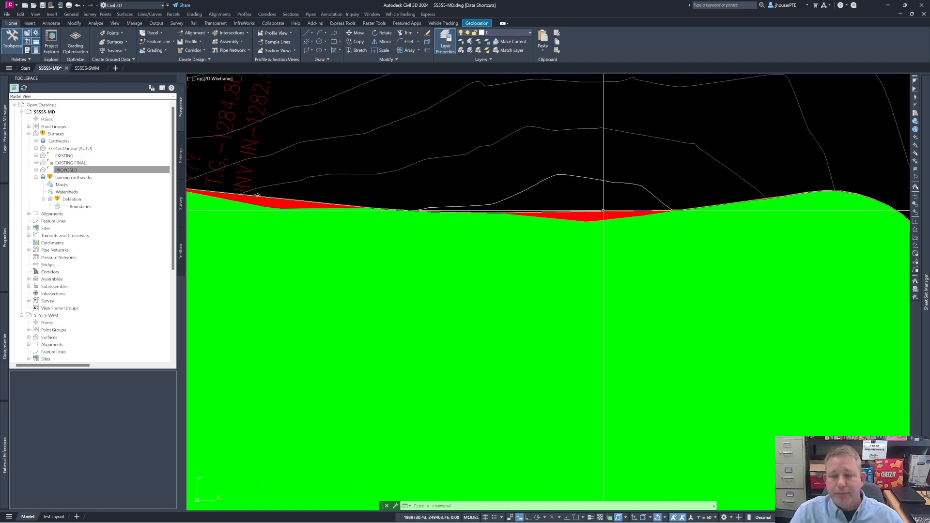
pyautogui.press('Escape')
pyautogui.press('Escape')
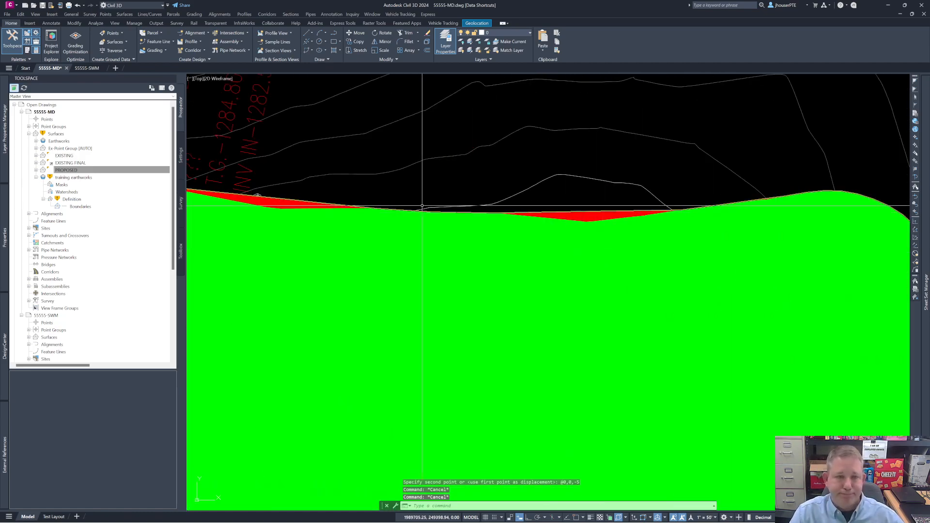
pyautogui.click(85, 6)
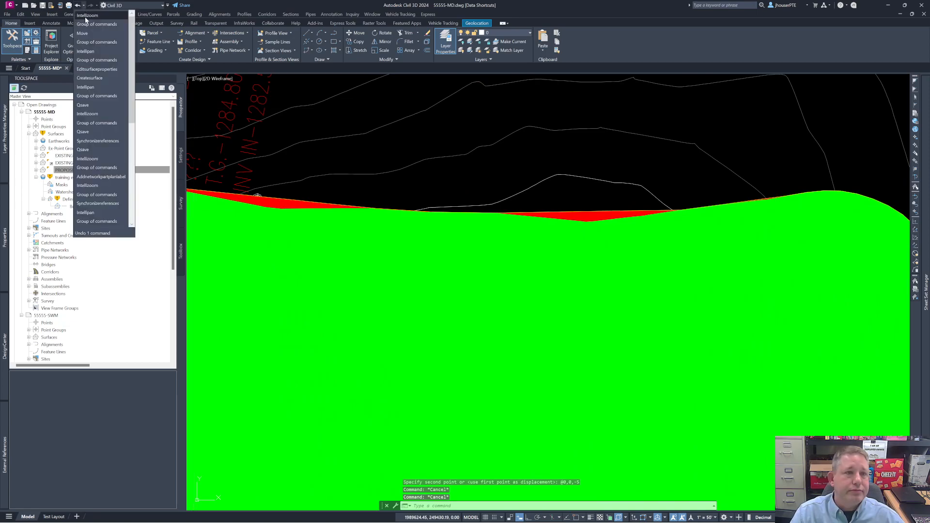
pyautogui.click(87, 35)
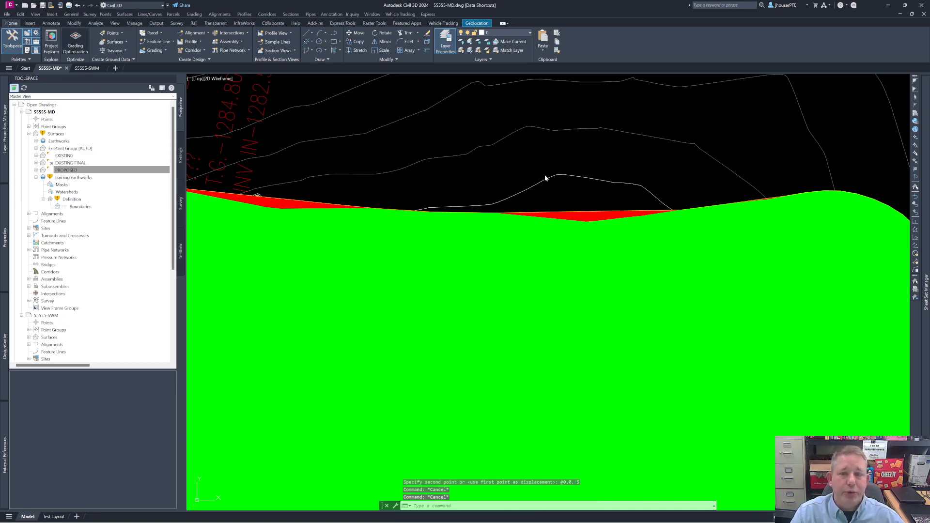
# Step: Send the PROPOSED surface to the back of the display order
pyautogui.scroll(8, 579, 269)
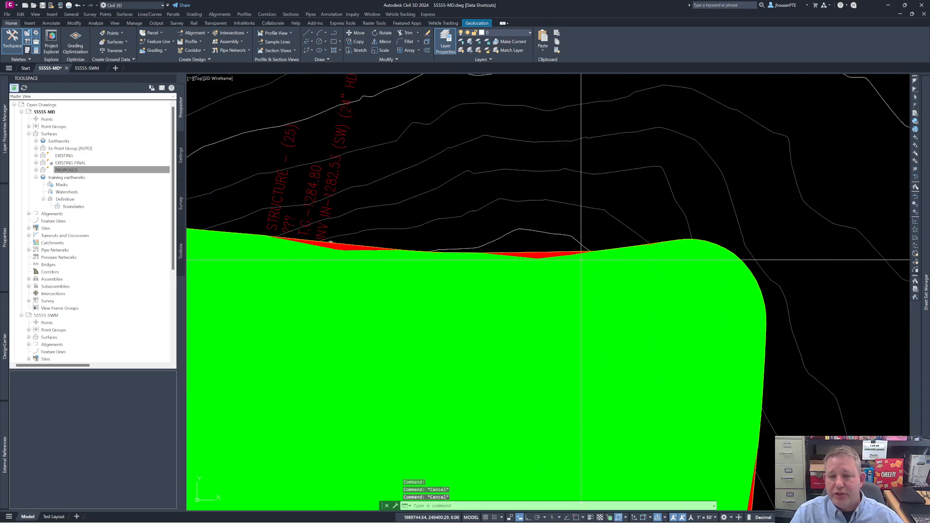
pyautogui.scroll(-6, 538, 274)
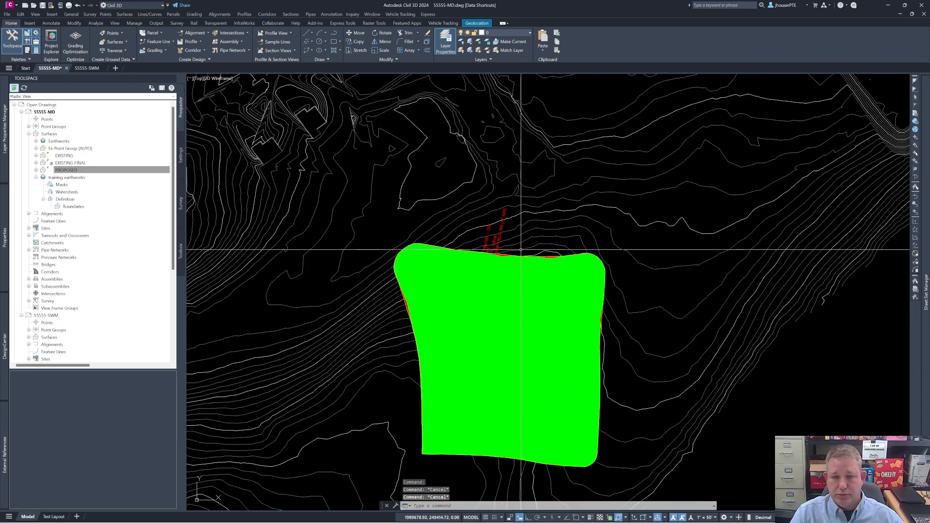
pyautogui.click(545, 265)
pyautogui.rightClick(545, 265)
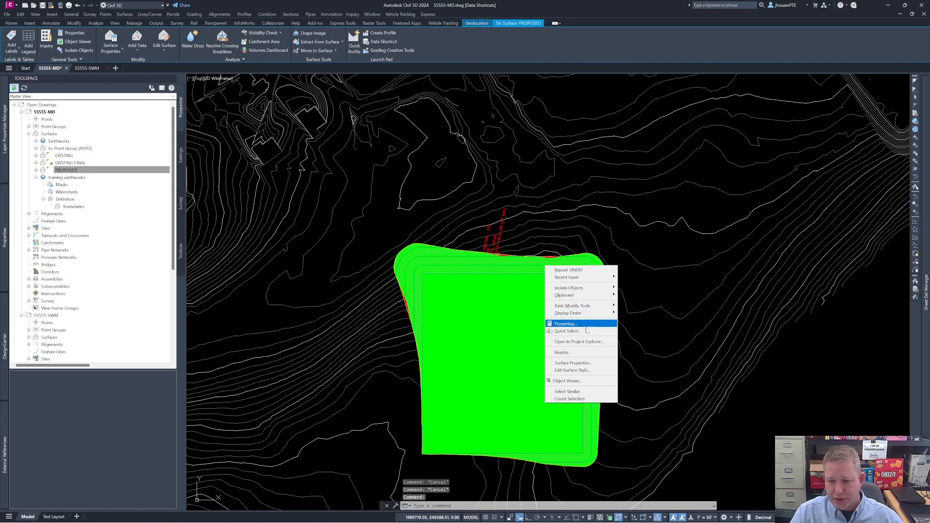
pyautogui.moveTo(582, 316)
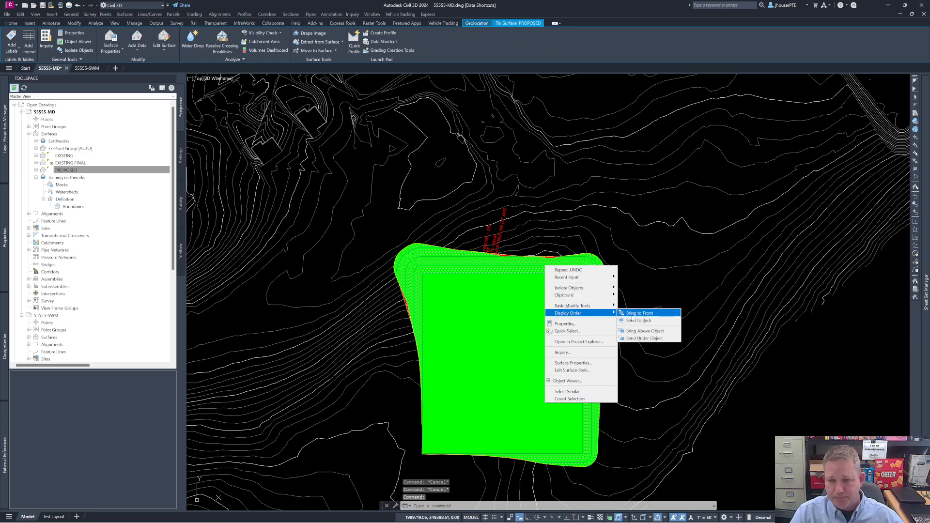
pyautogui.click(642, 316)
pyautogui.press('Escape')
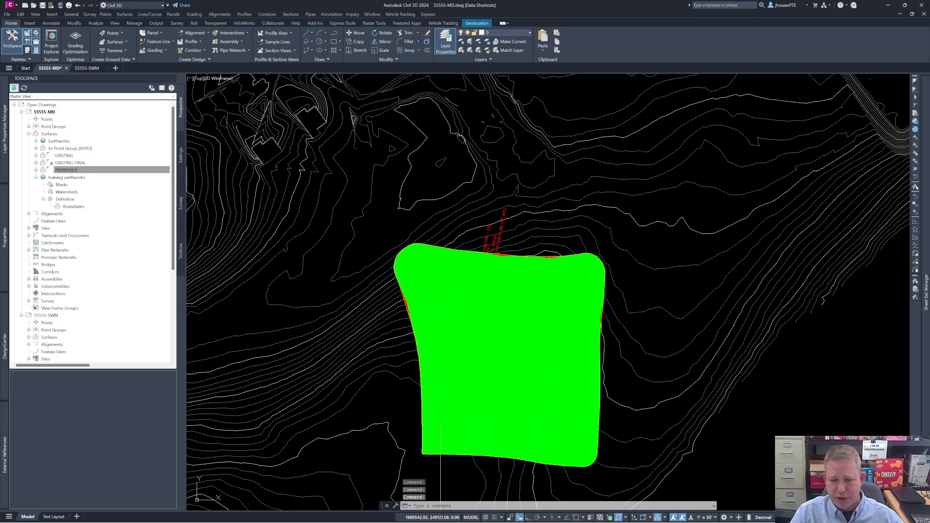
# Step: Send the training earthworks volume surface to the back of the display order so the other linework lies over it
pyautogui.scroll(5, 446, 365)
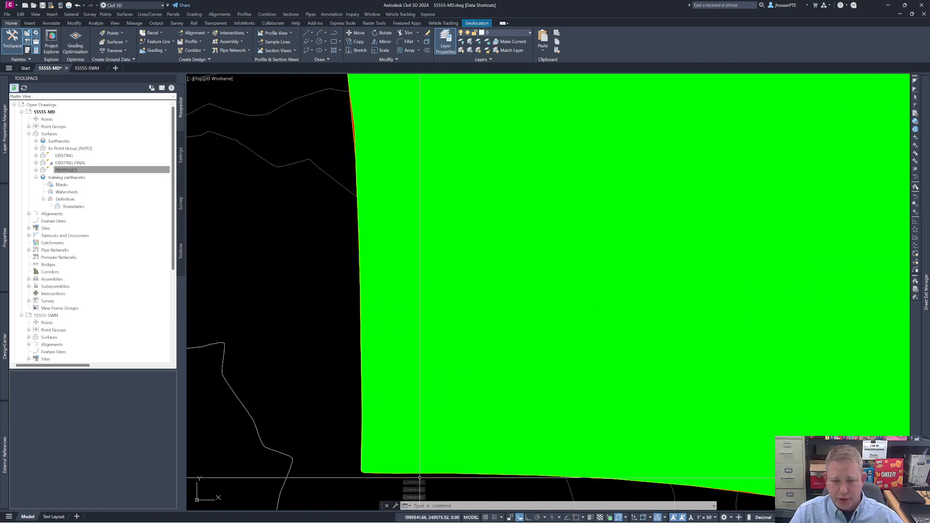
pyautogui.click(397, 475)
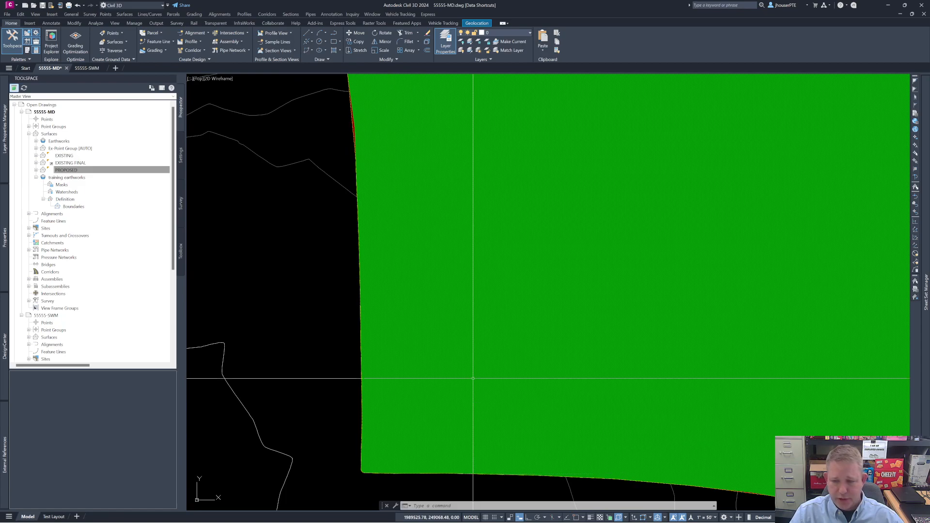
pyautogui.press('Escape')
pyautogui.press('Escape')
pyautogui.moveTo(580, 385); pyautogui.dragTo(577, 212, button='middle')
pyautogui.scroll(7, 748, 325)
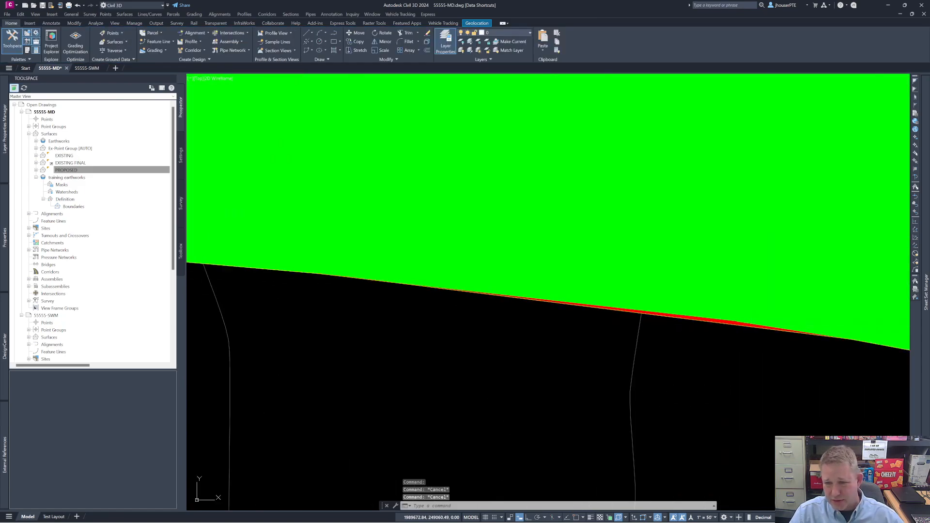
pyautogui.click(724, 324)
pyautogui.scroll(-3, 669, 334)
pyautogui.rightClick(675, 362)
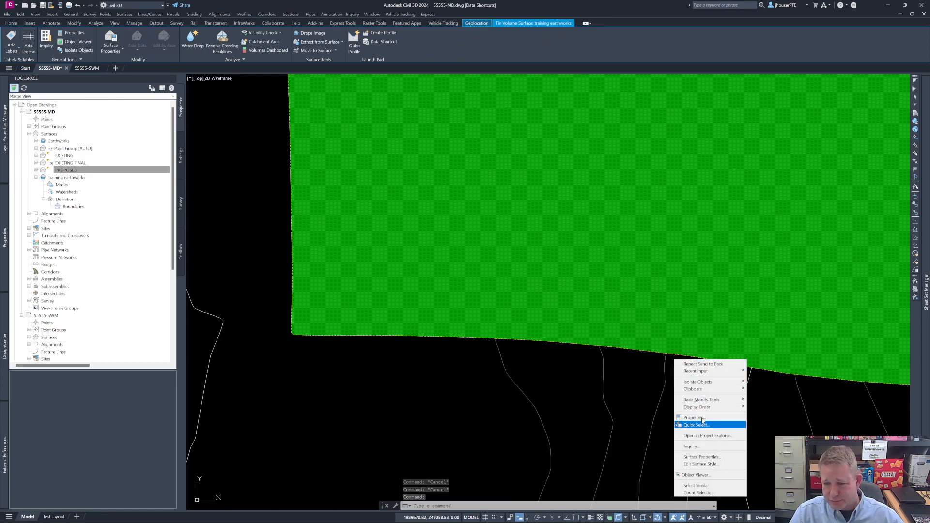
pyautogui.moveTo(717, 407)
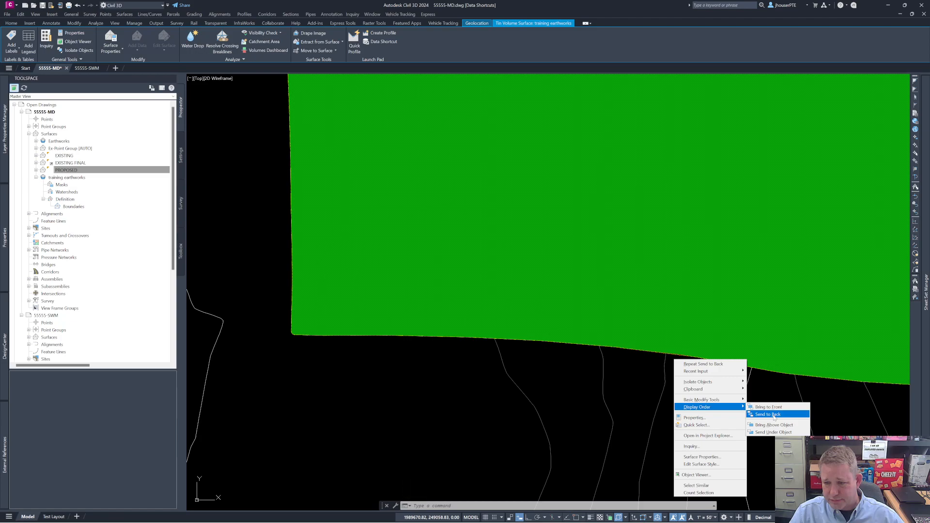
pyautogui.click(770, 415)
pyautogui.scroll(5, 664, 364)
pyautogui.press('Escape')
# Step: Lower the rectangular pad feature line inside the green area by 3 with Raise/Lower
pyautogui.click(706, 352)
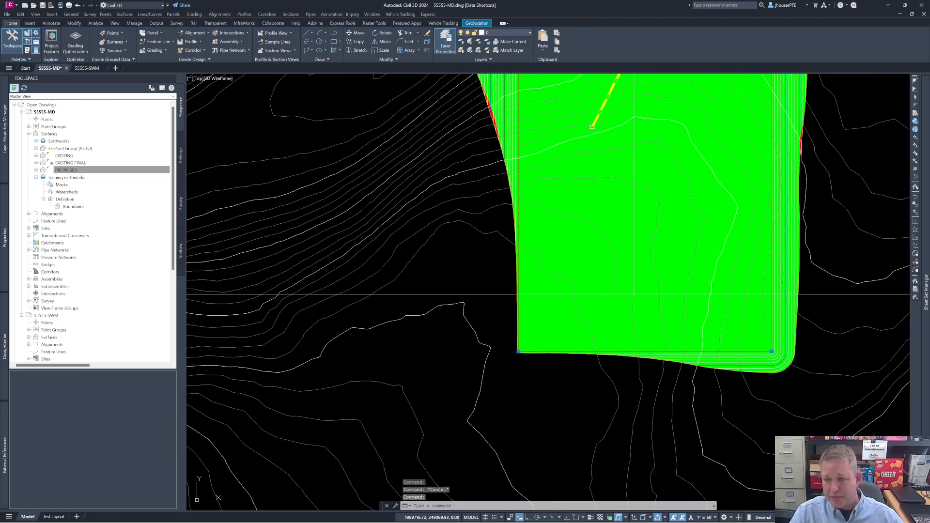
pyautogui.scroll(-3, 634, 294)
pyautogui.rightClick(518, 303)
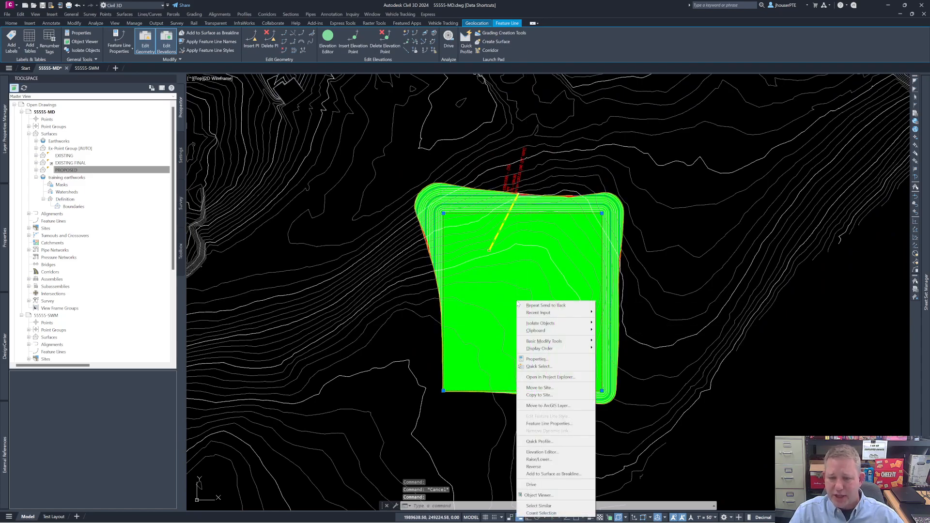
pyautogui.click(542, 459)
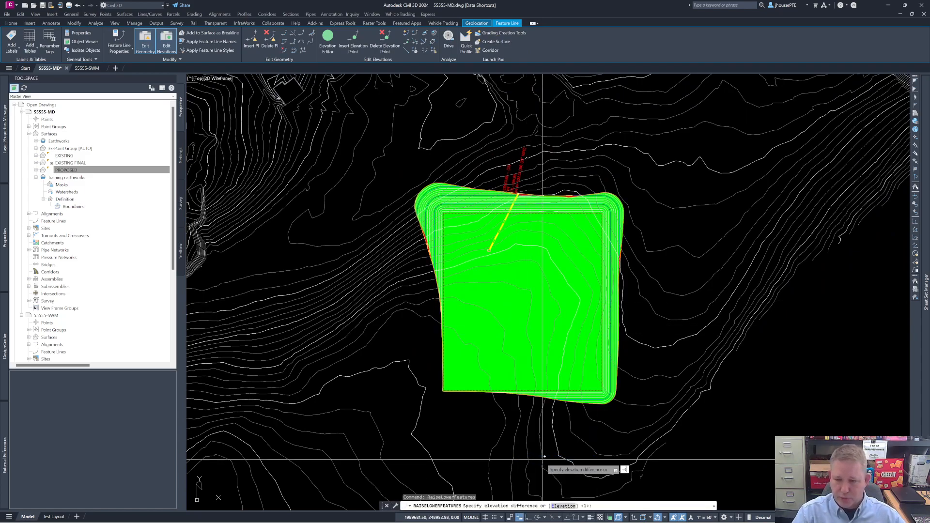
pyautogui.write('-3')
pyautogui.press('Return')
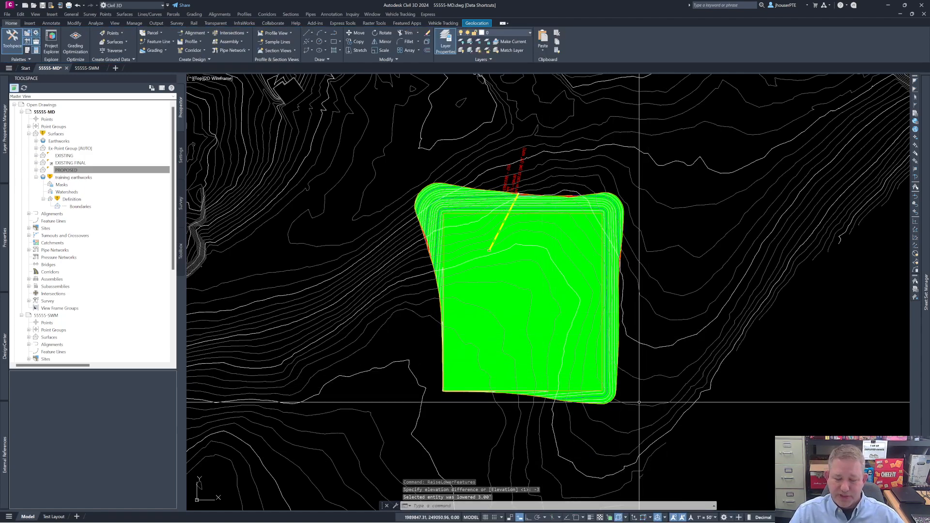
# Step: Delete the outer feature line that follows the edge of the green volume area
pyautogui.scroll(4, 438, 417)
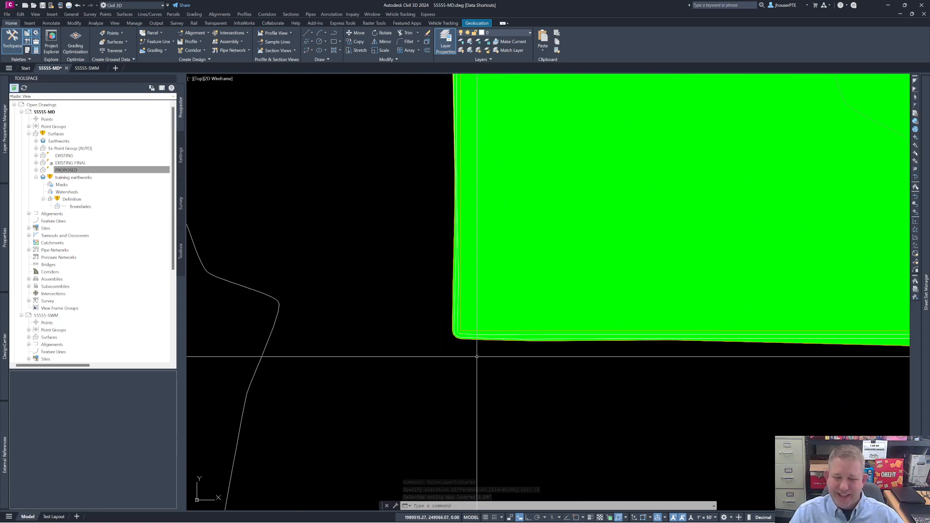
pyautogui.scroll(-2, 476, 356)
pyautogui.press('Escape')
pyautogui.press('Escape')
pyautogui.click(526, 350)
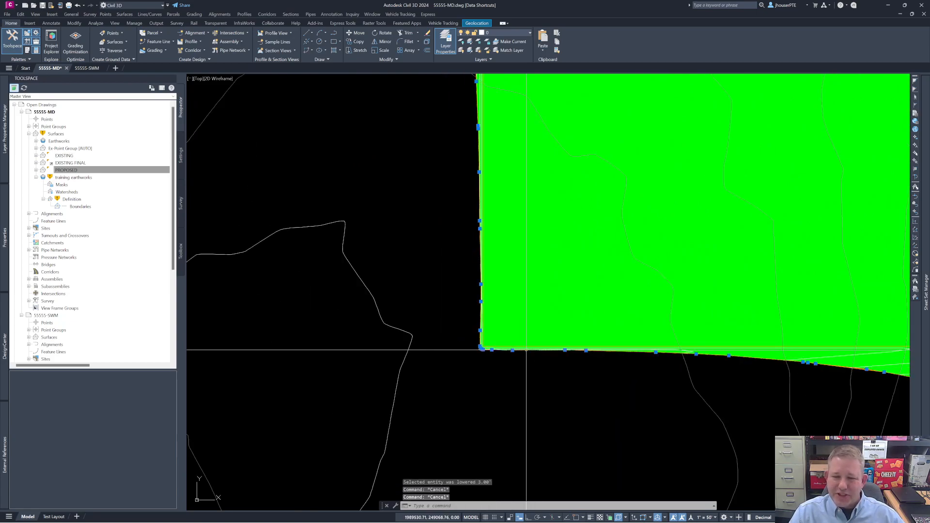
pyautogui.scroll(-3, 527, 368)
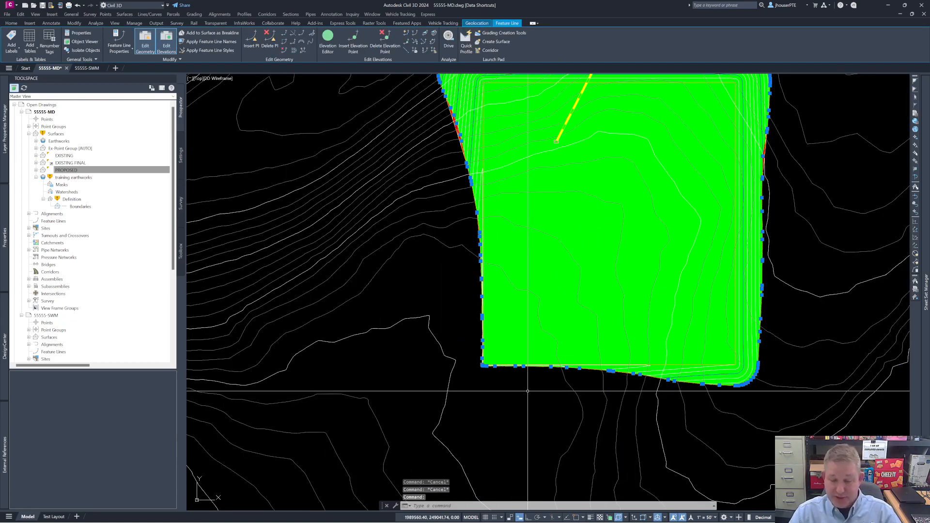
pyautogui.press('Delete')
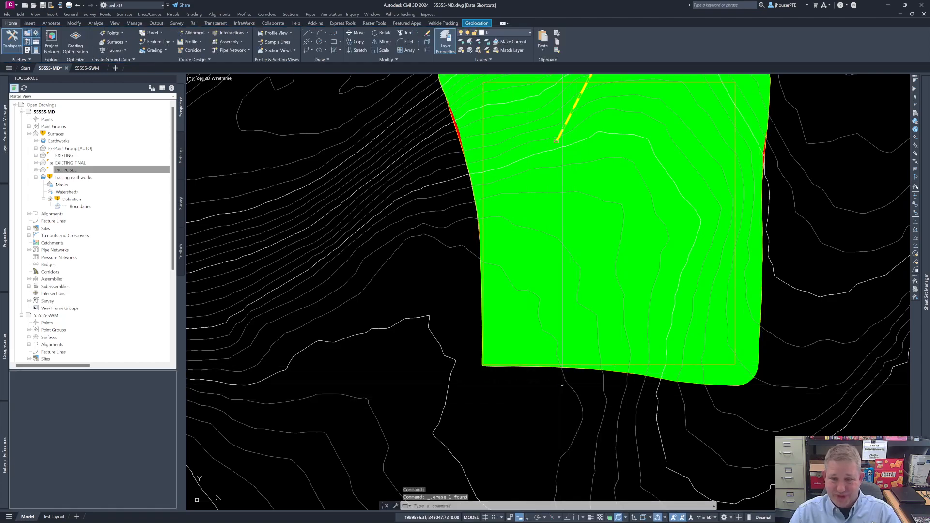
pyautogui.scroll(-2, 562, 385)
# Step: Turn on automatic rebuilding for the training earthworks volume surface
pyautogui.click(132, 170)
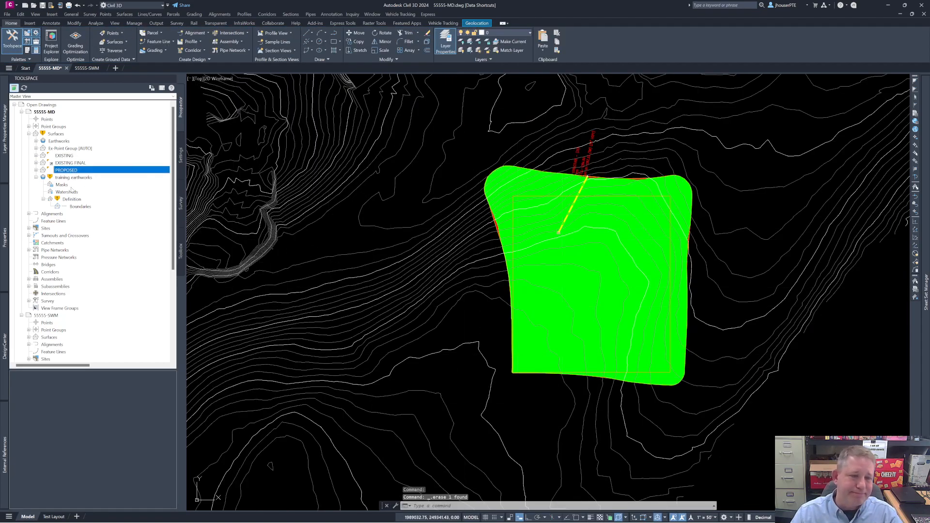
pyautogui.rightClick(65, 178)
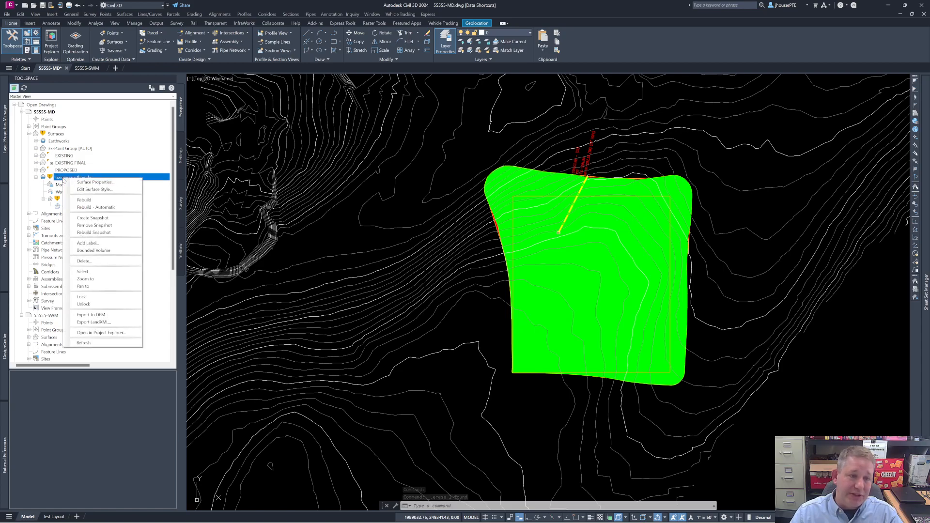
pyautogui.click(97, 208)
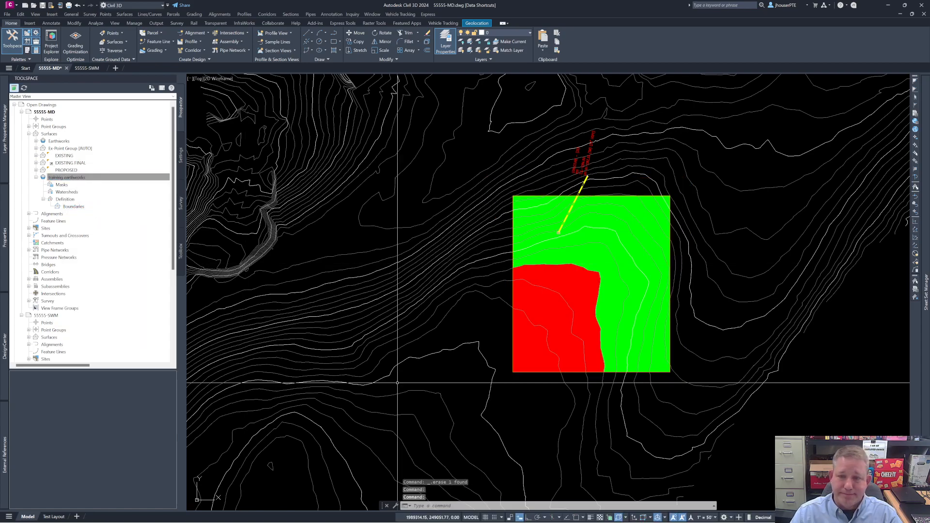
pyautogui.moveTo(565, 380); pyautogui.dragTo(482, 402, button='middle')
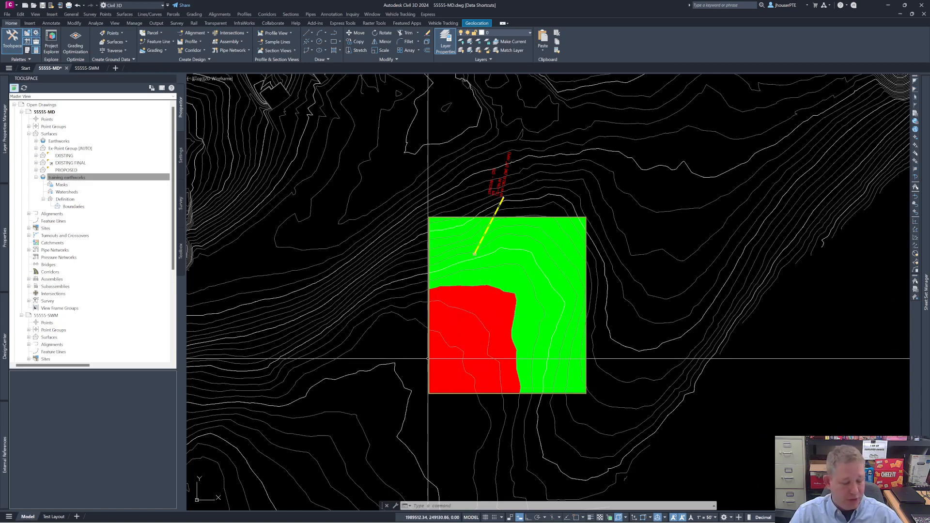
# Step: Undo the recent commands back through the outer feature line's deletion and turn on automatic rebuilding for the training earthworks surface
pyautogui.click(84, 6)
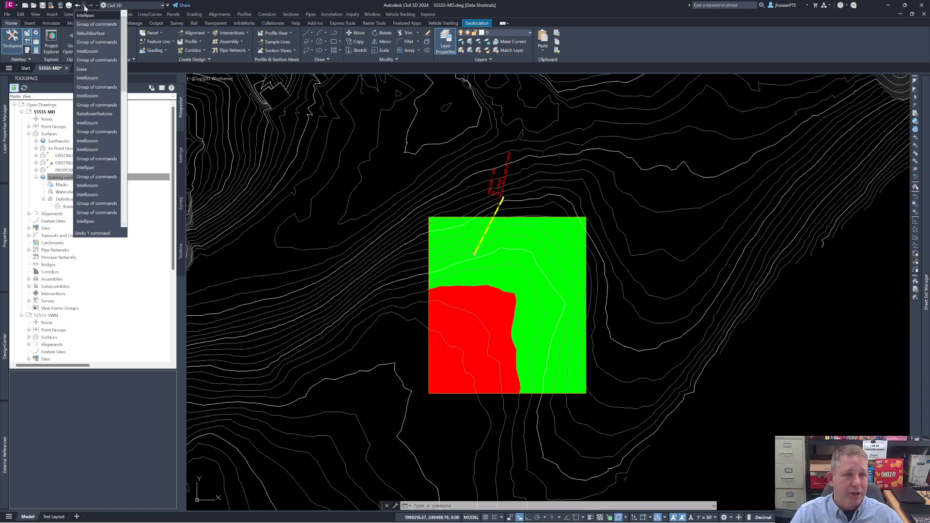
pyautogui.click(87, 77)
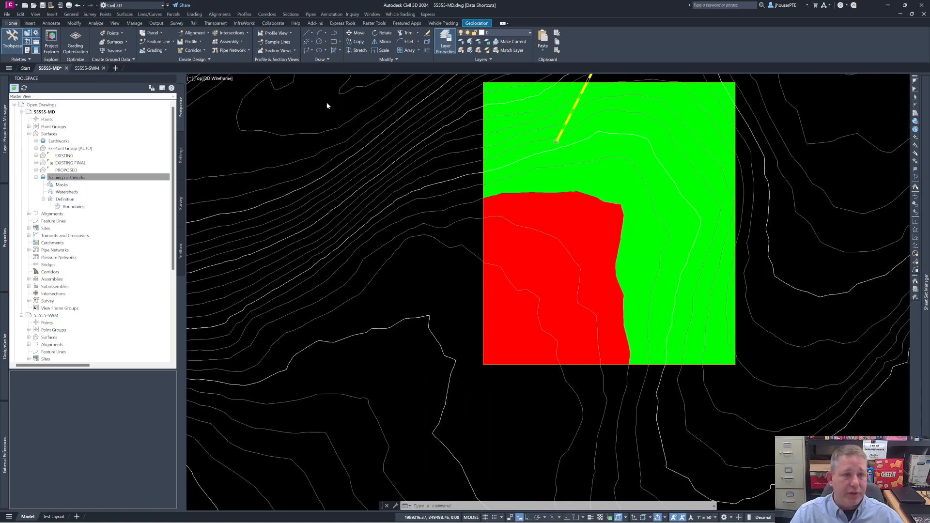
pyautogui.rightClick(85, 177)
pyautogui.click(99, 209)
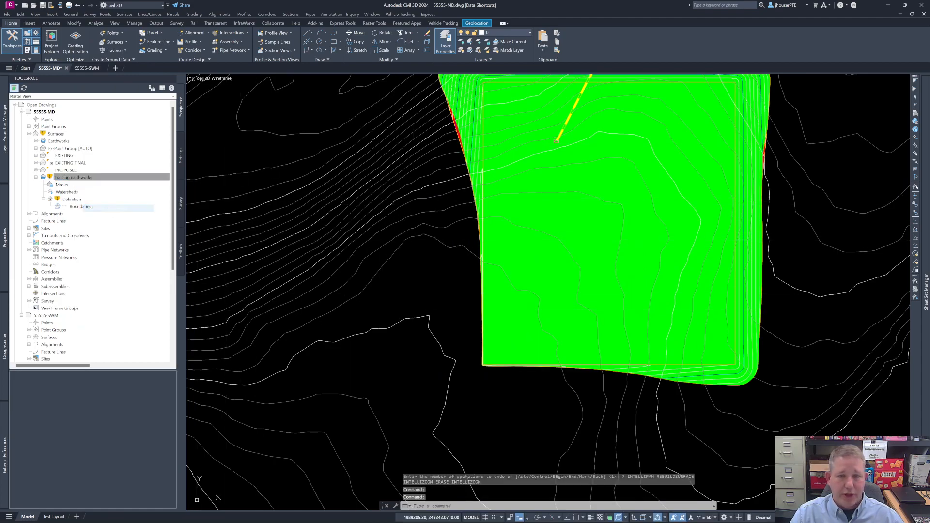
pyautogui.scroll(-2, 511, 311)
pyautogui.moveTo(622, 287); pyautogui.dragTo(540, 345, button='middle')
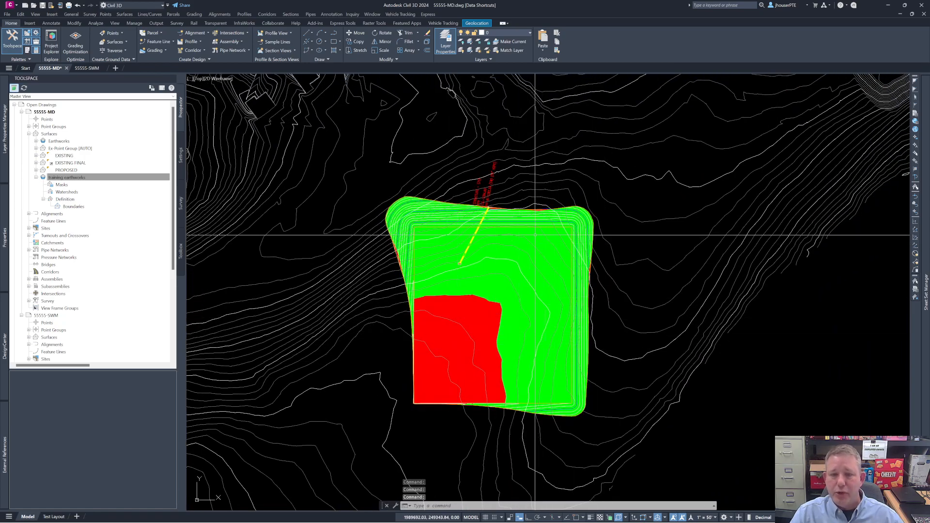
pyautogui.moveTo(545, 219)
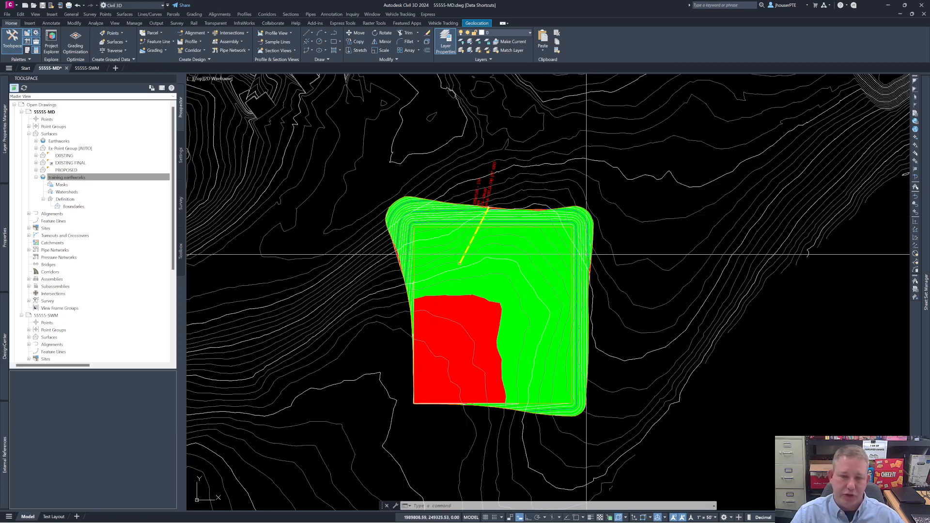
pyautogui.press('Escape')
pyautogui.press('Escape')
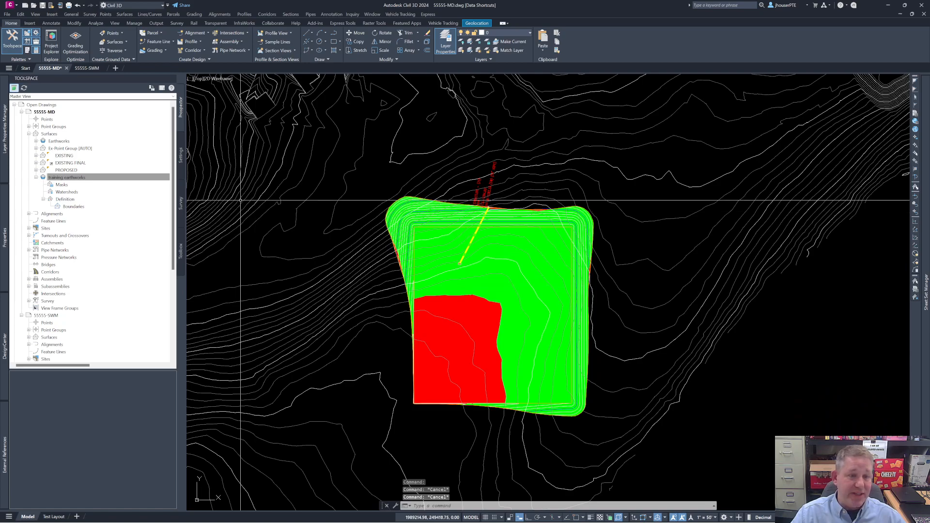
pyautogui.click(89, 177)
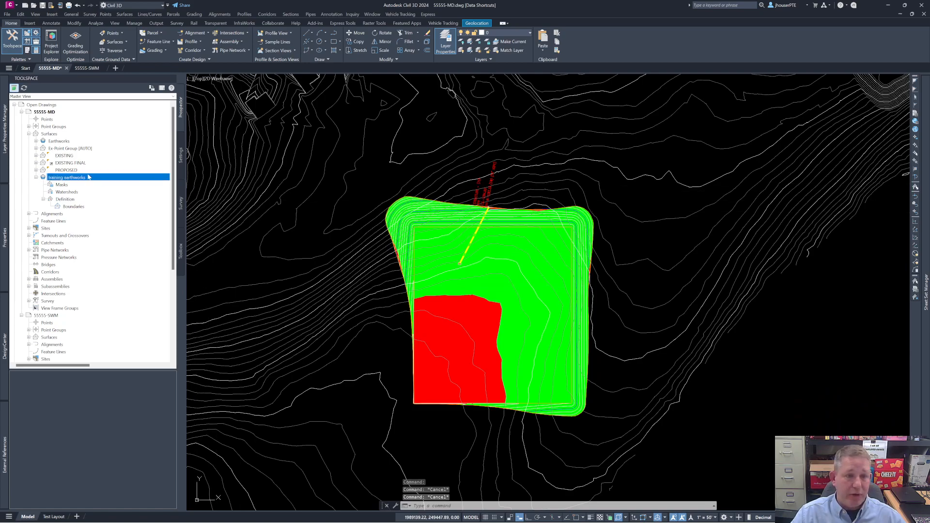
pyautogui.rightClick(90, 180)
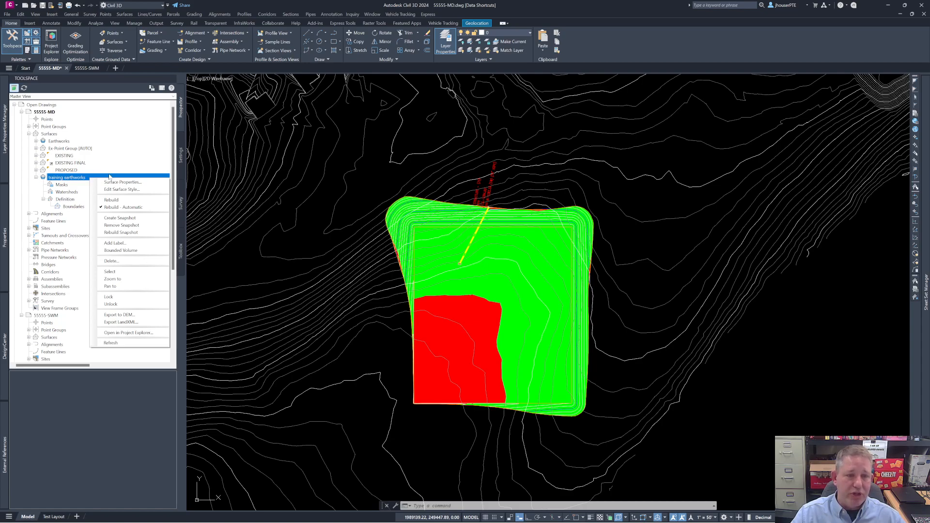
pyautogui.click(280, 183)
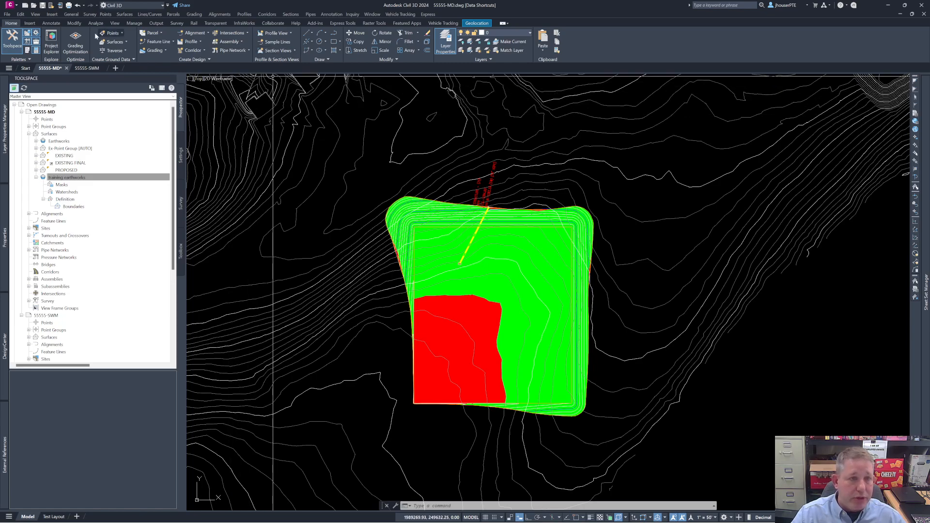
# Step: Add the training earthworks volume surface to the Volumes Dashboard
pyautogui.click(51, 23)
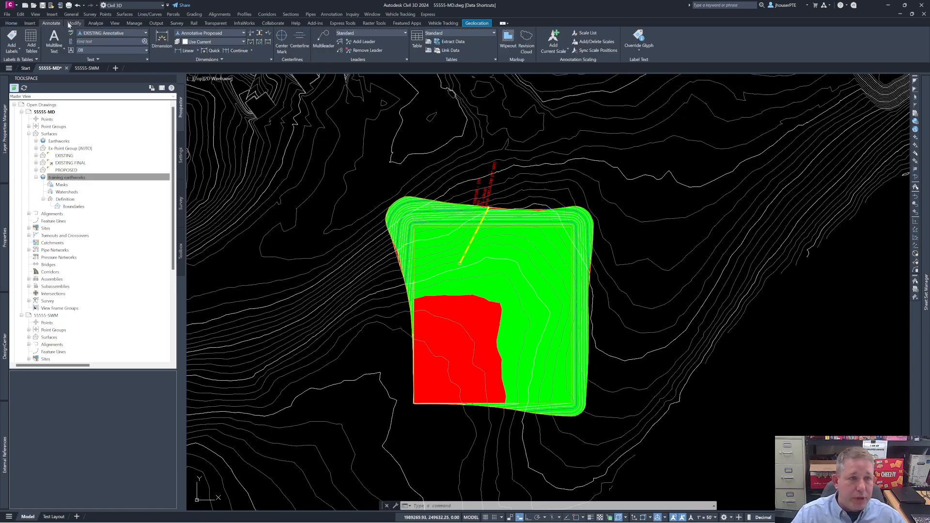
pyautogui.click(30, 23)
pyautogui.click(12, 23)
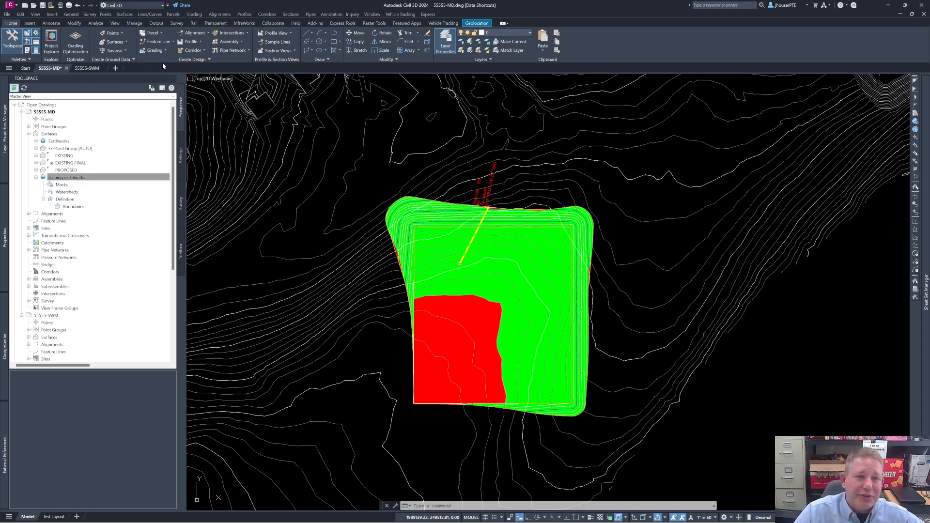
pyautogui.click(96, 23)
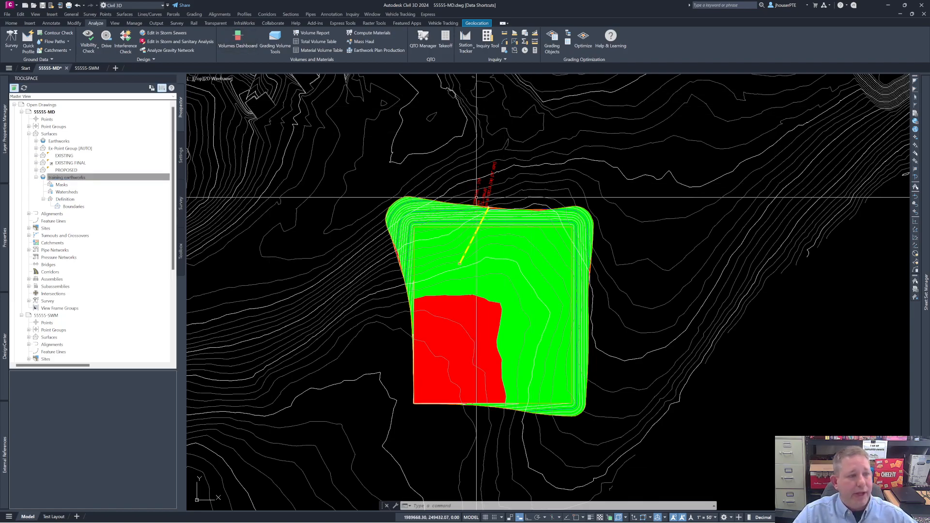
pyautogui.click(238, 39)
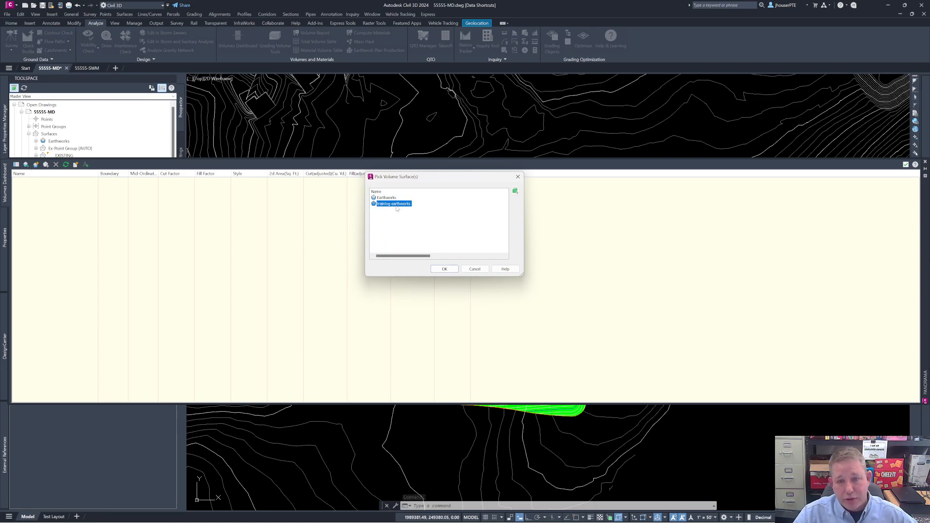
pyautogui.click(444, 270)
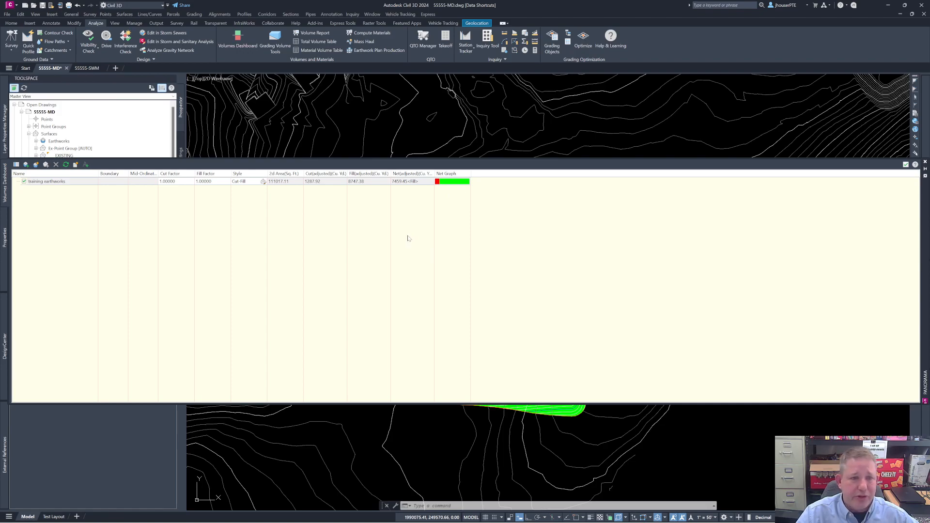
# Step: Generate a cut/fill report for training earthworks from the Volumes Dashboard, review it and close the report
pyautogui.click(77, 166)
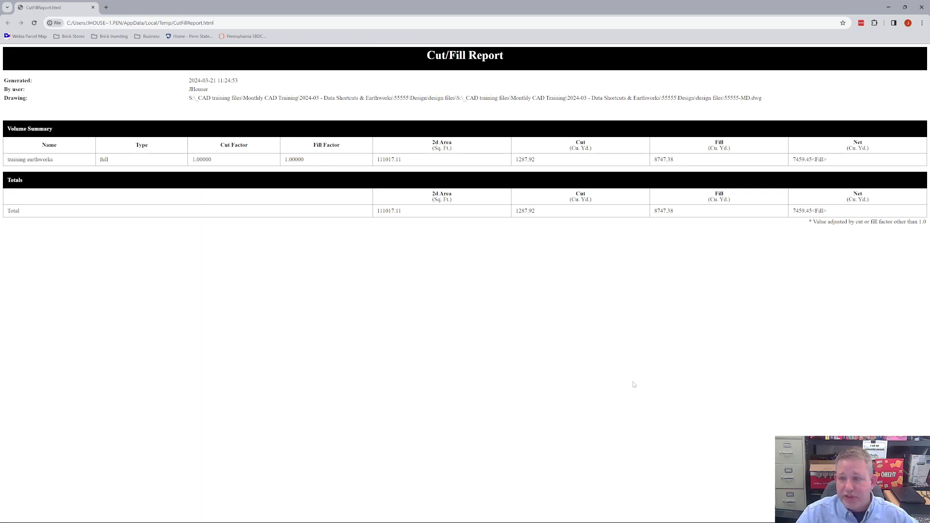
pyautogui.rightClick(427, 184)
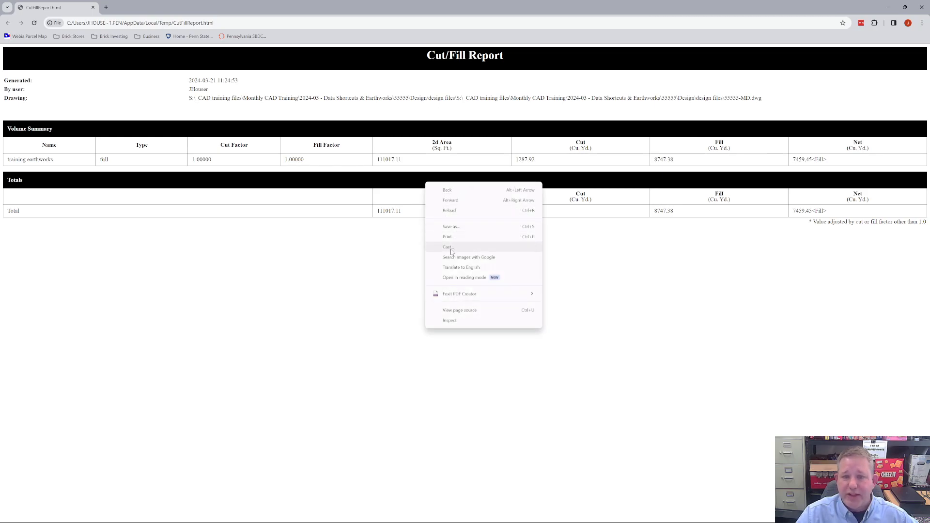
pyautogui.click(365, 272)
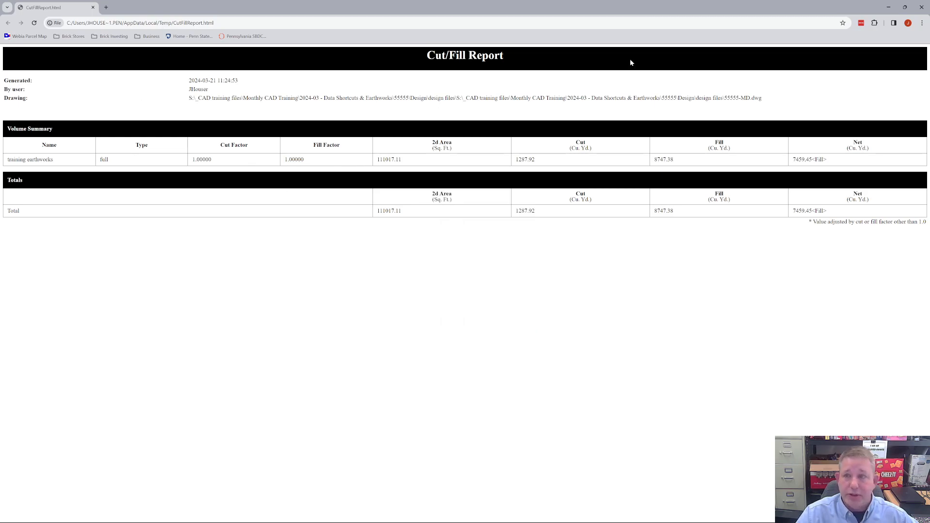
pyautogui.click(922, 7)
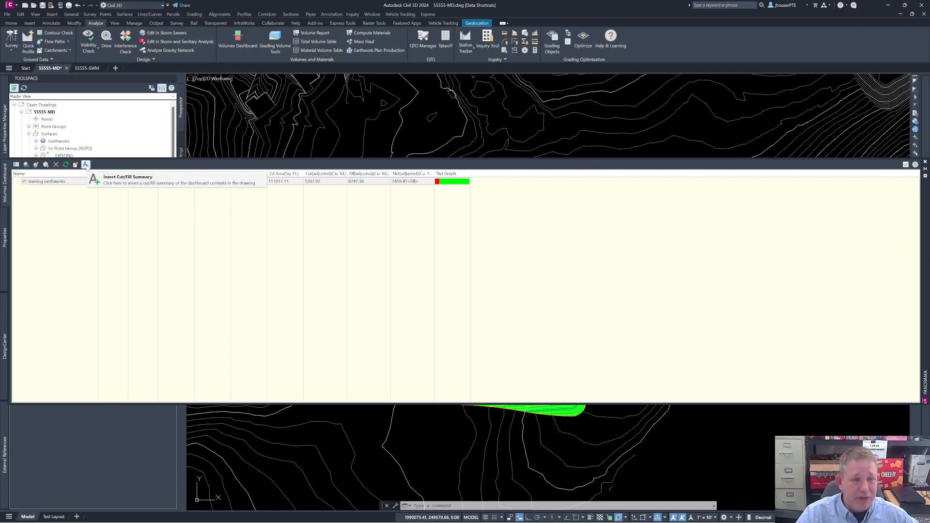
# Step: Insert the training earthworks cut/fill summary into the empty drawing area southeast of the pad and close the Volumes Dashboard
pyautogui.click(85, 164)
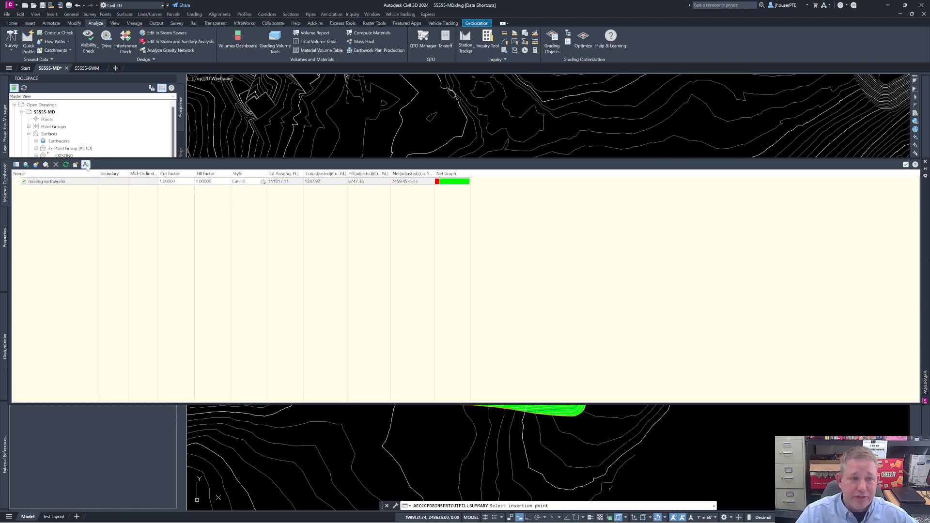
pyautogui.click(713, 437)
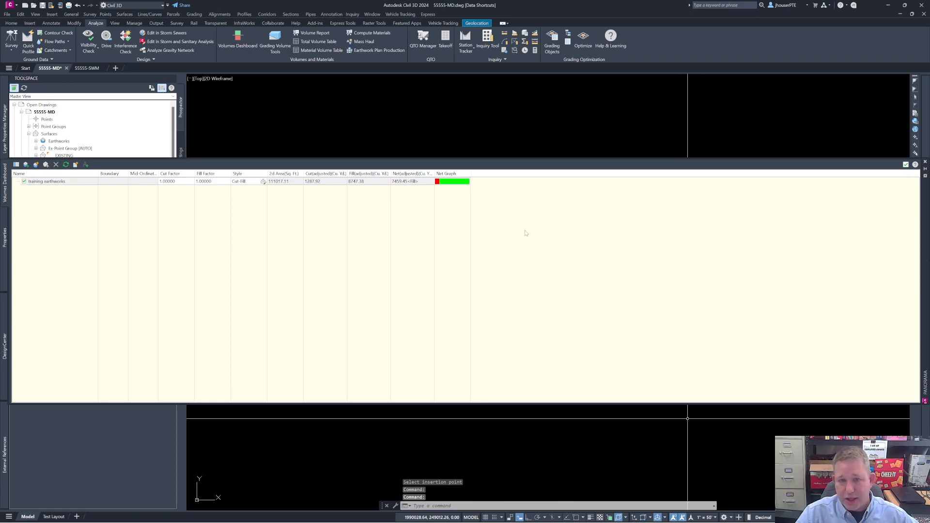
pyautogui.click(906, 165)
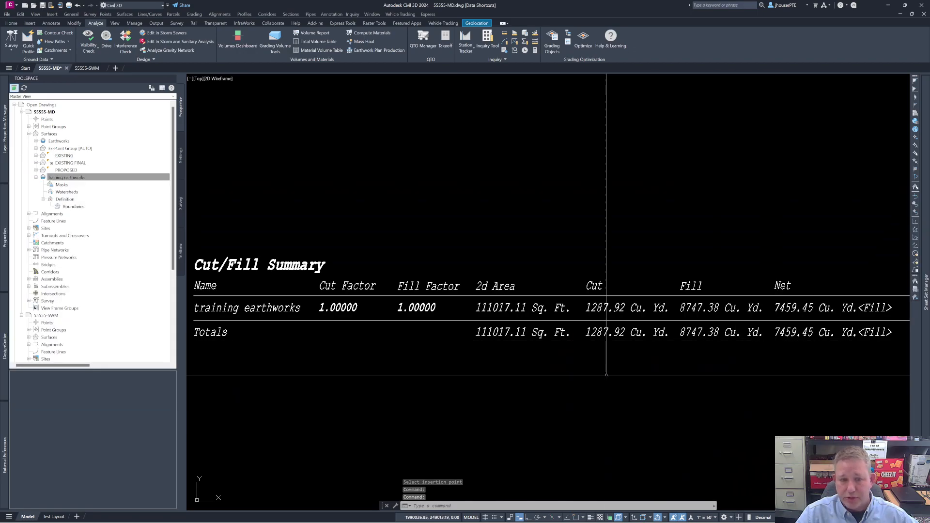
pyautogui.scroll(-4, 567, 367)
pyautogui.scroll(5, 569, 368)
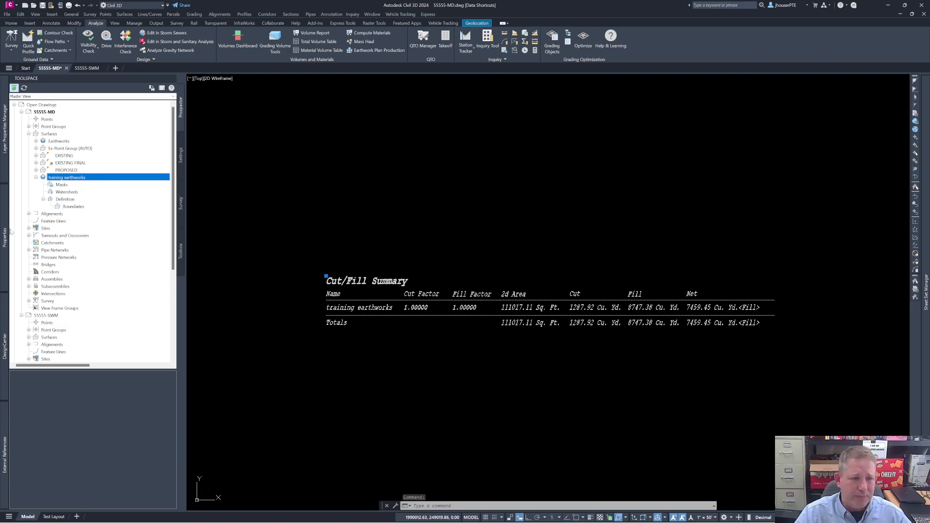
pyautogui.moveTo(10, 230)
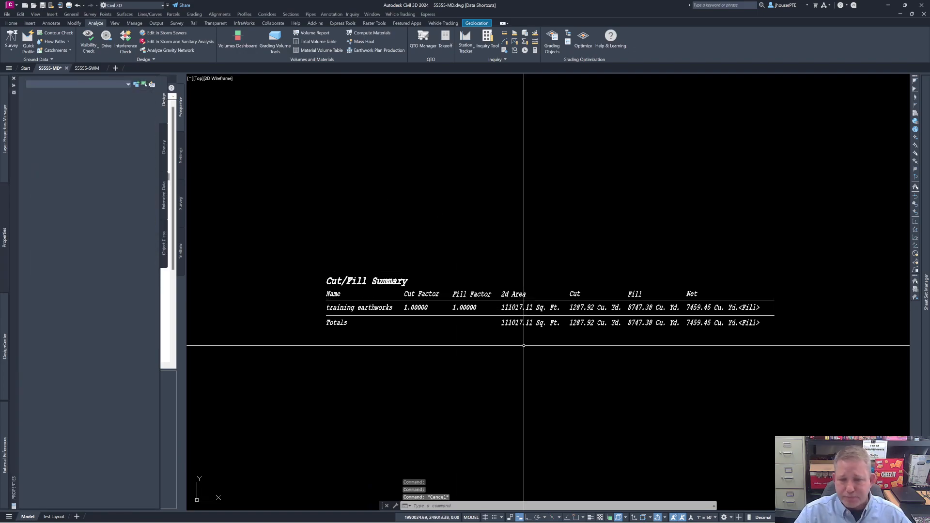
pyautogui.press('Escape')
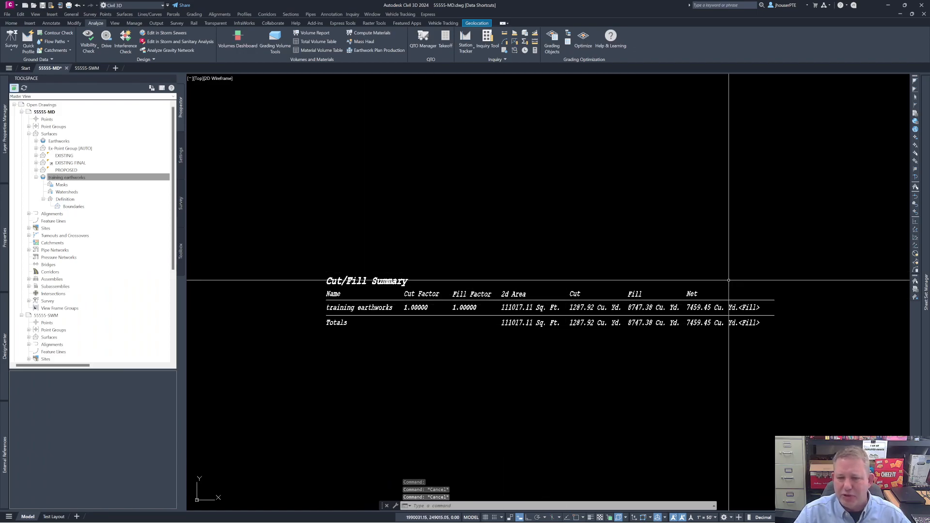
pyautogui.scroll(3, 581, 319)
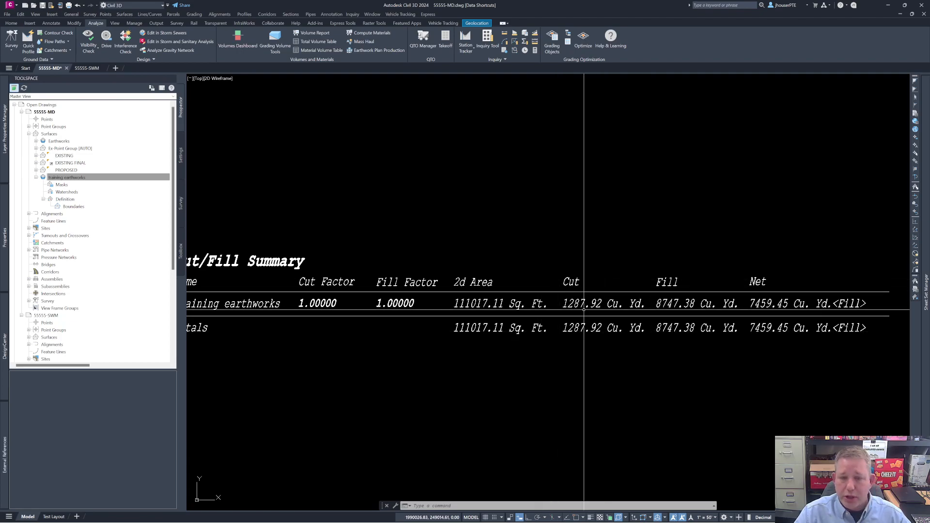
pyautogui.scroll(-2, 584, 309)
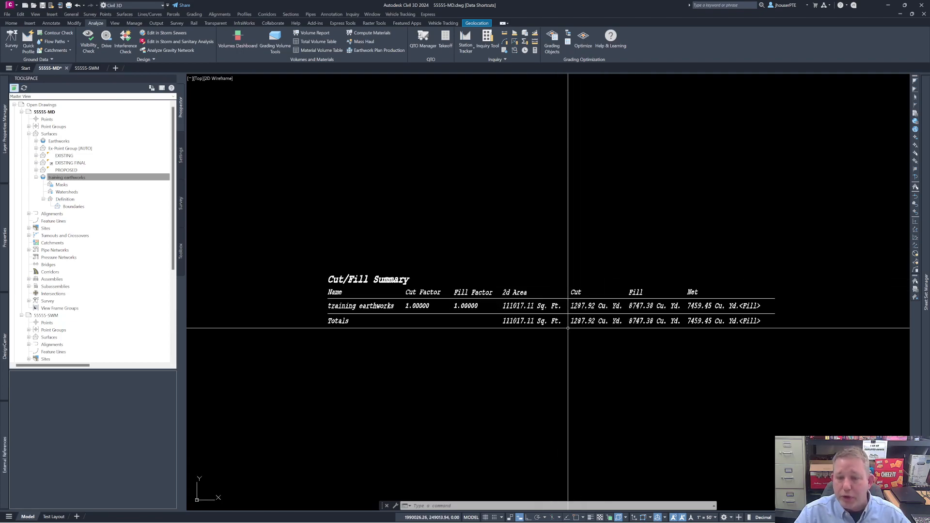
# Step: Delete the cut/fill summary text placed southeast of the pad
pyautogui.click(543, 321)
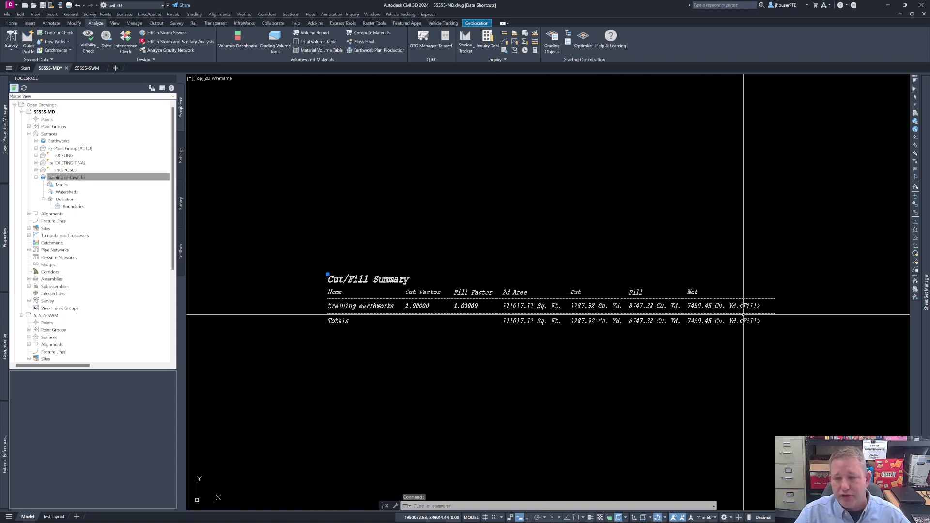
pyautogui.scroll(-2, 627, 299)
pyautogui.scroll(-5, 627, 299)
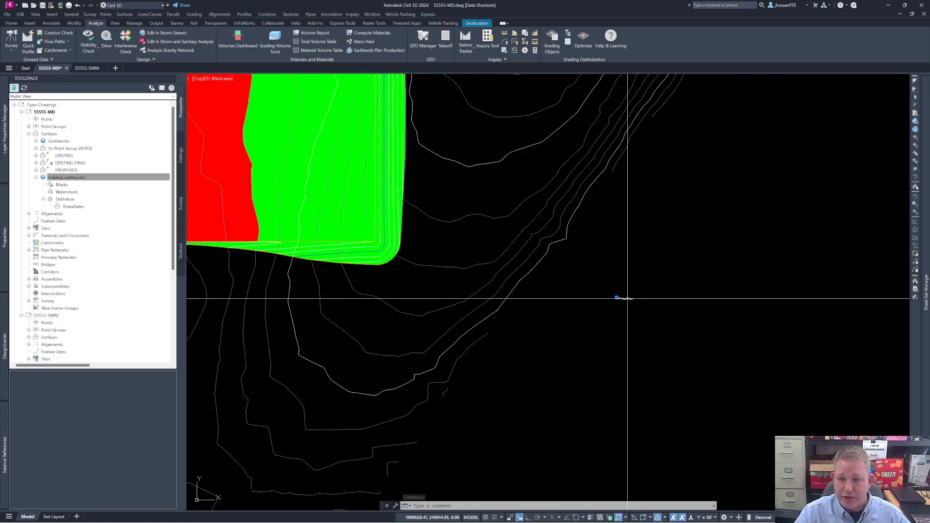
pyautogui.moveTo(608, 310); pyautogui.dragTo(692, 411, button='middle')
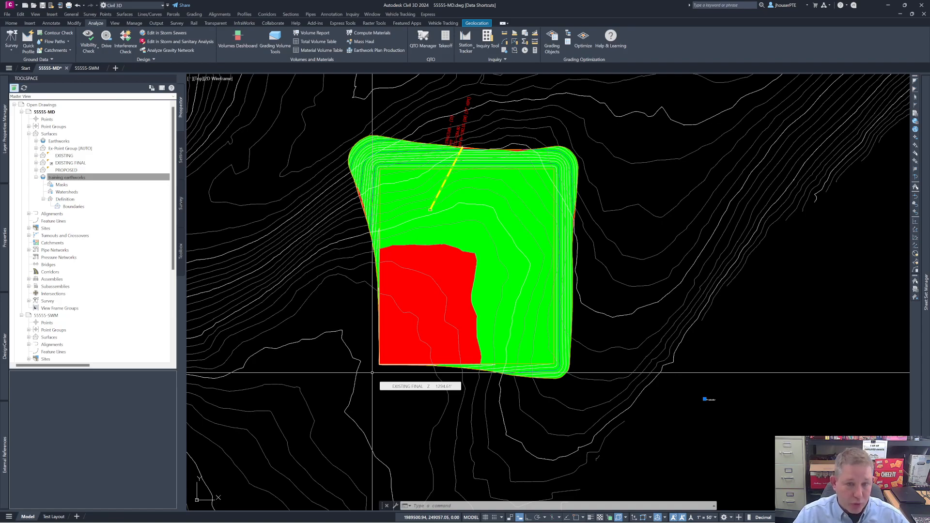
pyautogui.moveTo(368, 380)
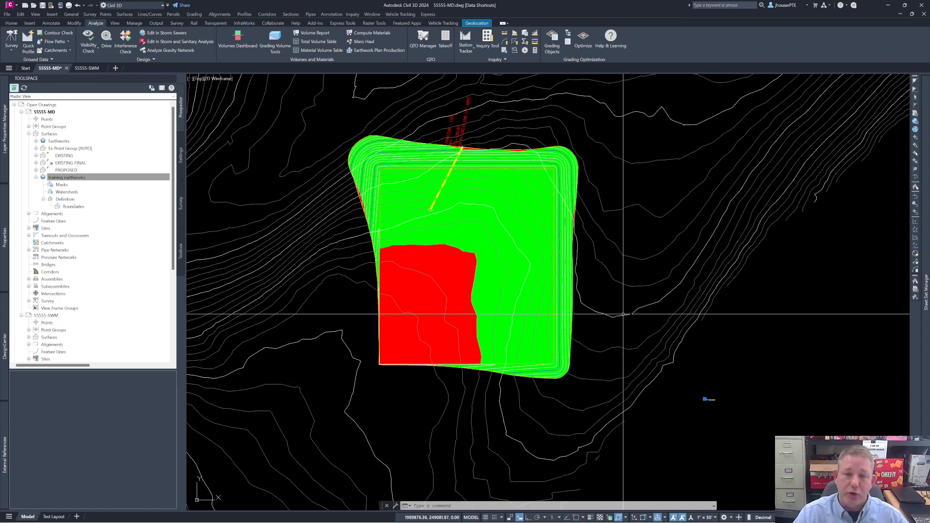
pyautogui.press('Escape')
pyautogui.press('Escape')
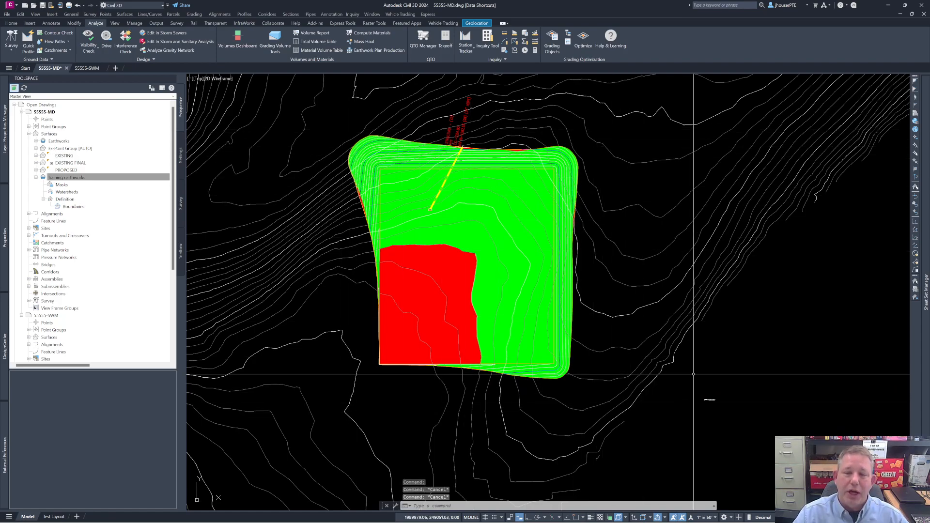
pyautogui.click(726, 384)
pyautogui.click(698, 407)
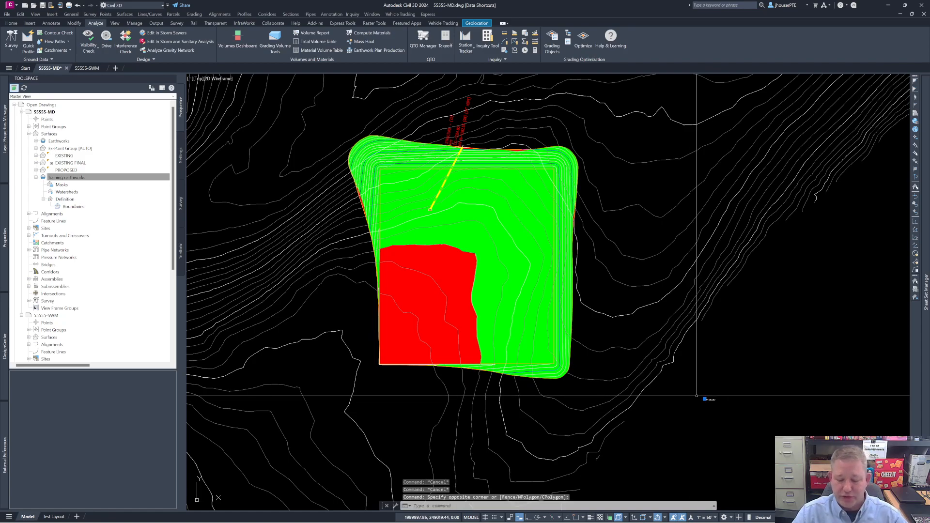
pyautogui.press('Delete')
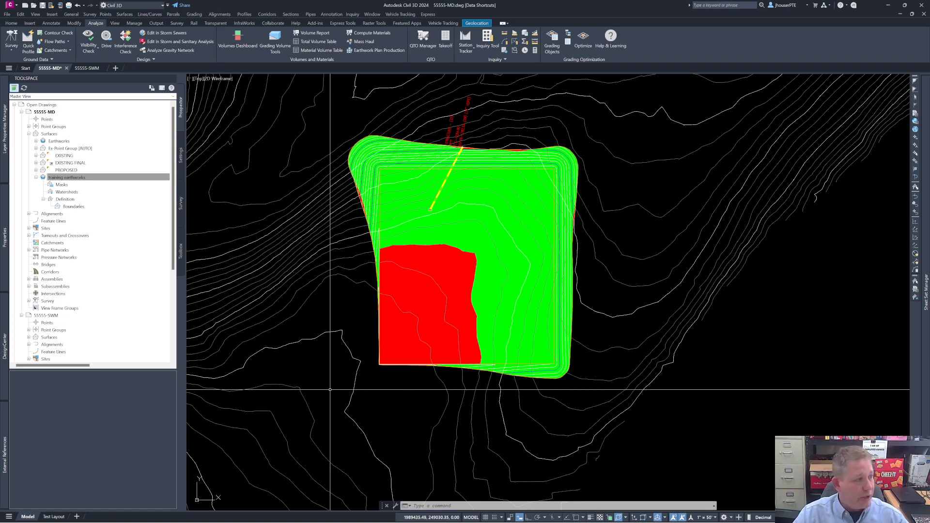
pyautogui.moveTo(330, 389)
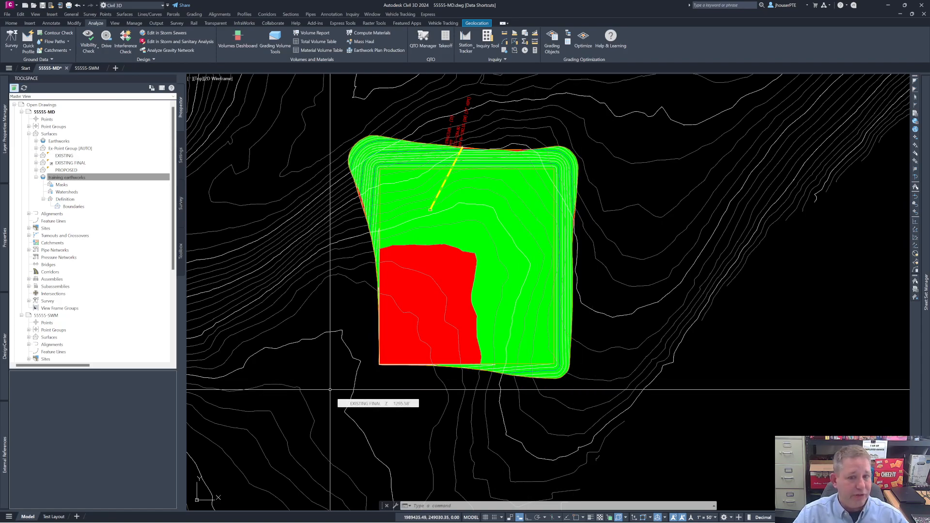